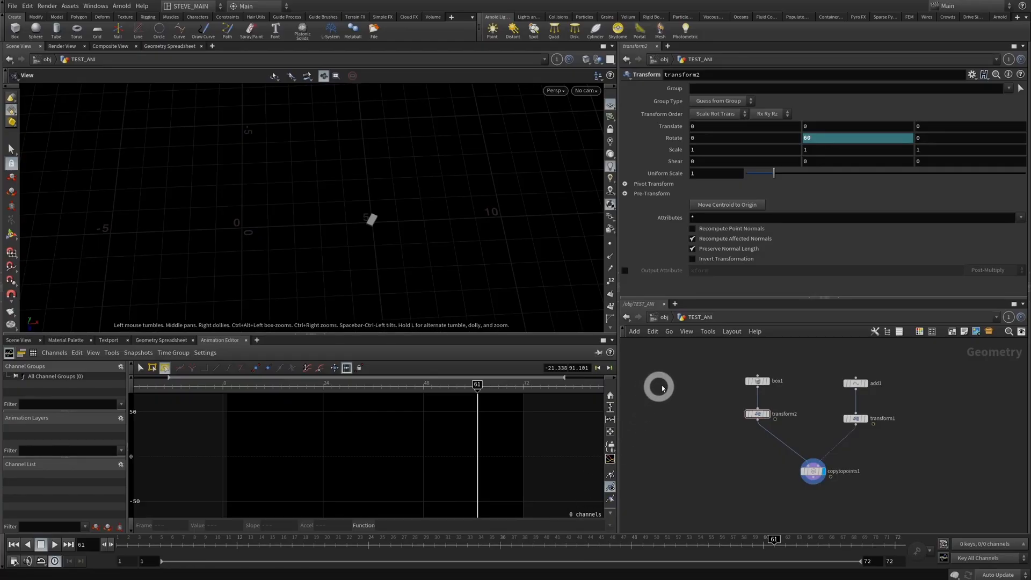
- Go up to the object level and delete both geometry objects, TEST_ANI and TEST_EDITOR
click(664, 317)
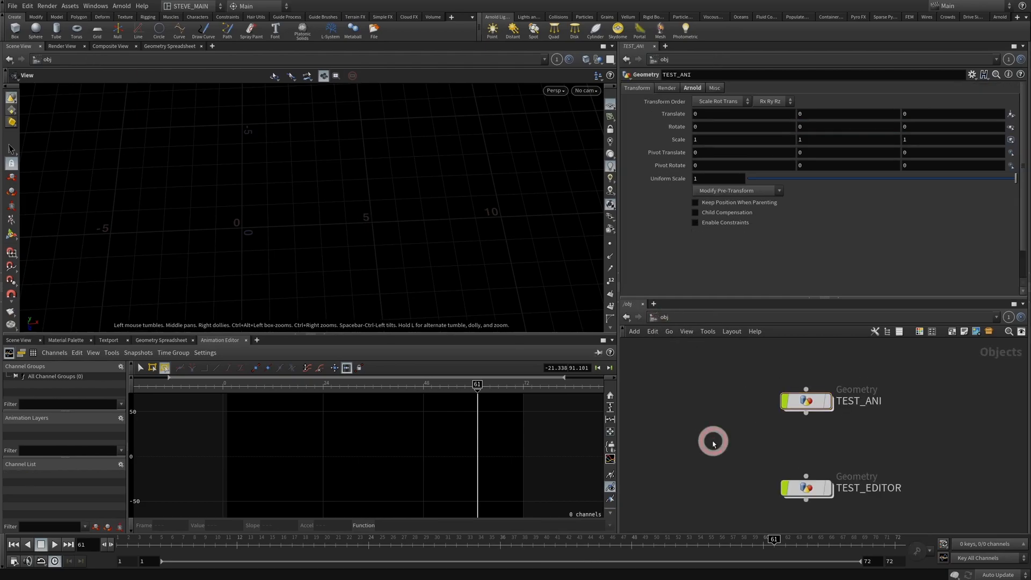
drag(920, 370, 731, 498)
key(Delete)
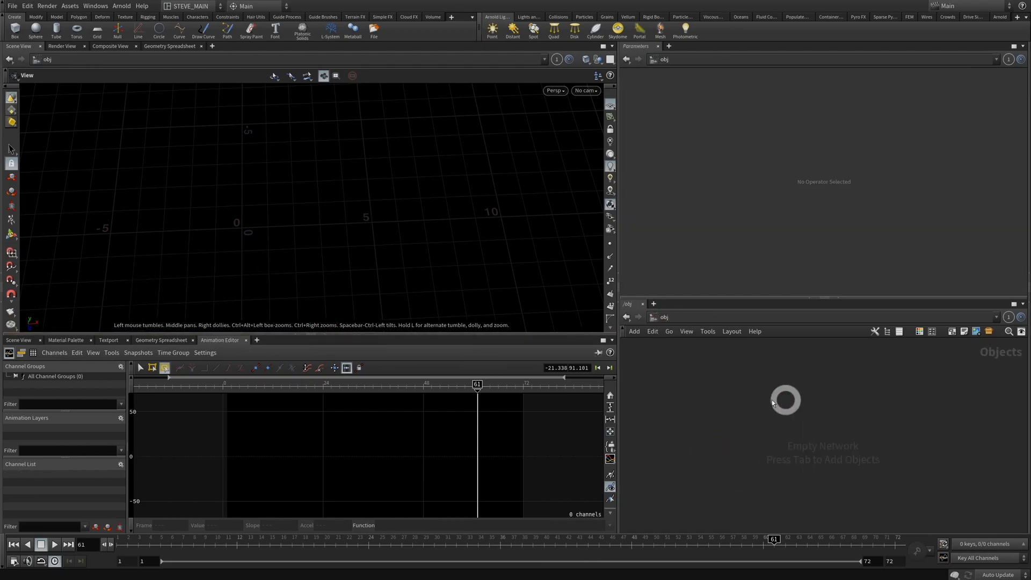
- Collapse the animation editor pane and set up a second parameters and network pane pair beside the existing ones
click(326, 336)
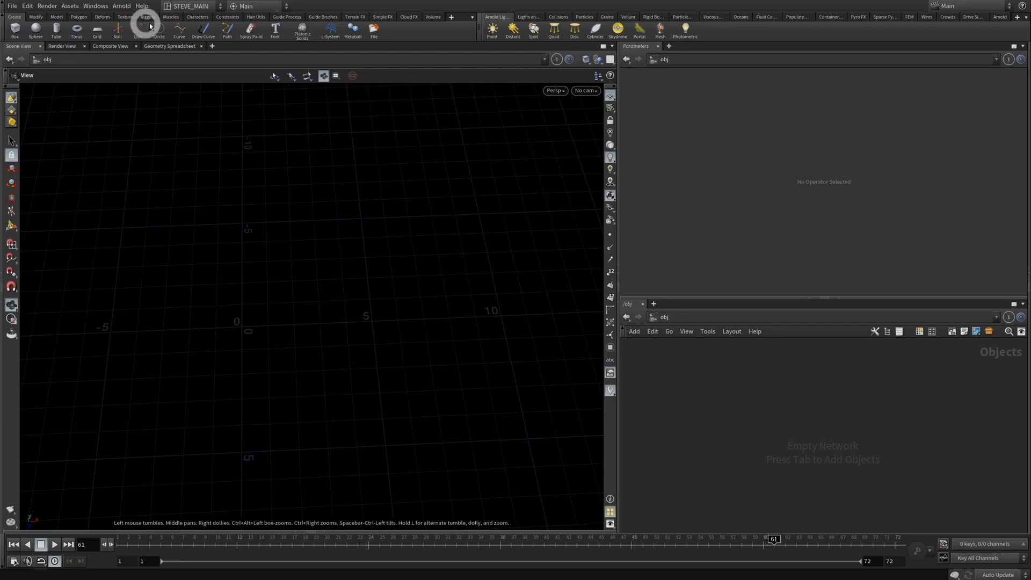
click(192, 6)
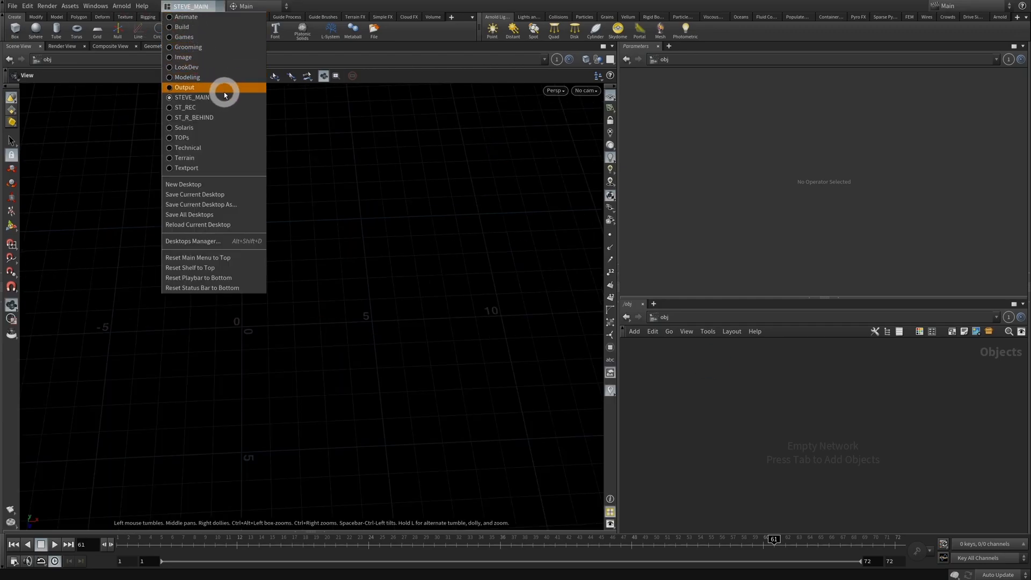
click(993, 304)
click(1027, 274)
click(666, 418)
drag(318, 292, 266, 297)
- Create a Geometry object in the first network and name it GV
click(586, 439)
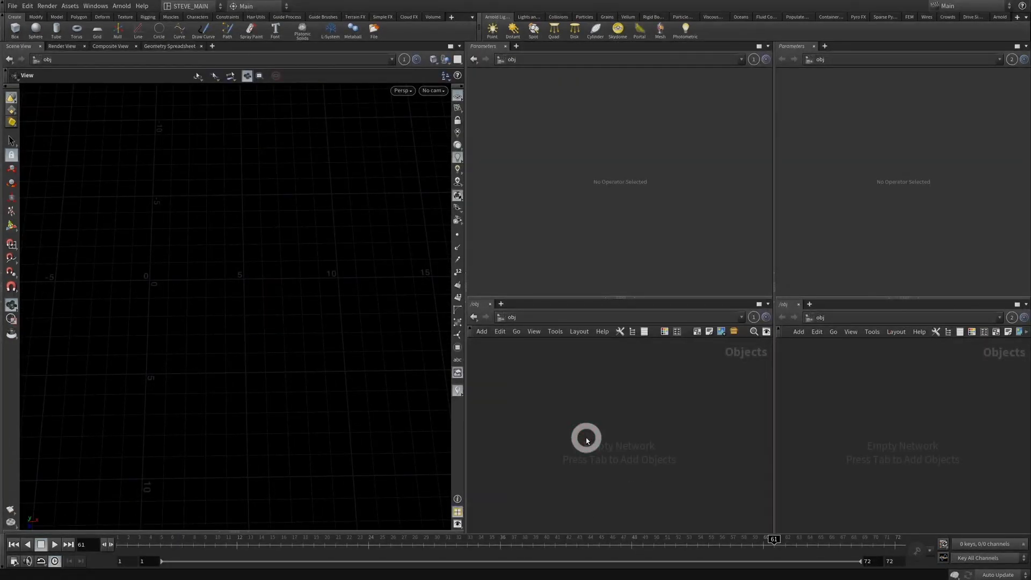
key(Tab)
text(geo)
key(Return)
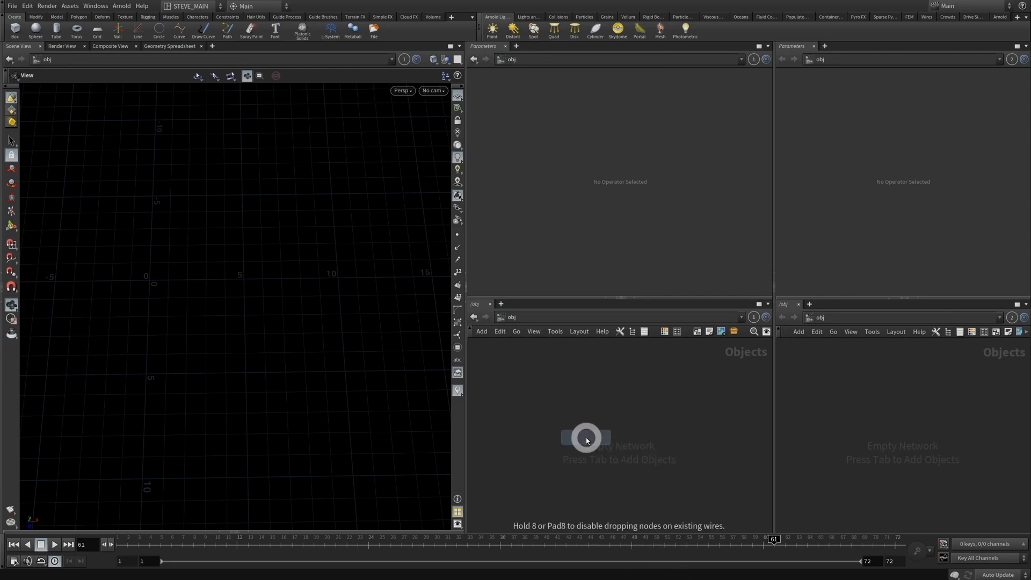
click(585, 436)
click(647, 401)
drag(647, 400, 380, 424)
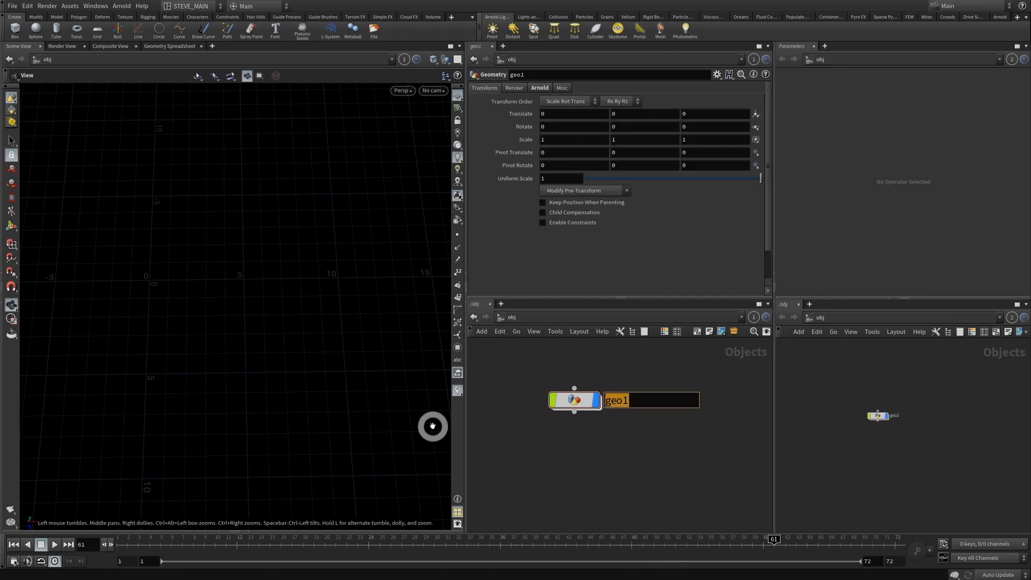
text(GV)
key(Return)
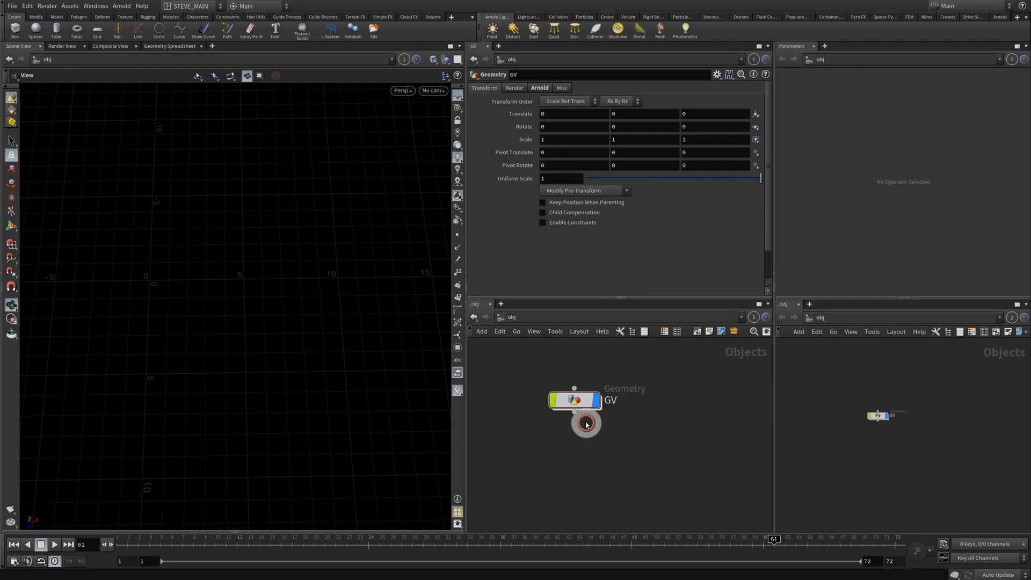
- Go inside the GV object and place an Add node and a Sphere node side by side
double_click(579, 401)
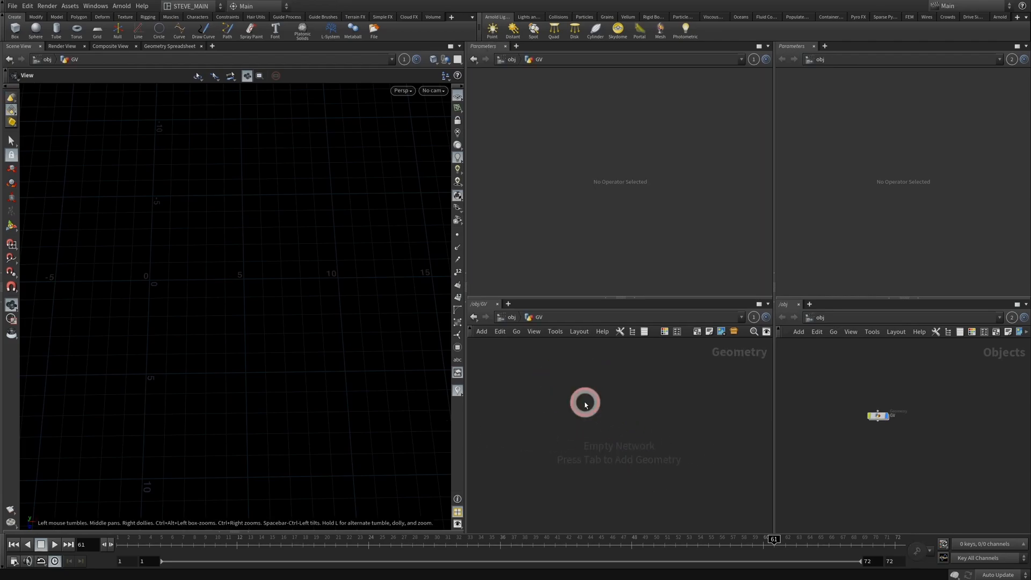
key(Tab)
text(add)
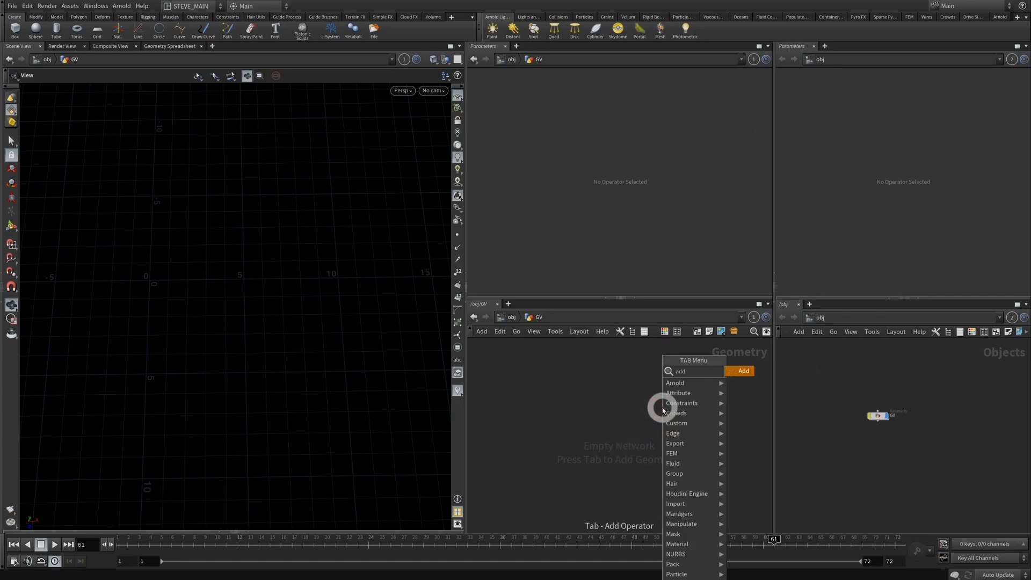
key(Return)
click(653, 403)
key(Tab)
text(s)
key(Return)
click(569, 402)
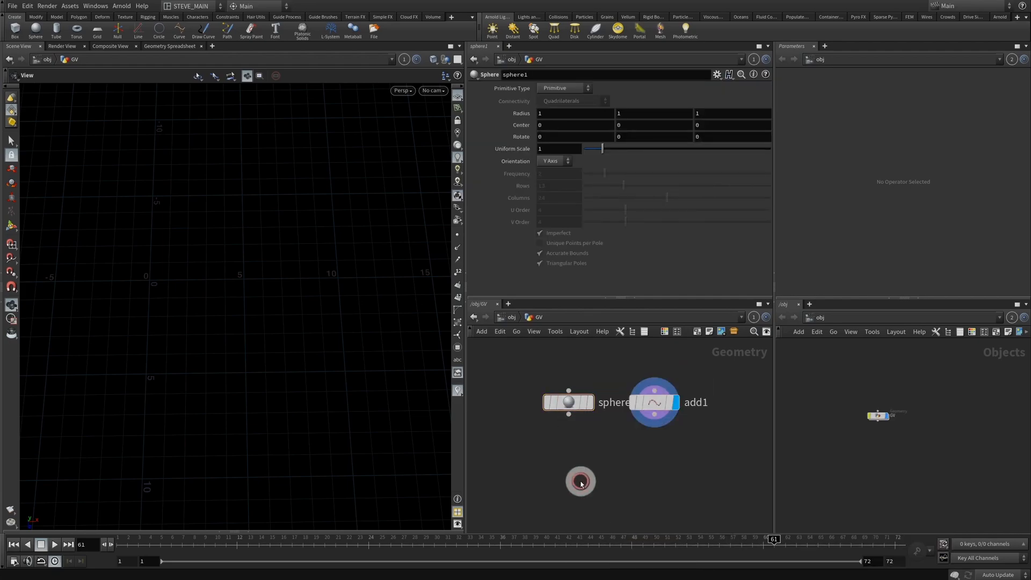
- Add a Copy to Points node below, wiring the sphere to its first input and the Add node to its second
middle_drag(591, 464, 580, 437)
scroll(580, 436, down, 3)
drag(620, 390, 665, 387)
key(Tab)
text(copytop)
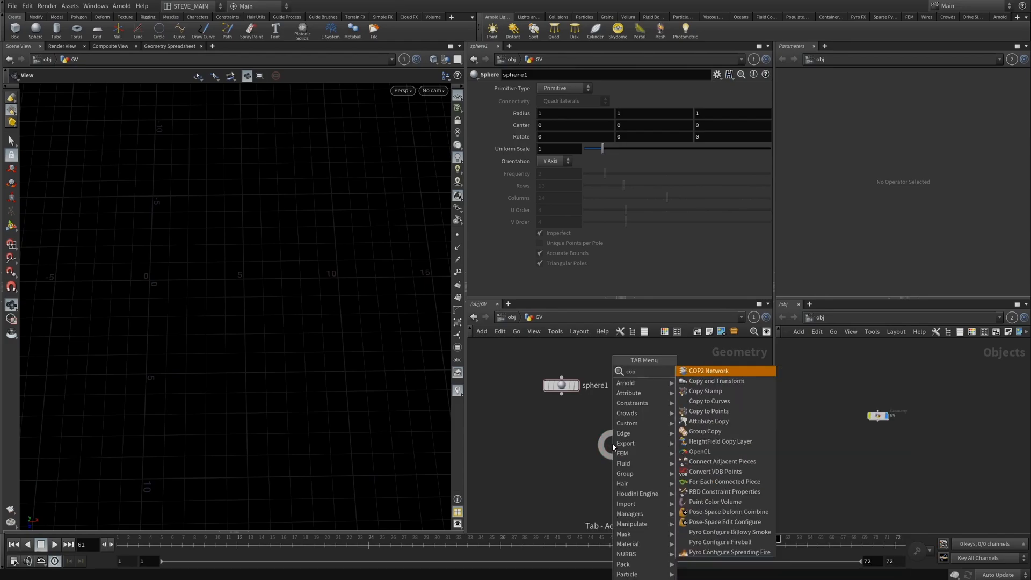
key(Down)
key(Return)
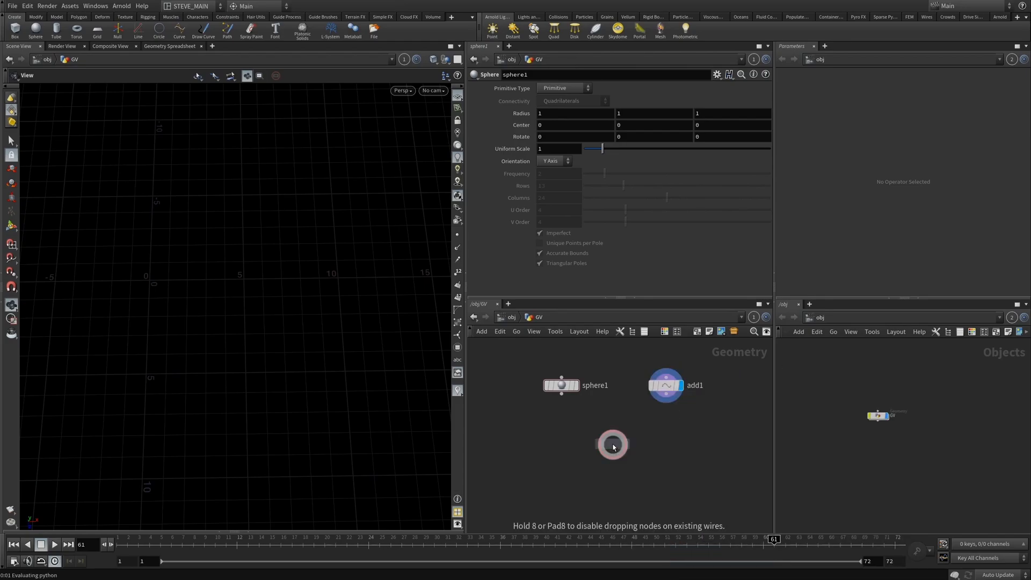
click(613, 446)
click(561, 393)
click(606, 435)
click(666, 400)
click(632, 449)
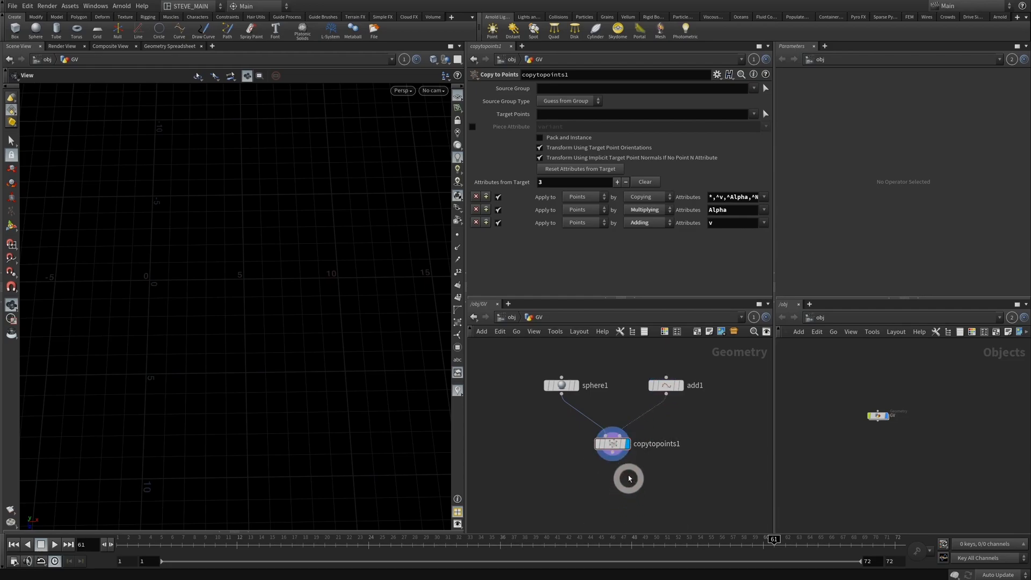
- Enable the first point in the Add node
click(664, 385)
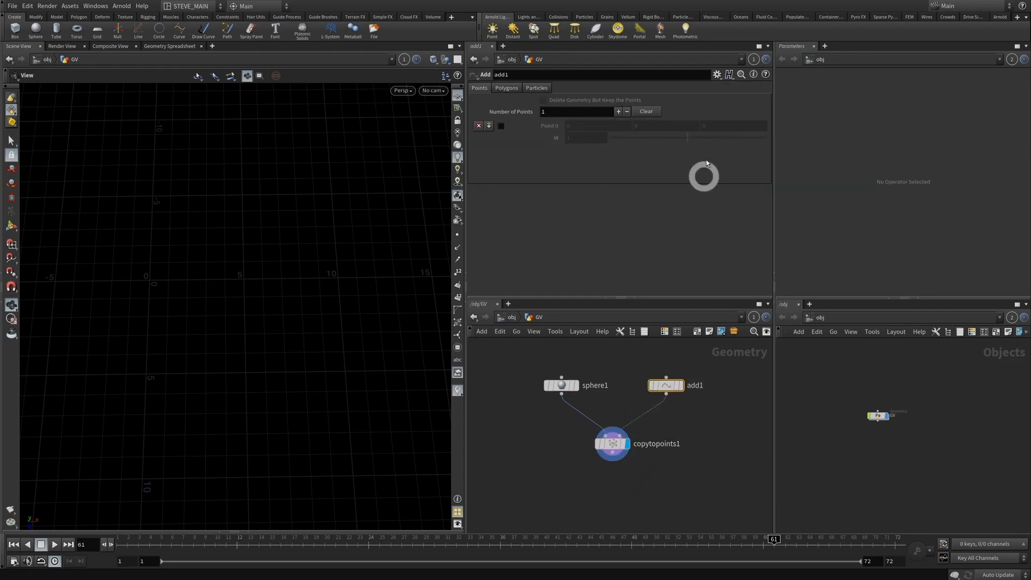
click(501, 125)
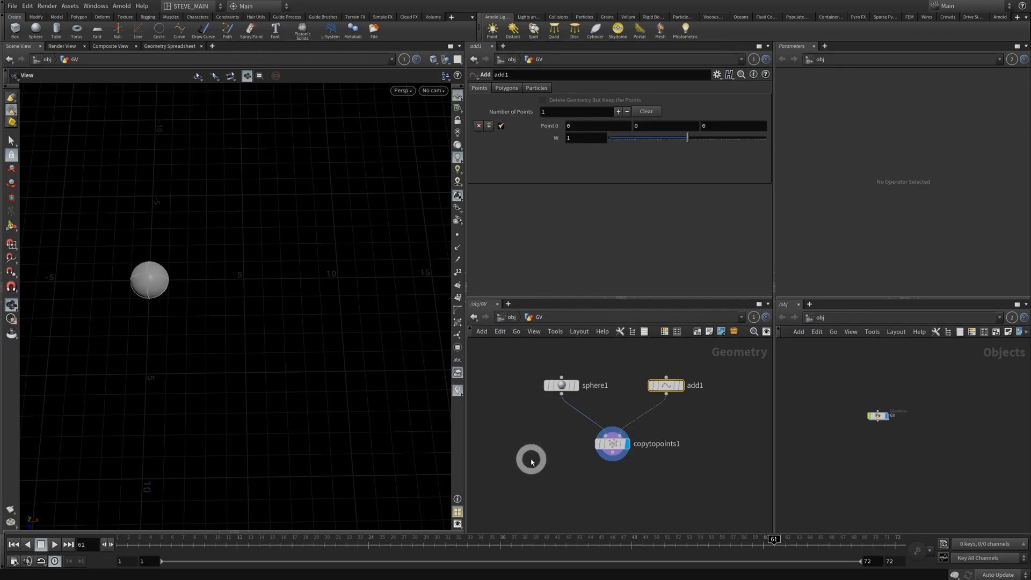
- Change the sphere's primitive type to Polygon and set its uniform scale to 0.3
click(561, 384)
click(558, 88)
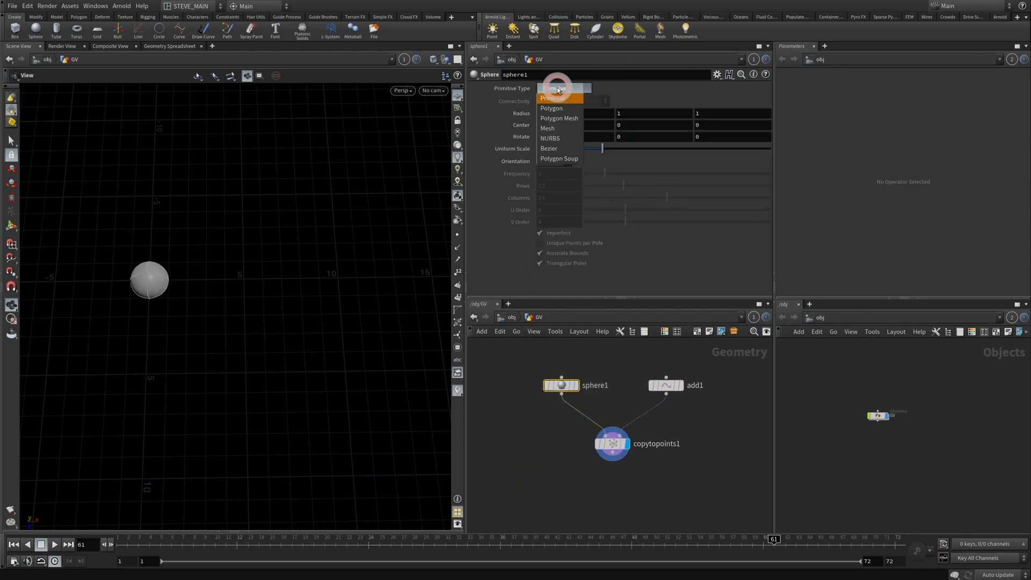
click(552, 108)
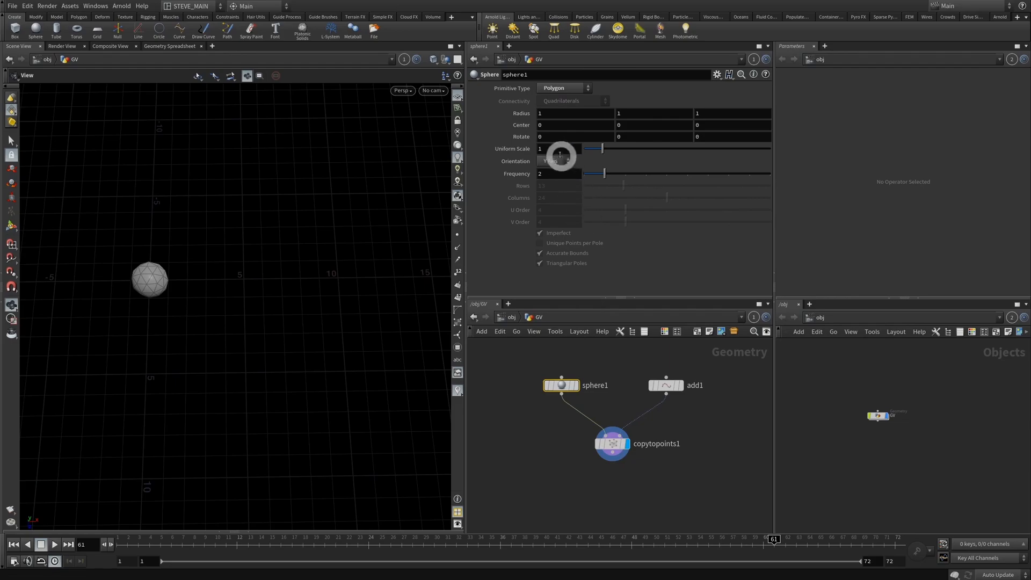
drag(559, 150, 422, 154)
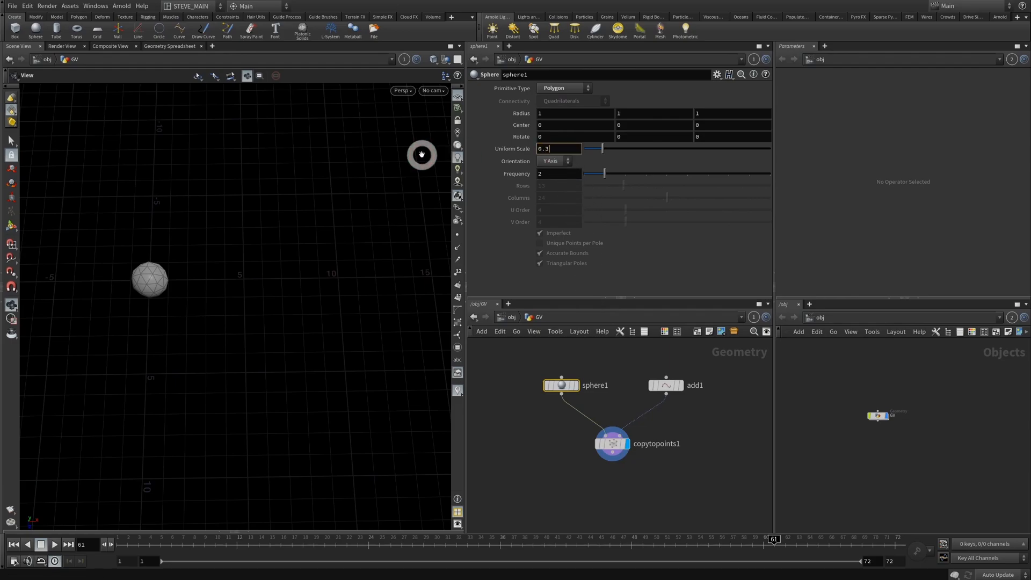
key(Return)
right_drag(168, 279, 375, 237)
drag(375, 237, 251, 306)
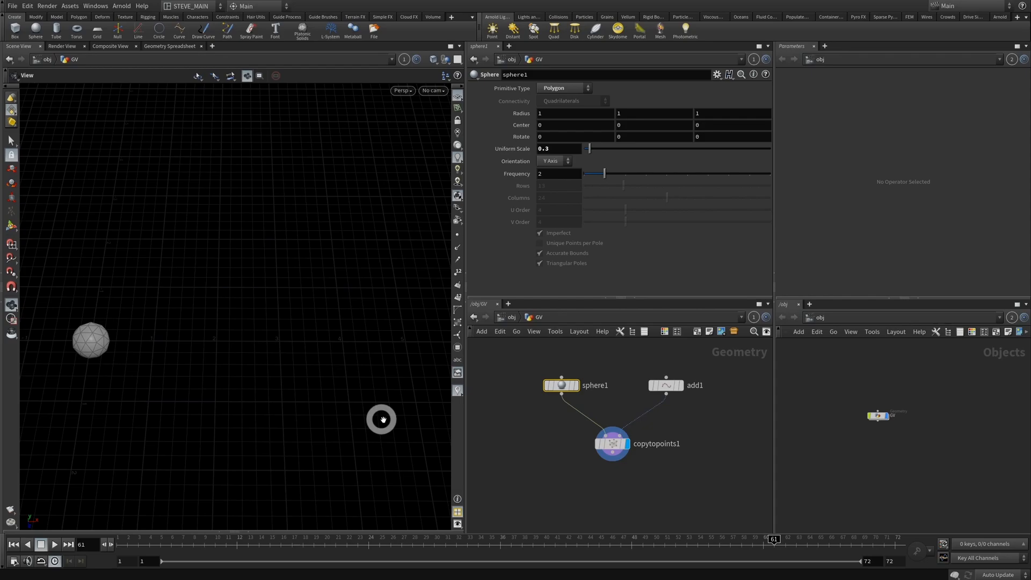
- Drive the X position of the Add node's point with the expression $F and show its evaluated value
drag(733, 359, 630, 404)
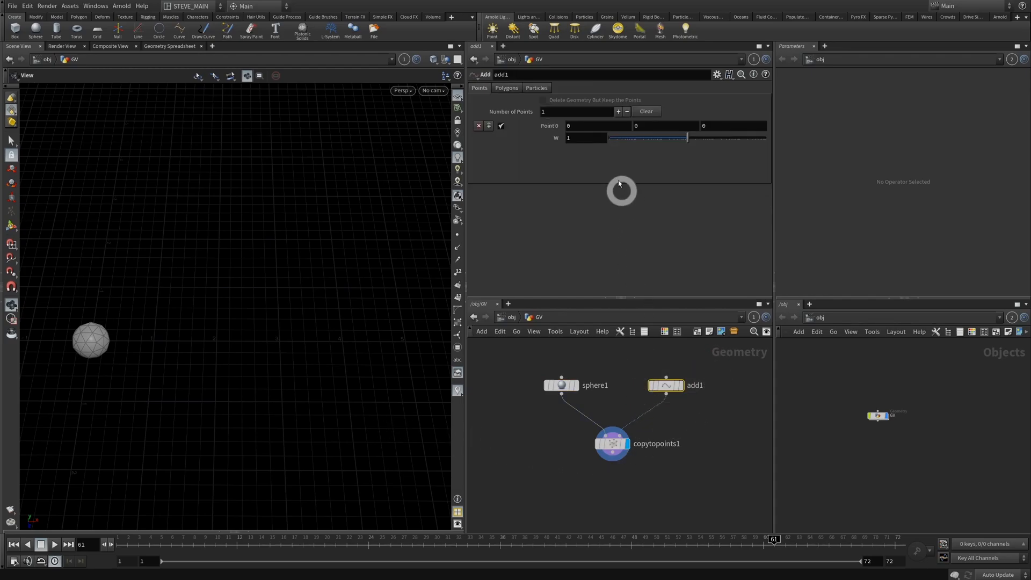
click(589, 127)
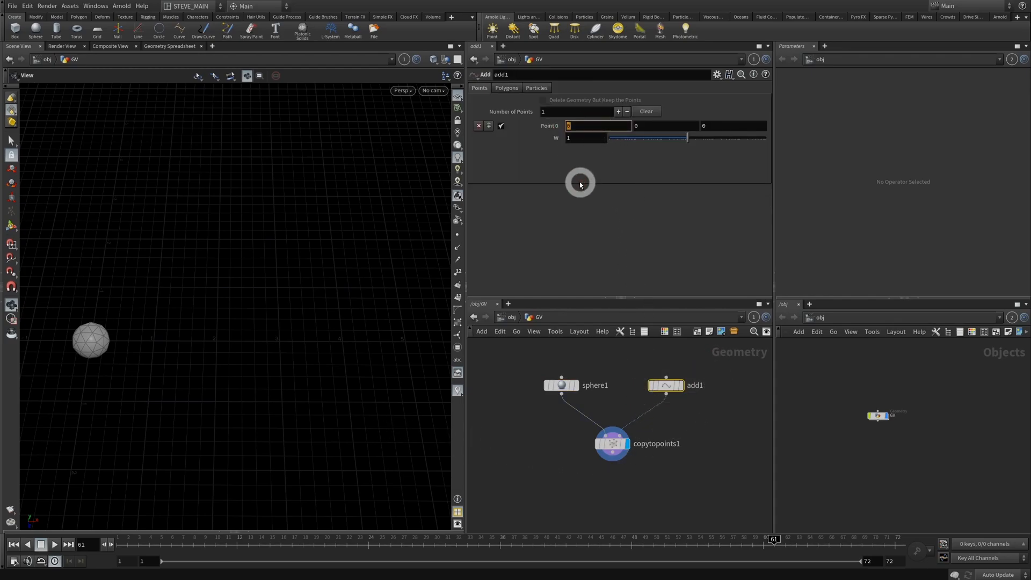
text($)
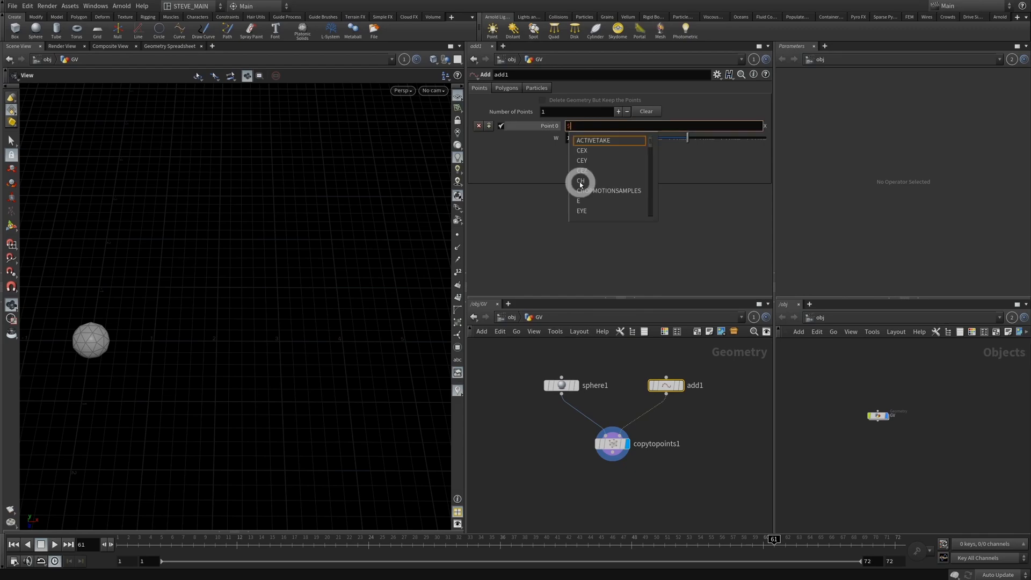
text(F)
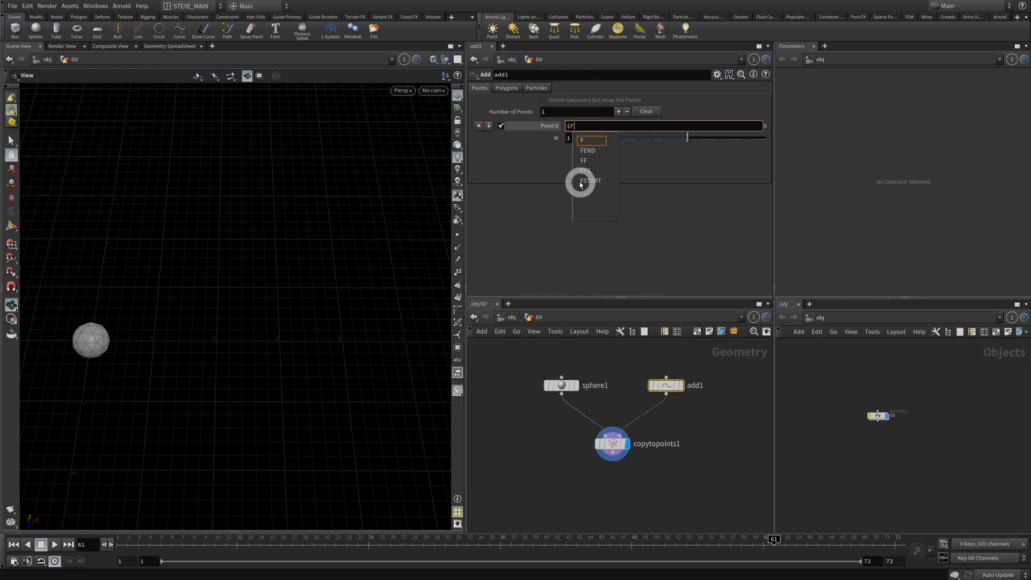
key(Return)
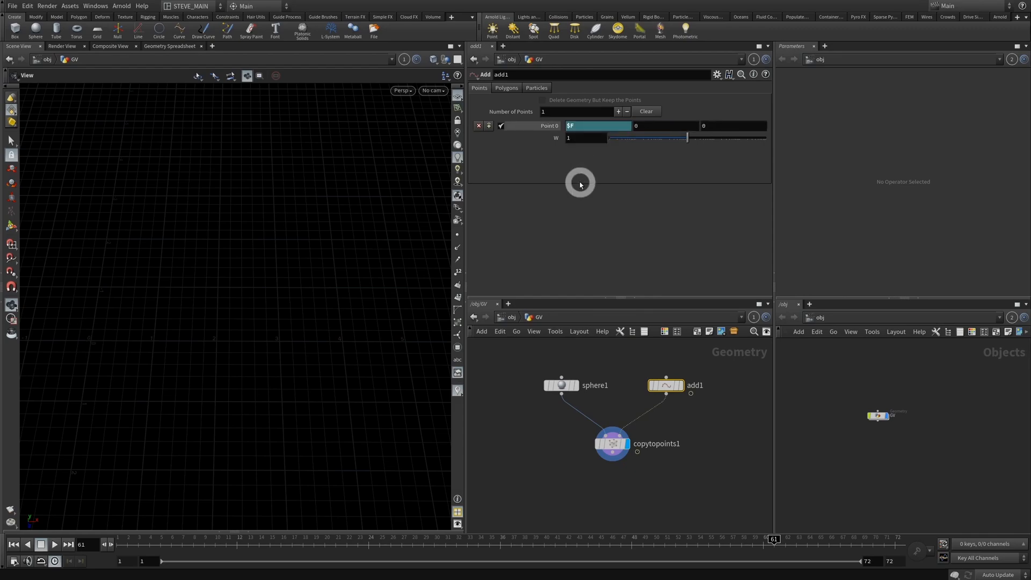
click(660, 436)
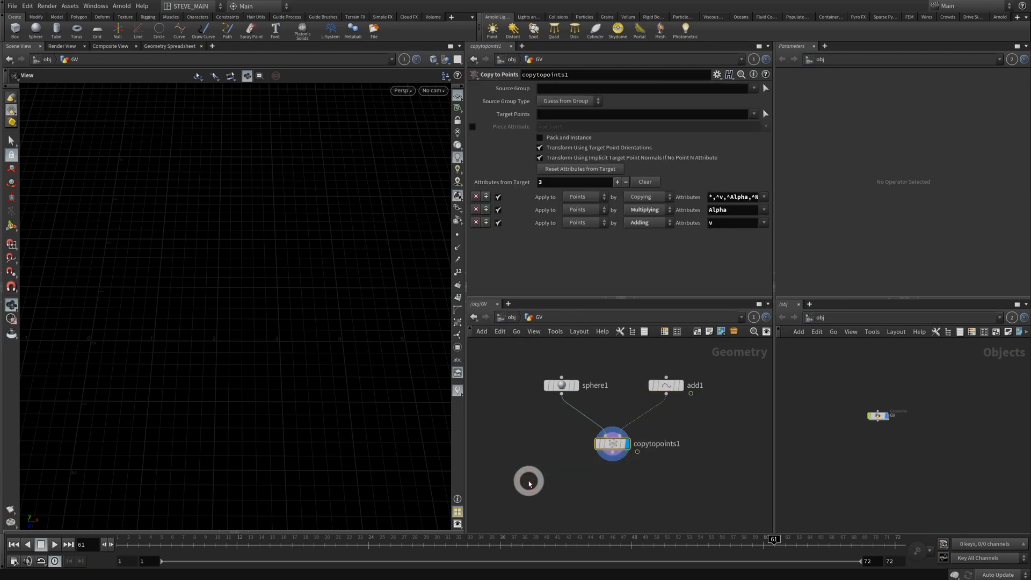
click(665, 385)
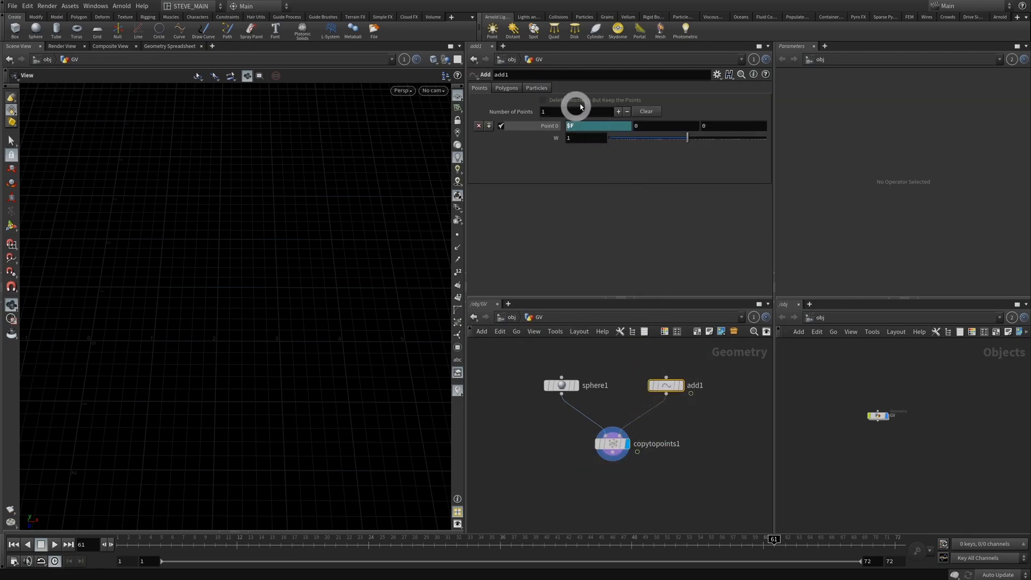
click(551, 126)
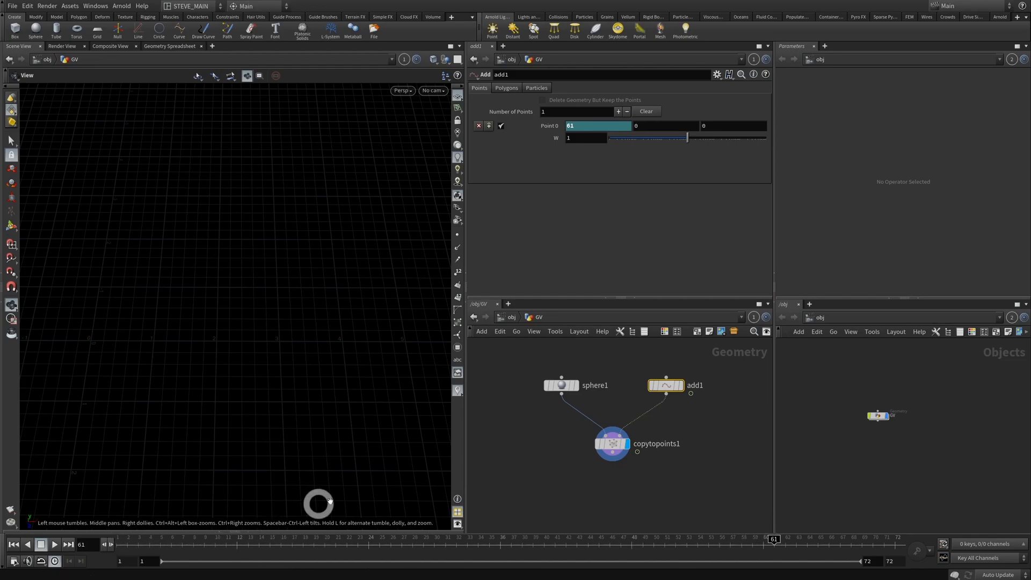
- Play and scrub the timeline from frame 1 to examine how the sphere moves with the frame number
click(119, 542)
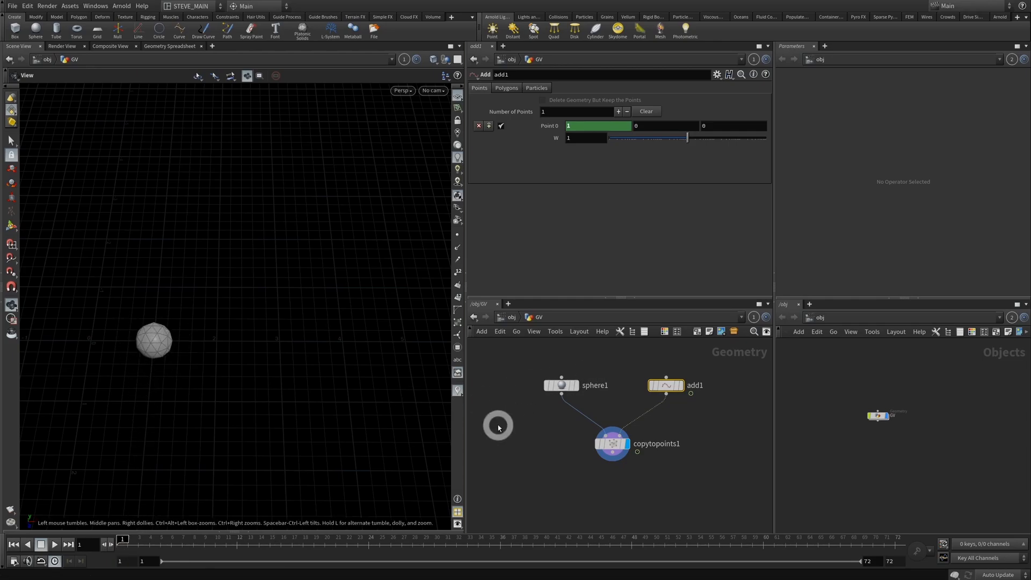
click(54, 544)
drag(129, 543, 129, 543)
right_drag(354, 367, 220, 355)
middle_drag(346, 346, 159, 346)
right_drag(159, 345, 116, 389)
middle_drag(217, 374, 141, 357)
drag(141, 357, 85, 538)
click(52, 545)
click(42, 547)
drag(165, 545, 91, 544)
click(55, 546)
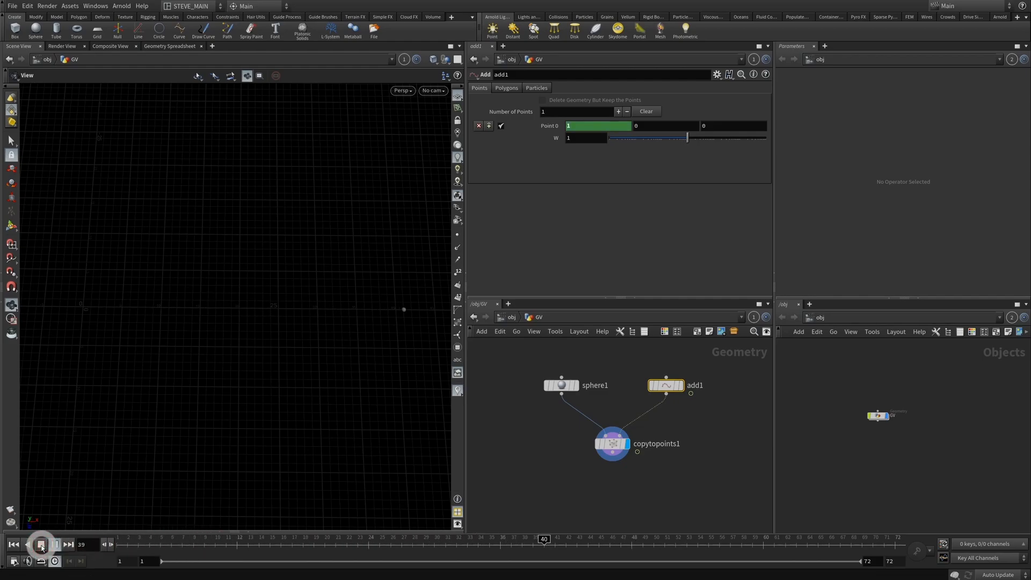
click(42, 545)
drag(182, 542, 40, 543)
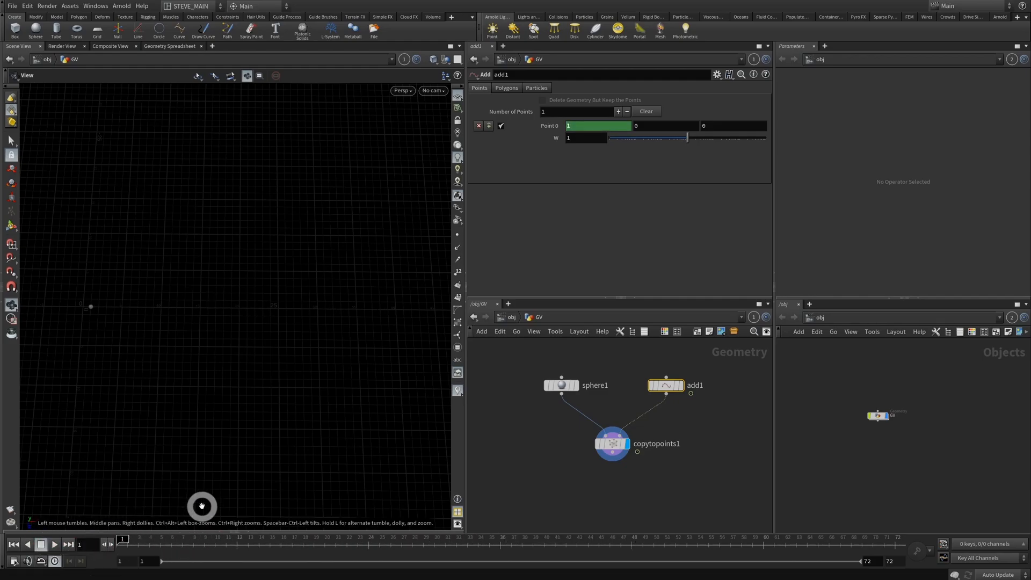
- Show the Add node's point data in the Geometry Spreadsheet and compare the X position's expression with its value
click(220, 536)
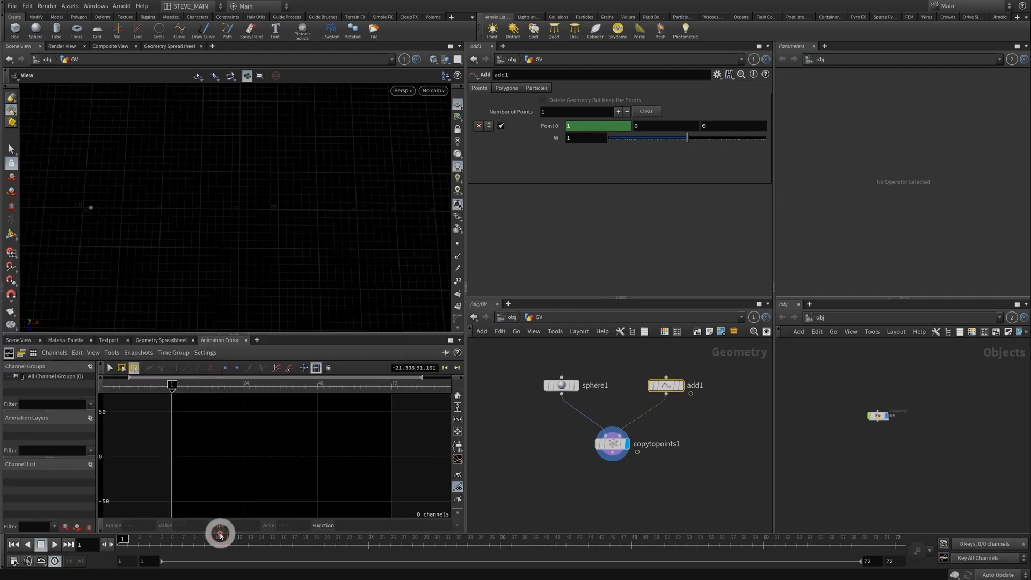
click(161, 341)
click(546, 451)
drag(746, 356, 636, 423)
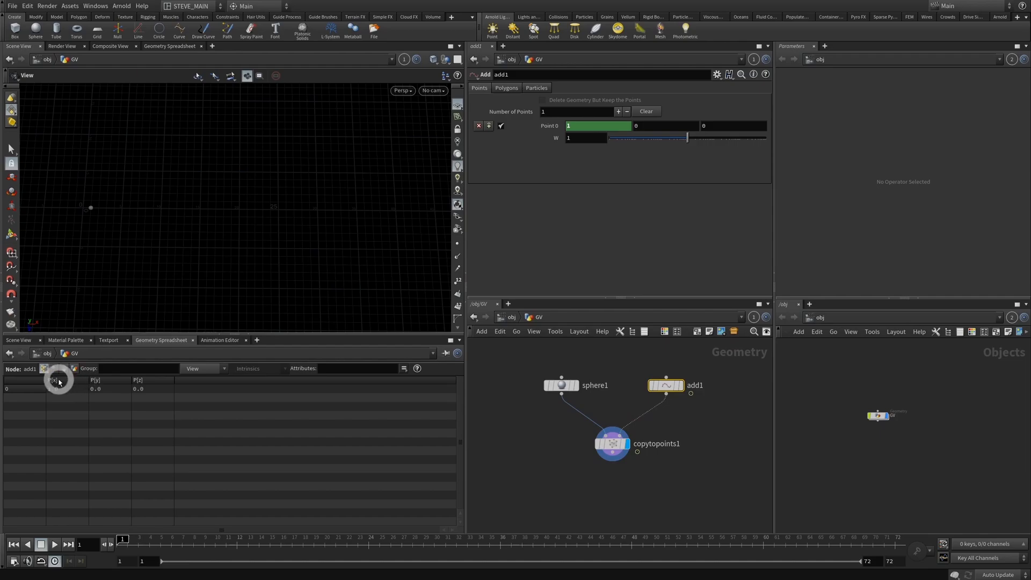
click(550, 126)
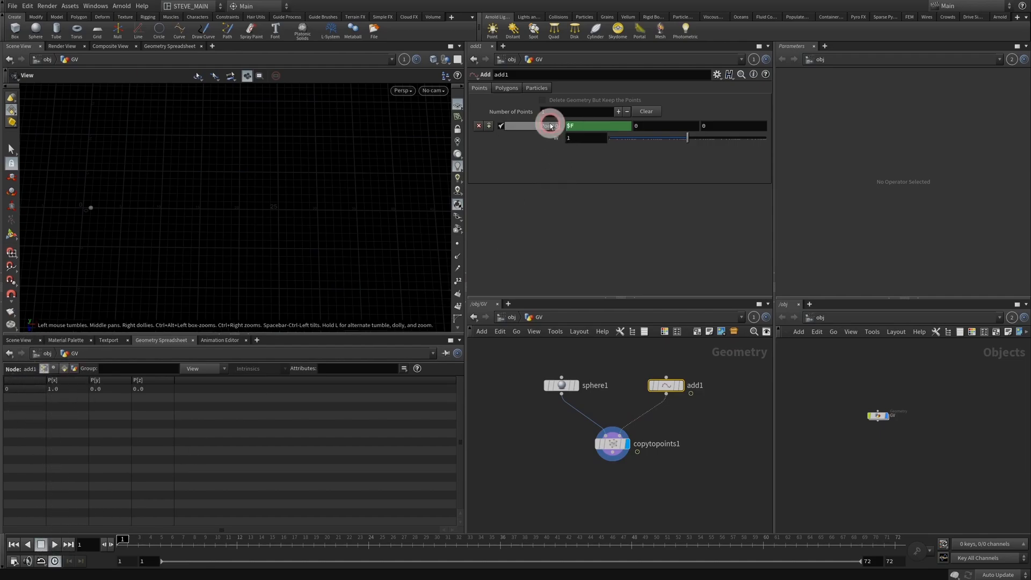
click(550, 127)
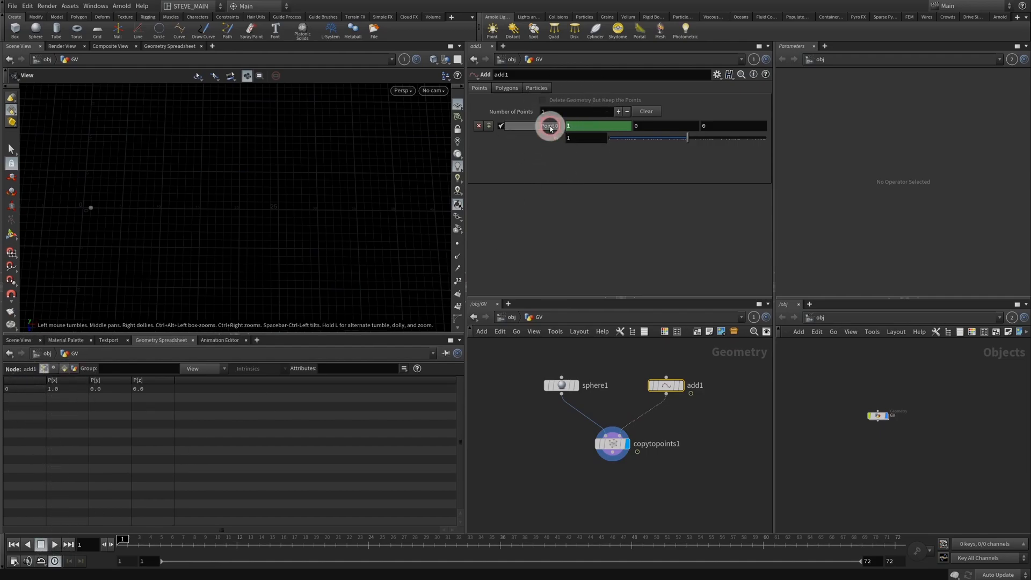
- Scrub and play the timeline between frames 1 and 72 to compare the point's X position with the frame number
click(500, 539)
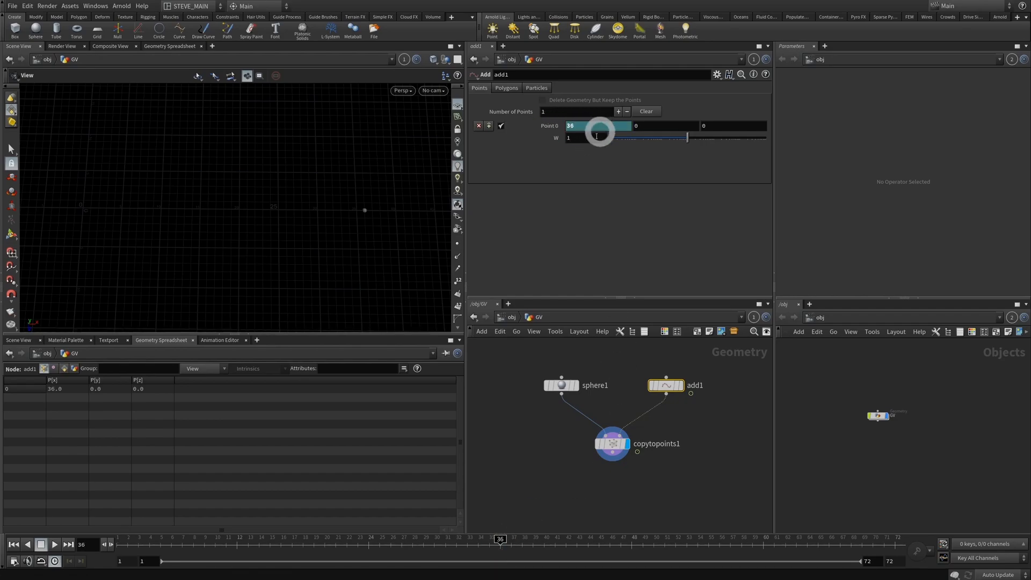
click(119, 542)
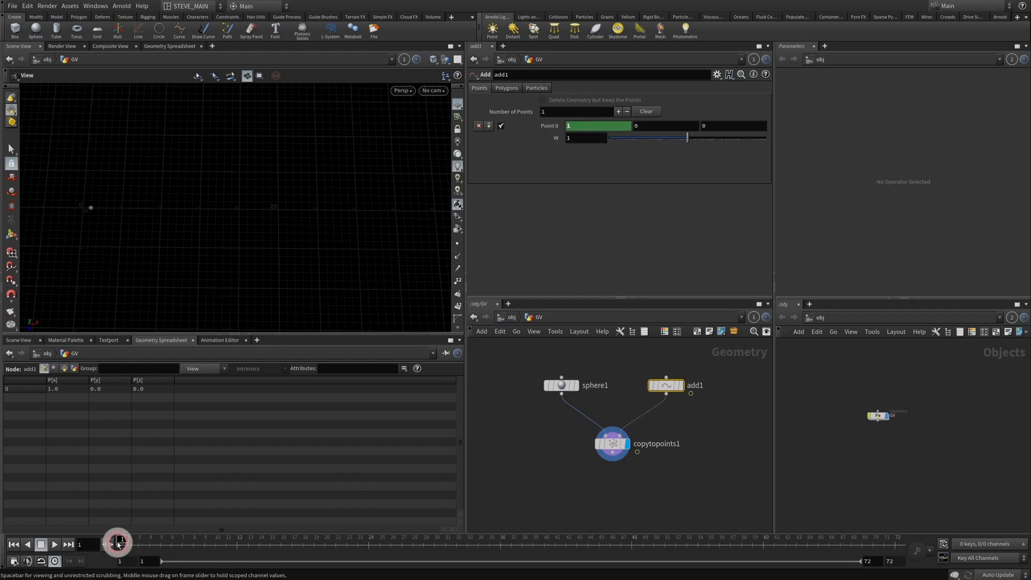
mouse_move(63, 386)
mouse_down()
mouse_move(41, 376)
mouse_move(62, 390)
mouse_up()
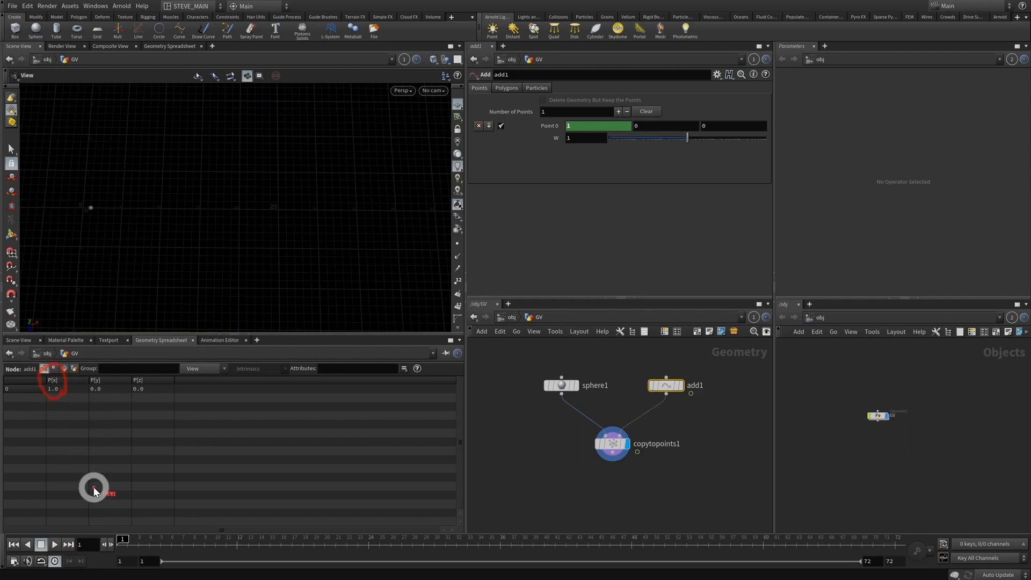
click(55, 544)
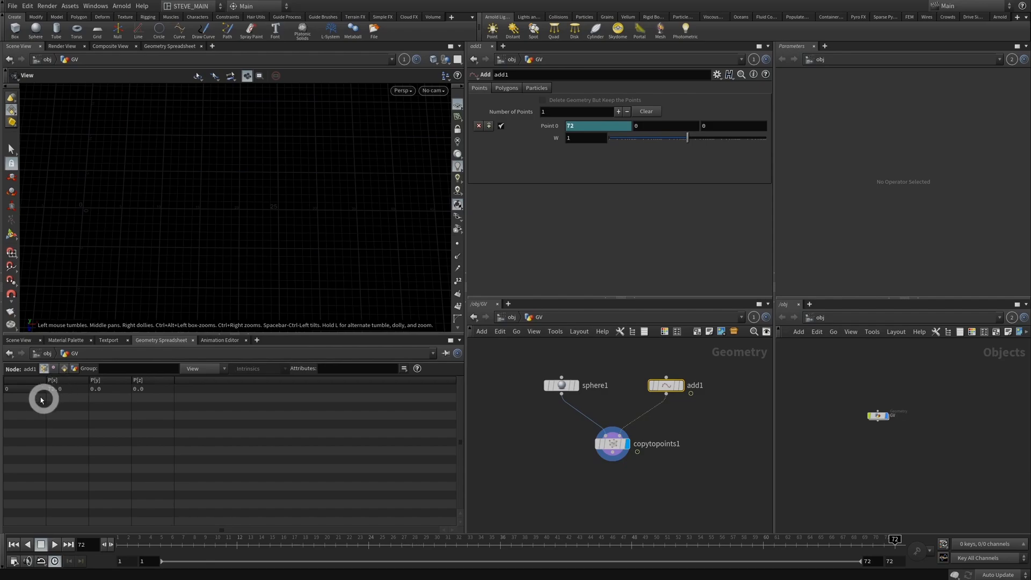
click(141, 539)
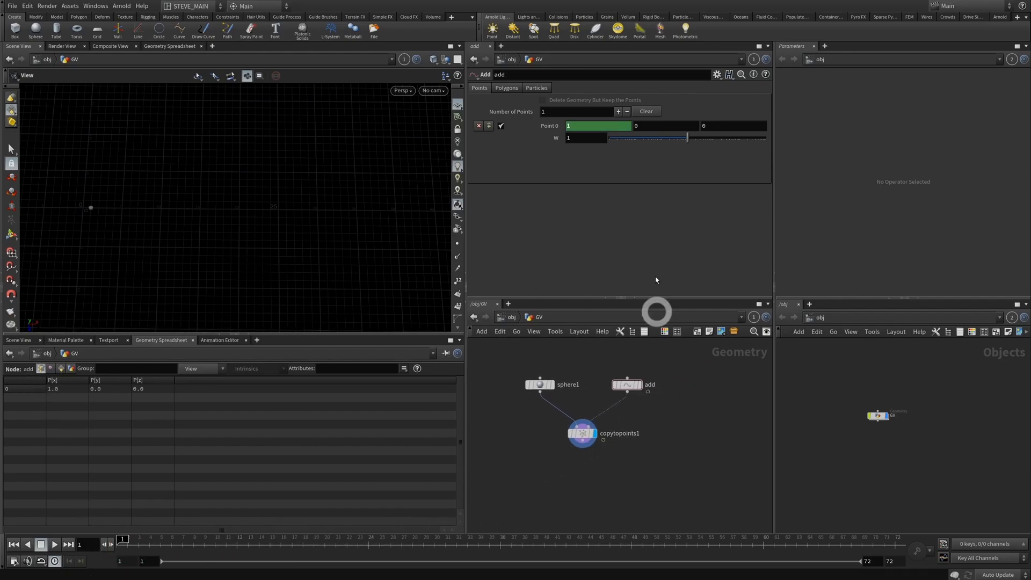
- Show the $F expression in the Add node's X position and enlarge the network pane with the nodes spread apart
double_click(598, 125)
text($F)
key(Return)
scroll(641, 445, down, 2)
drag(601, 440, 594, 489)
drag(771, 396, 804, 373)
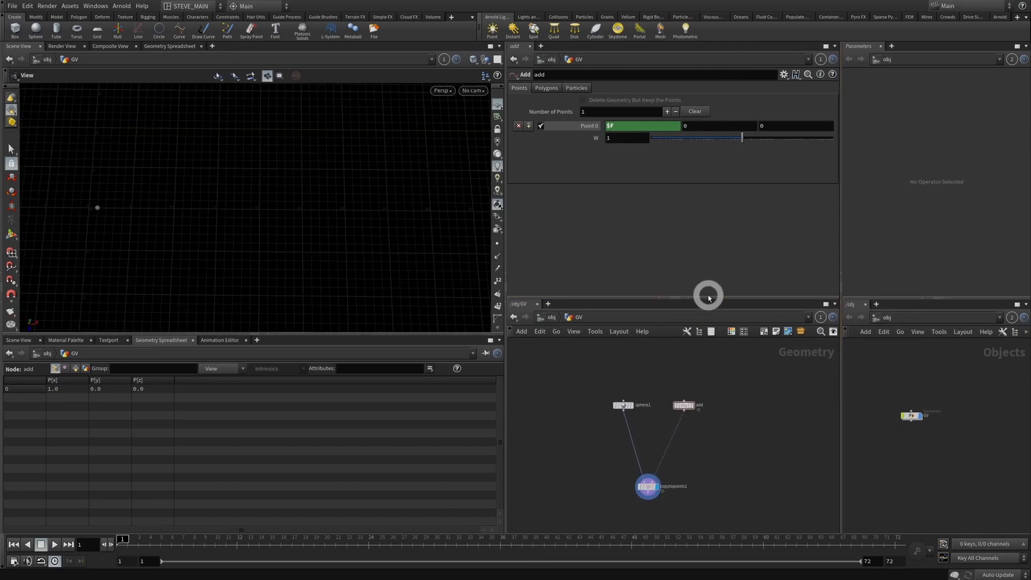
drag(707, 295, 703, 256)
scroll(674, 359, up, 2)
scroll(707, 368, down, 2)
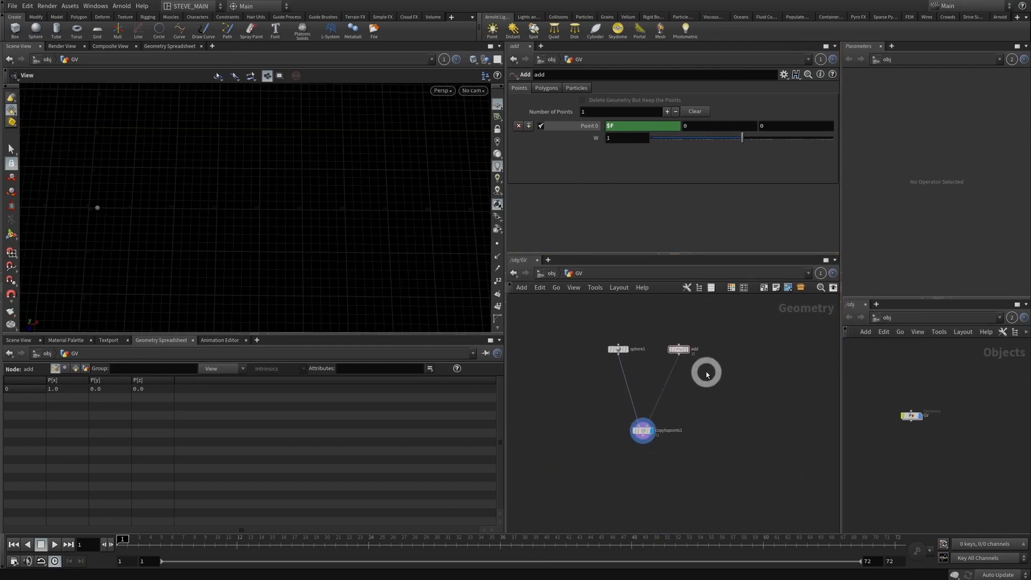
- Duplicate the Add node and set the X position of the copy's point to the expression $FPS
key(ctrl+c)
key(ctrl+v)
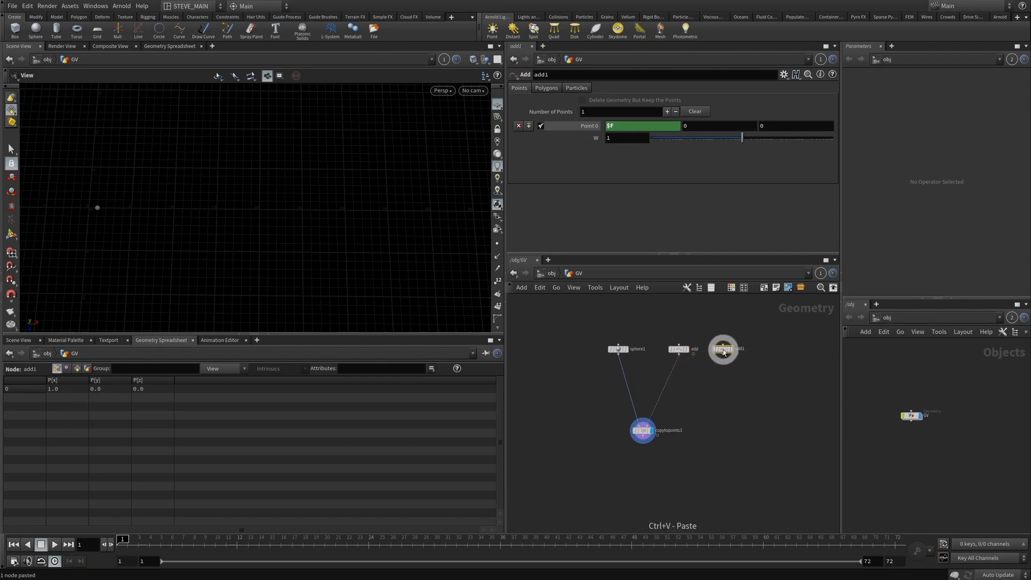
click(722, 349)
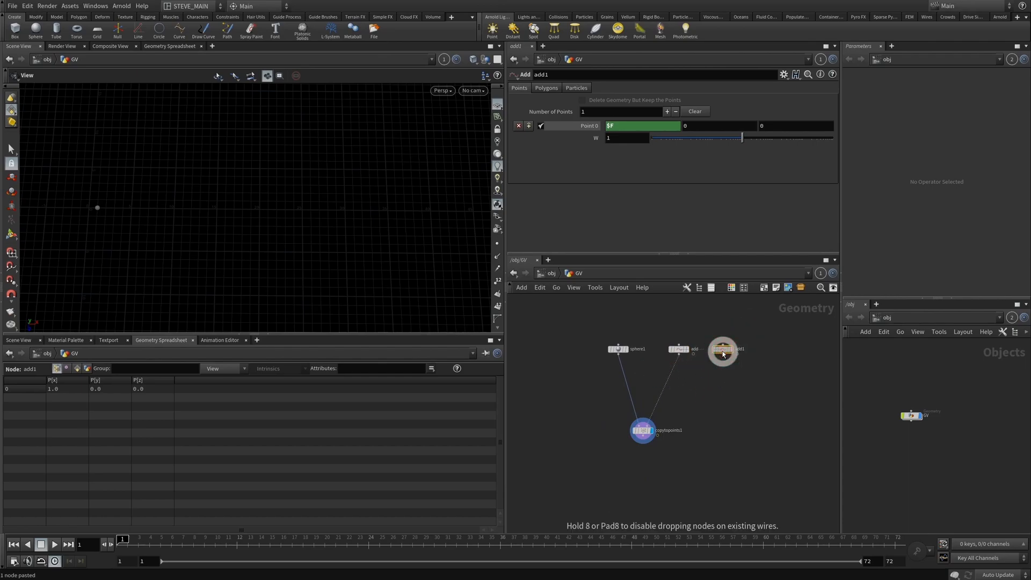
click(640, 126)
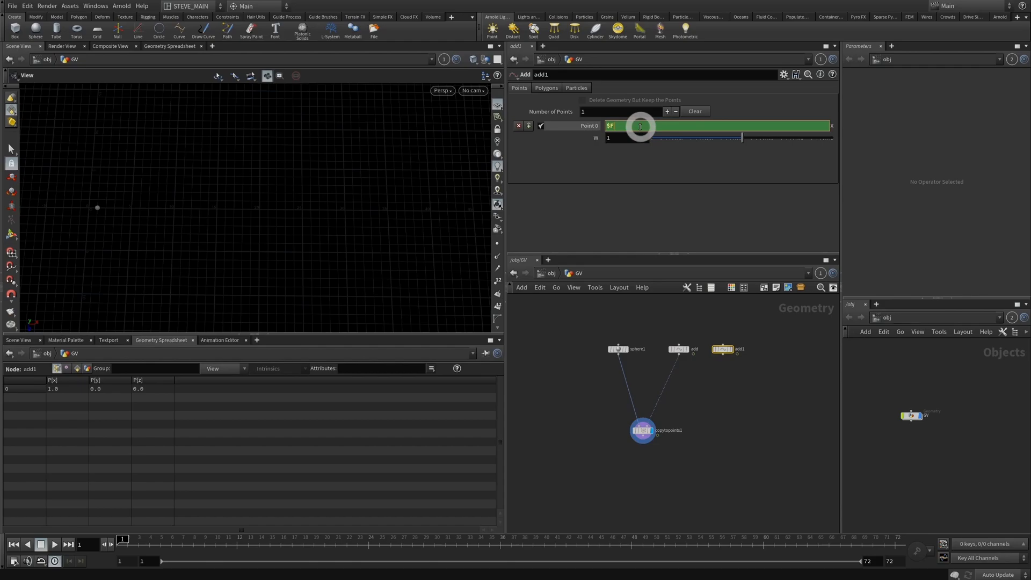
key(Return)
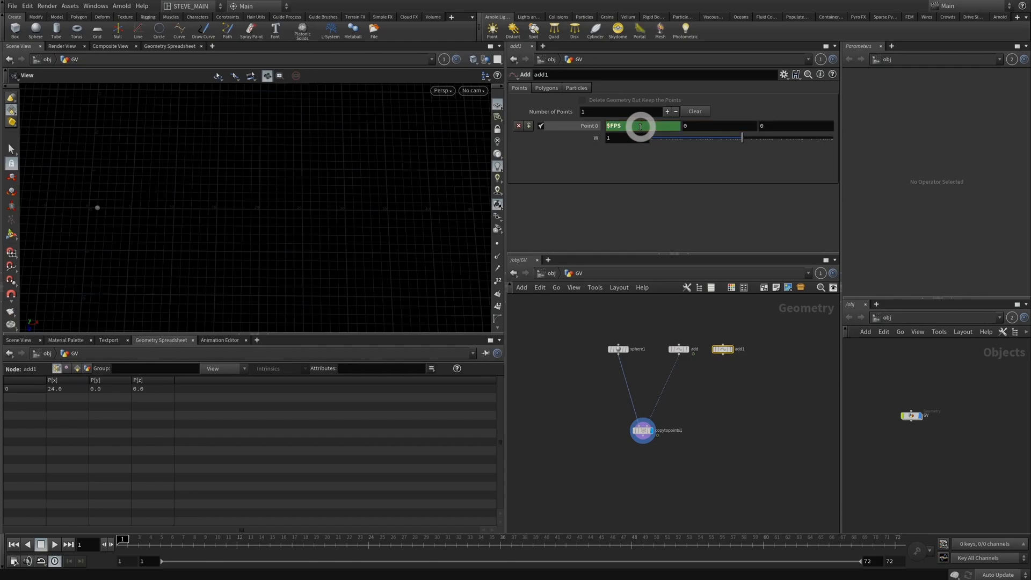
drag(744, 322, 715, 400)
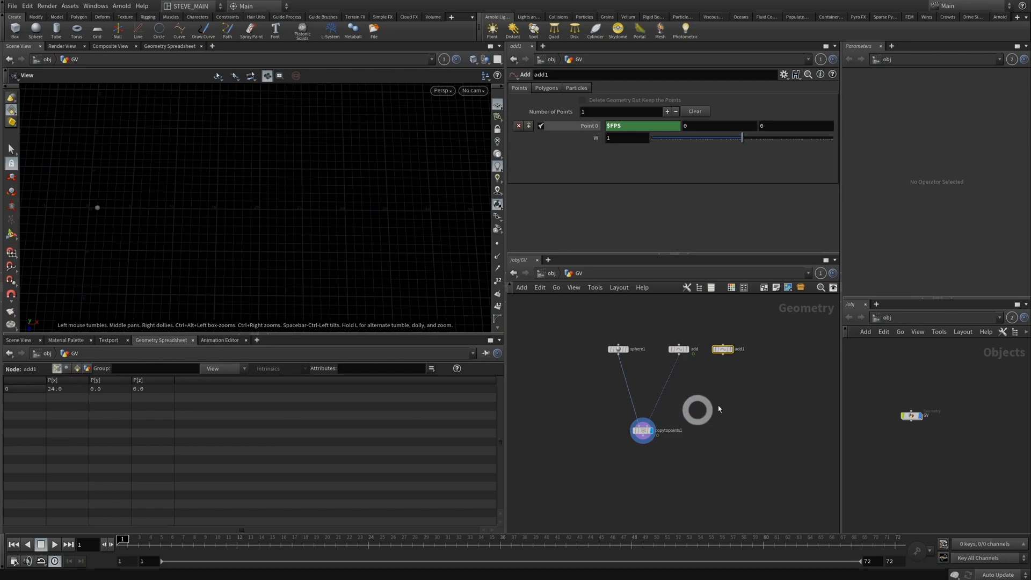
- Show the evaluated value of $FPS and wire the duplicated Add node into the Copy to Points node's target input
click(597, 127)
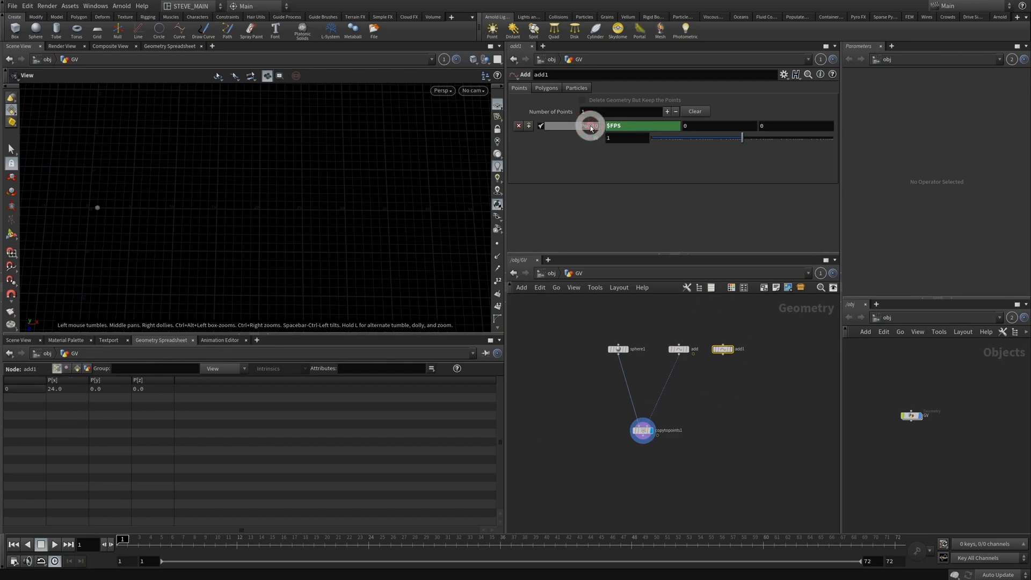
click(595, 126)
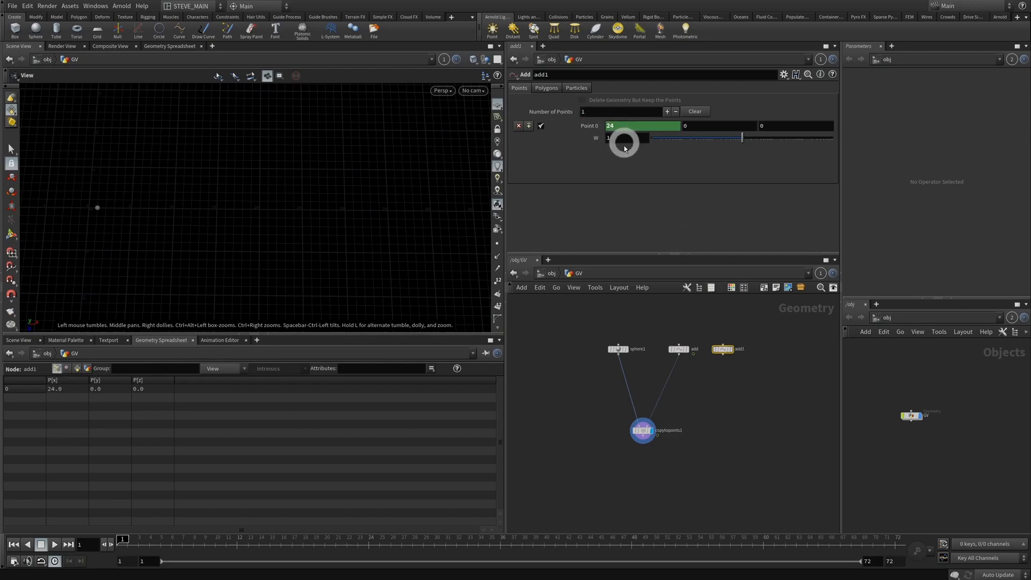
click(54, 544)
click(723, 354)
click(648, 420)
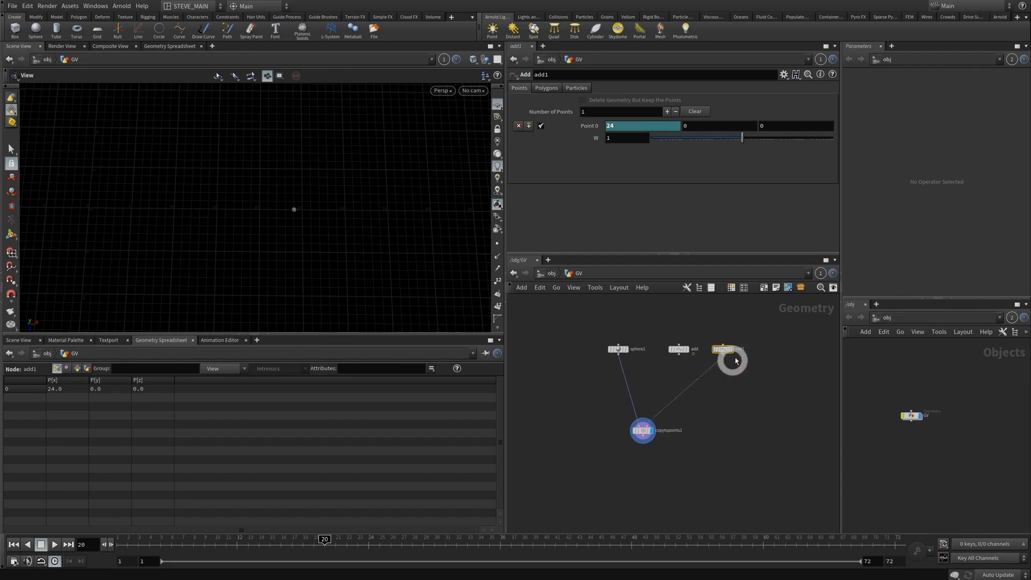
drag(689, 418, 602, 455)
drag(747, 314, 695, 389)
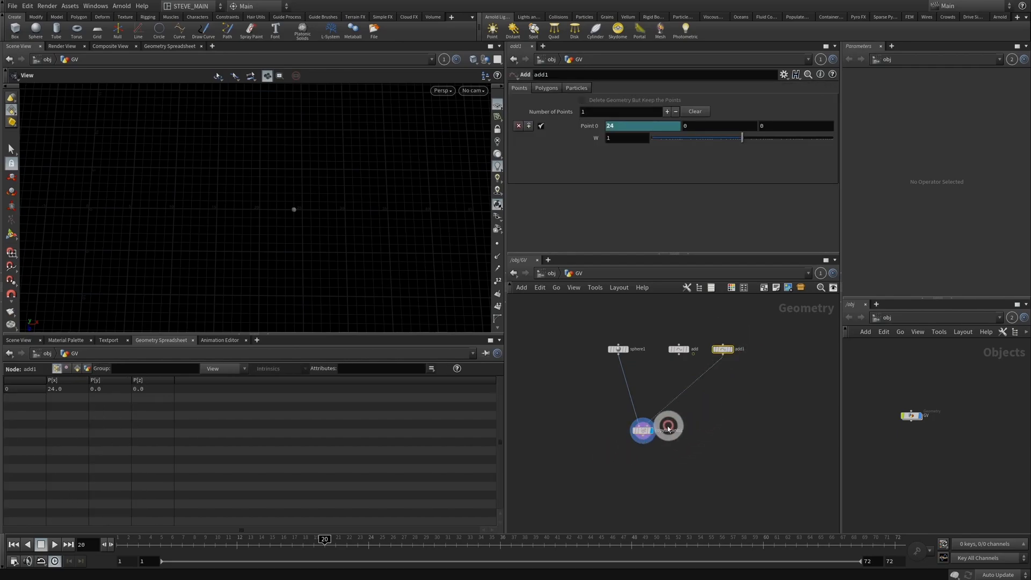
- Play the timeline from frame 1 and compare the X values of the $F and $FPS Add nodes
drag(138, 541, 106, 541)
click(54, 546)
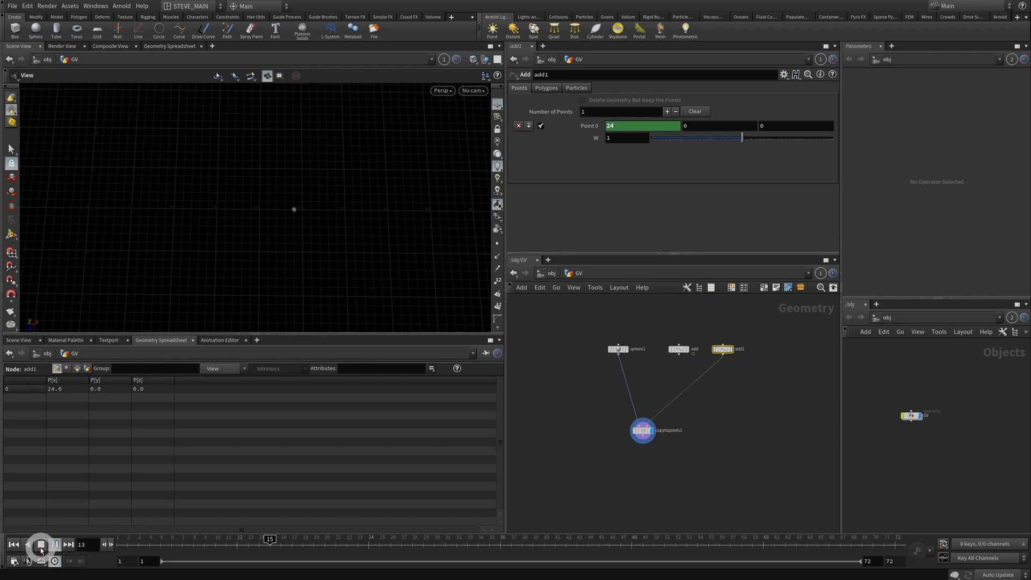
click(41, 544)
click(678, 349)
click(628, 125)
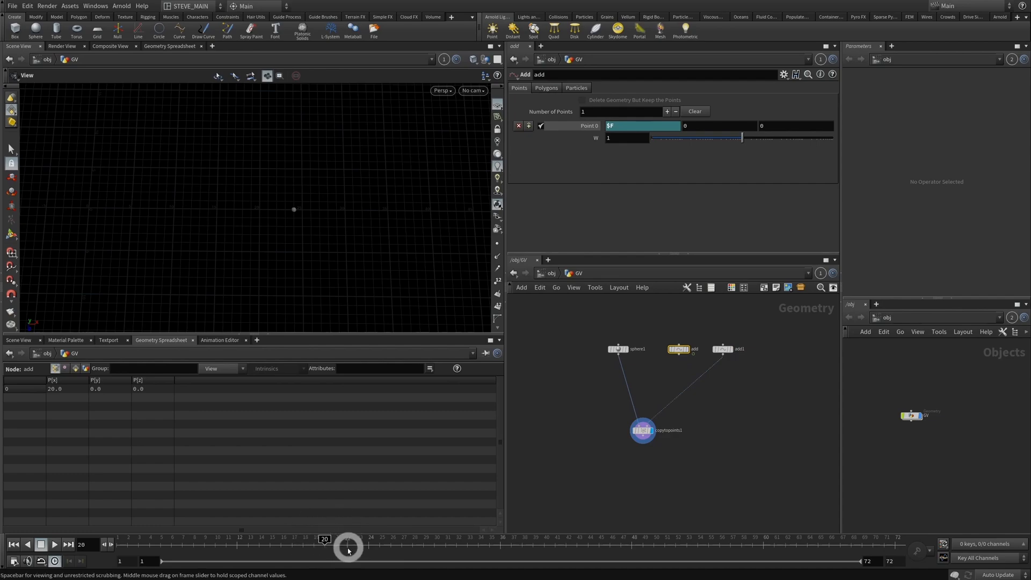
click(722, 350)
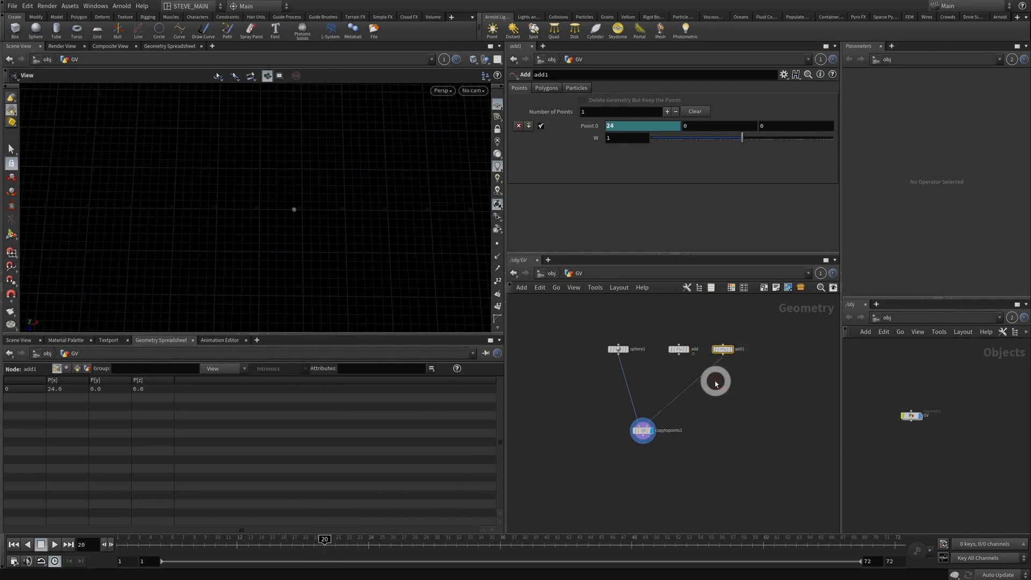
click(607, 126)
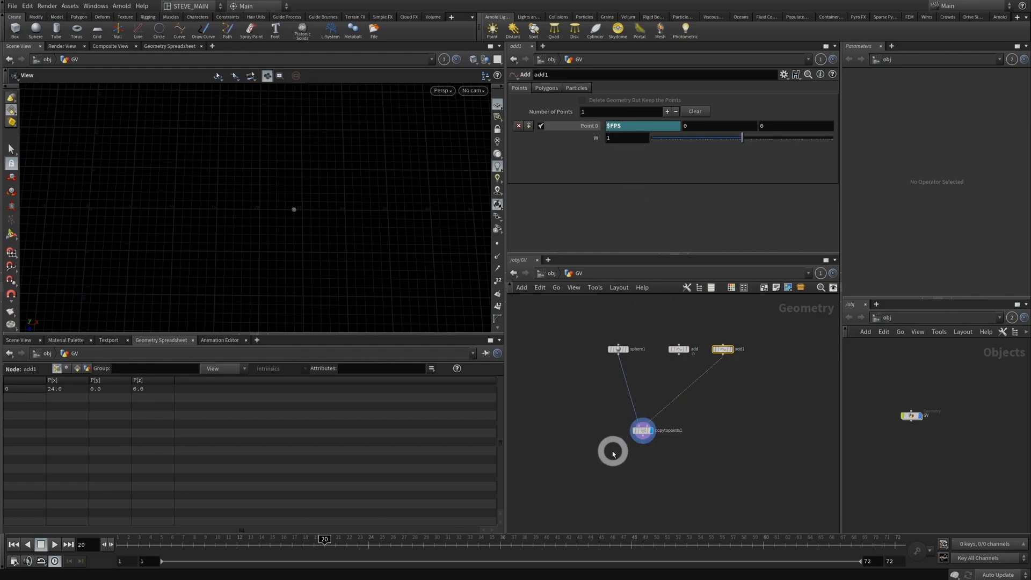
- Change the X position expression of the duplicated Add node's point to $T
click(630, 126)
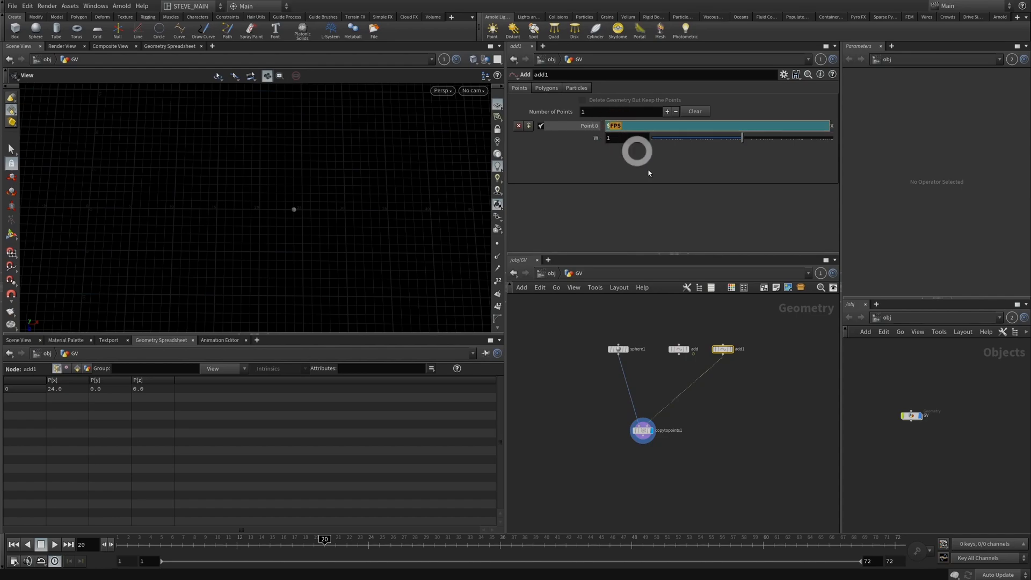
key(BackSpace)
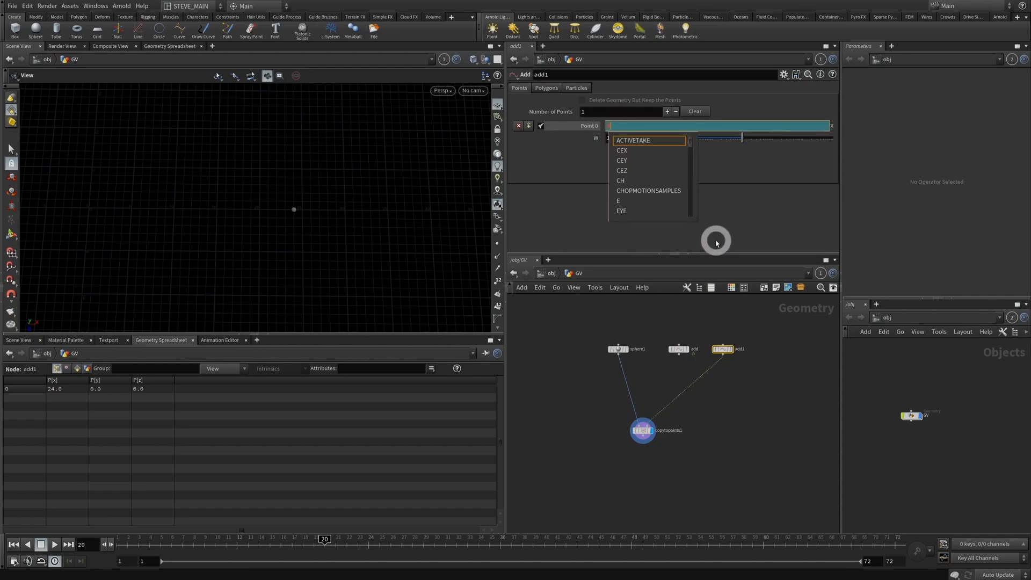
text(T)
key(Return)
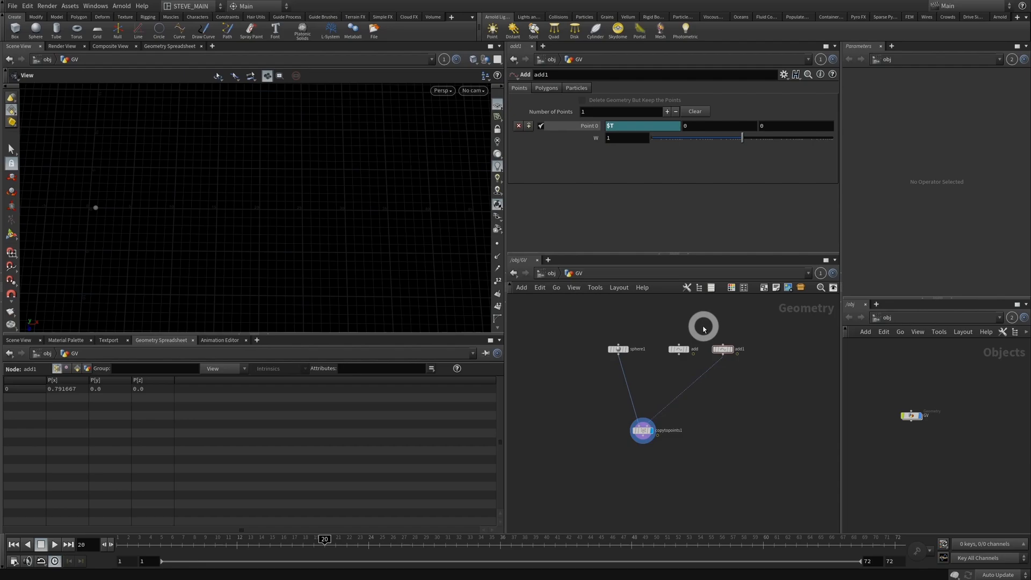
- Play the timeline from frame 1 to examine how $T moves the sphere and changes the point's X position
drag(222, 544, 1, 551)
click(53, 547)
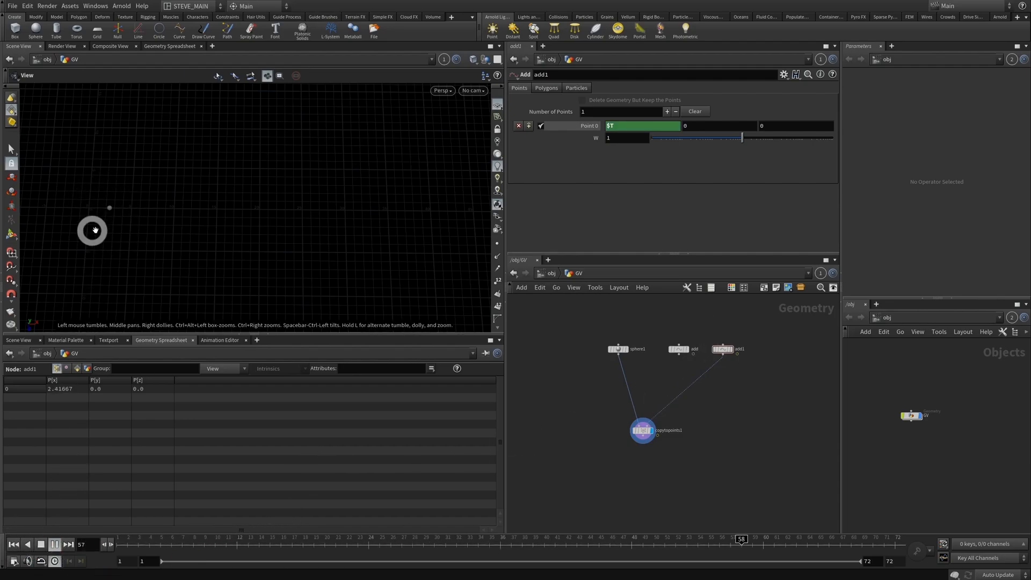
click(40, 544)
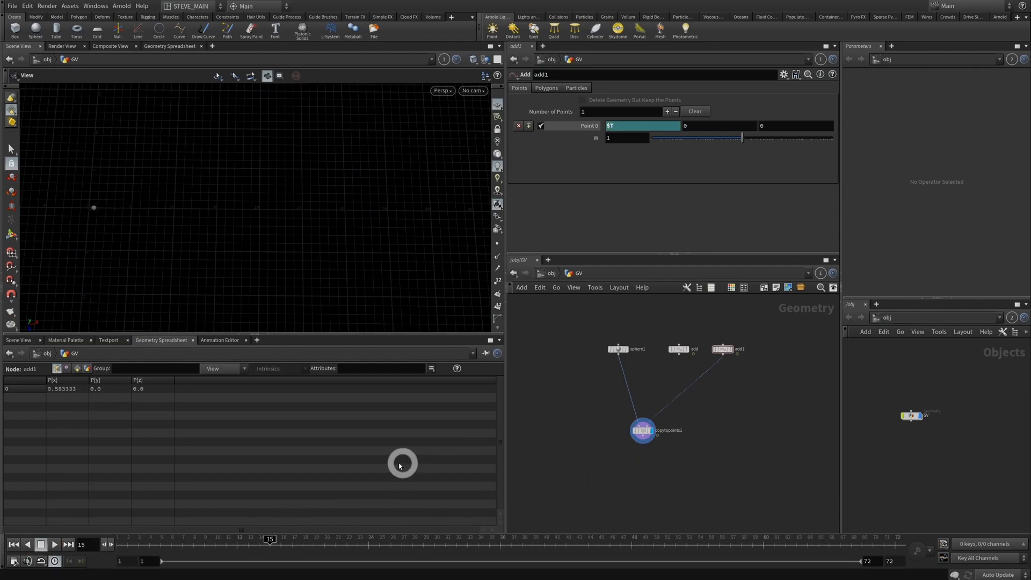
mouse_move(245, 443)
mouse_down()
mouse_move(217, 453)
mouse_move(206, 472)
mouse_up()
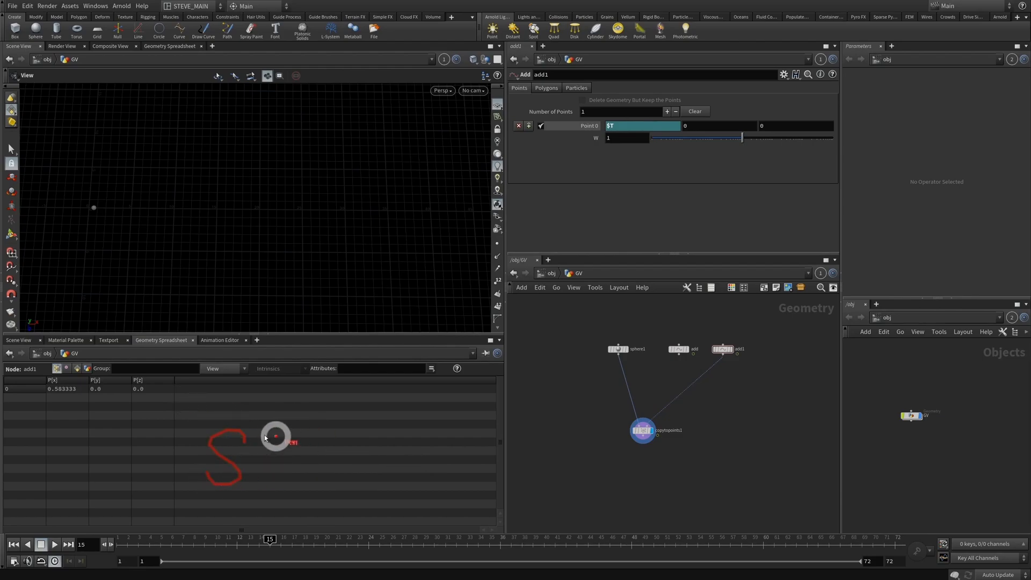
drag(227, 415, 224, 498)
drag(253, 431, 297, 431)
drag(279, 431, 277, 499)
mouse_move(329, 459)
mouse_down()
mouse_move(356, 459)
mouse_move(356, 475)
mouse_up()
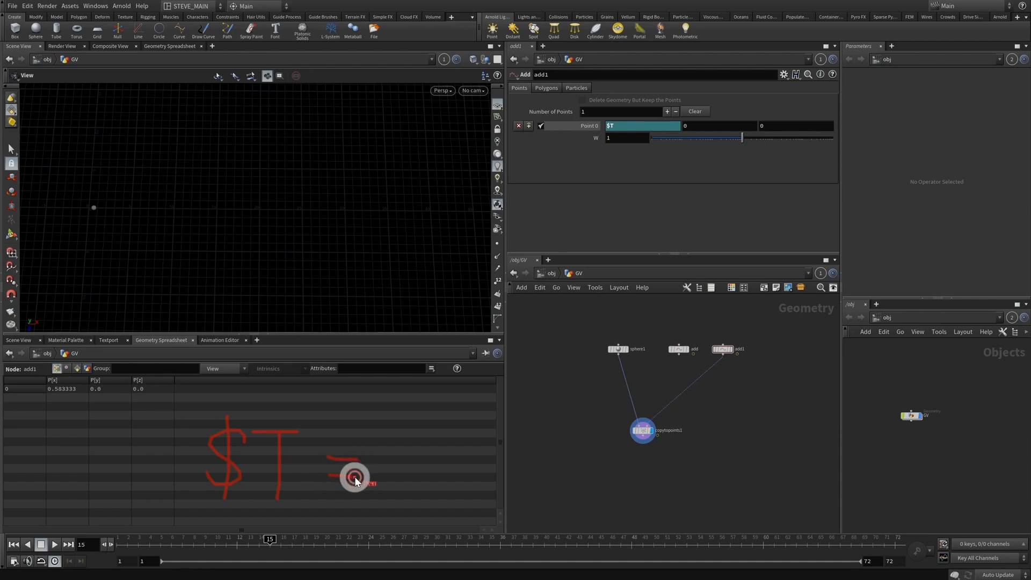
drag(446, 440, 412, 495)
drag(425, 420, 424, 509)
drag(454, 431, 486, 431)
mouse_move(461, 433)
mouse_down()
mouse_move(460, 485)
mouse_move(475, 459)
mouse_up()
drag(507, 459, 537, 459)
drag(558, 418, 552, 496)
drag(394, 414, 387, 506)
drag(566, 409, 553, 496)
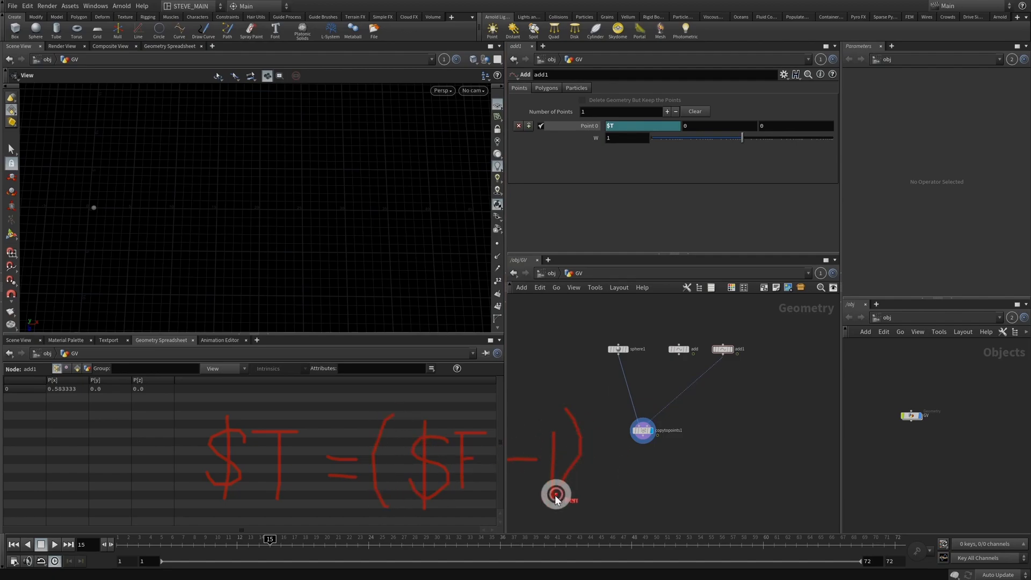
drag(670, 409, 598, 507)
drag(723, 430, 679, 476)
mouse_move(697, 399)
mouse_down()
mouse_move(698, 496)
mouse_move(703, 489)
mouse_up()
mouse_move(735, 440)
mouse_down()
mouse_move(770, 436)
mouse_move(749, 499)
mouse_up()
drag(744, 468, 767, 462)
mouse_move(779, 433)
mouse_down()
mouse_move(776, 507)
mouse_move(775, 465)
mouse_move(783, 471)
mouse_up()
drag(856, 437, 859, 483)
key(Escape)
- Set the duplicated Add node's X position expression to $PI and scrub the timeline to check its value
click(722, 348)
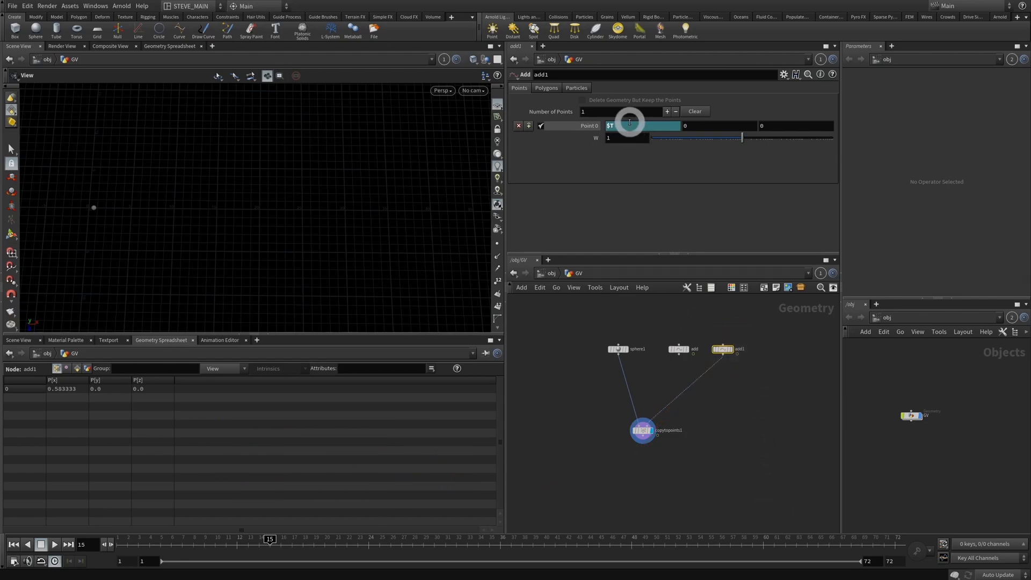
drag(609, 126, 684, 129)
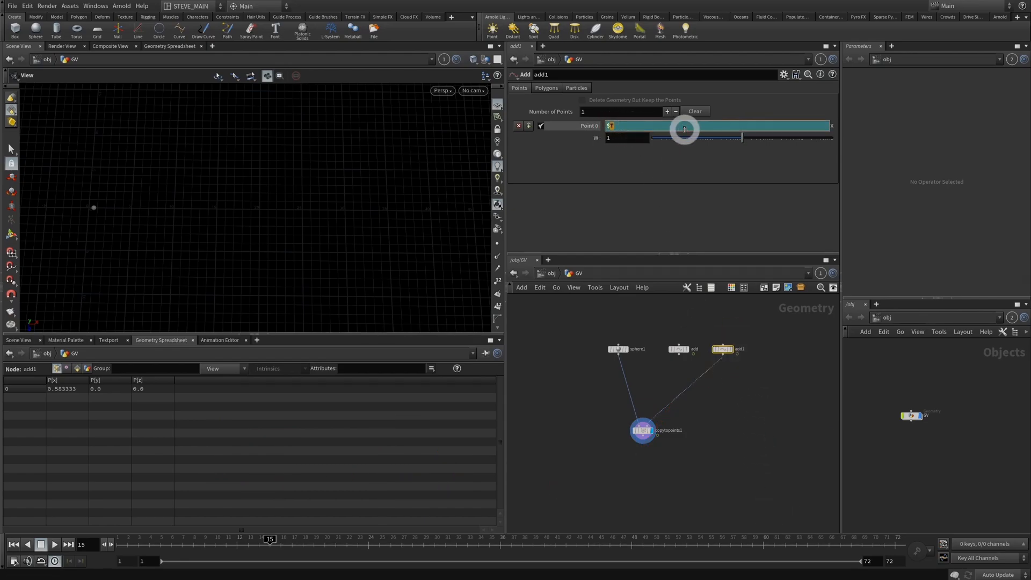
key(Return)
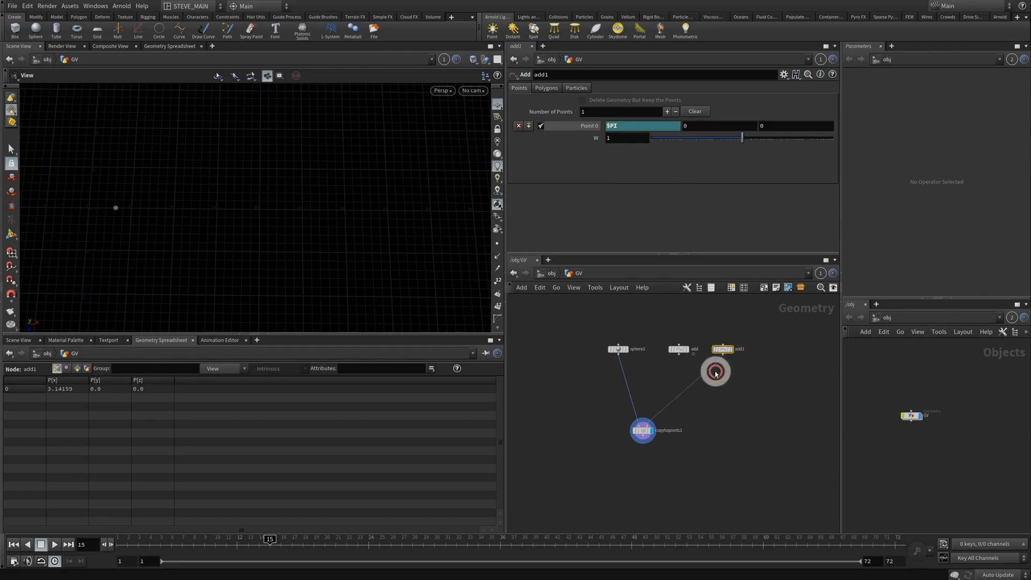
click(579, 131)
click(591, 125)
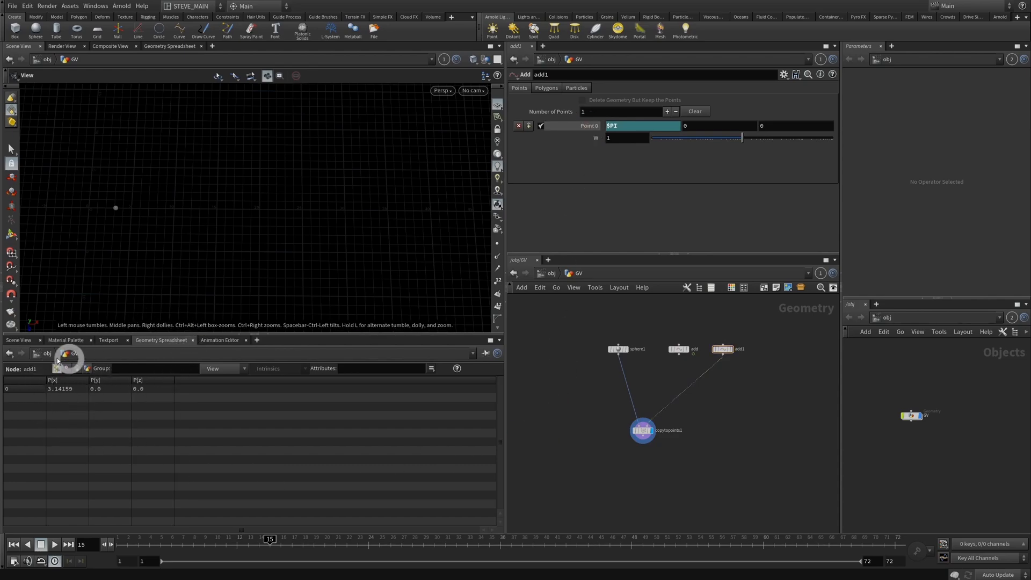
mouse_move(196, 544)
mouse_down()
mouse_move(403, 547)
mouse_move(380, 563)
mouse_move(131, 562)
mouse_up()
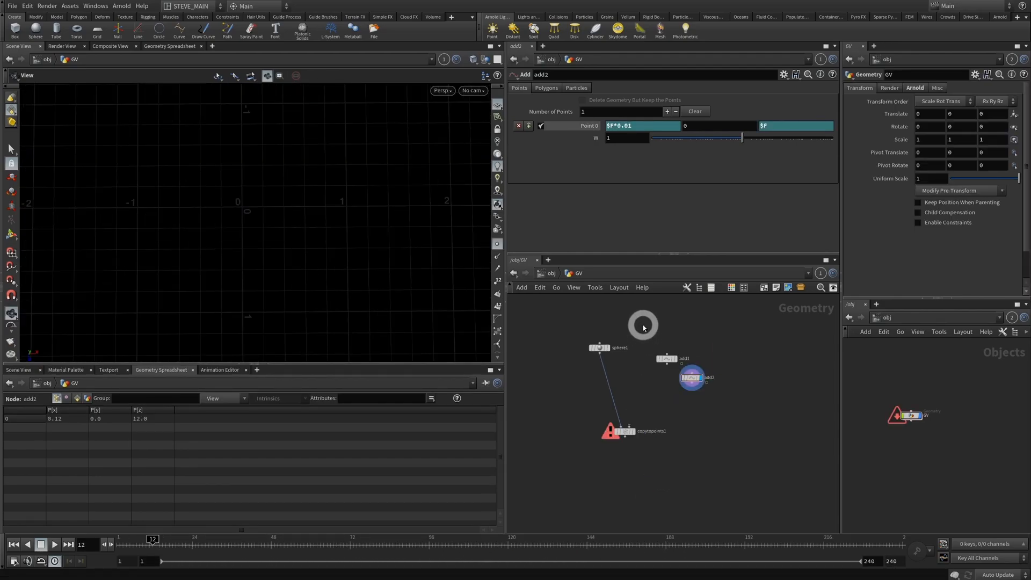
- Delete both Add nodes from the GV network and return the timeline to frame 1
drag(643, 325, 721, 390)
key(Delete)
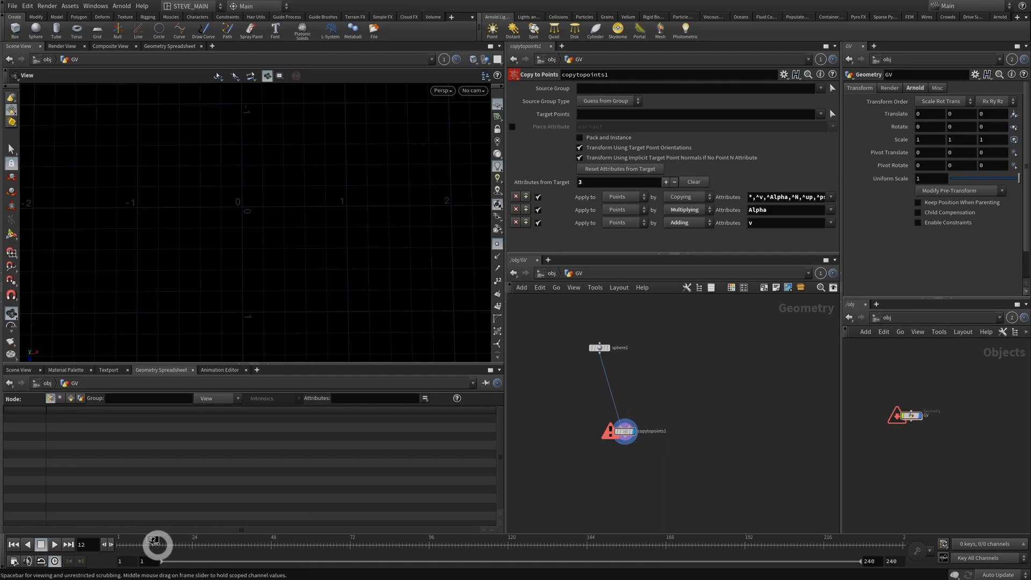
drag(153, 539, 78, 542)
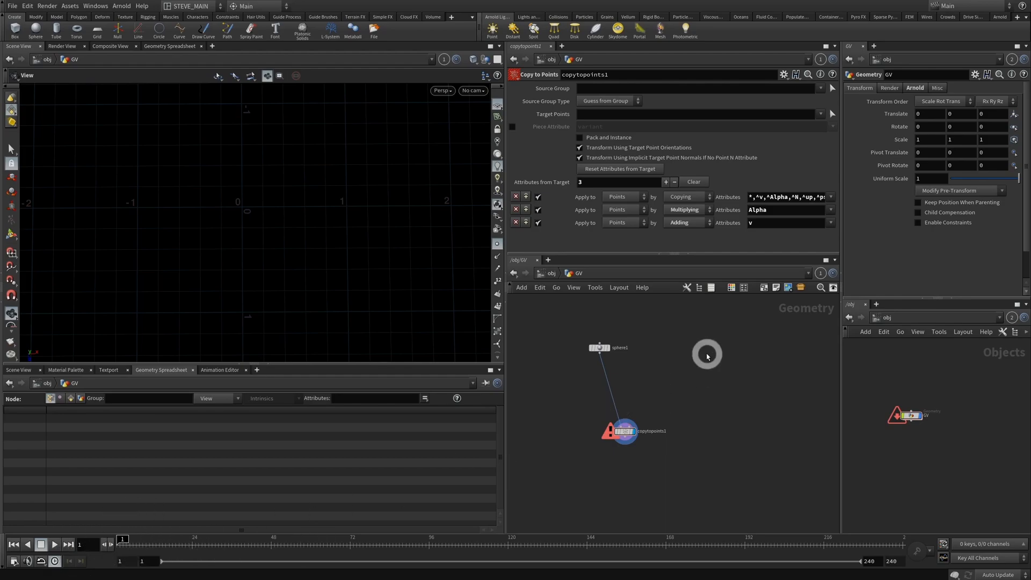
- Add a new Add node beside the sphere node in the GV network and enable its Point 0
click(658, 385)
key(Tab)
text(add)
key(Return)
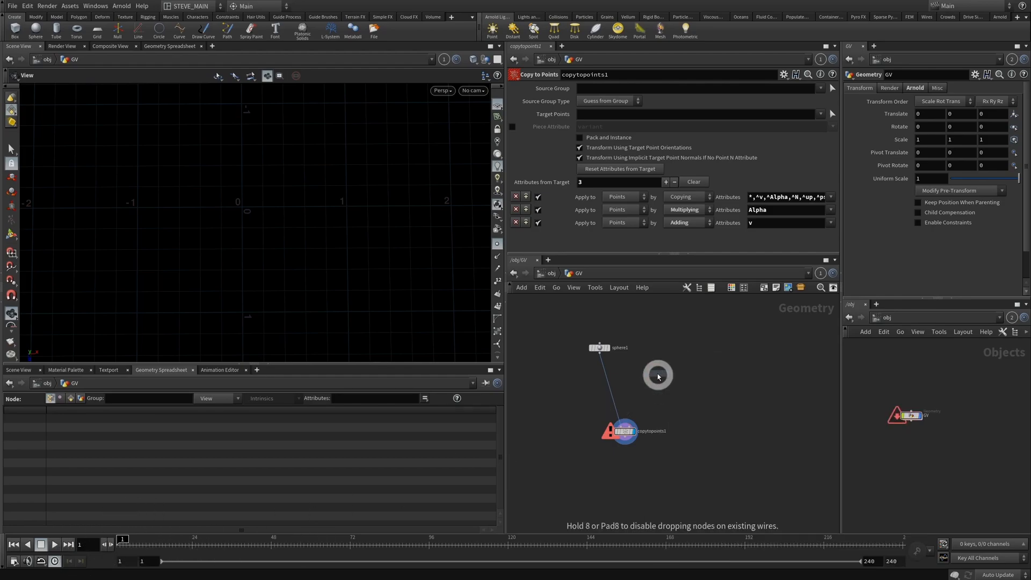
click(661, 370)
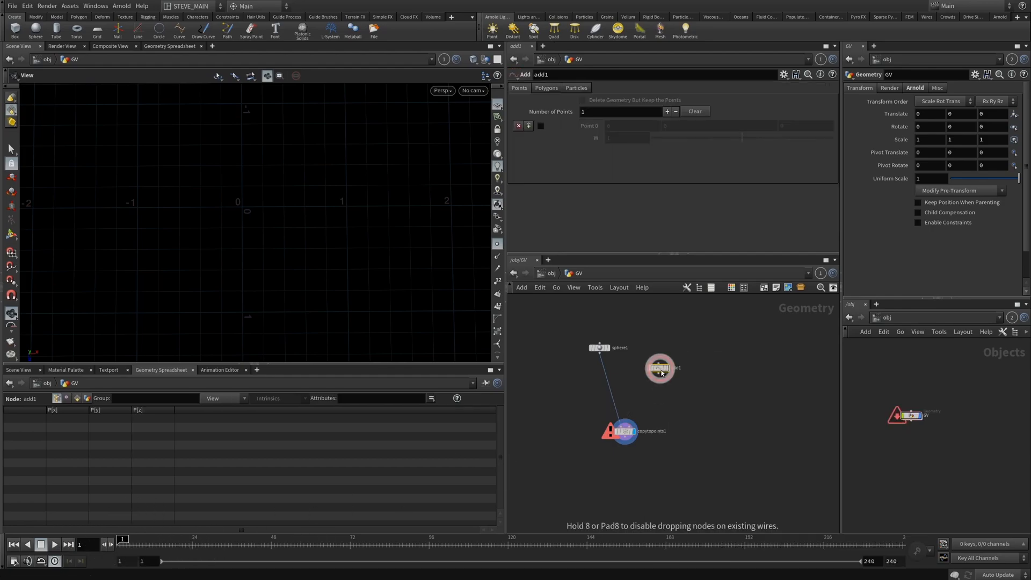
click(540, 127)
- Set both the X and Z positions of the Add node's Point 0 to the expression $F
click(626, 125)
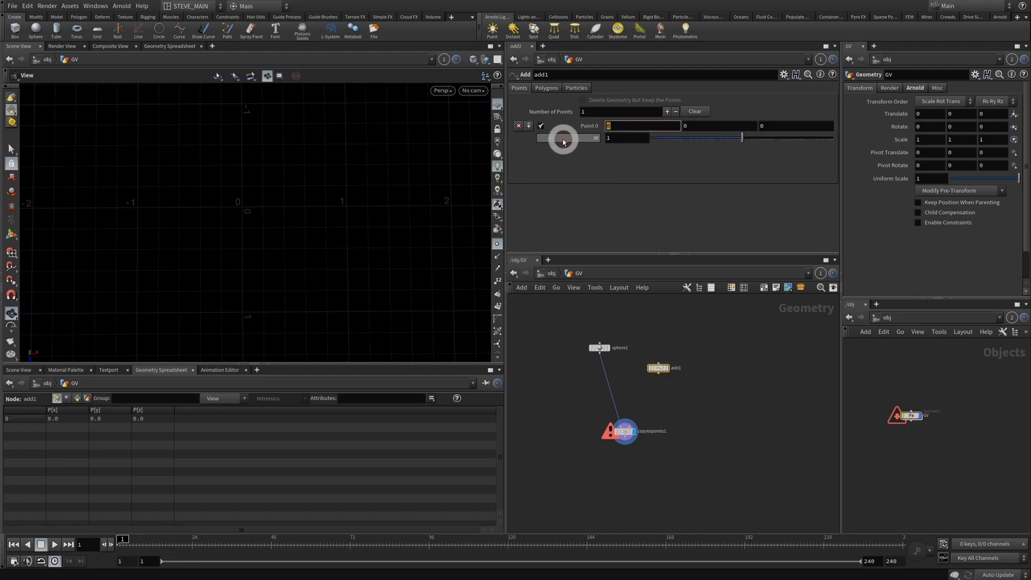
text($F)
key(Return)
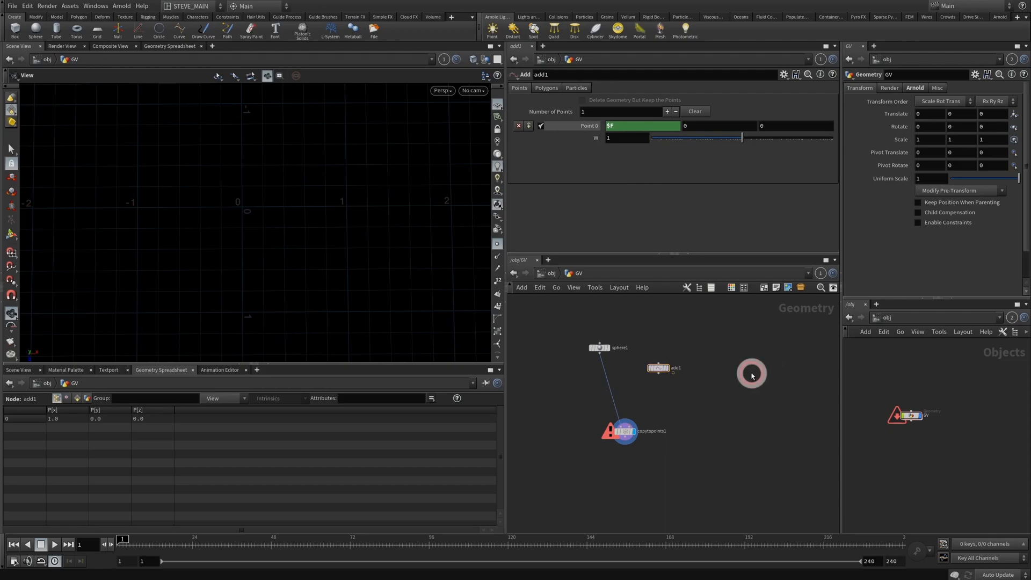
click(774, 129)
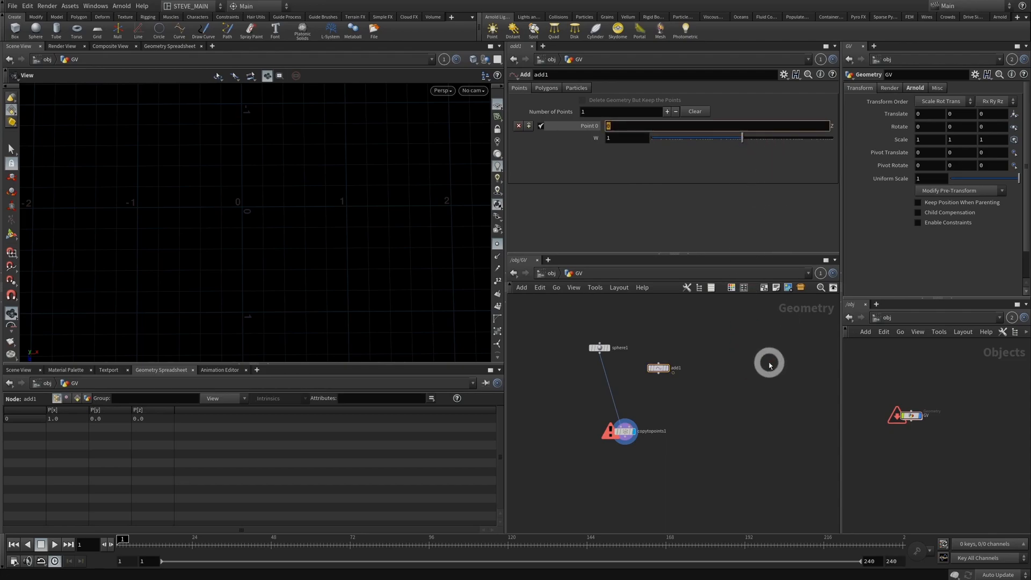
text($F)
key(Return)
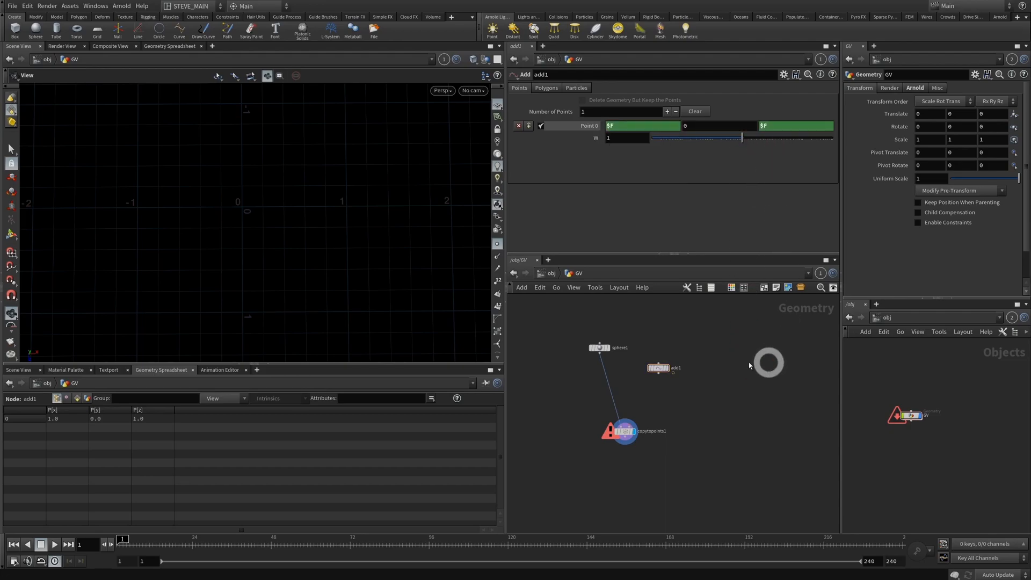
- Set the display flag on the Add node and examine where its point sits relative to the grid origin
mouse_move(661, 369)
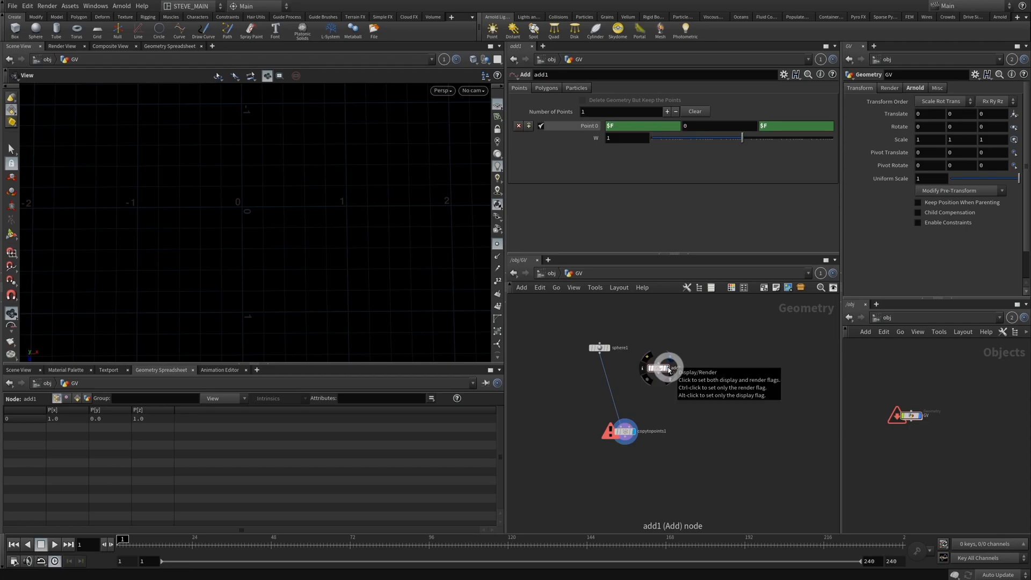
click(668, 370)
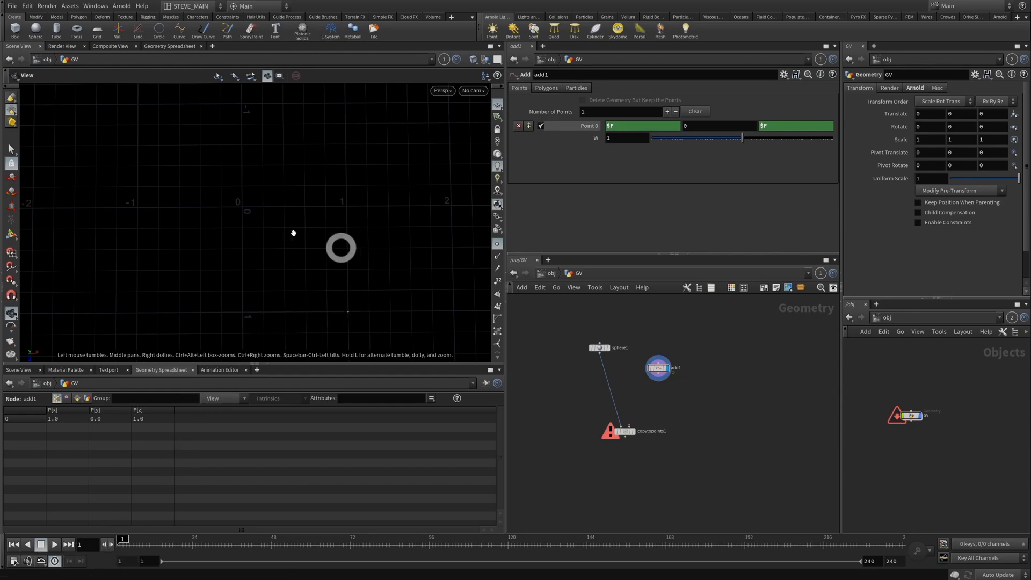
scroll(341, 309, down, 3)
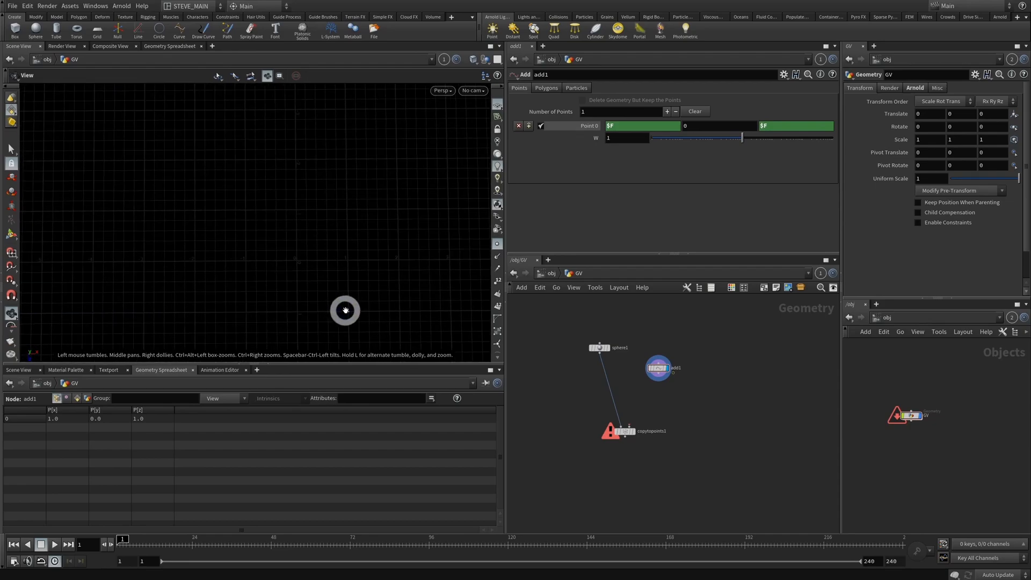
middle_drag(316, 285, 121, 176)
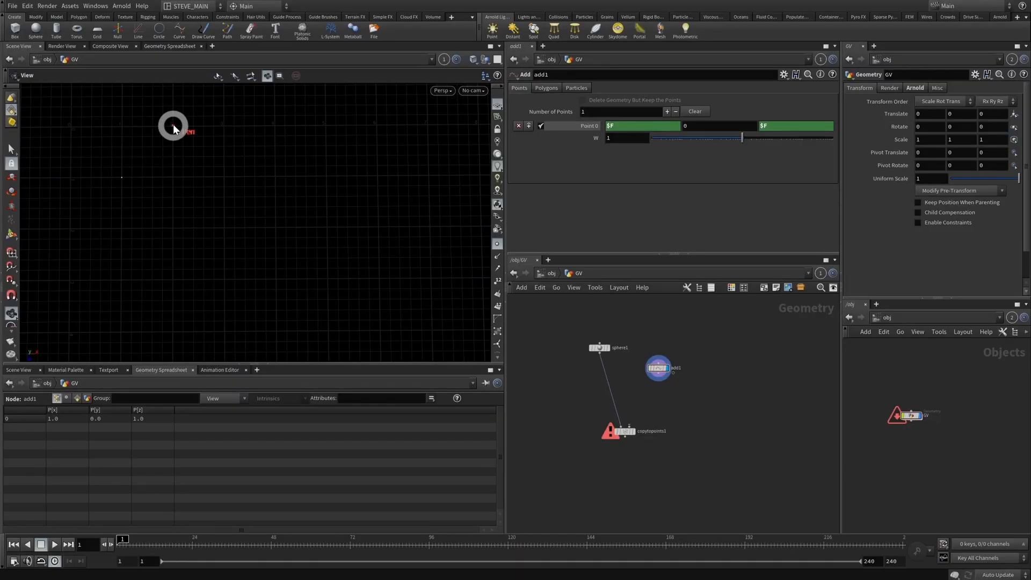
click(72, 228)
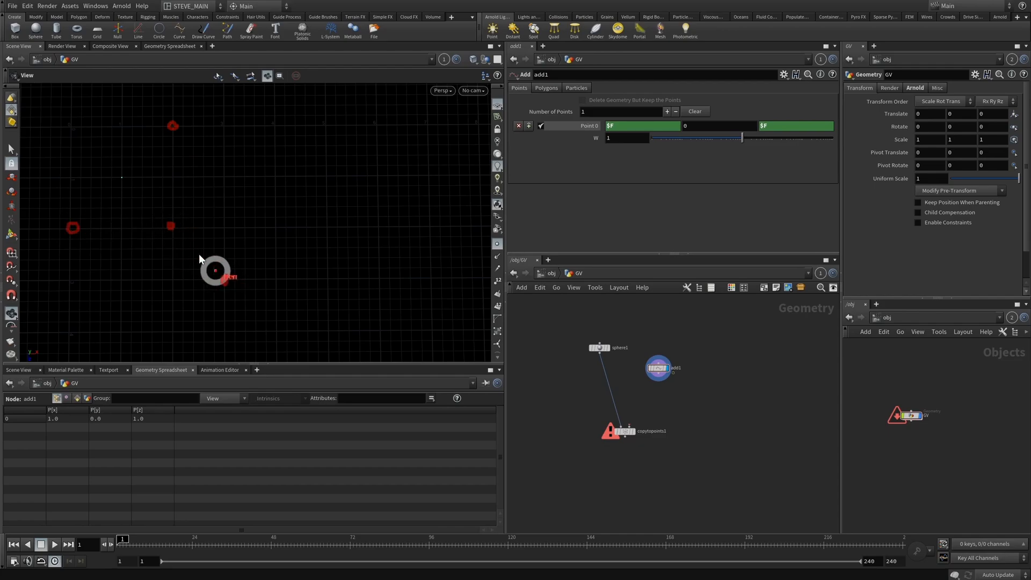
drag(135, 179, 125, 192)
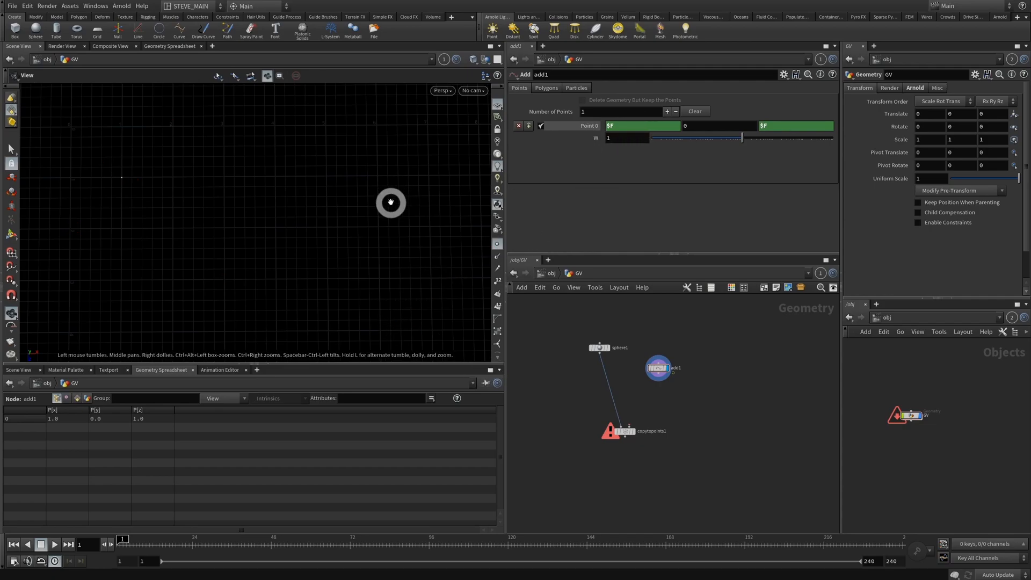
- Change the X and Z position expressions of the Add node's Point 0 to $F*0.01
click(639, 127)
click(633, 134)
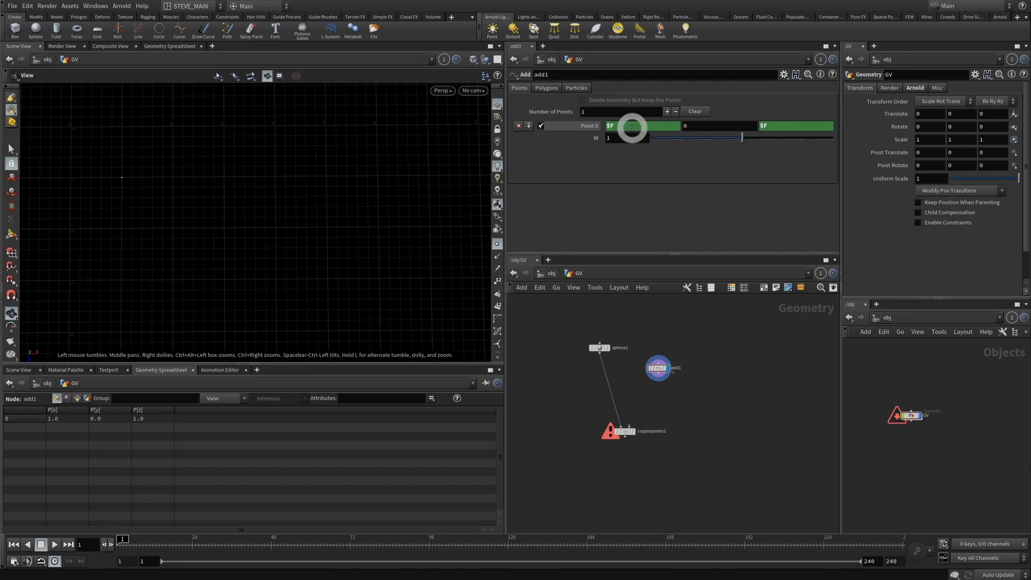
click(634, 127)
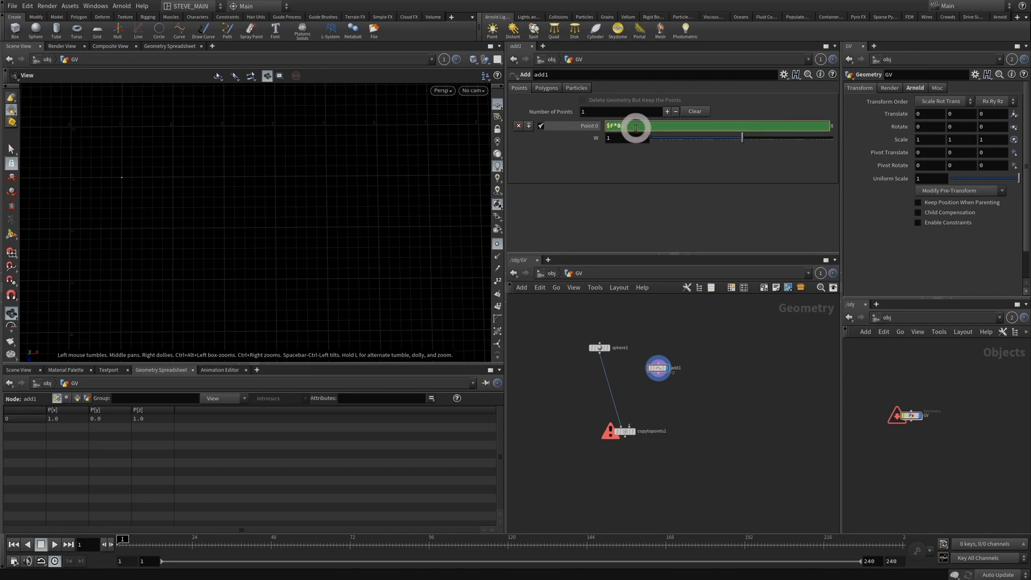
key(Return)
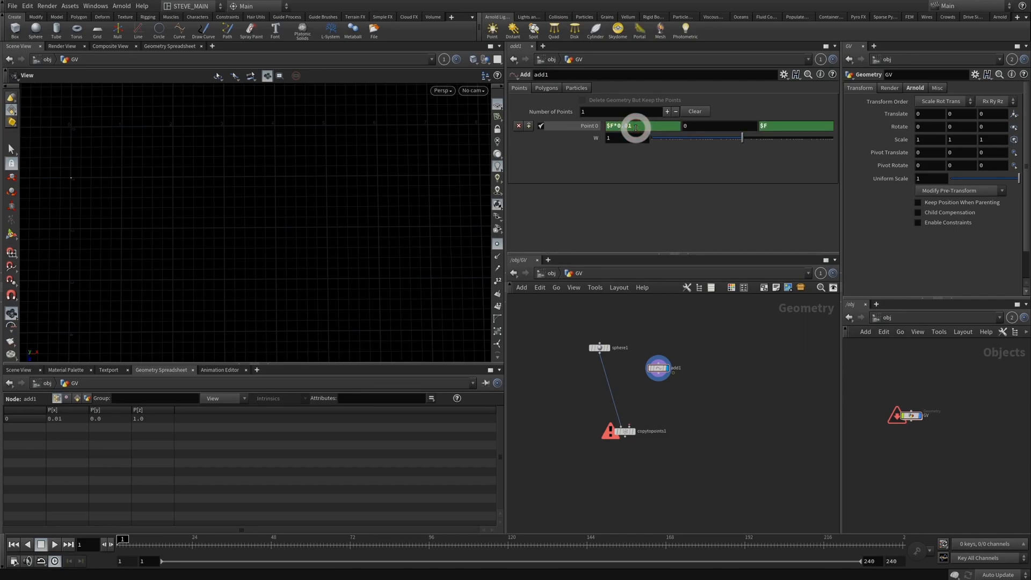
click(793, 129)
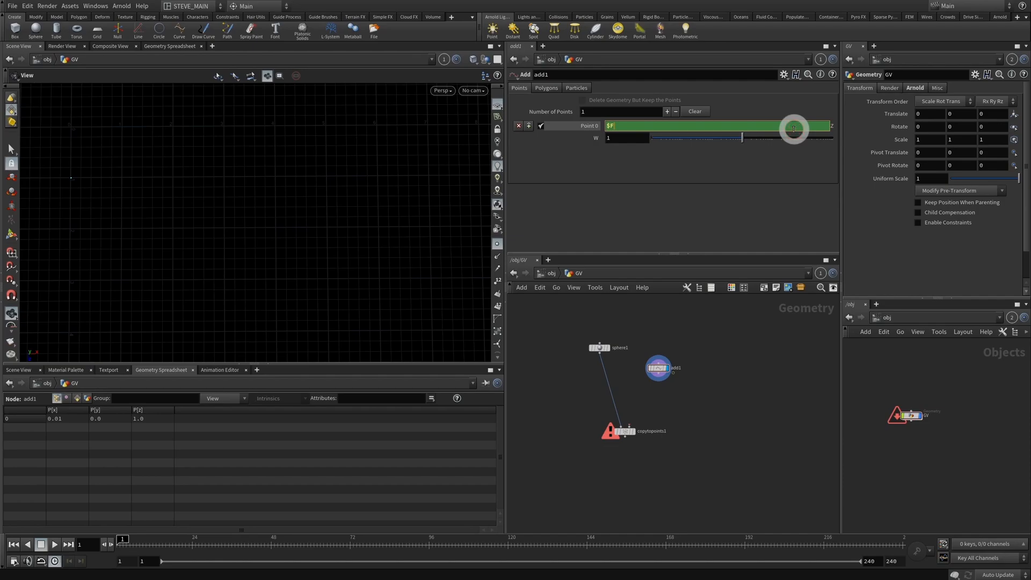
key(Return)
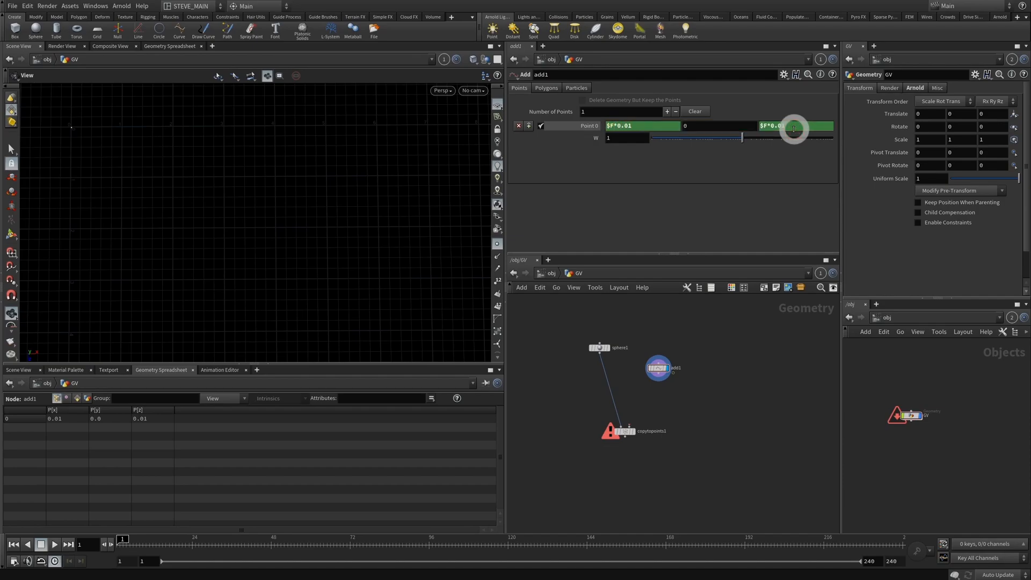
- Play the timeline to examine how the scaled frame value moves the point diagonally, and return to frame 1
middle_drag(98, 135, 146, 138)
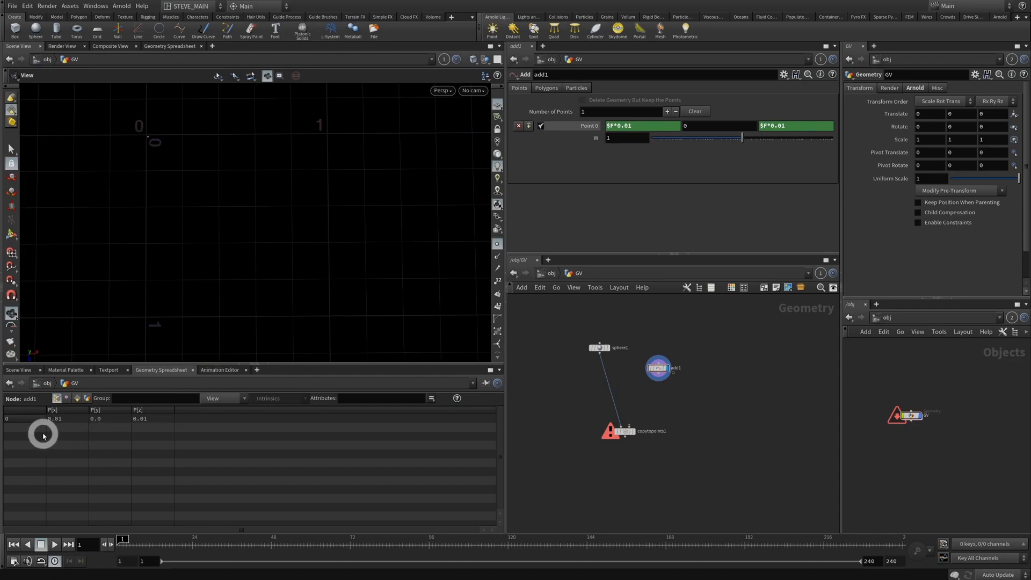
click(142, 412)
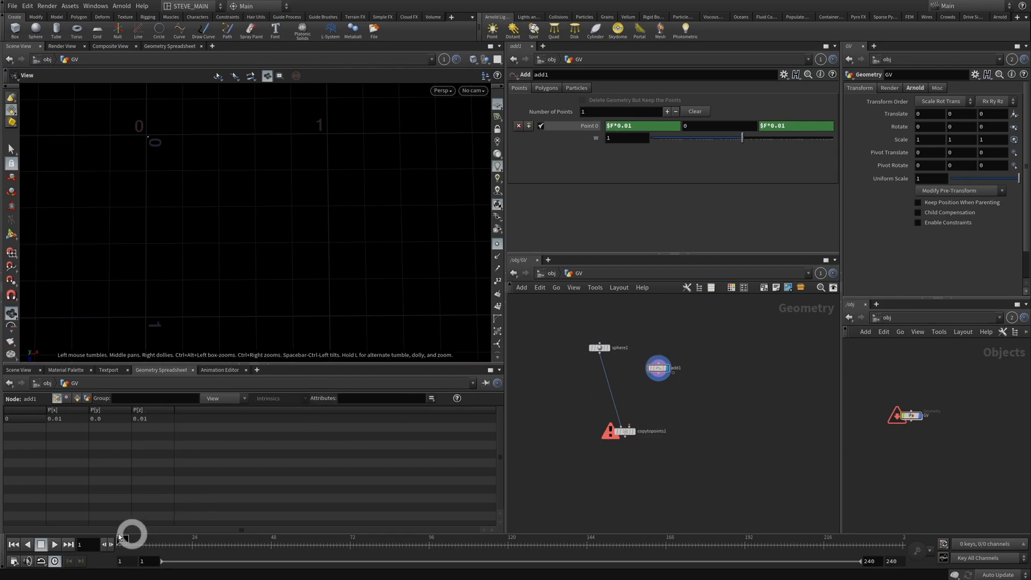
click(54, 544)
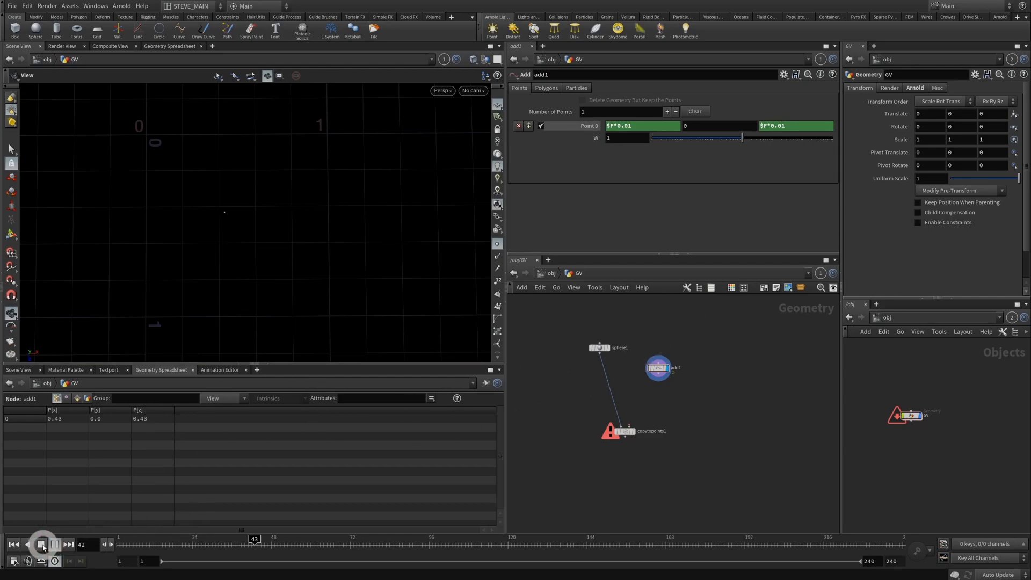
click(43, 546)
drag(424, 539, 121, 544)
- Connect the Add node to the target points input of the Copy to Points node and display the copied sphere
click(749, 209)
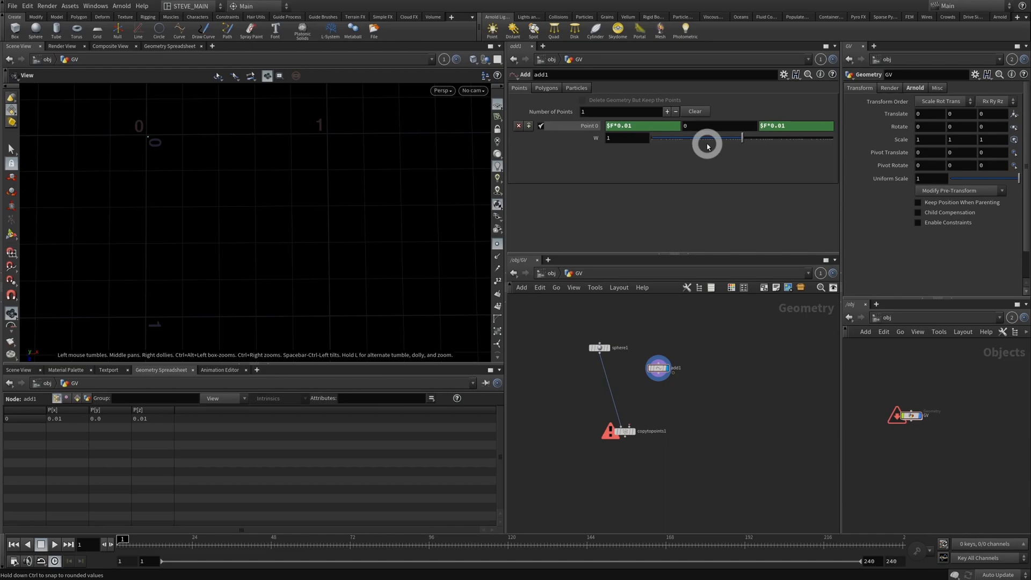
click(658, 378)
click(635, 436)
- Play the timeline to check the copied sphere's motion and return to frame 1
click(65, 553)
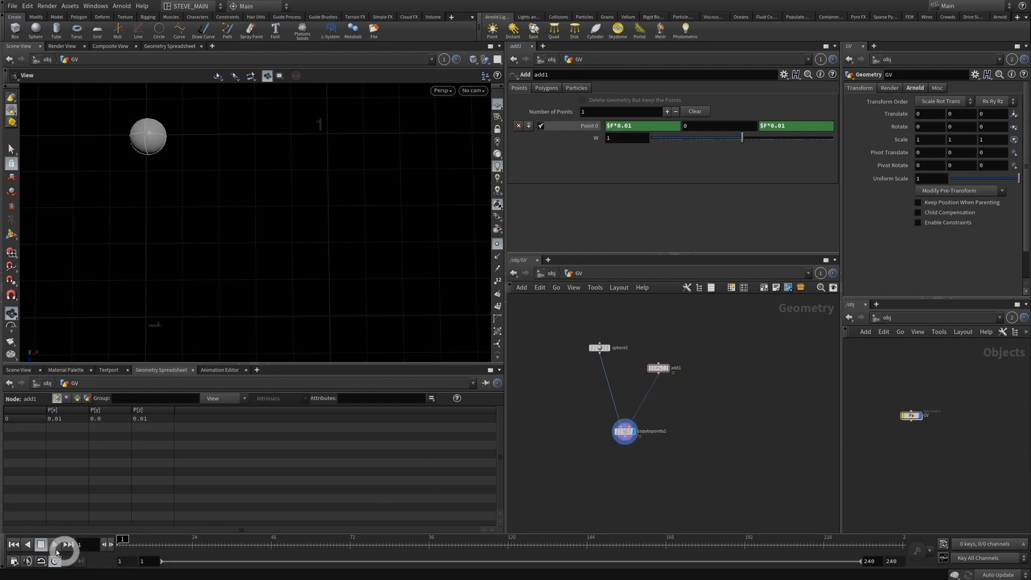
click(41, 546)
drag(152, 544, 123, 544)
- Change the X position expression of the Add node's point to ($F*0.01)+2
click(642, 126)
click(608, 126)
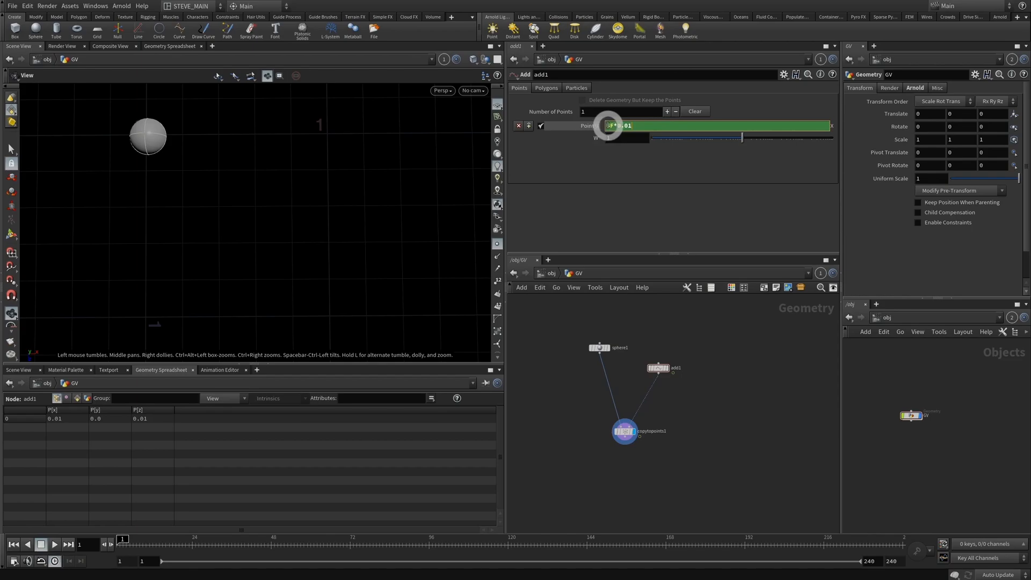
click(674, 129)
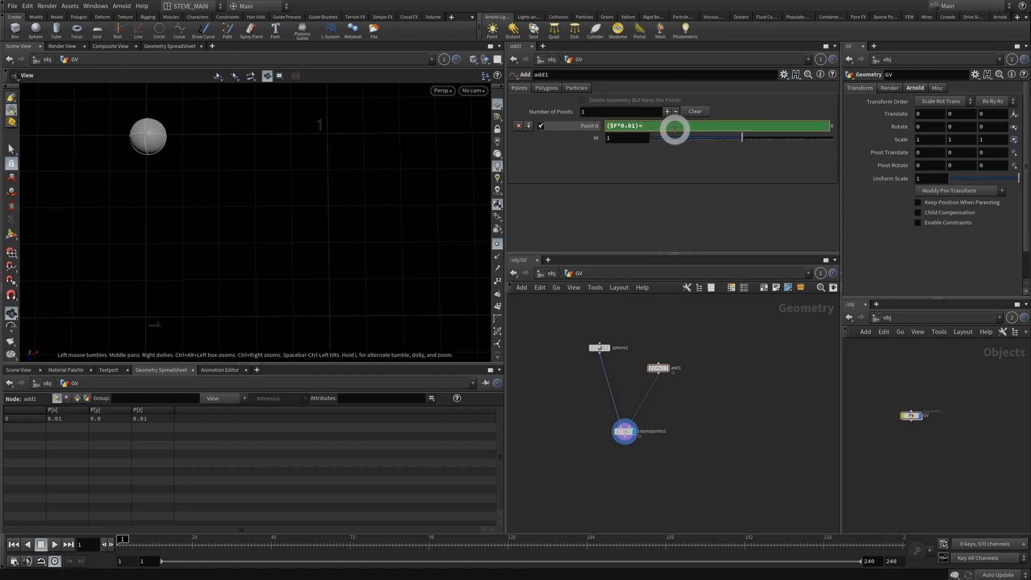
key(Return)
- Play the timeline to examine the sphere's motion with the X offset, and return to frame 1
right_drag(456, 188, 382, 191)
drag(180, 209, 225, 198)
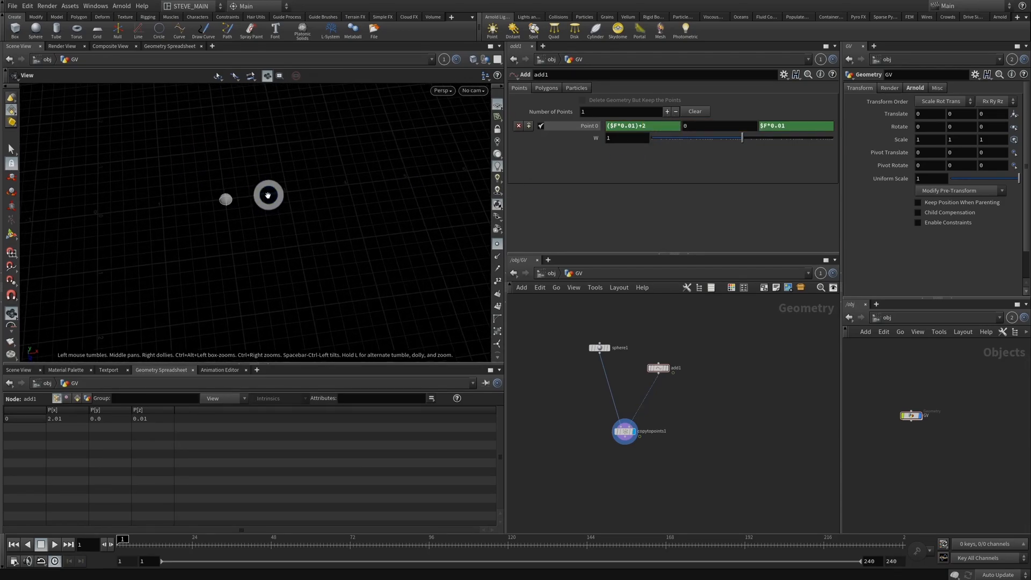
click(53, 545)
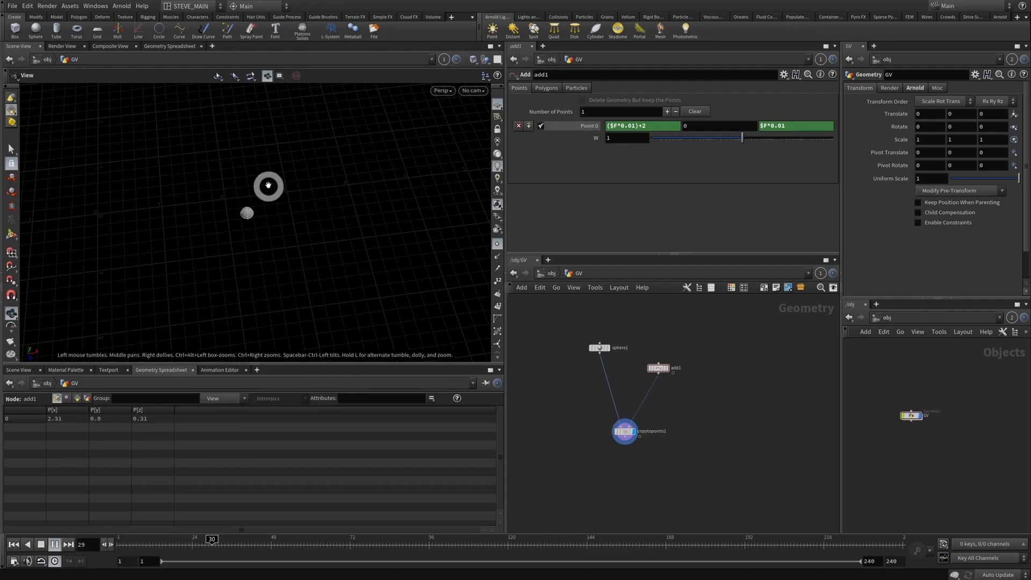
click(41, 544)
drag(506, 555, 87, 554)
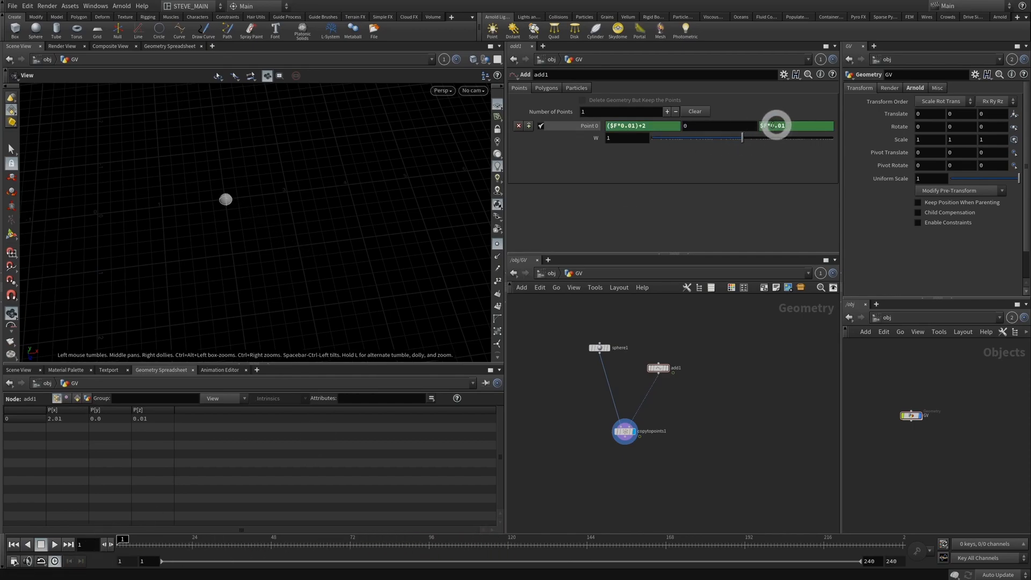
- Change the Z position expression of the Add node's point to ($F*0.01)*3
click(760, 126)
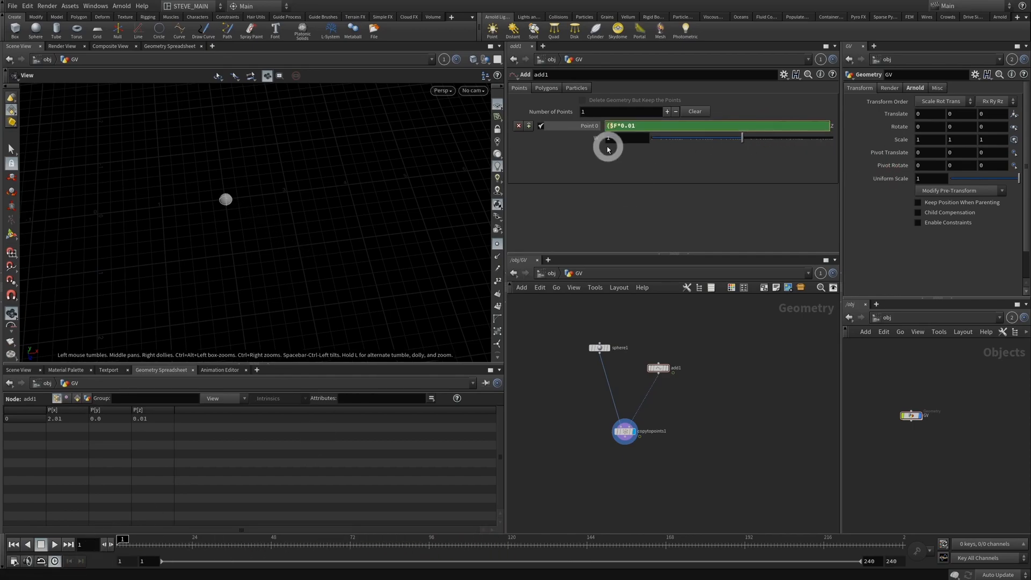
click(697, 201)
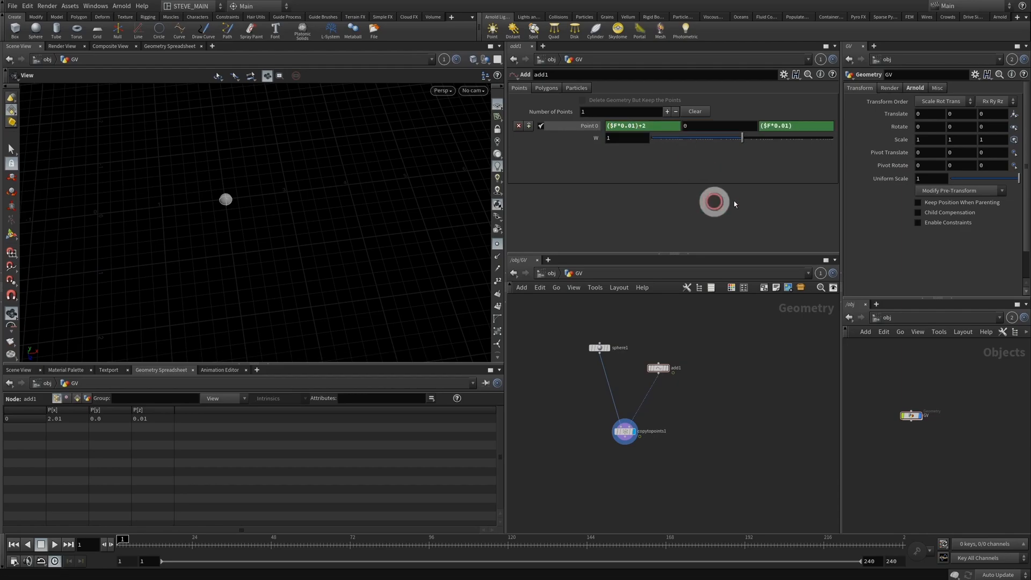
click(805, 129)
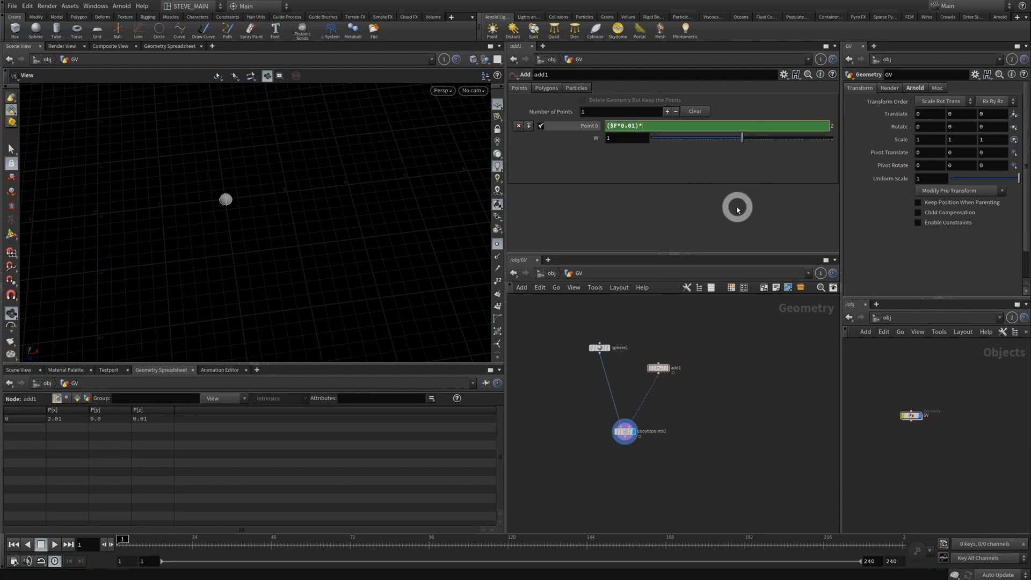
click(737, 210)
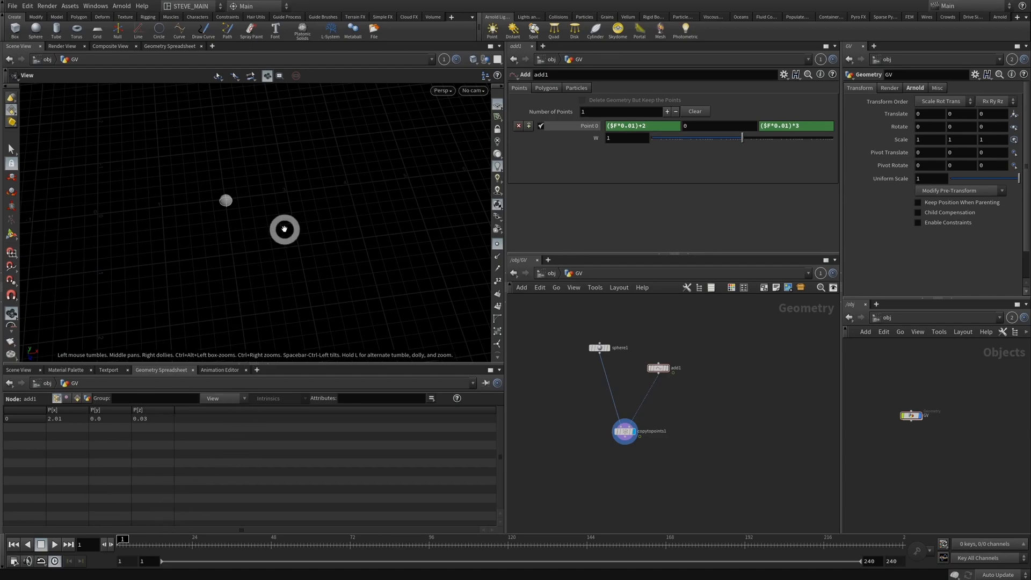
- Play the timeline from frame 1 to examine how the multiplied Z expression moves the sphere, stopping at frame 79
click(53, 544)
click(42, 544)
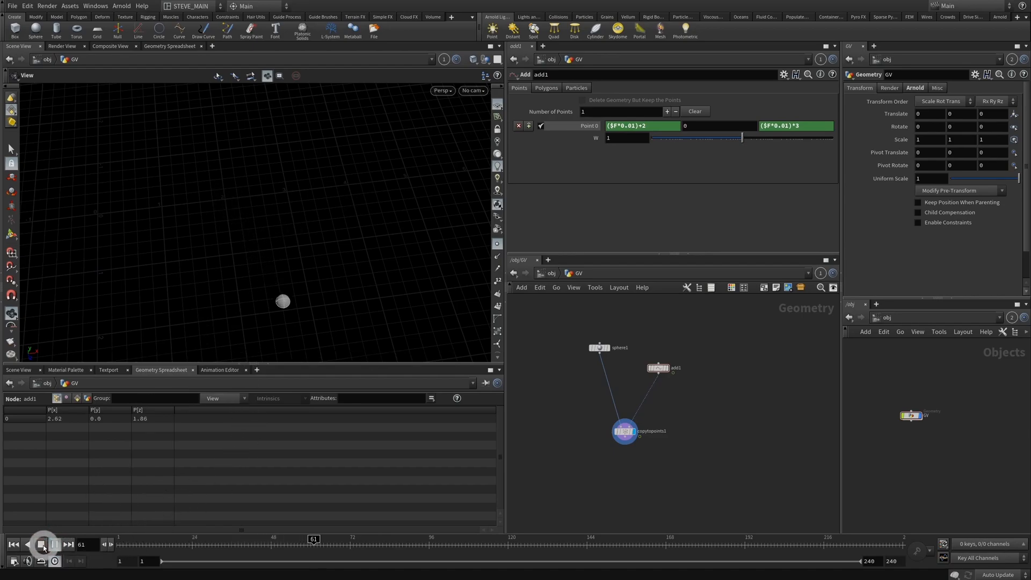
click(42, 544)
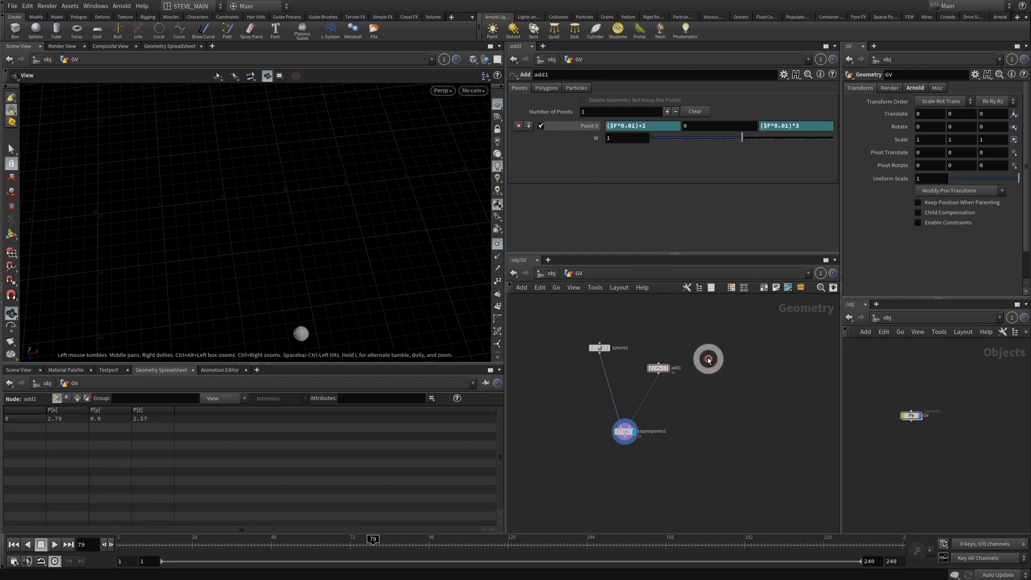
- Move the Add node up in the GV network and cut its wire to the Copy to Points node
drag(670, 367, 670, 352)
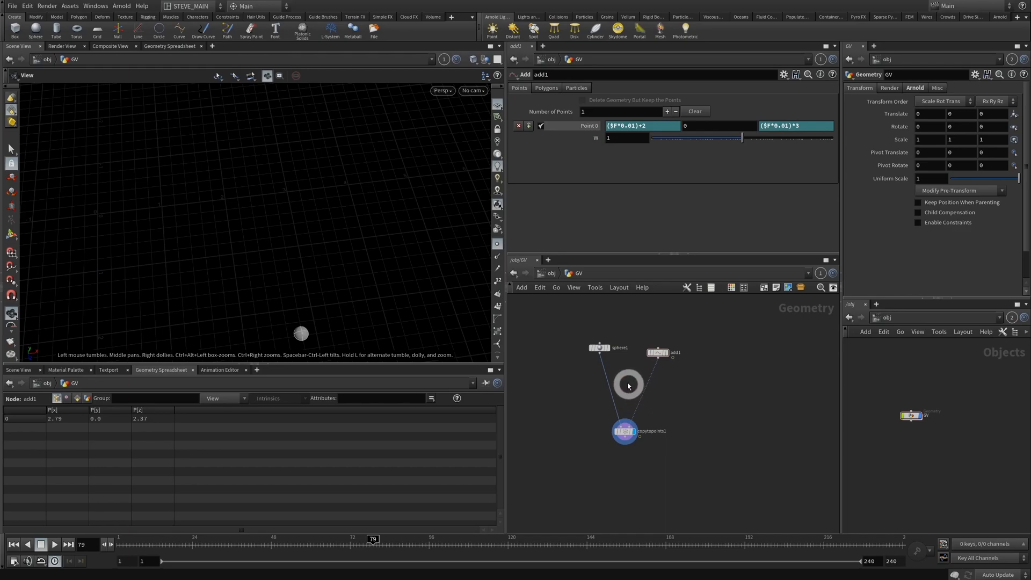
key(y)
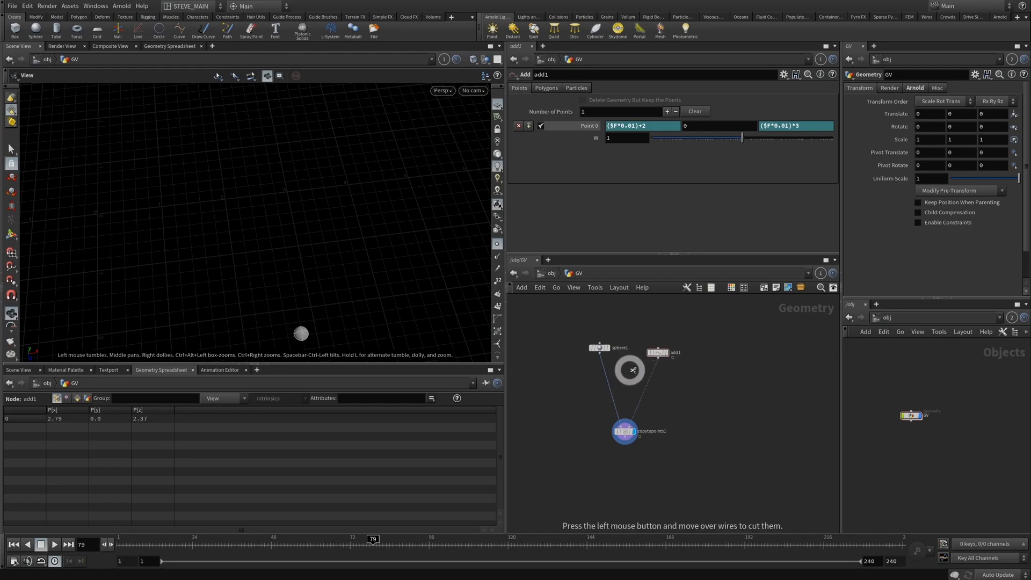
mouse_move(629, 370)
mouse_down()
mouse_move(654, 396)
mouse_move(684, 402)
mouse_up()
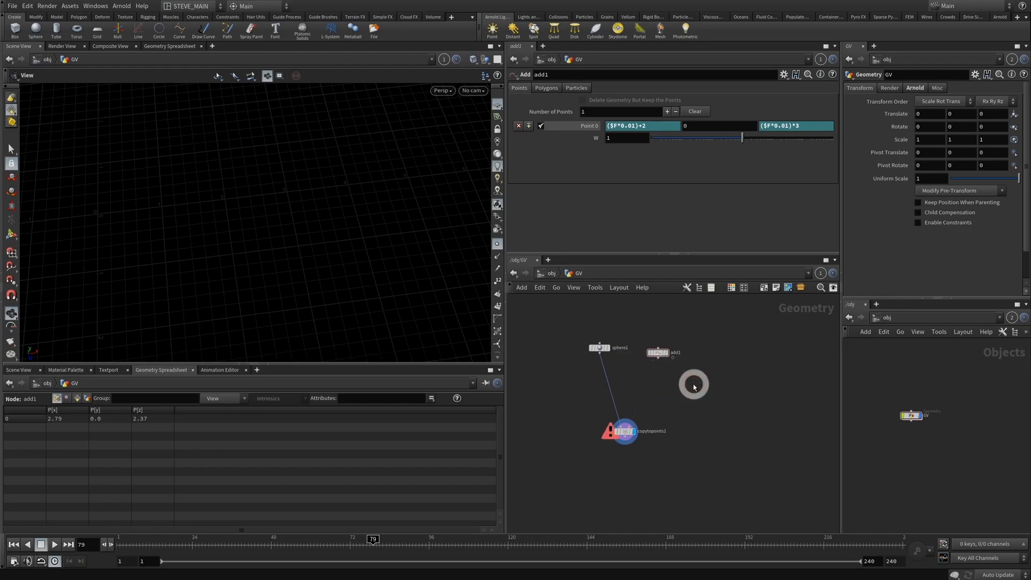
- Place a second Add node below the first and wire it into the Copy to Points node's second input
key(Tab)
text(add)
key(Return)
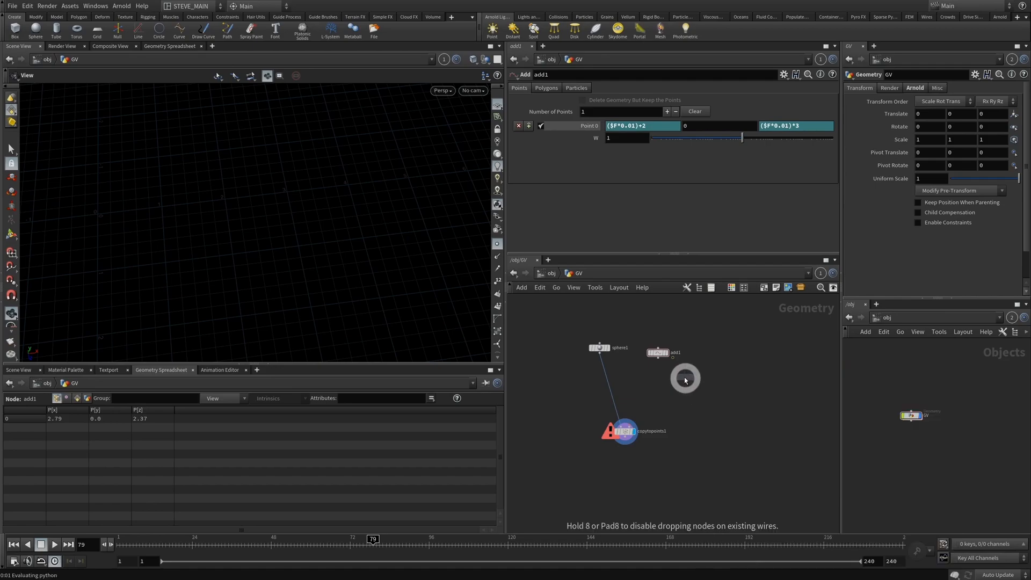
click(687, 385)
drag(682, 380, 648, 421)
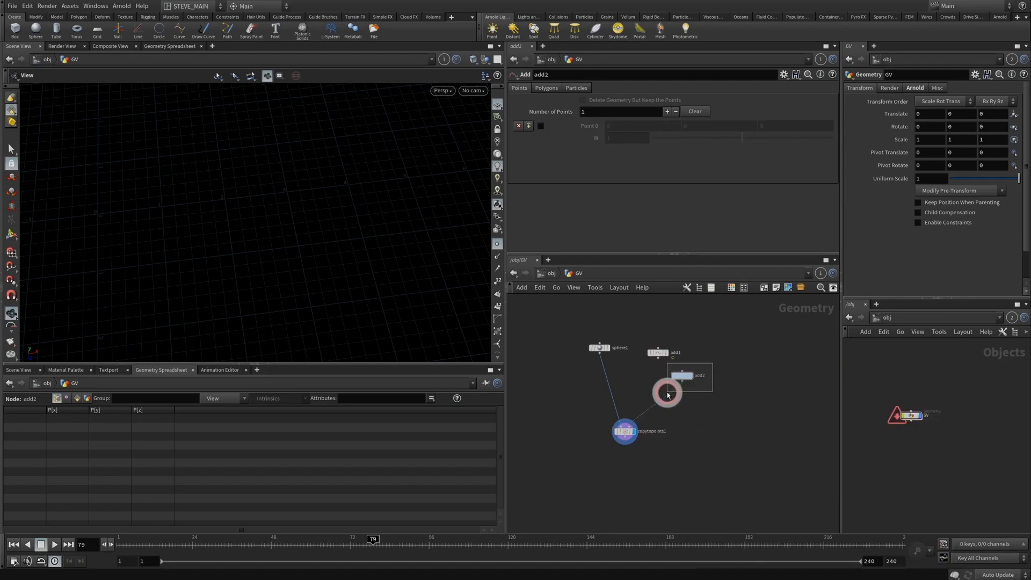
- Enable point 0 on the second Add node and set its X position expression to sin($F)
click(540, 126)
click(622, 126)
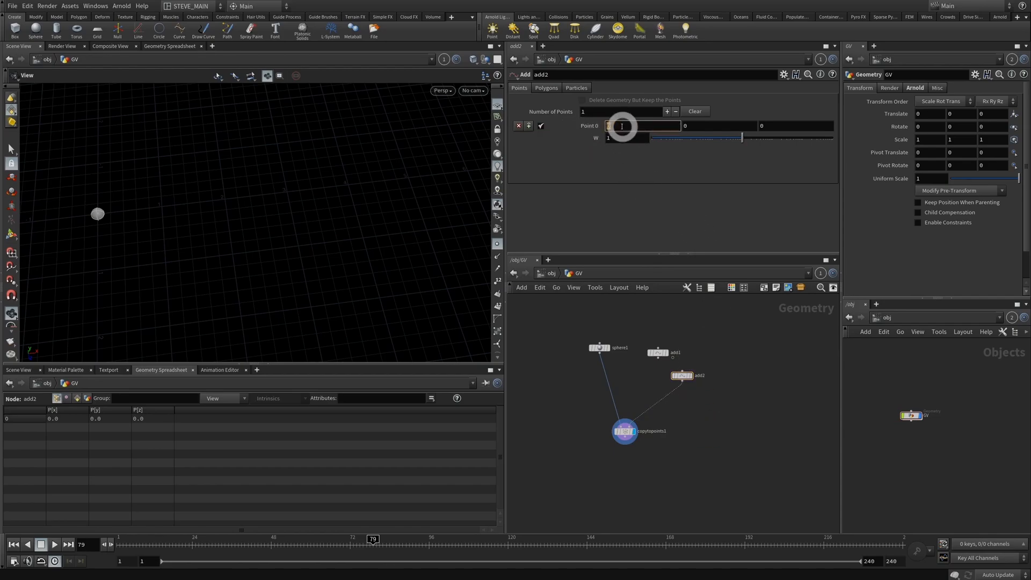
text(sin)
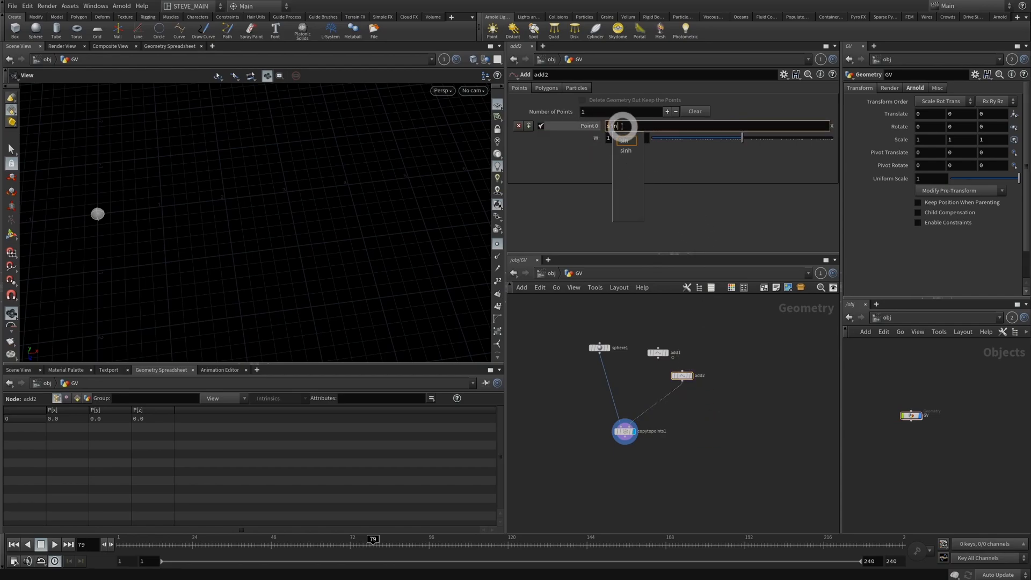
text(($F)
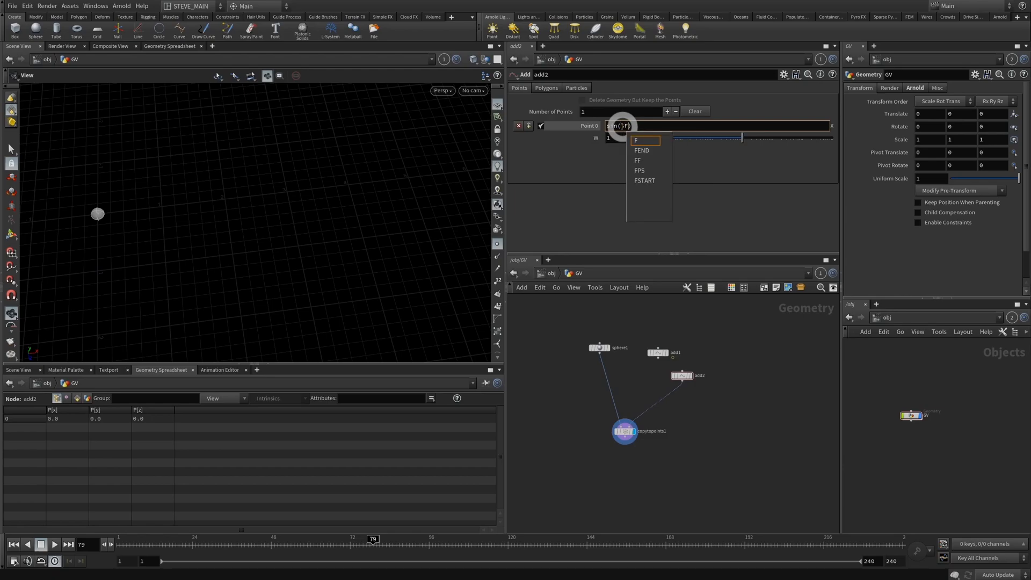
click(770, 382)
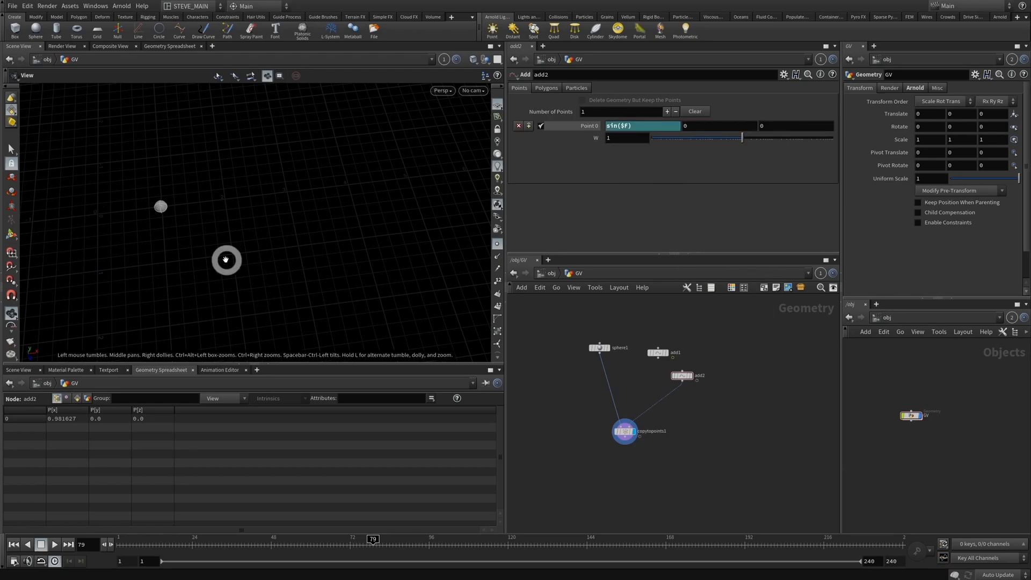
- Play the timeline from frame 1 to examine the sphere's motion driven by the sine expression
drag(162, 206, 301, 209)
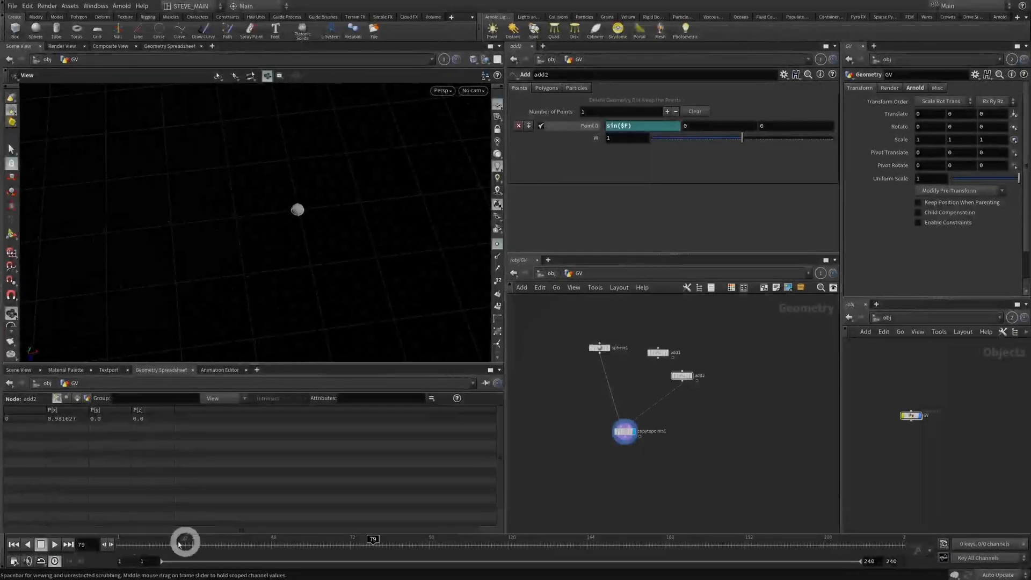
click(122, 540)
click(53, 544)
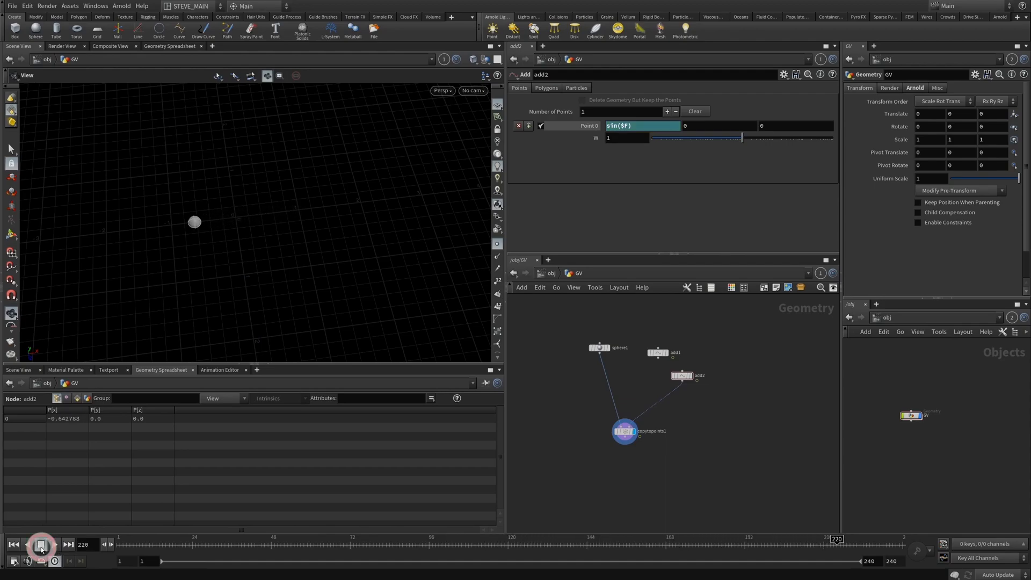
- Change the X position expression of the second Add node's point to sin($F*4) and play the timeline to check the motion
click(624, 125)
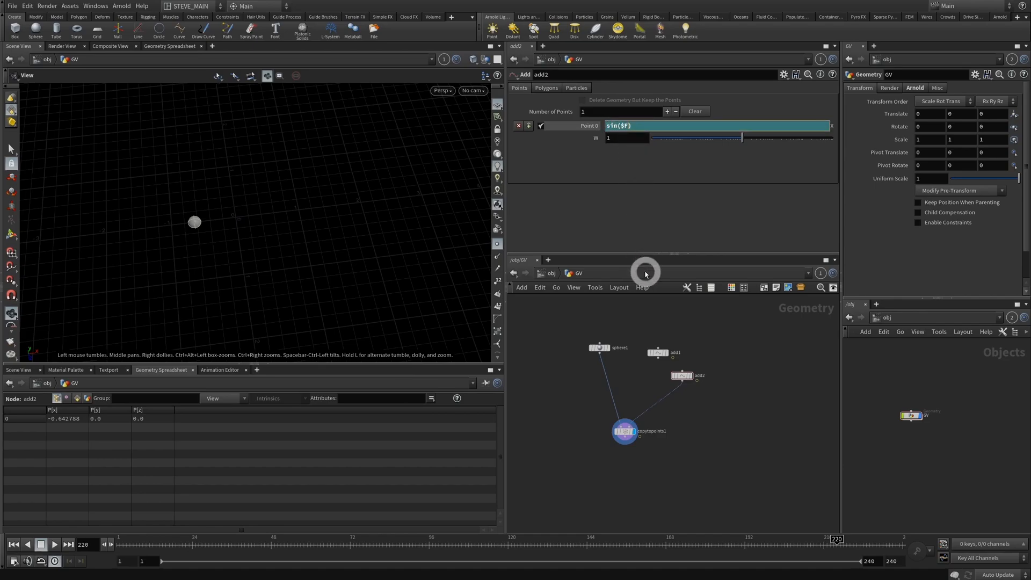
text(*4)
key(Return)
click(66, 545)
click(55, 544)
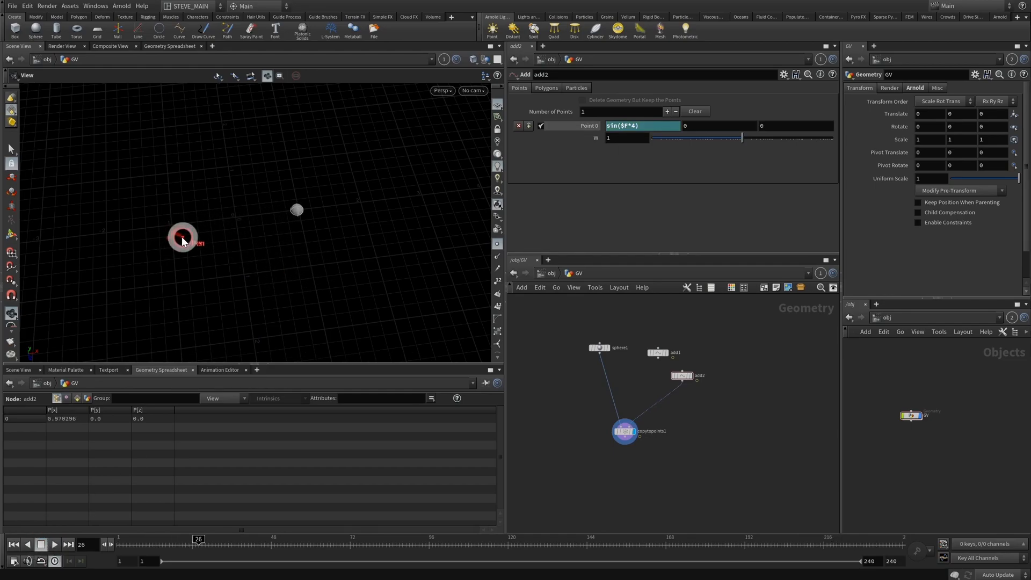
drag(113, 324, 461, 327)
mouse_move(171, 329)
mouse_down()
mouse_move(223, 276)
mouse_move(329, 395)
mouse_move(401, 349)
mouse_up()
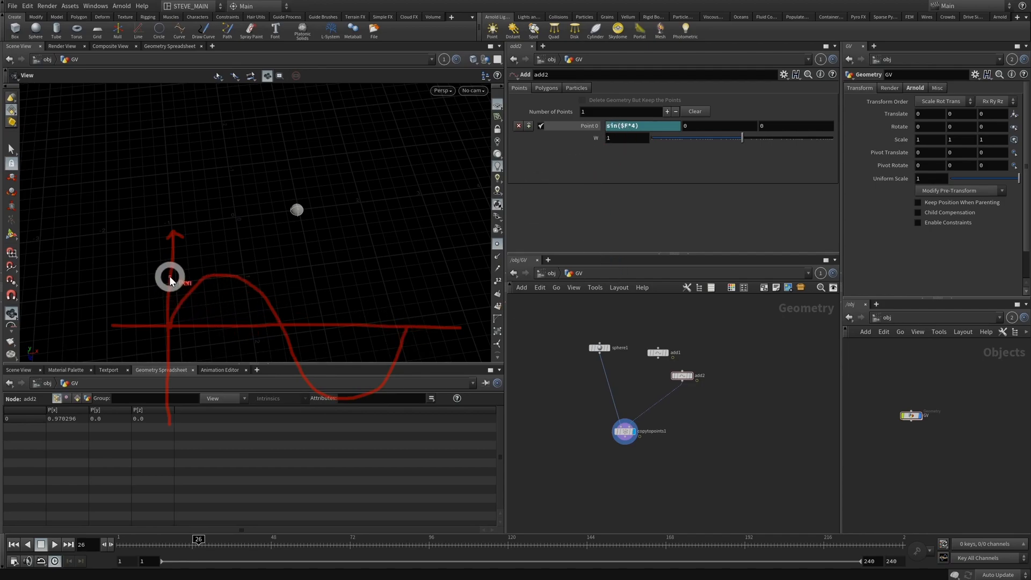
mouse_move(170, 279)
mouse_down()
mouse_move(202, 292)
mouse_move(232, 355)
mouse_move(267, 392)
mouse_up()
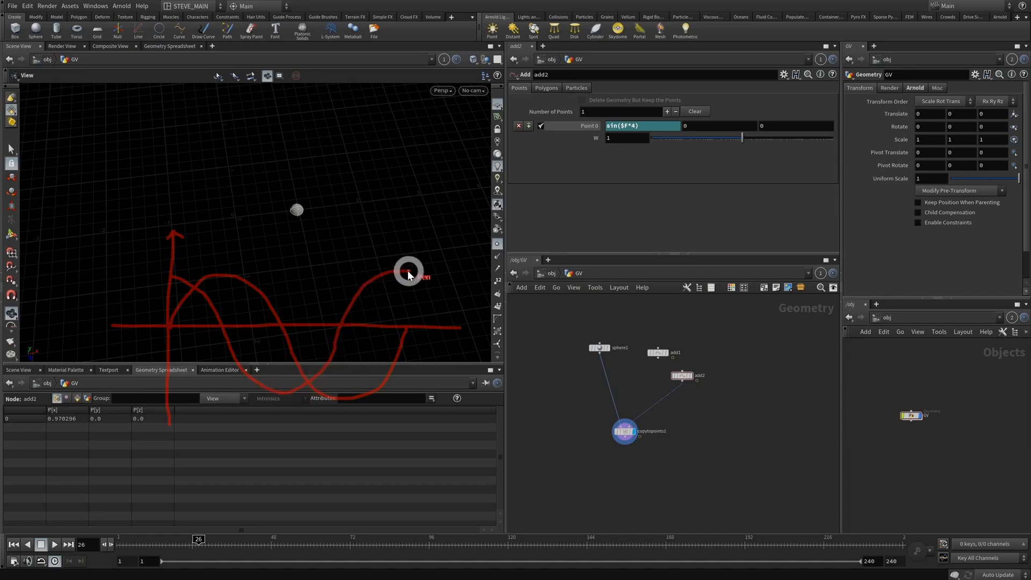
key(Escape)
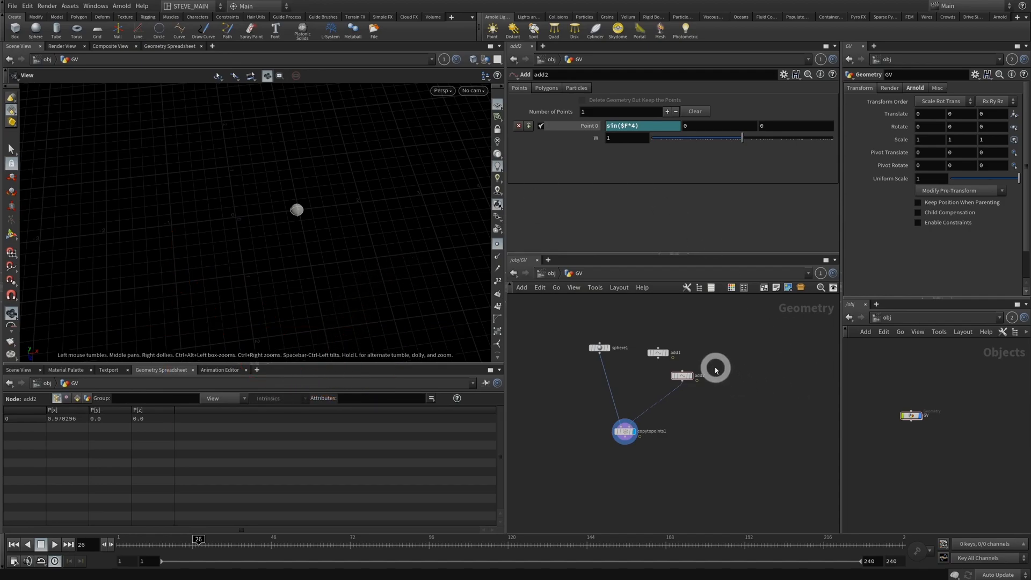
- Disconnect the second Add node from the Copy to Points node and wire a new, third Add node in its place
key(y)
drag(656, 385, 746, 403)
key(Tab)
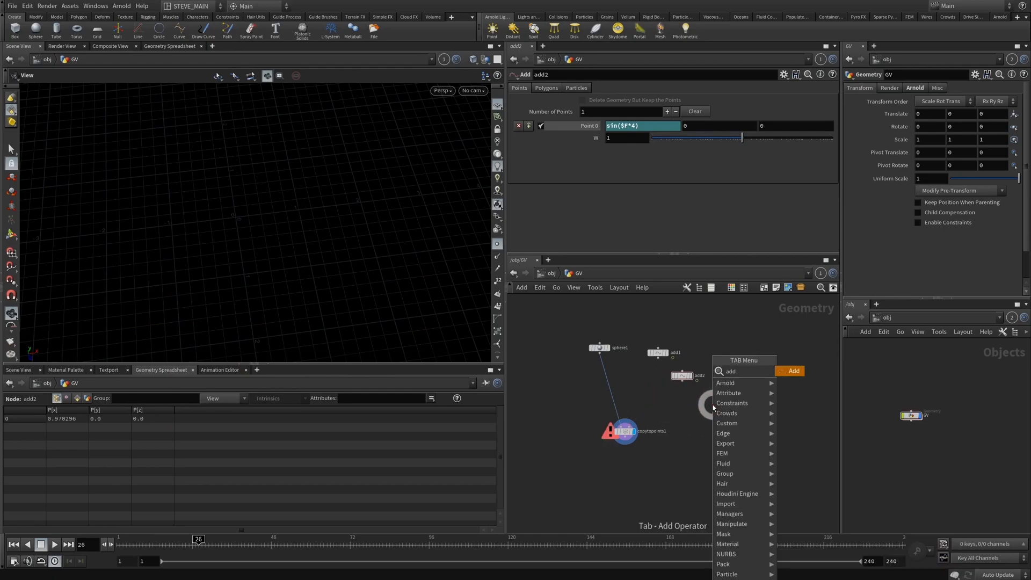
key(Return)
click(700, 399)
drag(699, 407, 634, 427)
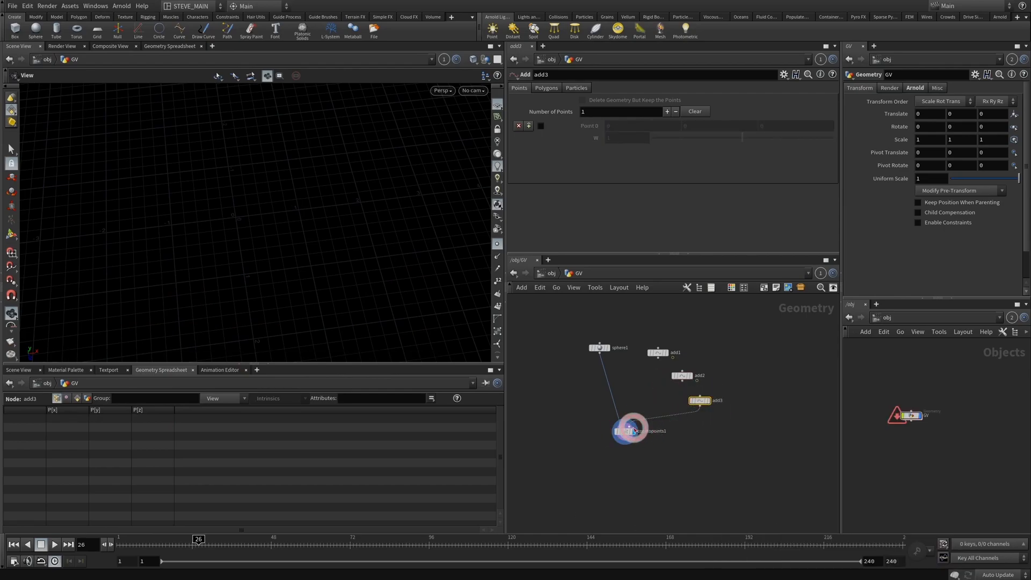
- Enable point 0 on the third Add node and set its X position expression to cos($F*4)
click(540, 125)
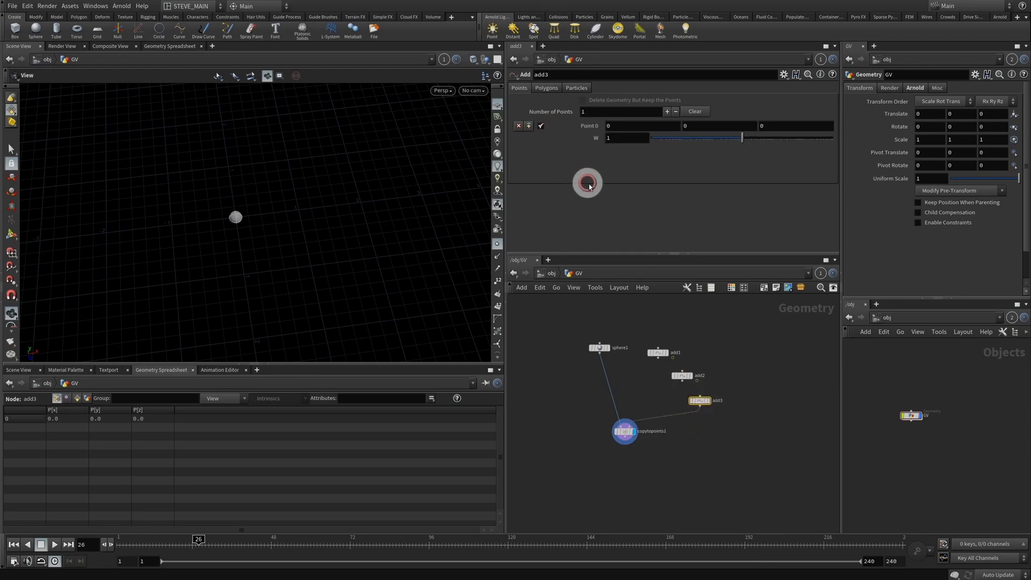
text(cos)
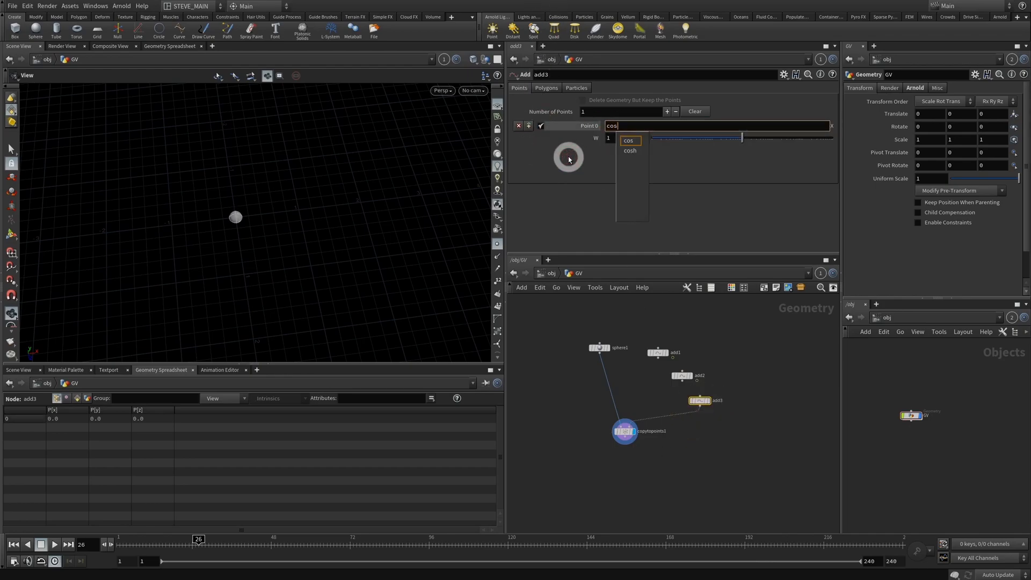
text(($F)
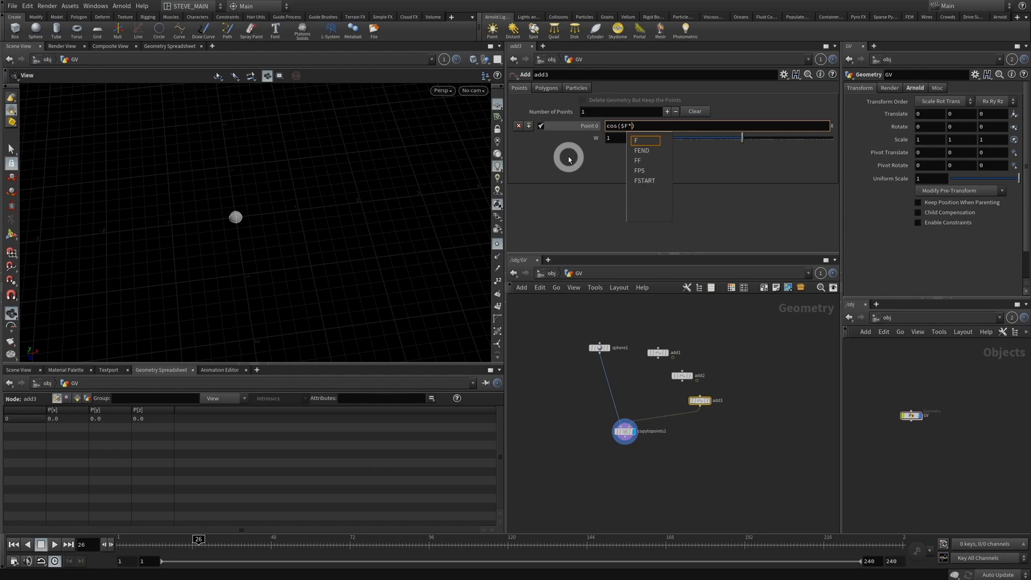
text(*4)
click(547, 426)
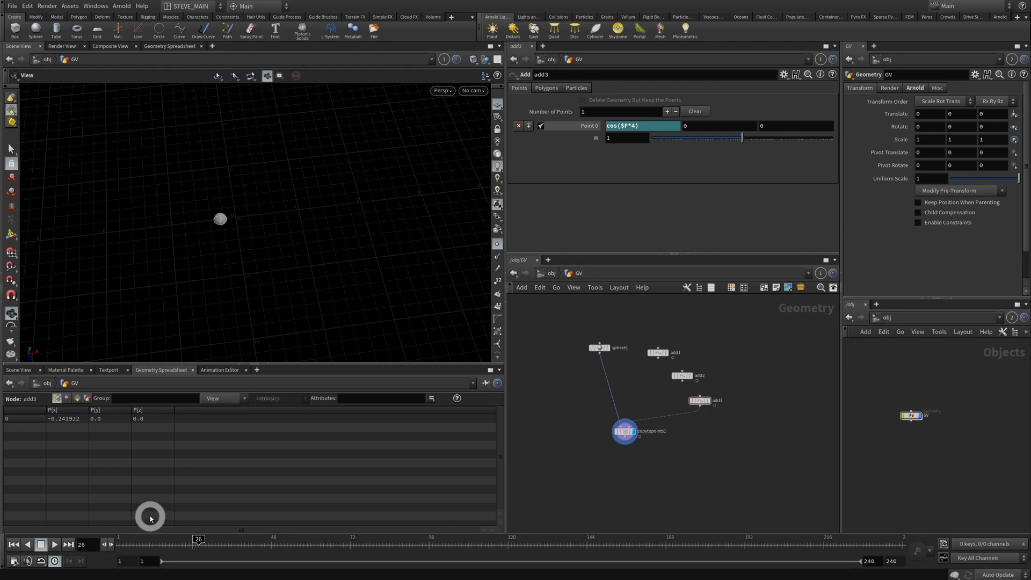
- Play the timeline from frame 1 to examine the sphere's motion driven by the cosine expression
click(41, 543)
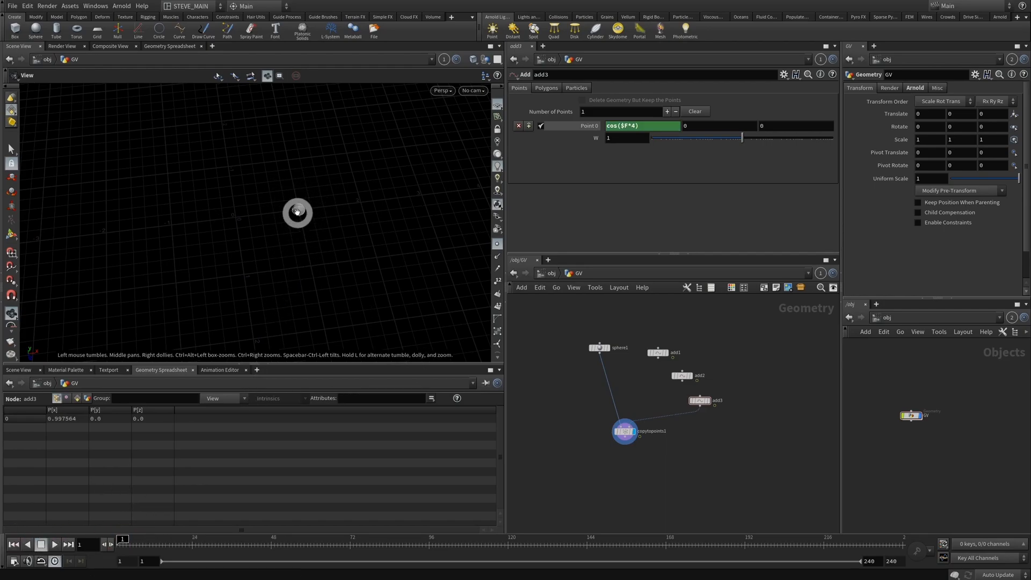
click(42, 544)
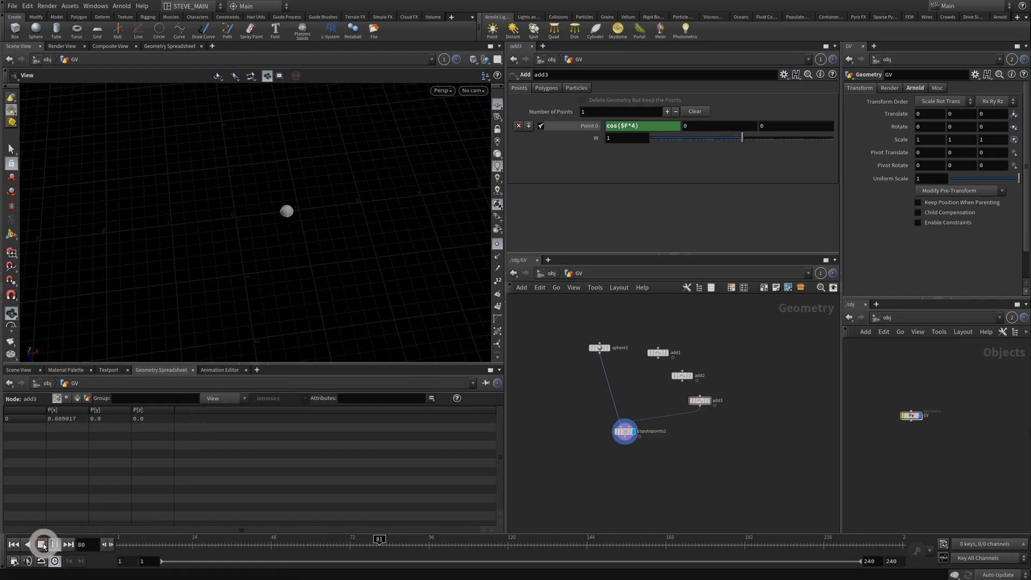
click(42, 543)
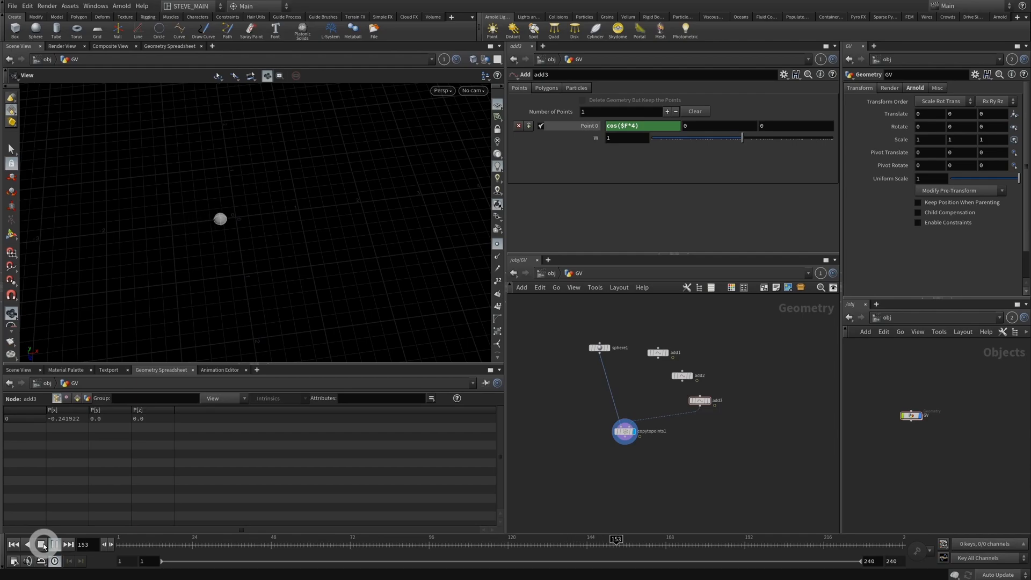
- Move the Copy to Points node lower in the network and cut the wire from the third Add node
drag(623, 433, 607, 492)
drag(660, 413, 681, 454)
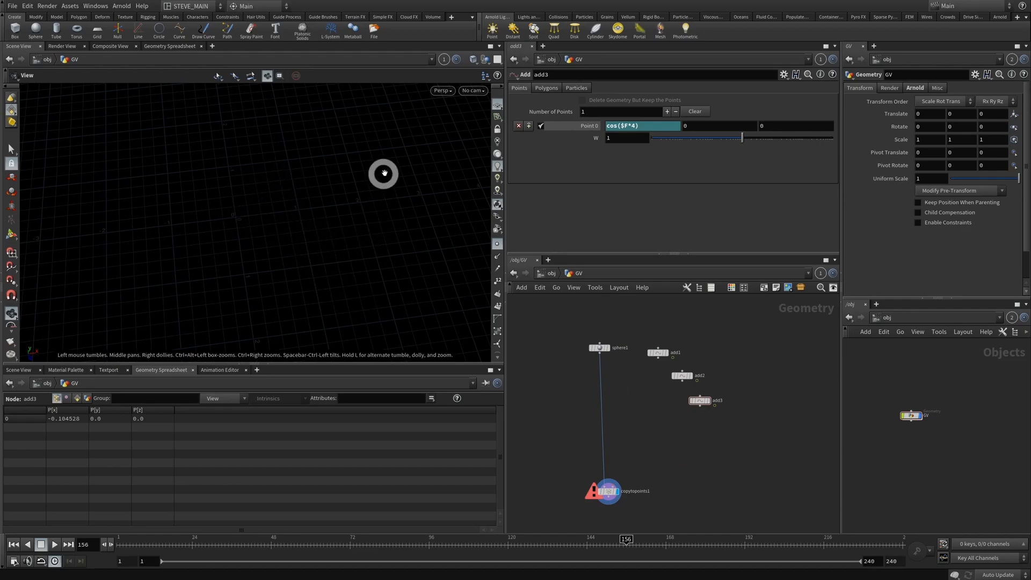
middle_drag(405, 229, 249, 252)
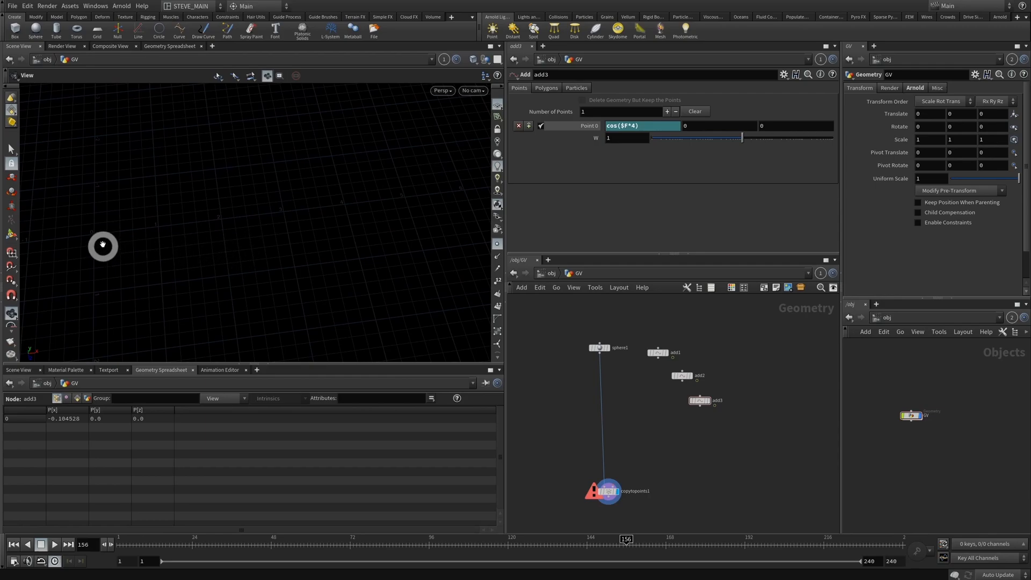
mouse_move(93, 234)
mouse_down()
mouse_move(184, 226)
mouse_move(181, 240)
mouse_up()
mouse_move(259, 214)
mouse_down()
mouse_move(236, 246)
mouse_move(248, 260)
mouse_up()
mouse_move(297, 217)
mouse_down()
mouse_move(279, 230)
mouse_move(329, 234)
mouse_move(340, 224)
mouse_move(331, 236)
mouse_move(356, 245)
mouse_up()
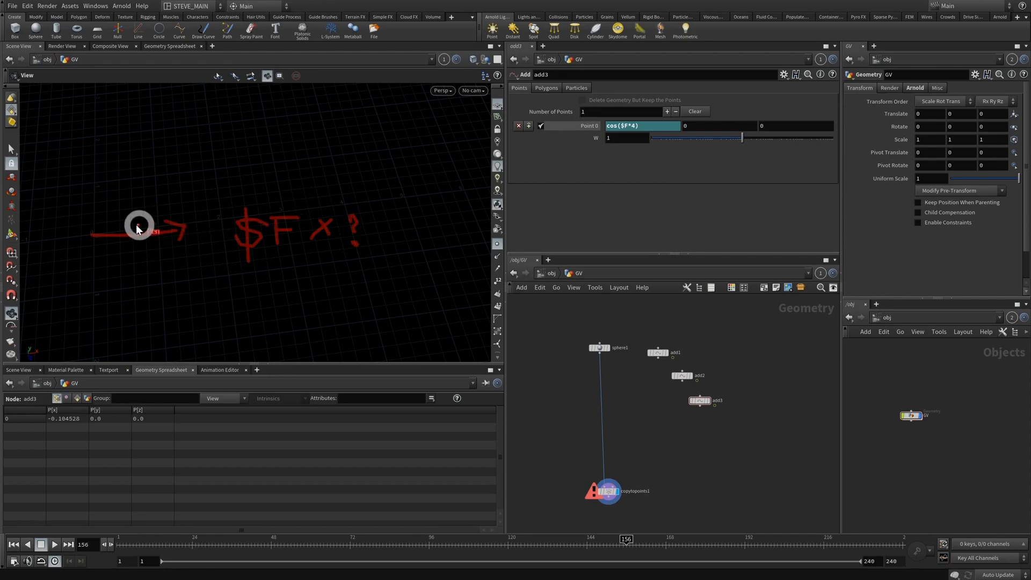
mouse_move(94, 237)
mouse_down()
mouse_move(98, 278)
mouse_move(111, 261)
mouse_move(61, 272)
mouse_move(62, 221)
mouse_move(71, 235)
mouse_up()
mouse_move(52, 255)
mouse_down()
mouse_move(62, 264)
mouse_move(72, 252)
mouse_up()
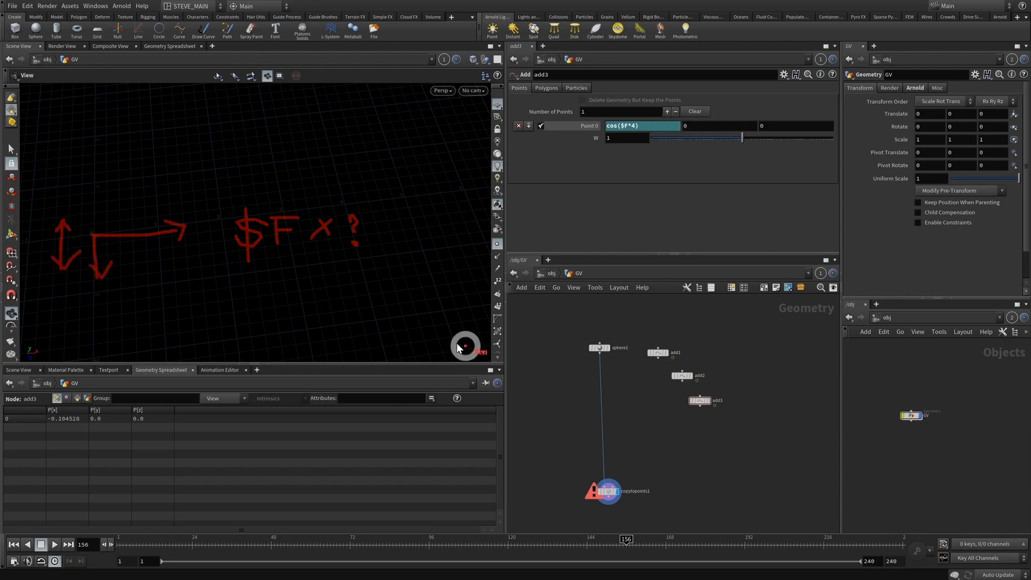
key(Escape)
- Place a fourth Add node above the Copy to Points node and enable its point 0
key(Tab)
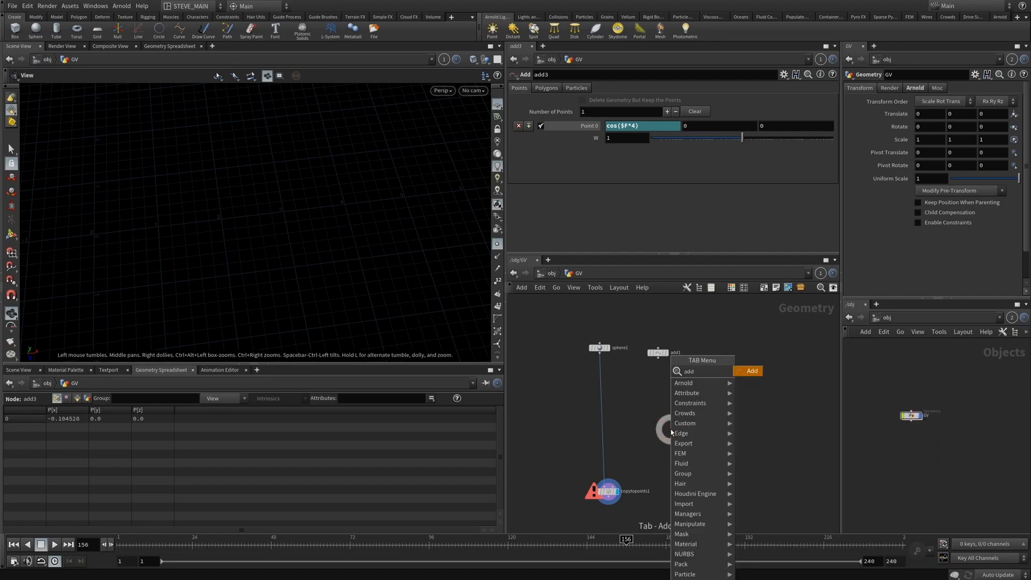
key(Return)
click(670, 430)
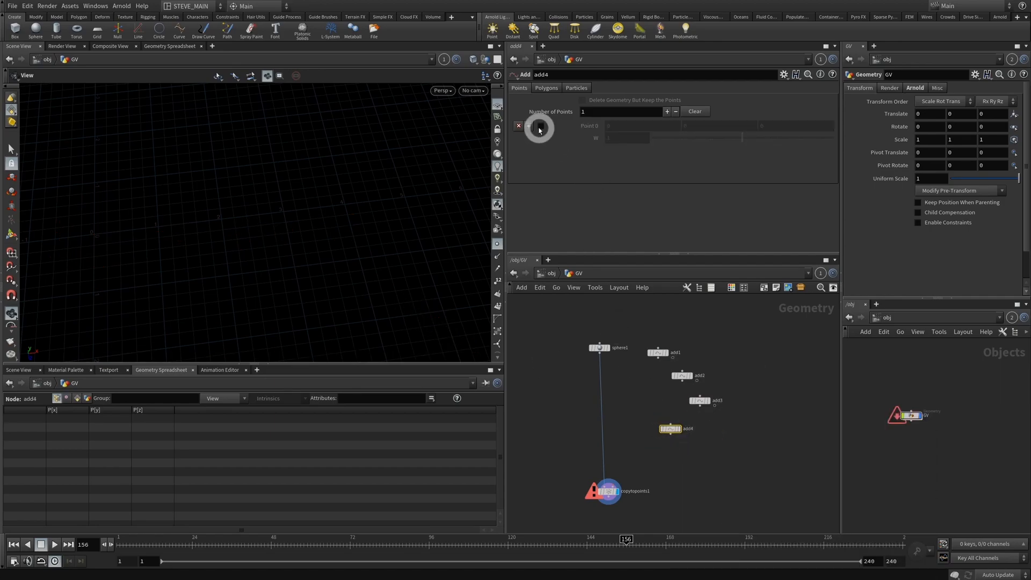
click(540, 127)
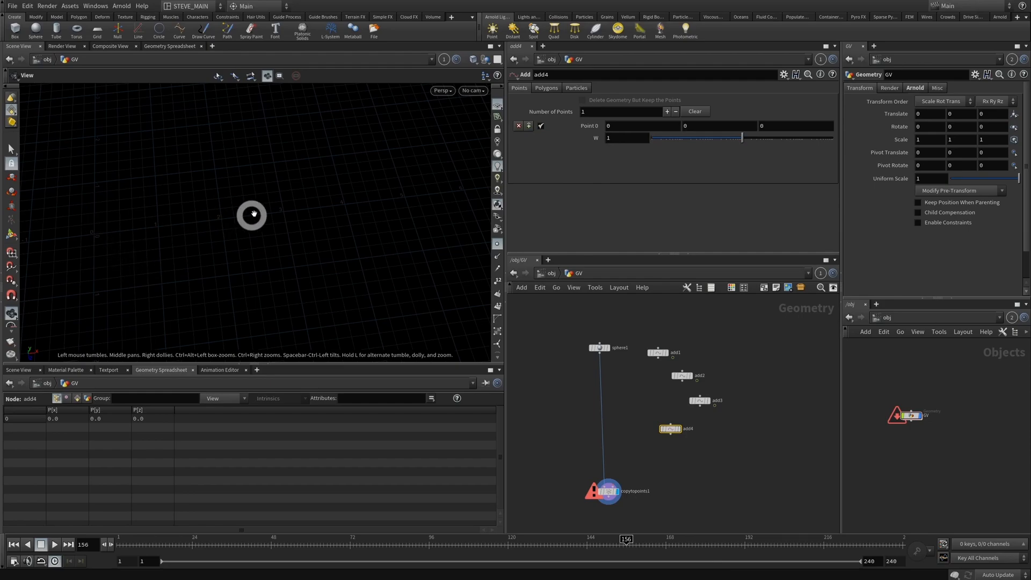
- Set the X position expression of the fourth Add node's point to $F*0.05
click(644, 126)
text($F)
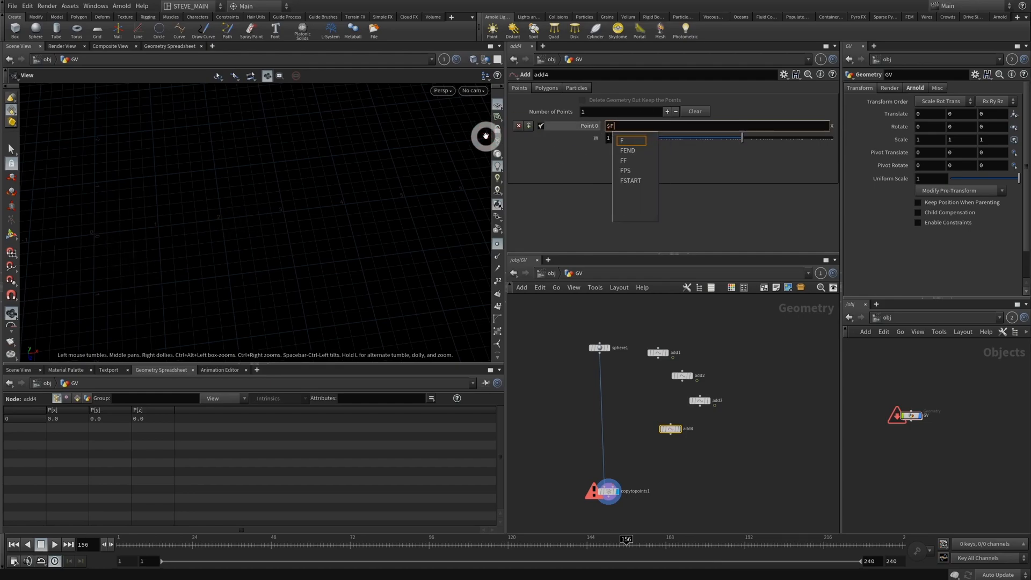
key(Return)
click(624, 129)
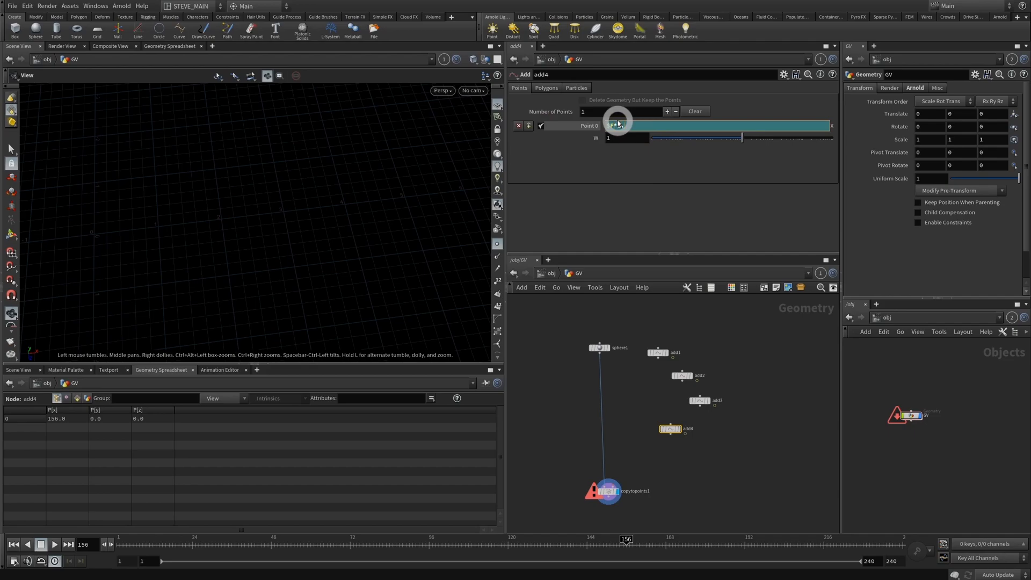
text(*0.05)
key(Return)
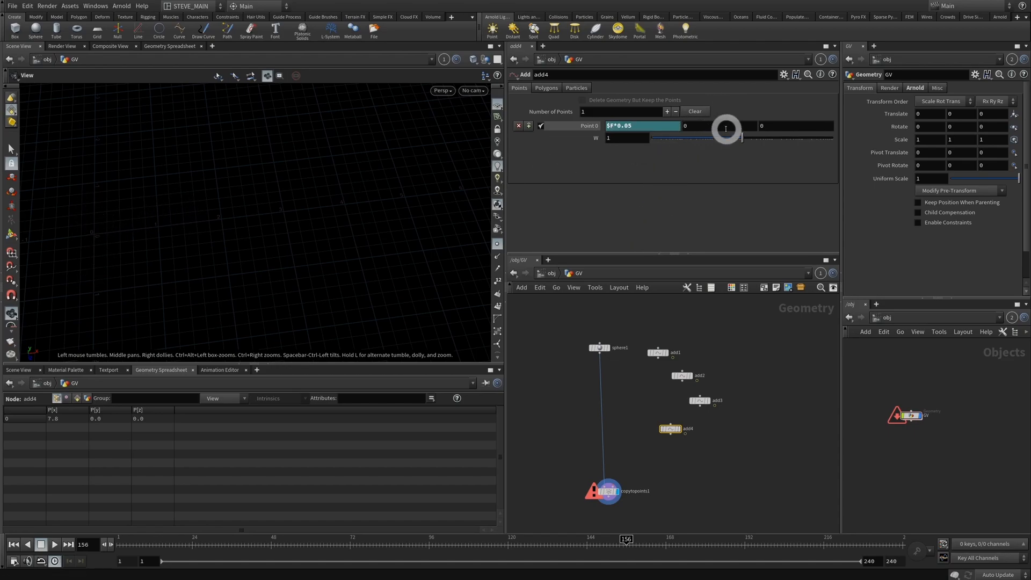
- Set the Z position expression of the fourth Add node's point to sin($F), and extend it to sin($F*5)
click(771, 127)
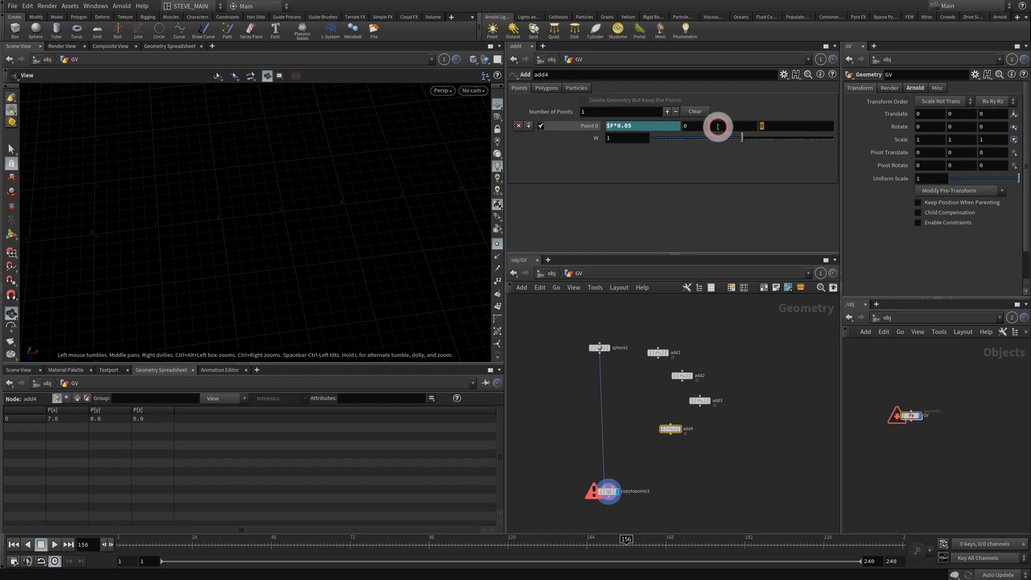
text($)
key(BackSpace)
text(sin($F)
key(Return)
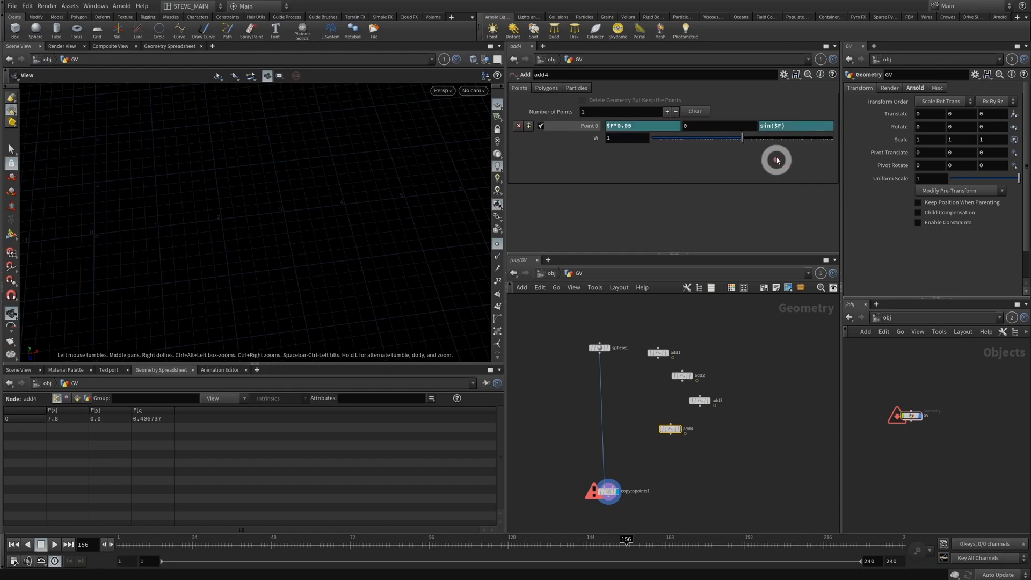
click(787, 128)
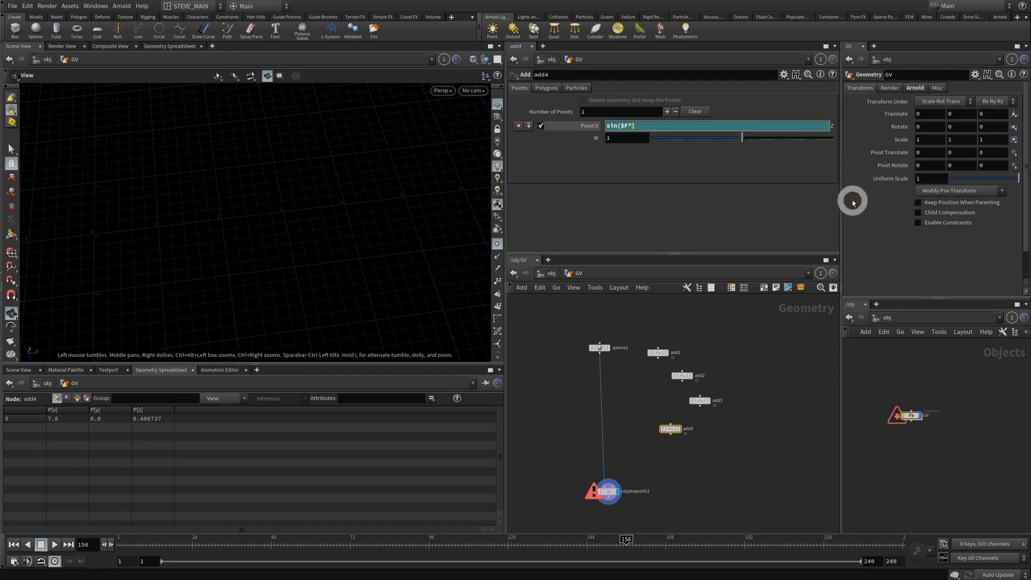
text(*5)
key(Return)
- Wire the fourth Add node into the Copy to Points node's second input and play the timeline to check the sphere's motion
click(670, 434)
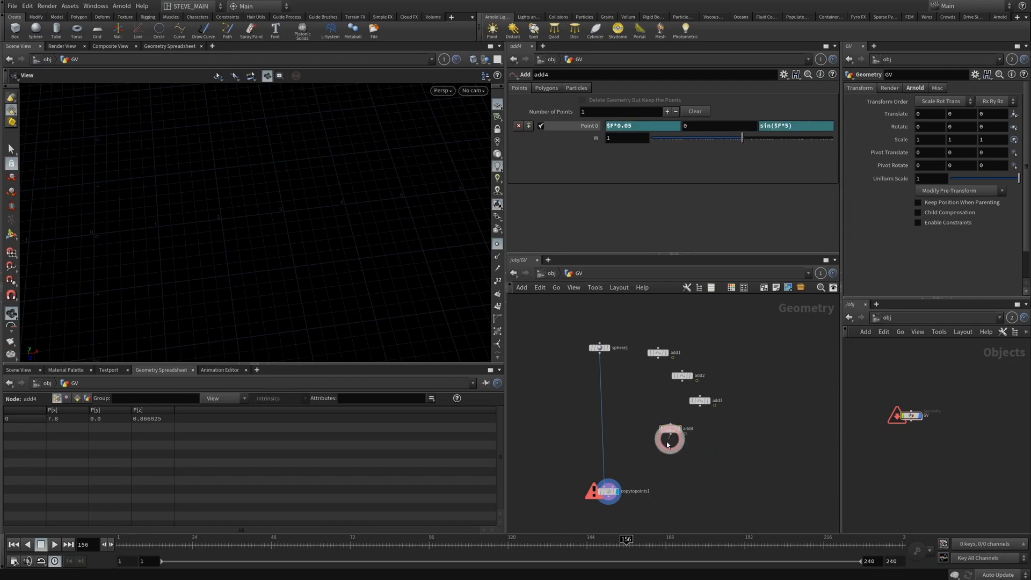
click(613, 485)
click(120, 540)
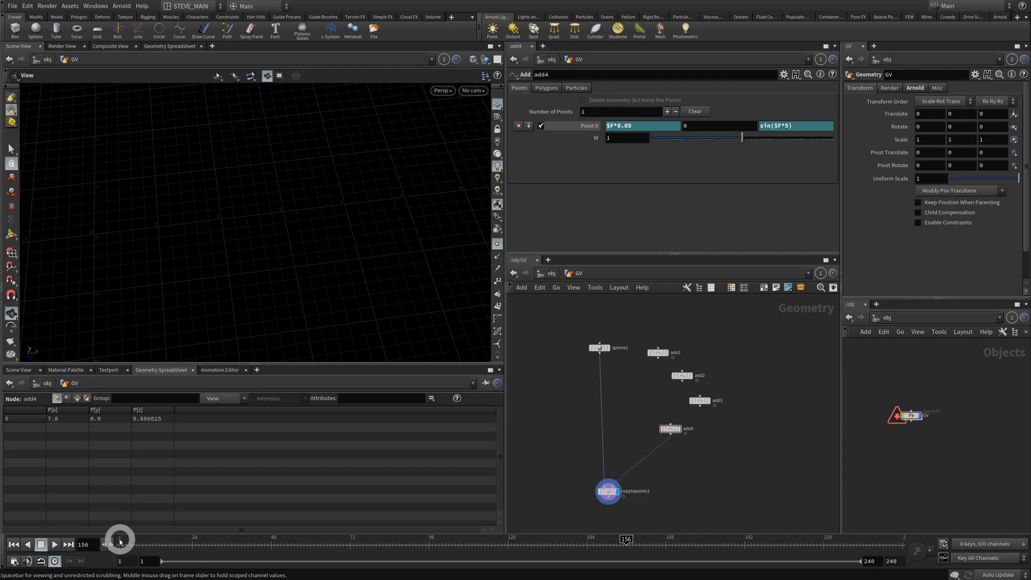
click(54, 544)
click(42, 545)
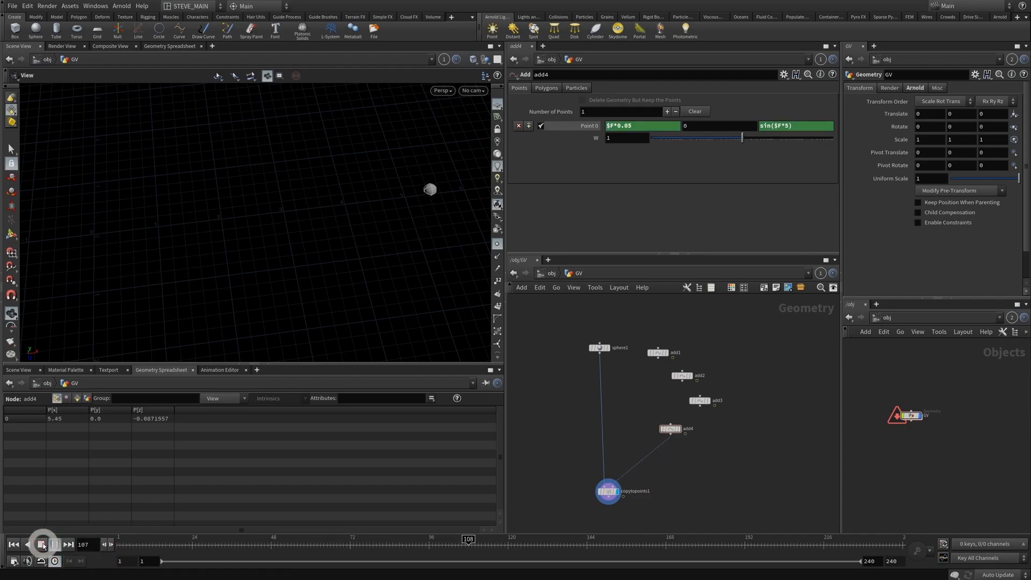
click(148, 541)
click(30, 544)
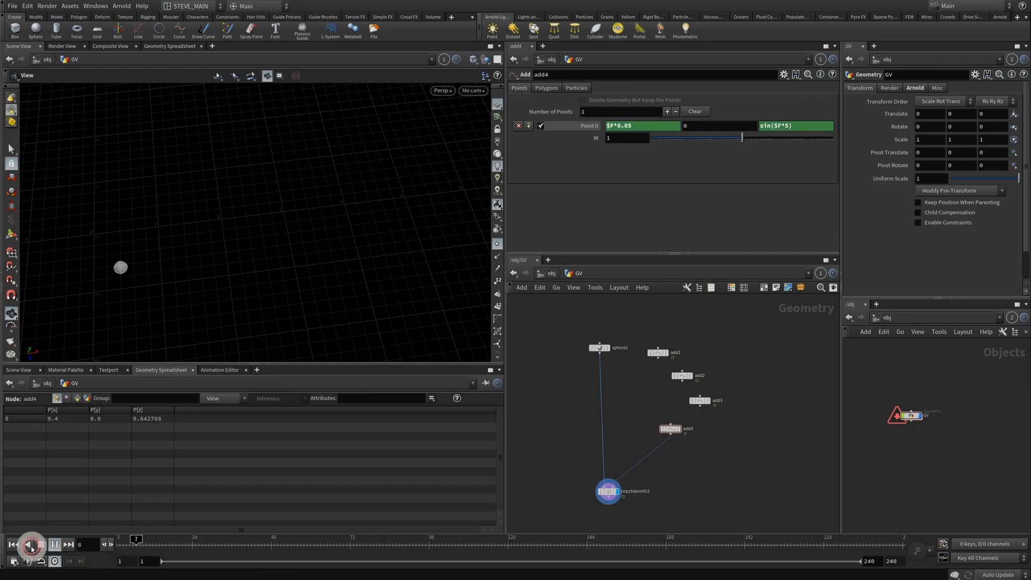
click(47, 542)
click(640, 168)
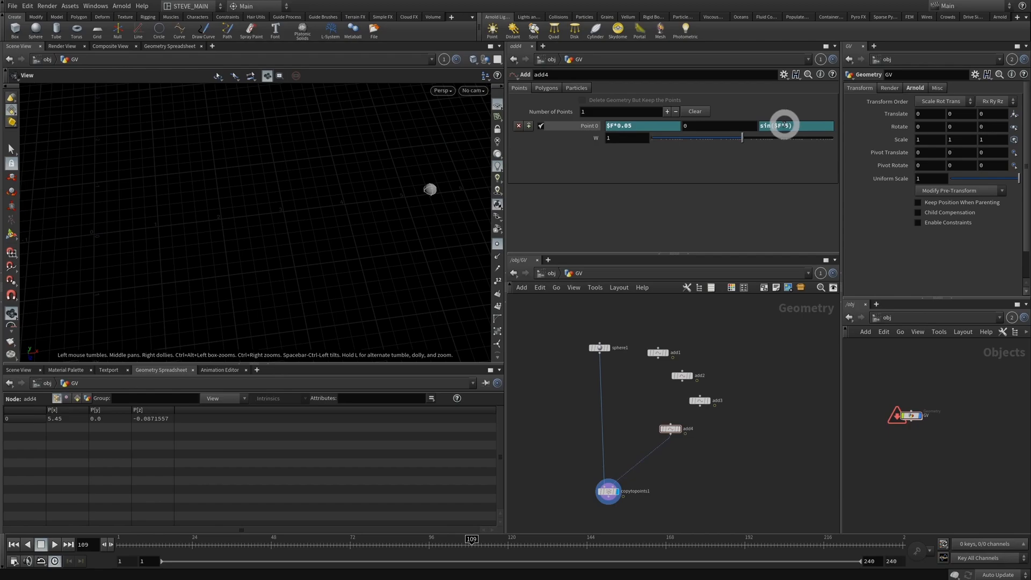
- Set the fourth Add point's Z position expression to sin($F*20) and play the timeline from frame 1
double_click(785, 125)
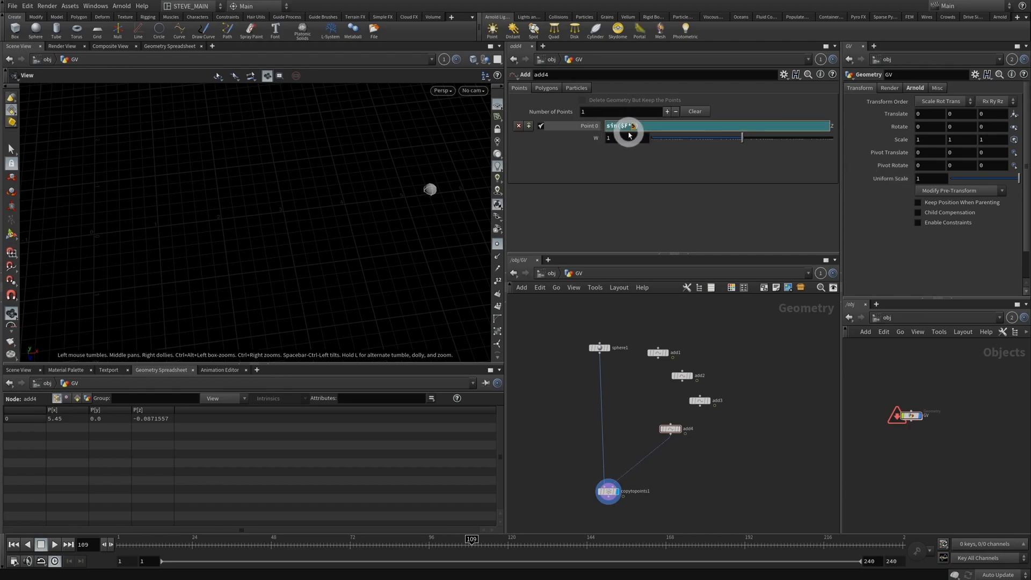
text(20)
key(Return)
click(121, 543)
click(55, 544)
click(43, 544)
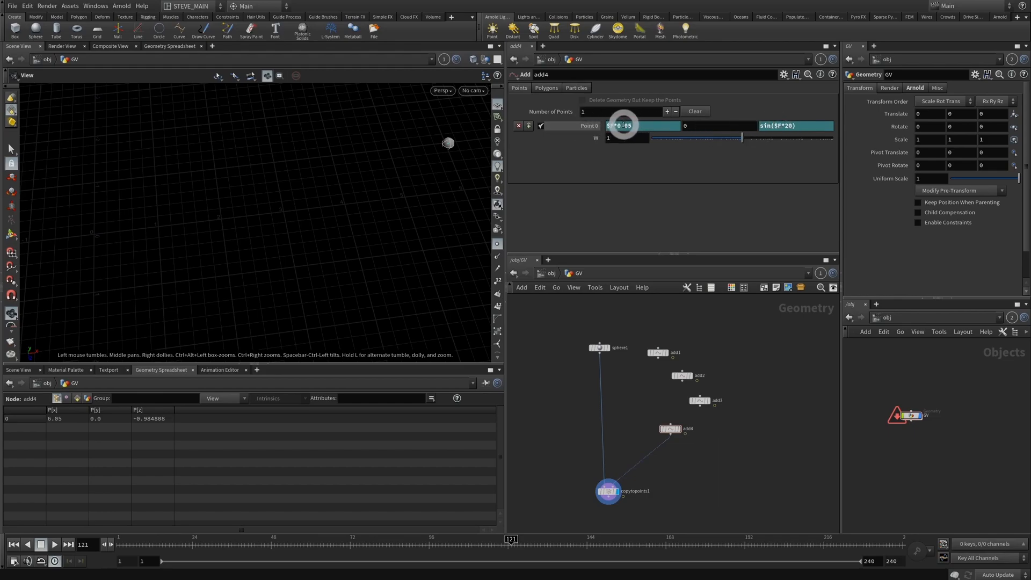
- Set the fourth Add point's X position expression to $F*0.1 and play the timeline from frame 1
double_click(618, 126)
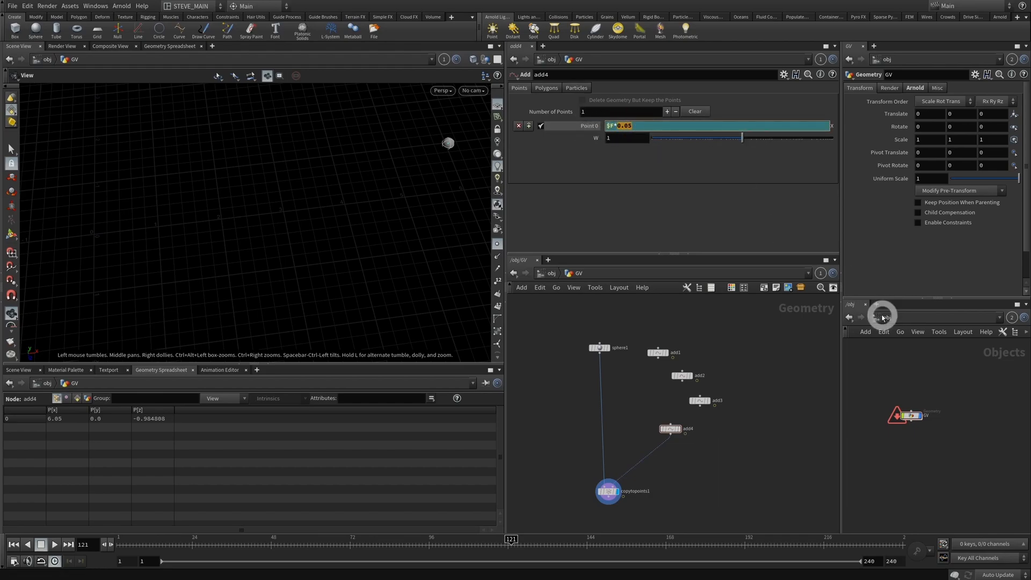
text(0.1)
key(Return)
click(125, 541)
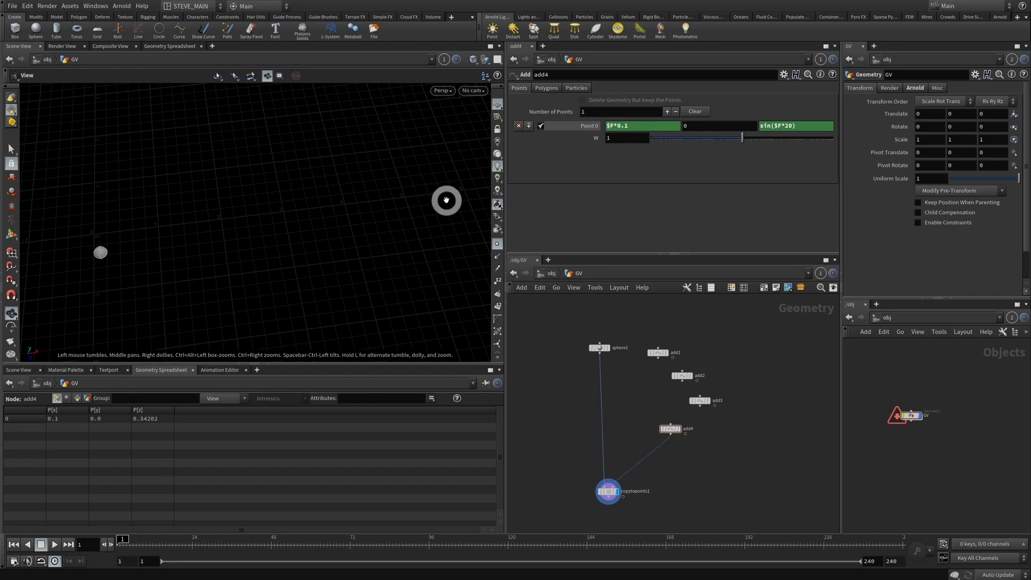
click(54, 544)
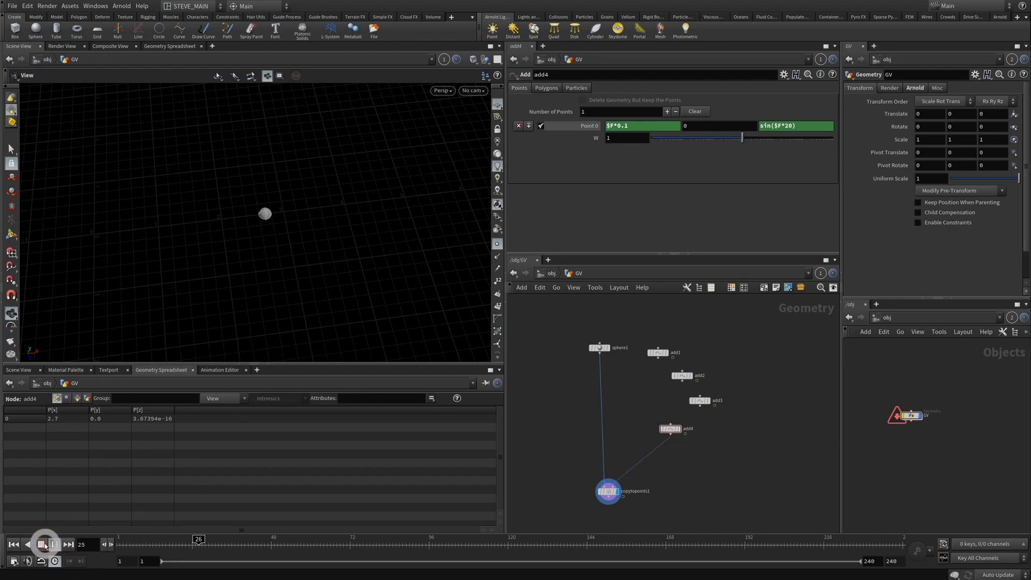
click(45, 546)
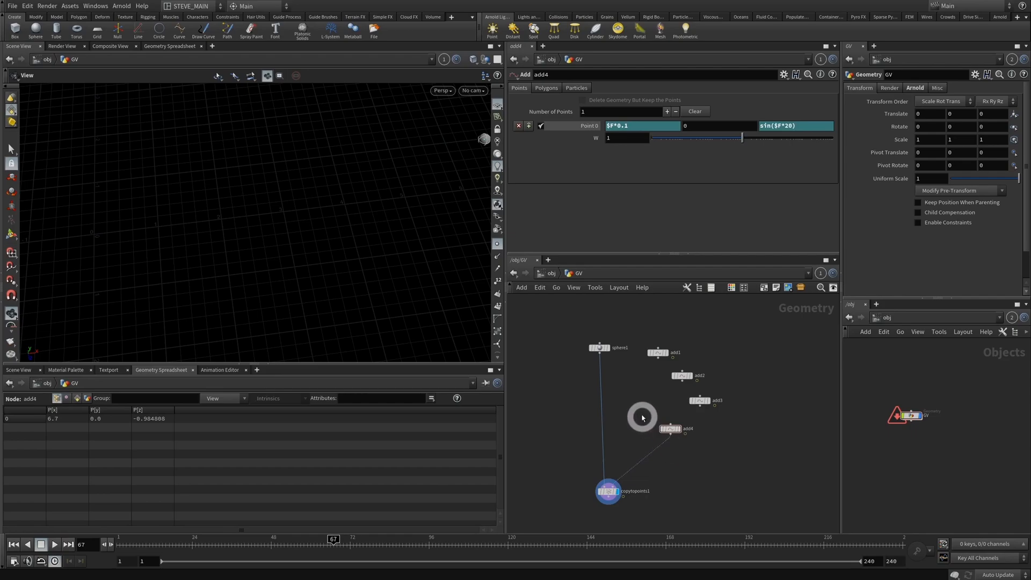
- Cut the wire from the fourth Add node to the Copy to Points node and move that Add node aside
drag(637, 442, 684, 455)
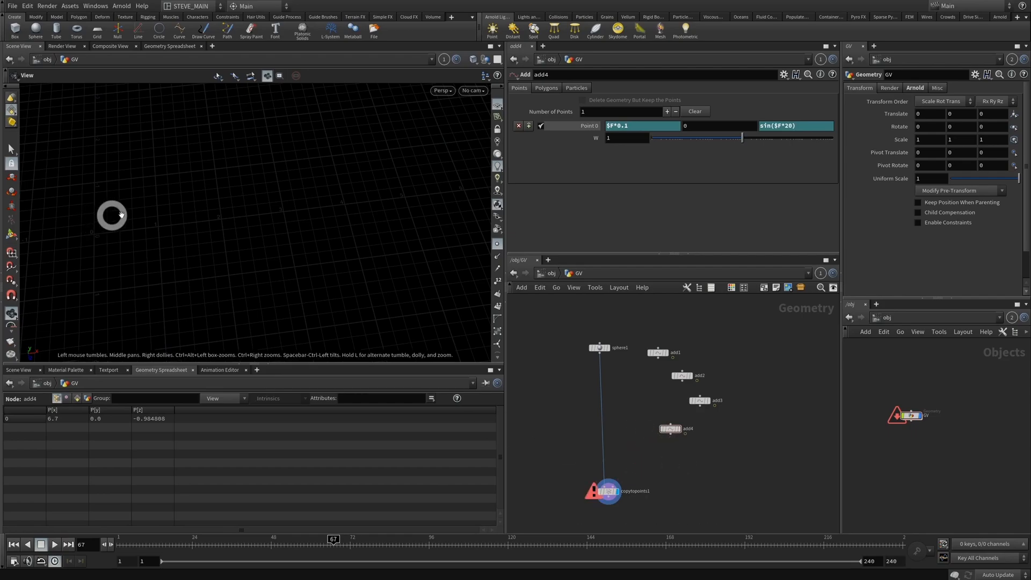
drag(141, 231, 177, 290)
drag(671, 430, 734, 421)
middle_drag(689, 442, 689, 411)
- Place a fifth Add node above the Copy to Points node and enable its point 0
key(Tab)
text(mer)
key(Return)
click(677, 416)
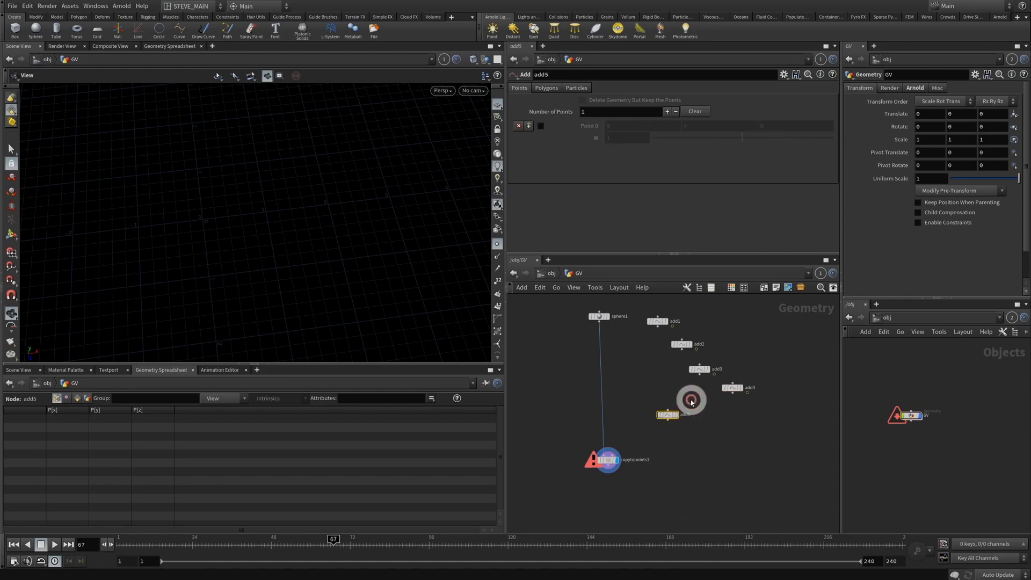
click(540, 127)
- Set the fifth Add point's X position expression to cos($F) and its Z position expression to sin($F)
click(623, 125)
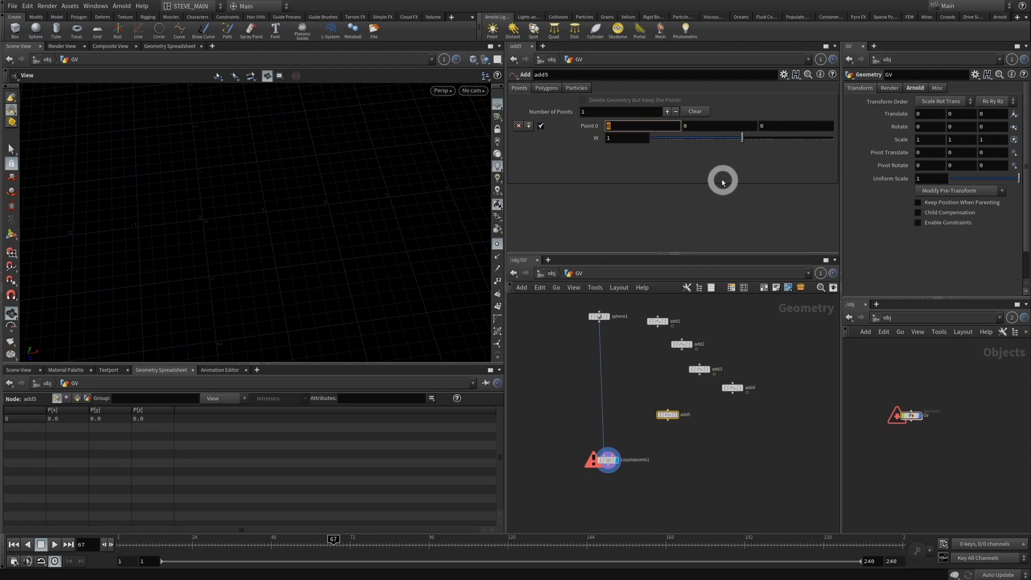
click(616, 129)
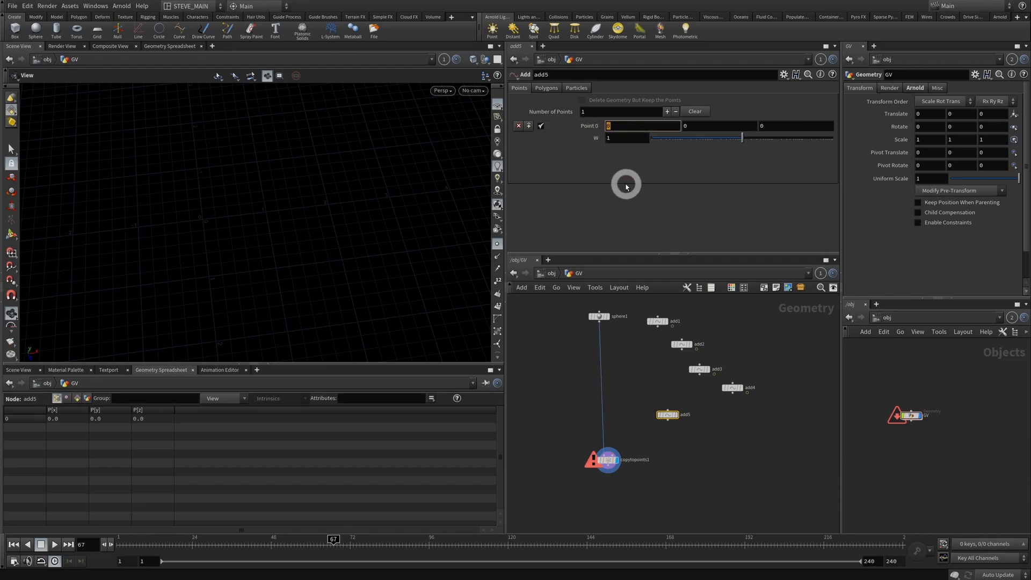
text(cos()
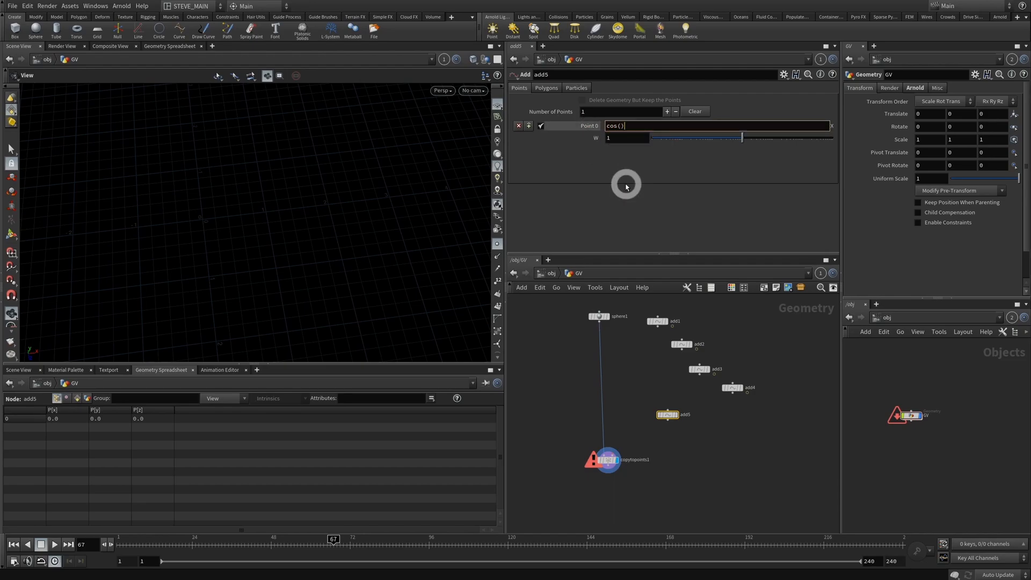
text($F)
key(Return)
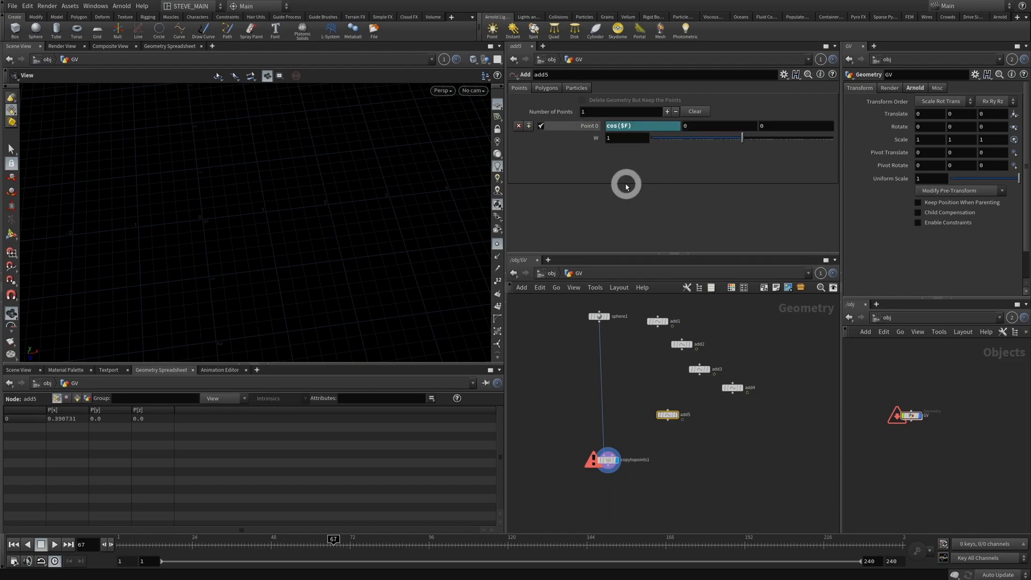
click(777, 133)
text(sin($F)
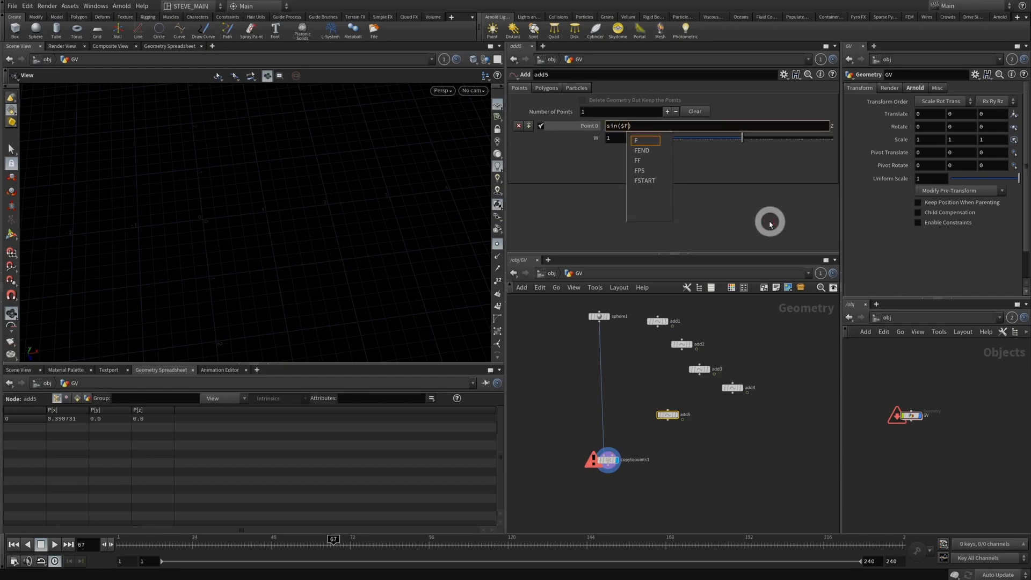
click(770, 224)
- Wire the fifth Add node into the Copy to Points node's second input and play the timeline from frame 1
click(668, 420)
click(623, 450)
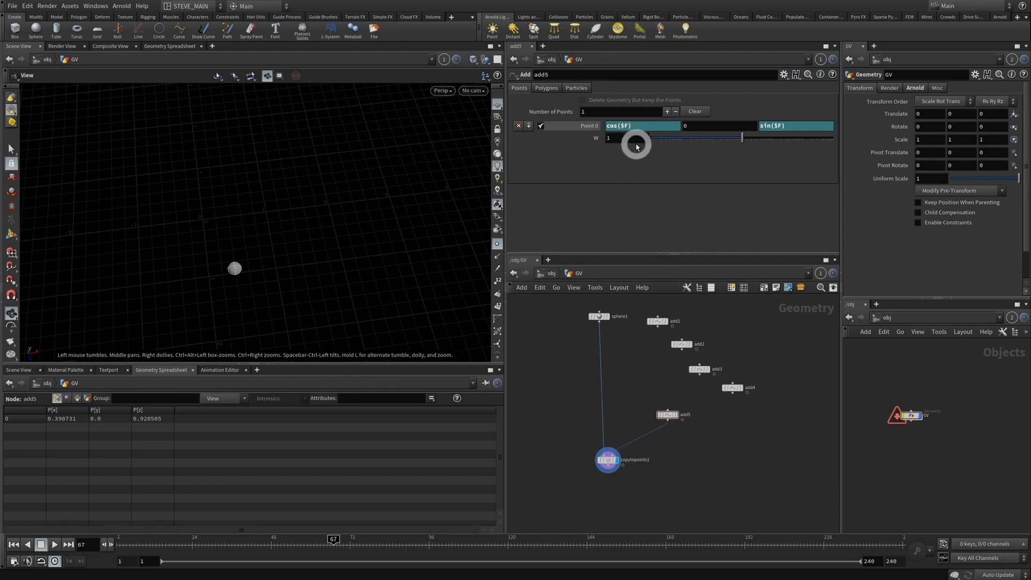
click(627, 125)
click(634, 160)
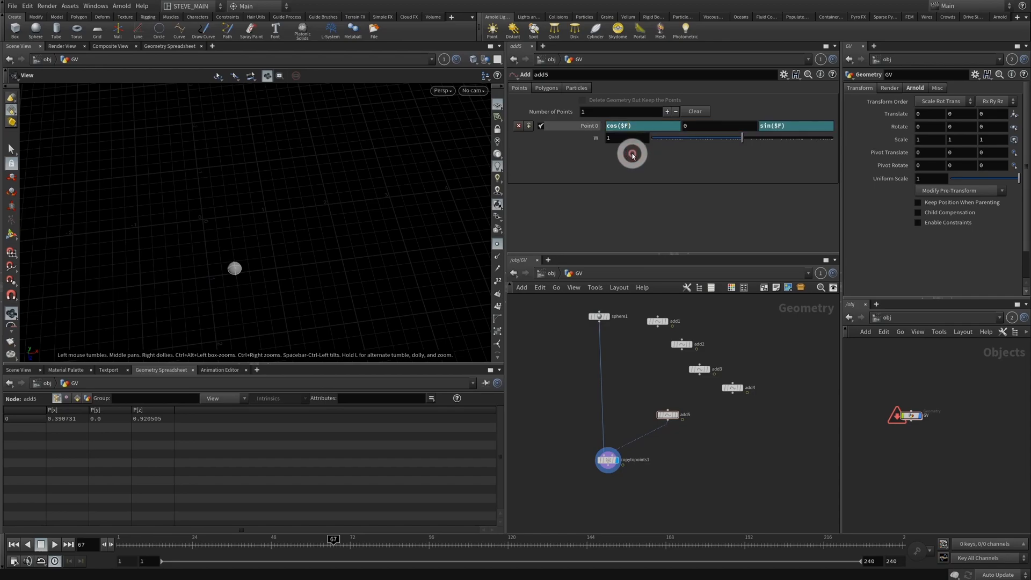
click(122, 544)
click(54, 544)
click(42, 544)
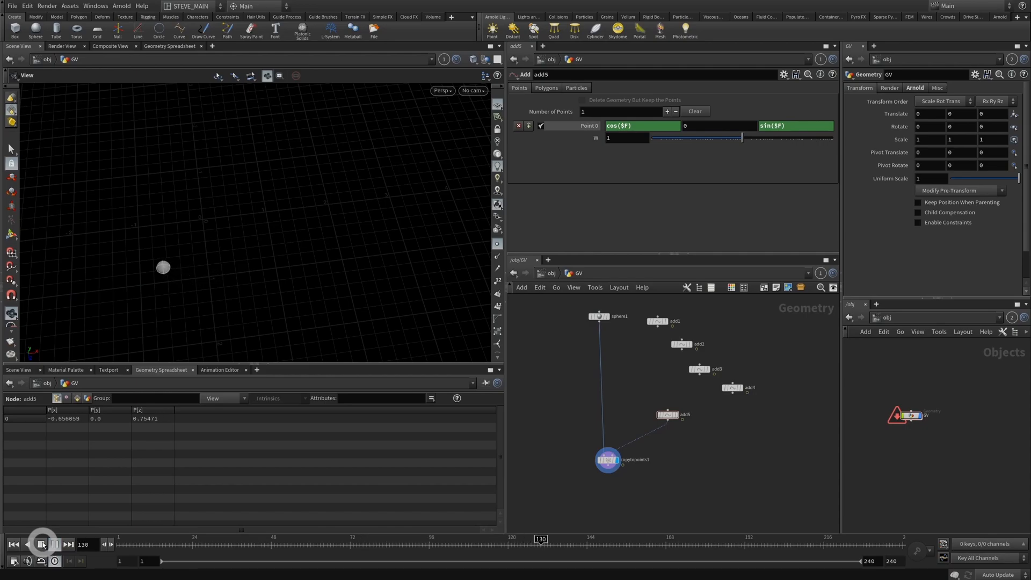
click(42, 544)
- Multiply the frame variable by 5 in the fifth Add point's expressions: cos($F*5) for X and sin($F*5) for Z
click(629, 128)
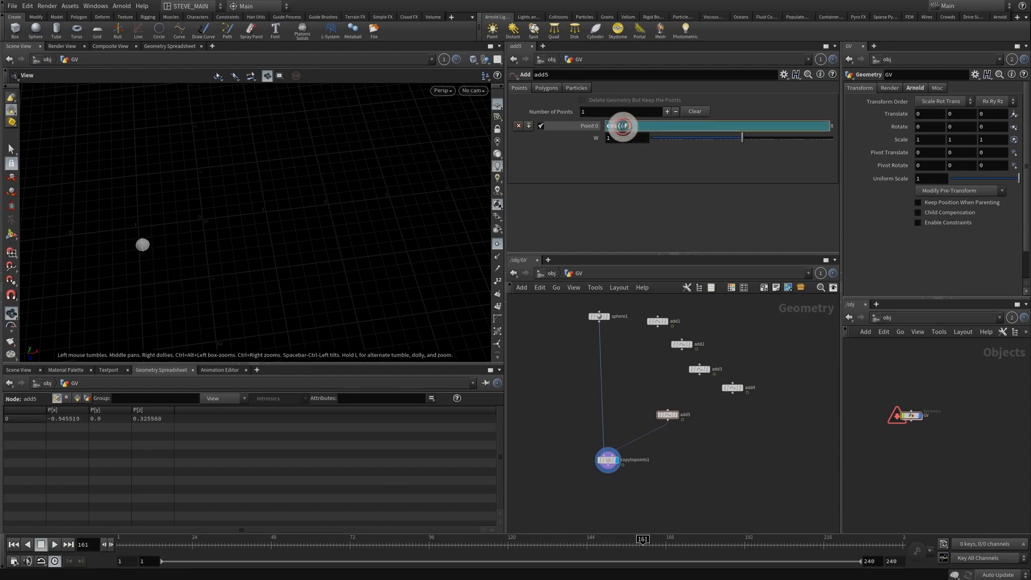
click(631, 186)
click(626, 127)
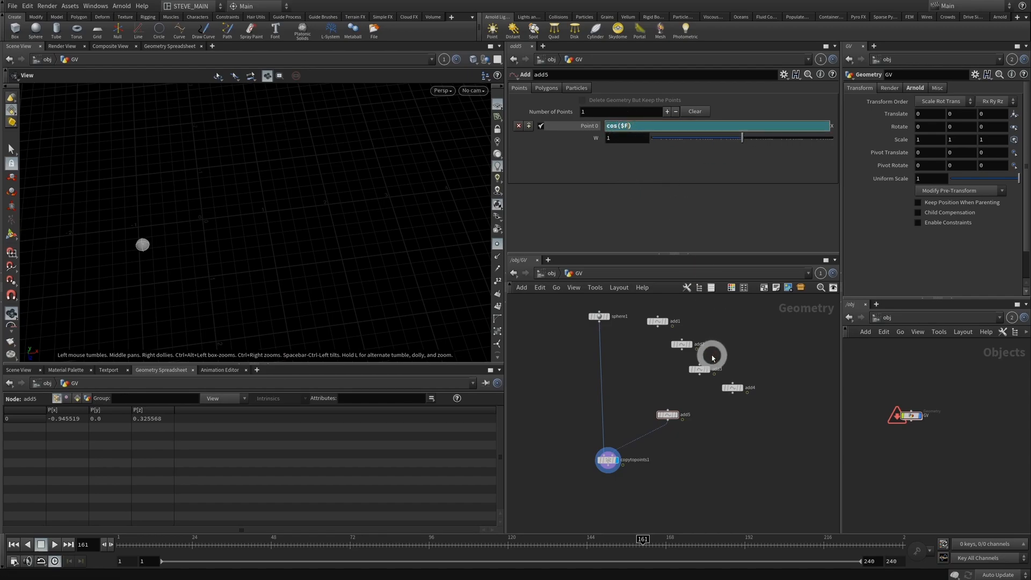
click(751, 167)
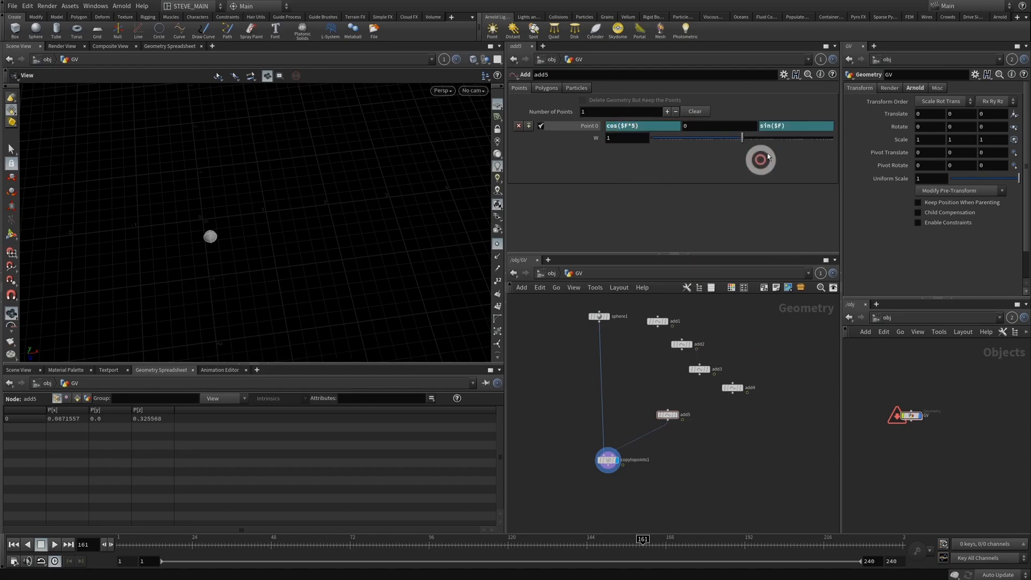
click(780, 125)
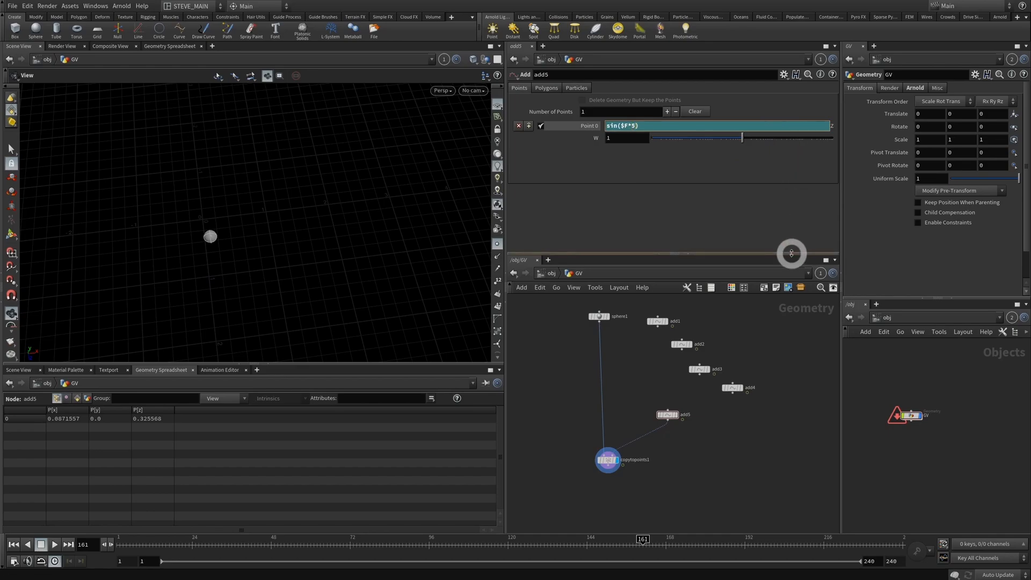
click(791, 253)
- Play the timeline to examine the sphere's path with both multipliers at 5, and return to frame 1
click(56, 545)
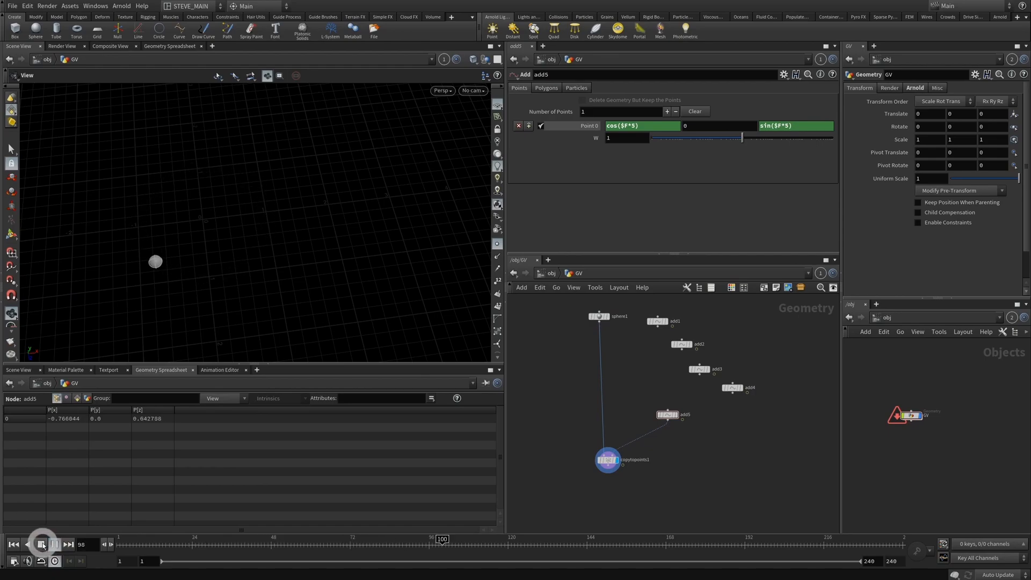
click(42, 544)
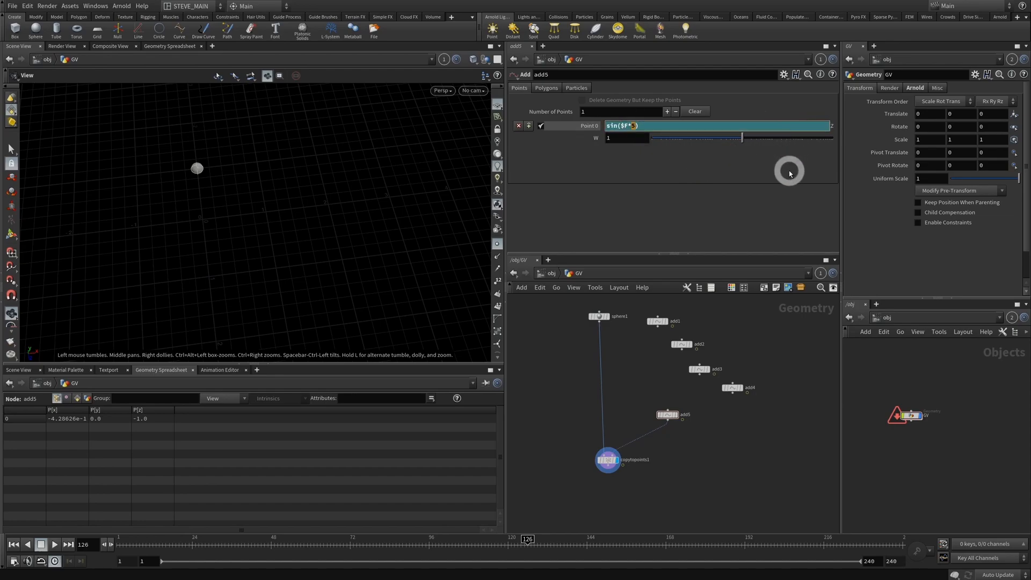
drag(178, 543, 90, 543)
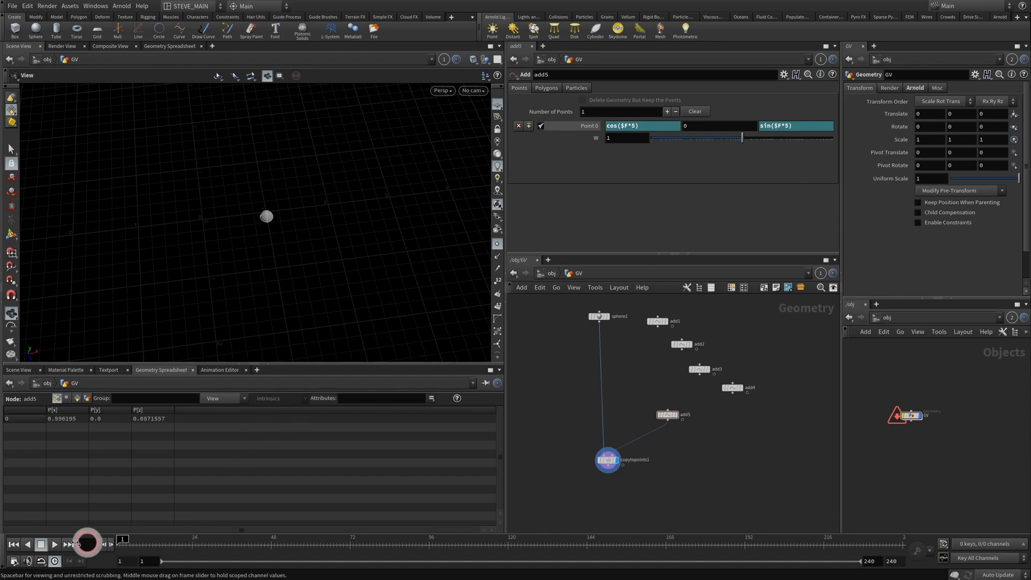
- Set the fifth Add point's X expression to cos($F*4) and Z expression to sin($F*3), and play the timeline to check the path
double_click(634, 126)
text(4)
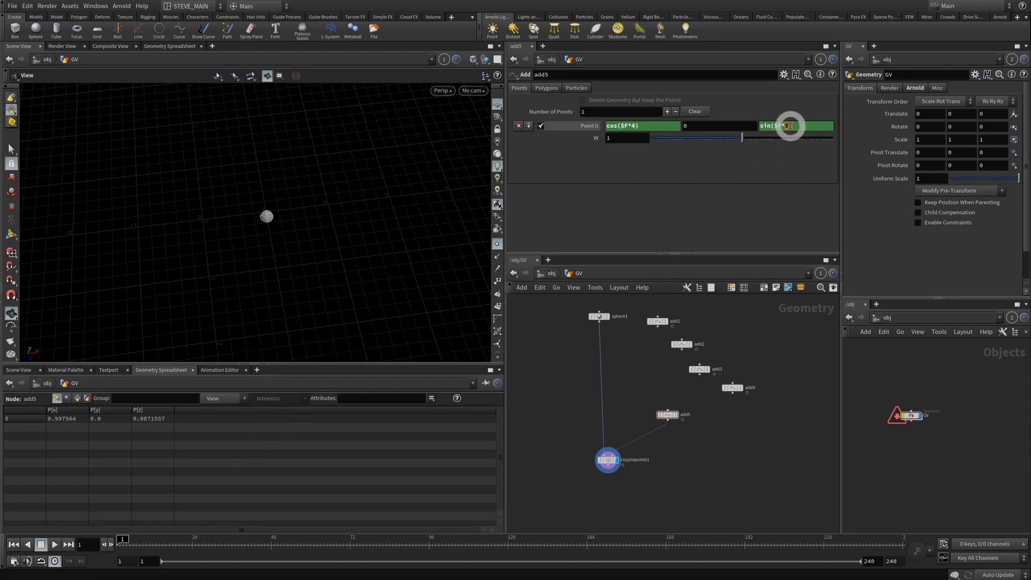
text(3)
click(757, 227)
click(52, 545)
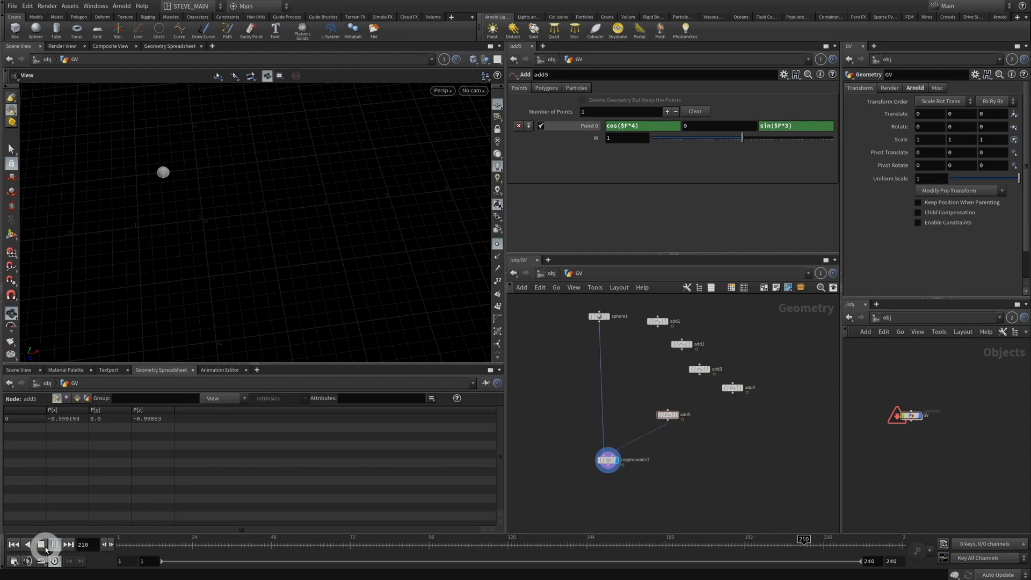
click(42, 544)
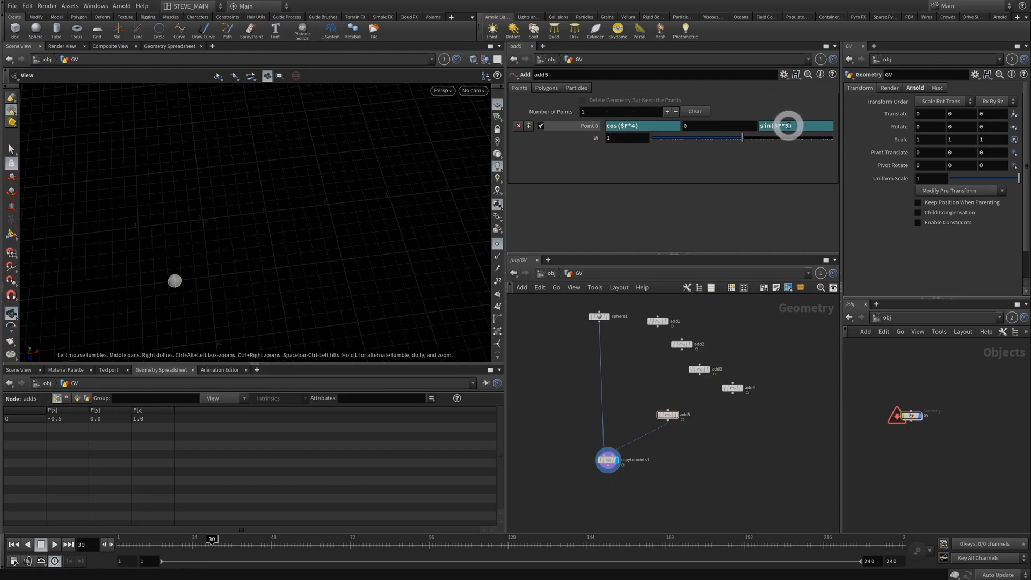
- Set the fifth Add point's Z expression to sin($F*4) and return the timeline to frame 1
click(785, 126)
text(4)
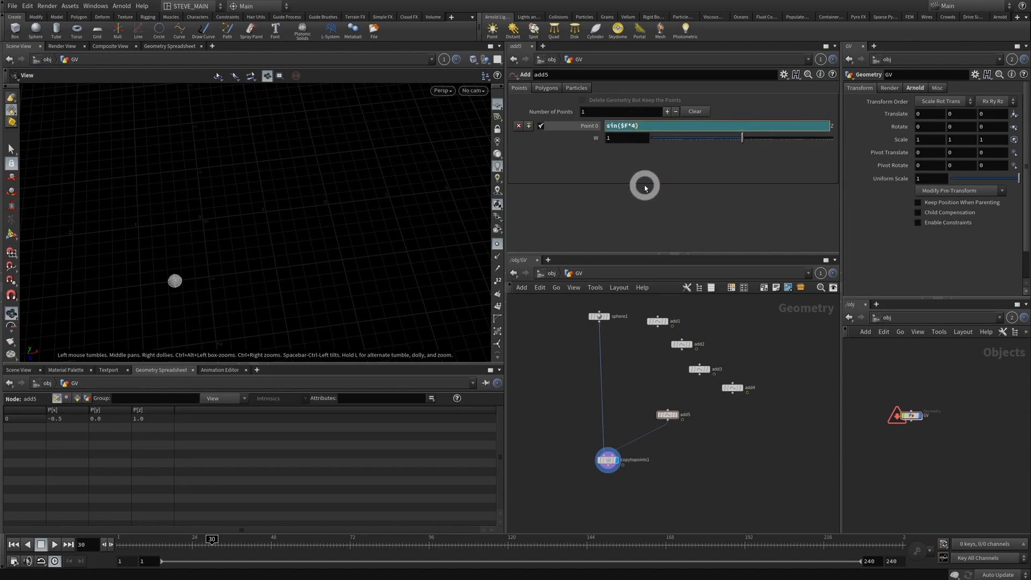
key(Return)
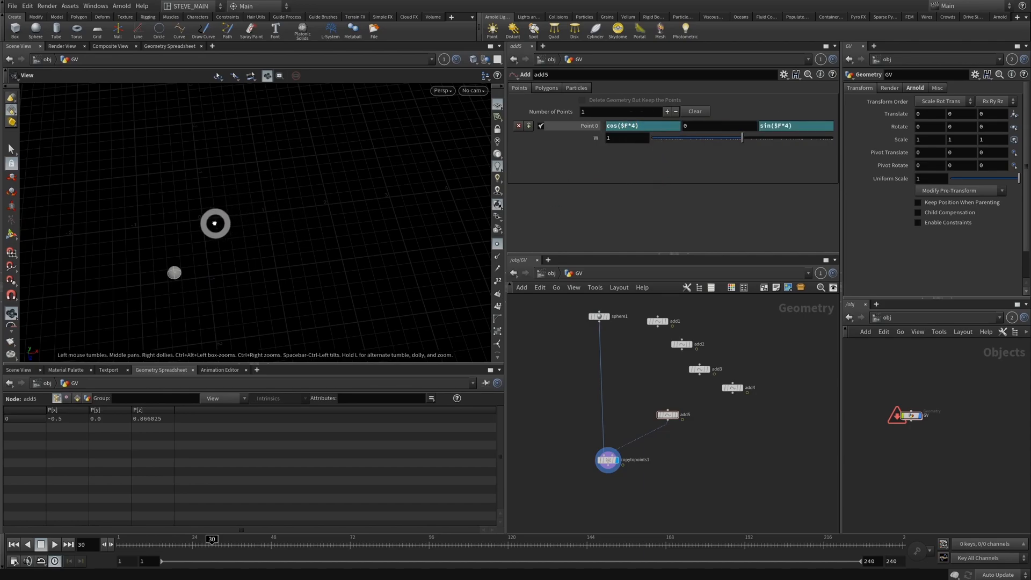
mouse_move(118, 550)
mouse_down()
mouse_move(165, 539)
mouse_move(454, 531)
mouse_move(120, 537)
mouse_up()
- Set the fifth Add point's X expression to cos($F*4)*2 and play the timeline to check the sphere's path
click(662, 126)
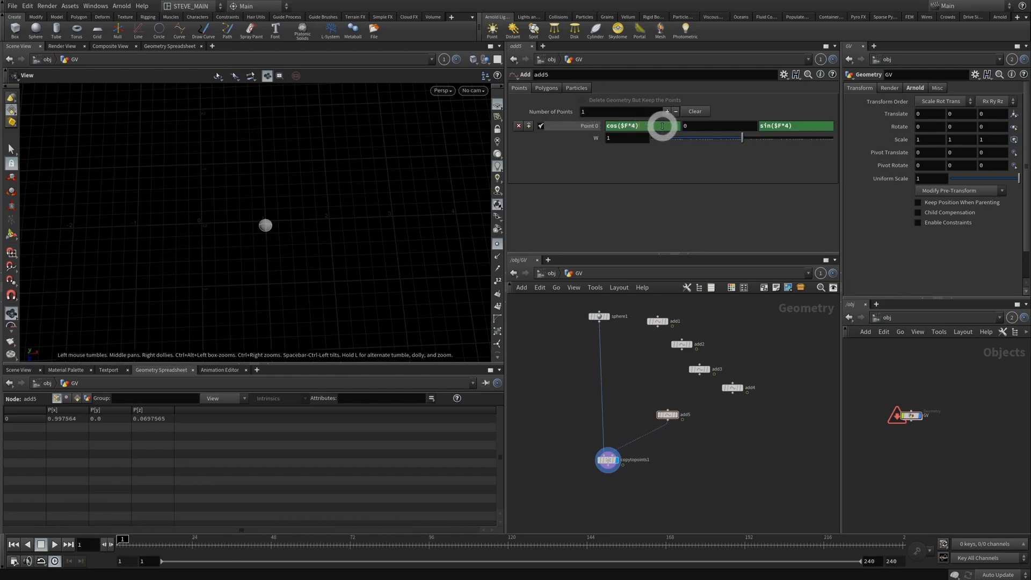
text(*)
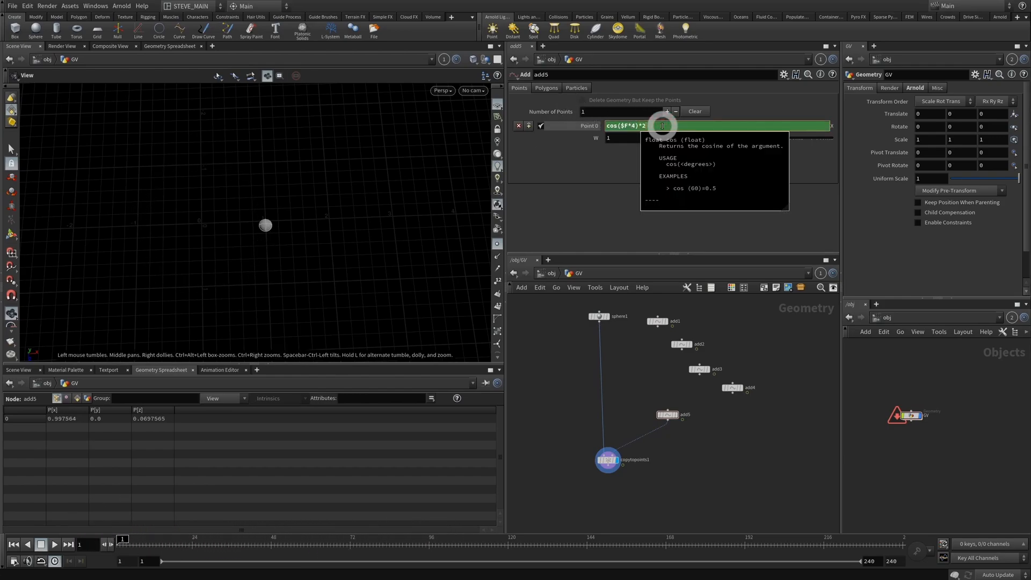
key(Return)
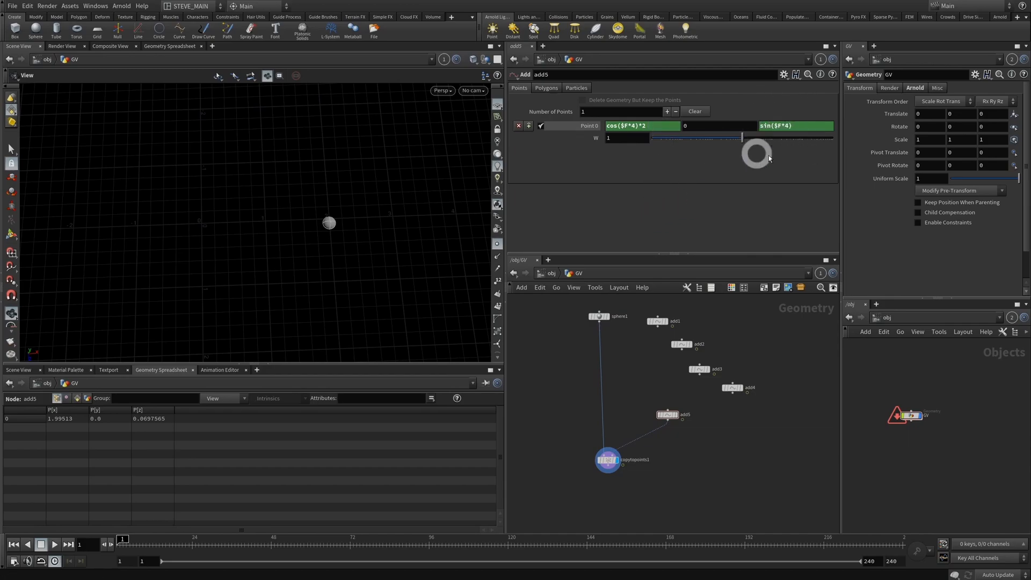
click(55, 544)
click(42, 544)
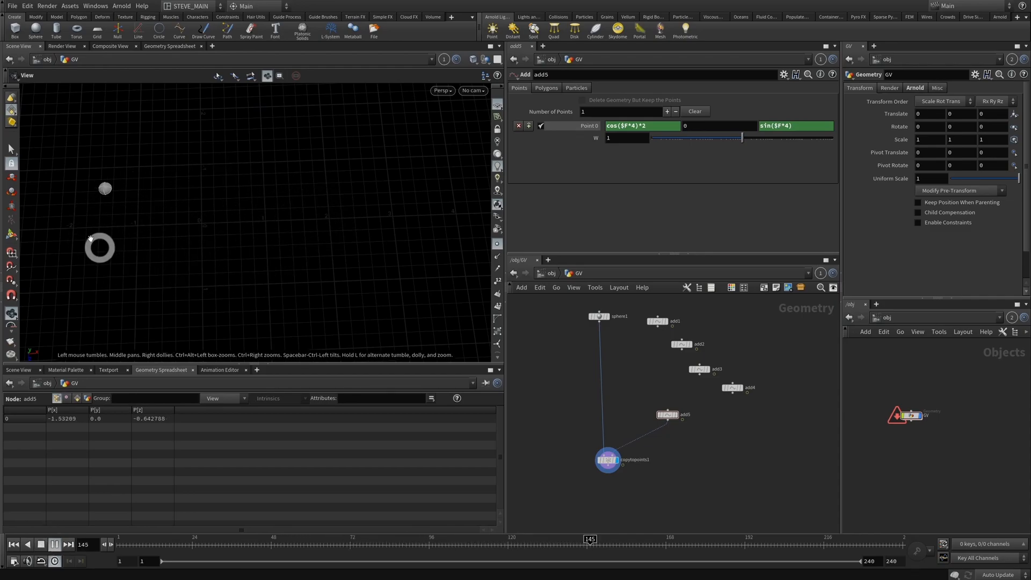
click(41, 545)
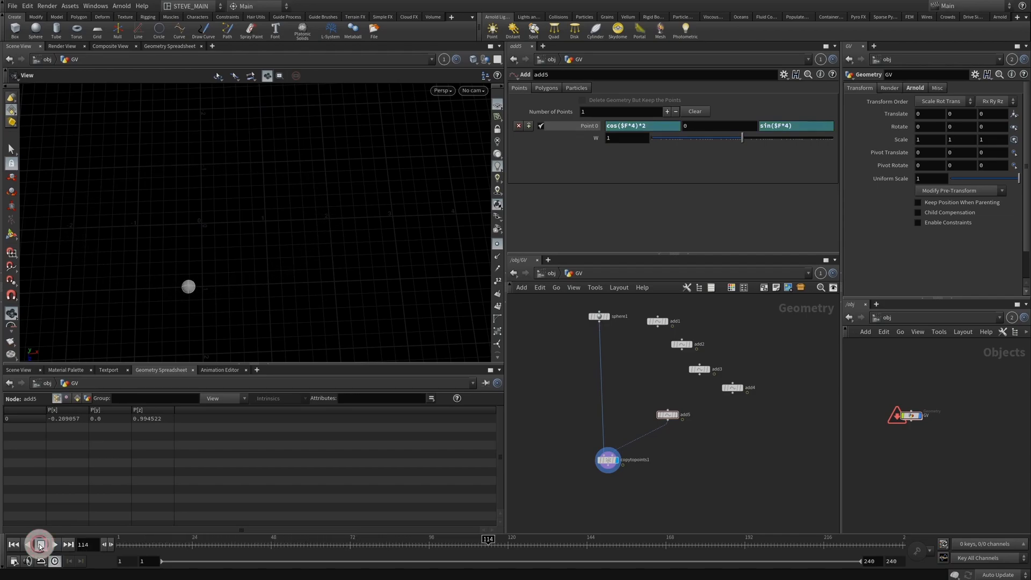
- Show the network's colour palette and add a new Geometry node named TEST_GEO at the object level
click(562, 410)
key(c)
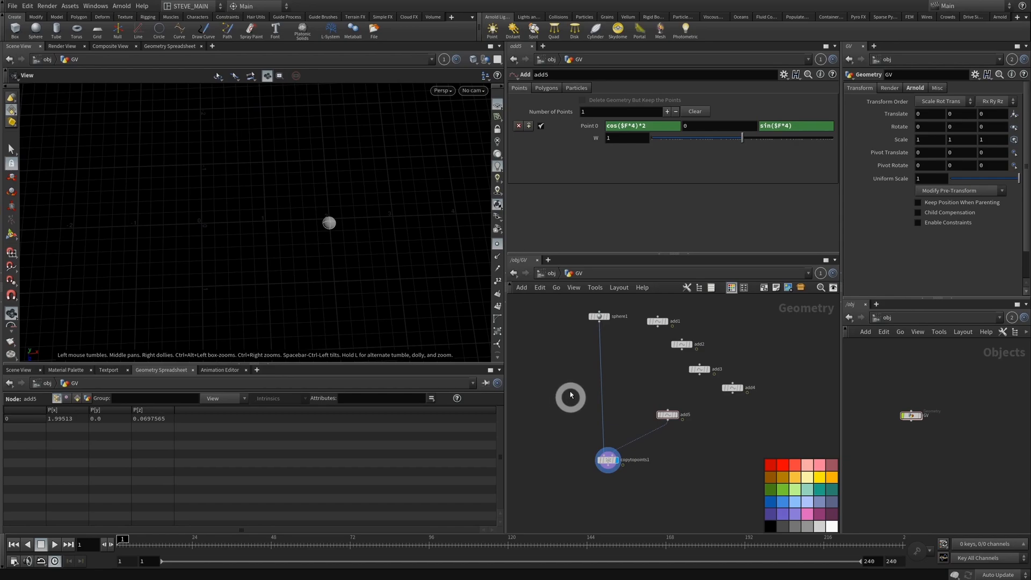
click(553, 275)
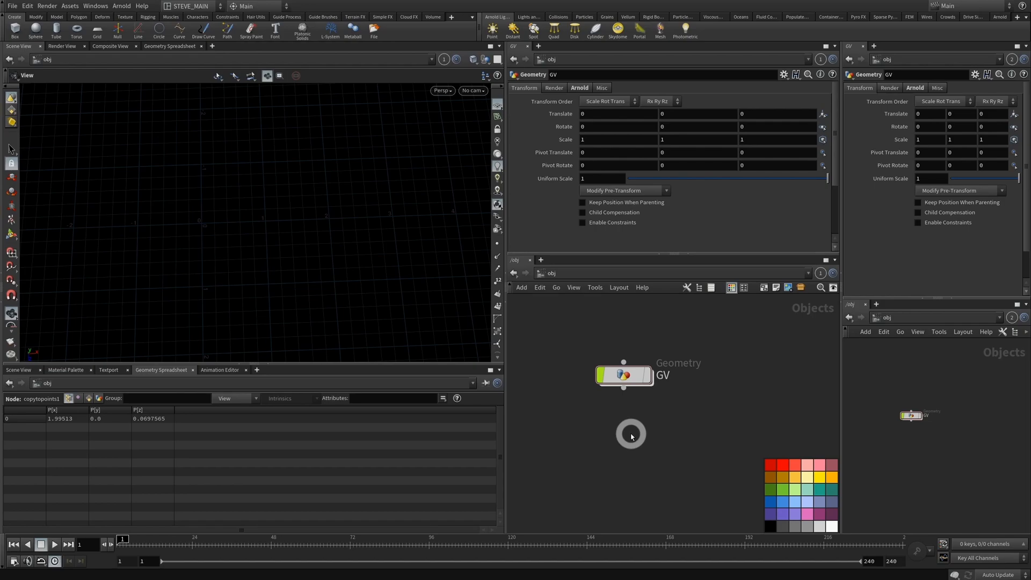
key(Tab)
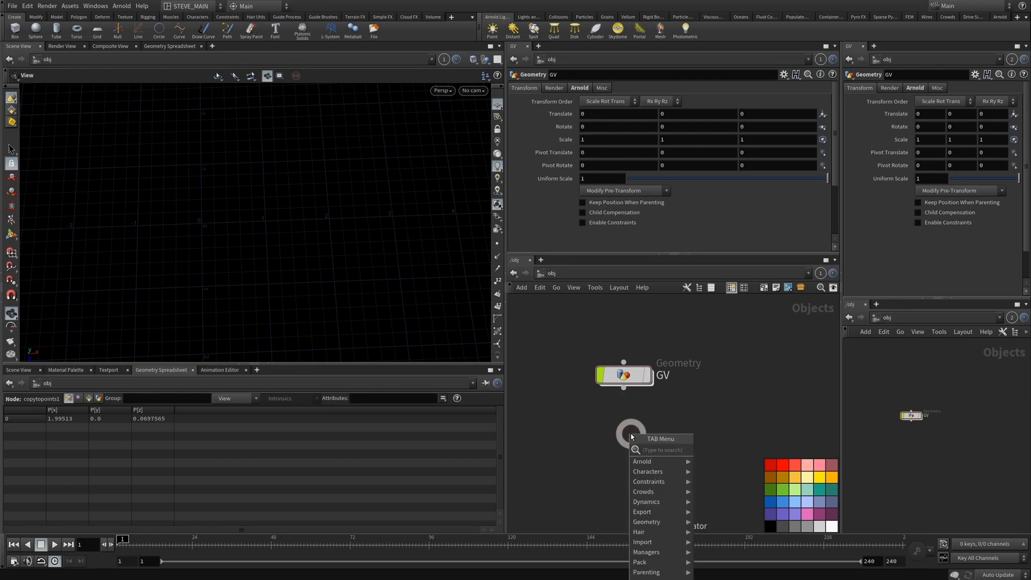
key(Return)
click(631, 436)
double_click(679, 433)
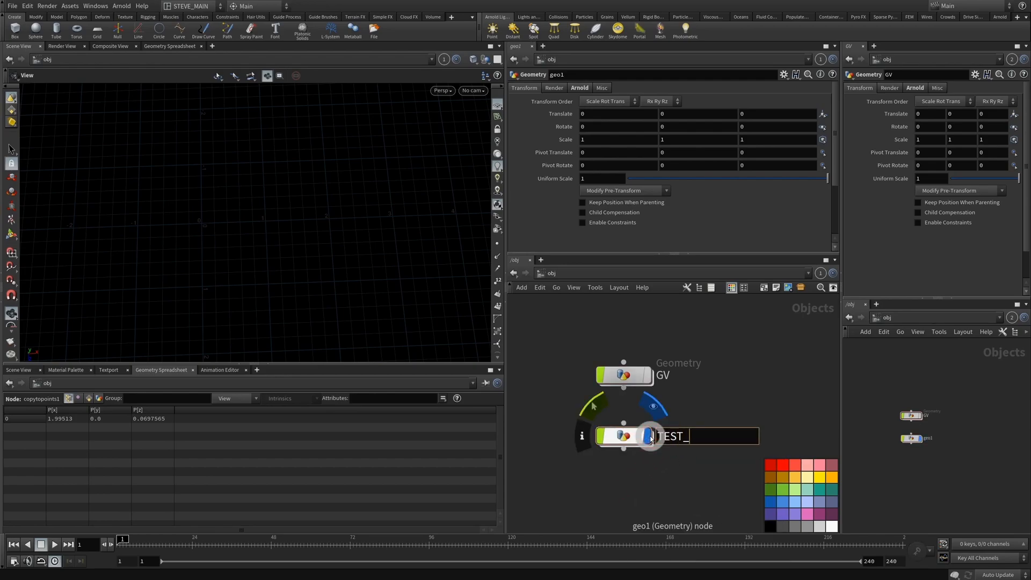
key(Return)
- Rename the TEST_GEO geometry object as TEST_GV
double_click(701, 436)
key(BackSpace)
key(BackSpace)
text(v)
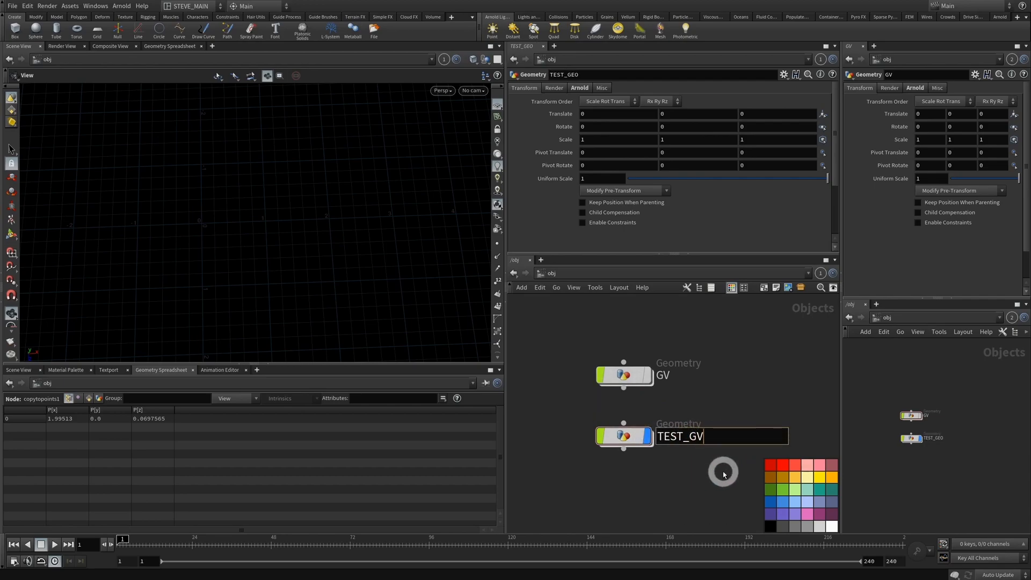
key(Return)
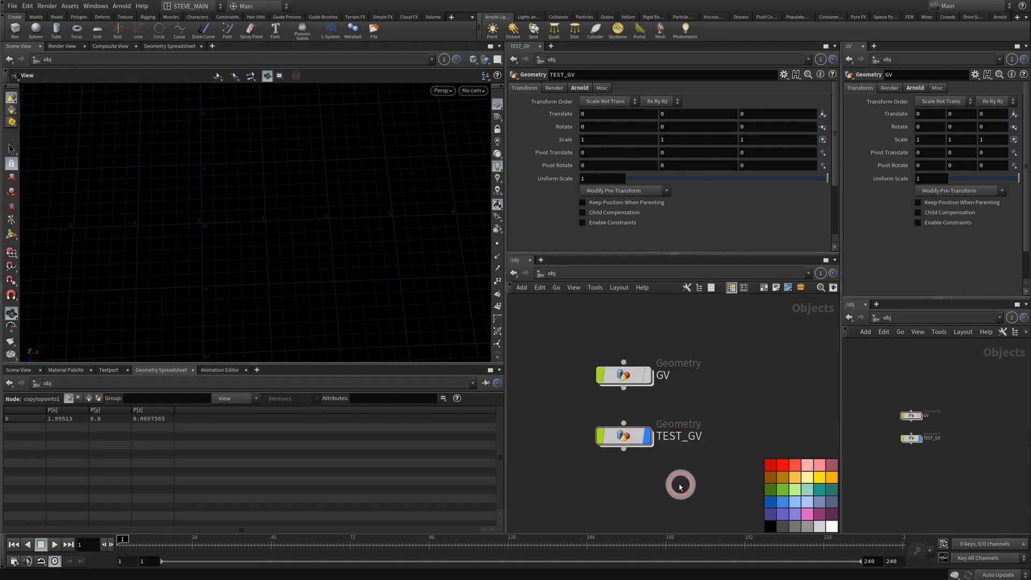
- Enter the TEST_GV network, add a Null node and colour it red
double_click(623, 435)
key(Tab)
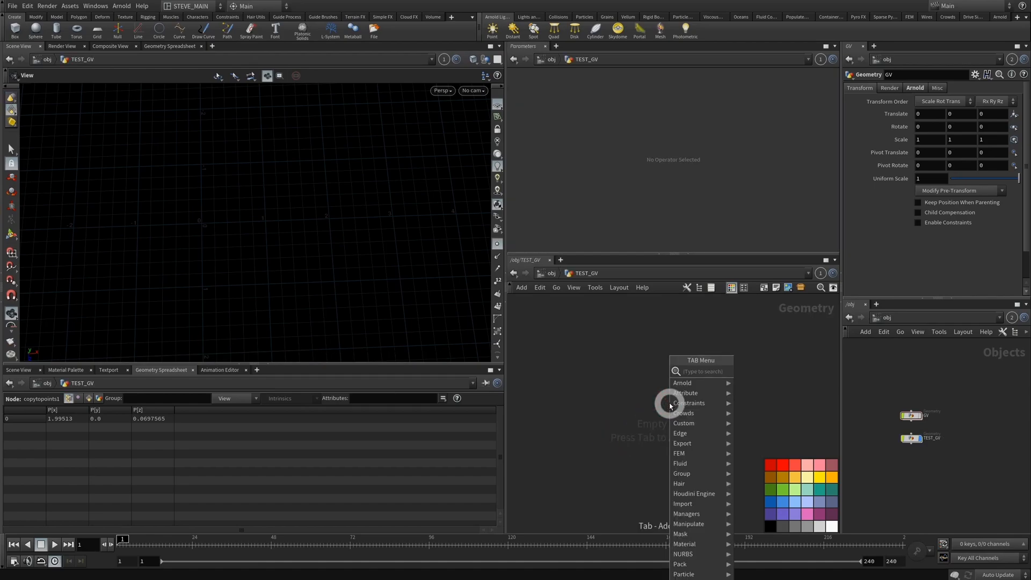
text(null)
key(Return)
click(569, 406)
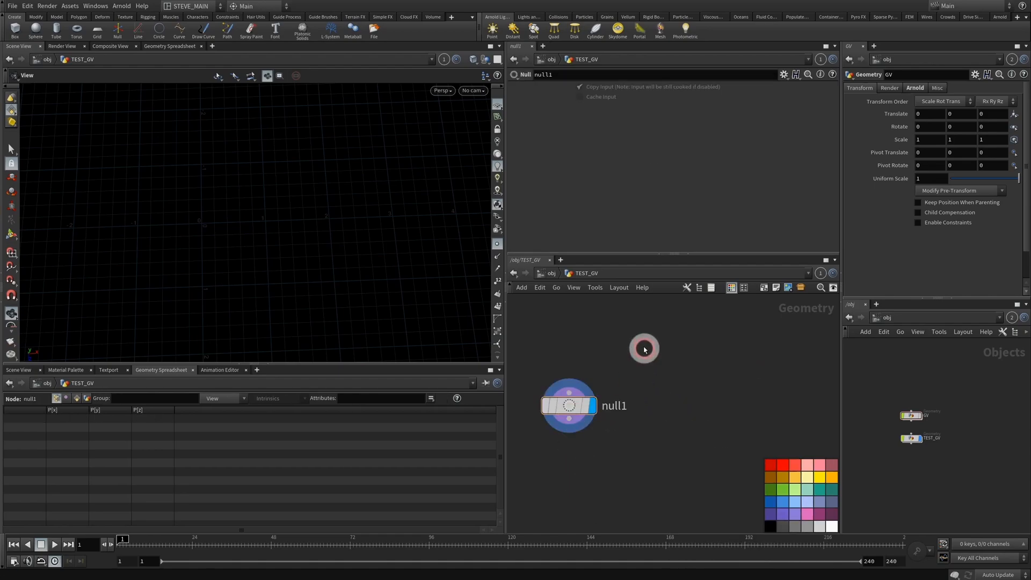
click(781, 466)
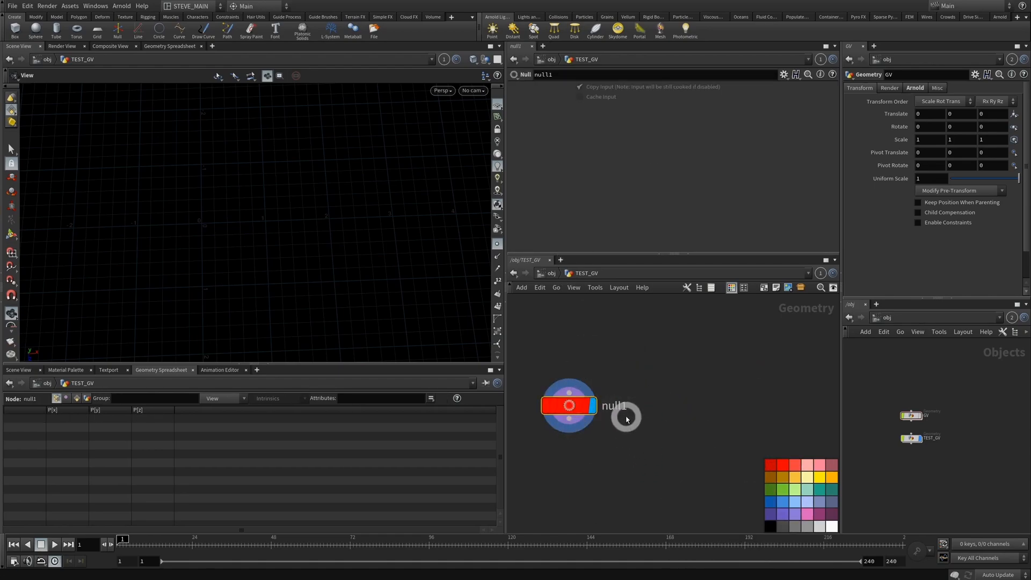
- Rename the red Null node as CONTROL
double_click(621, 408)
double_click(646, 407)
text(CONTRO)
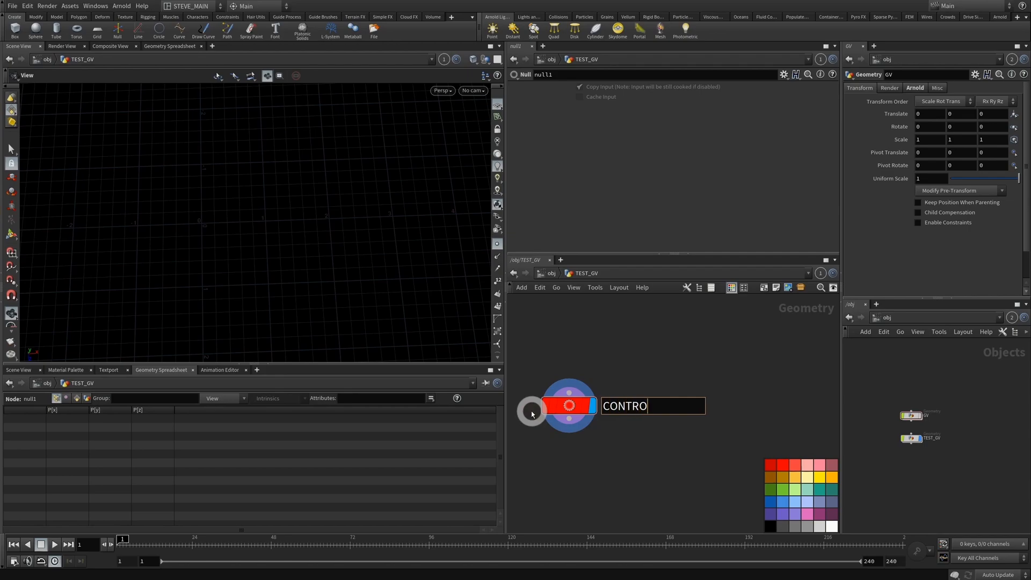
text(L)
key(Return)
- Add a Sphere node and an Add node side by side in the TEST_GV network
key(Tab)
text(sphere)
key(Return)
click(677, 366)
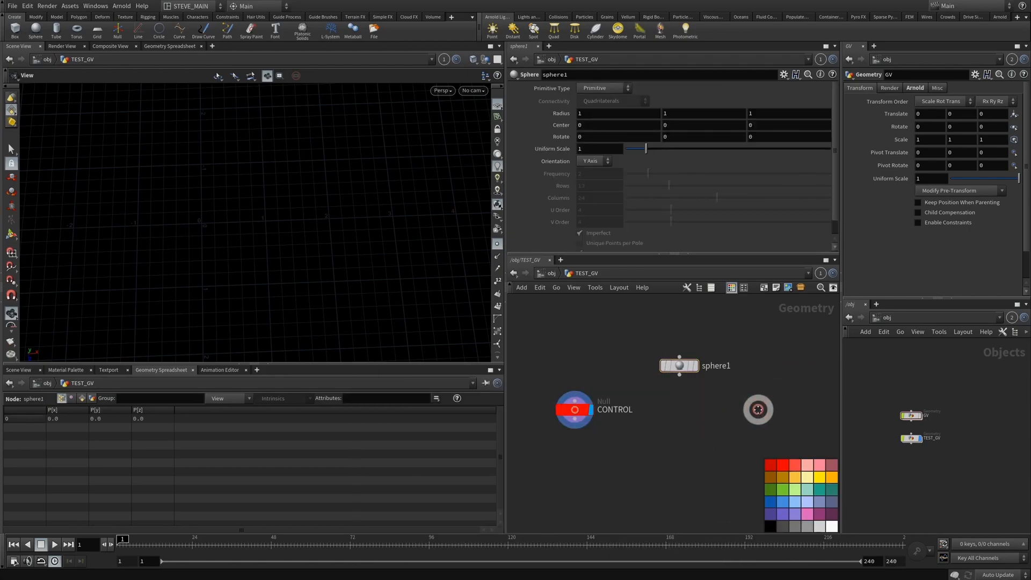
key(Tab)
text(add)
key(Return)
click(741, 362)
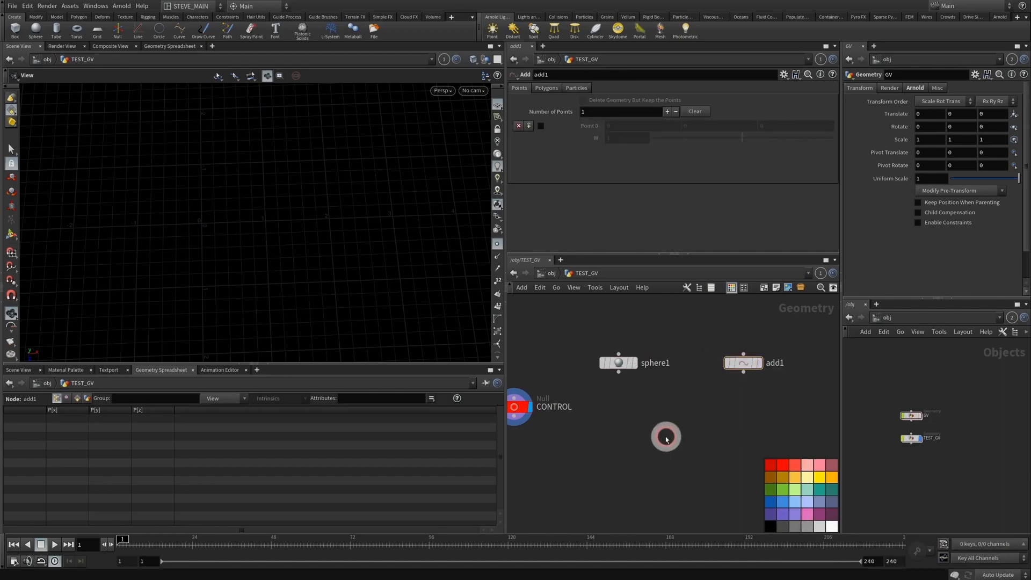
- Add a Copy to Points node, wiring the sphere into its first input and the Add node into its second
key(Tab)
text(copy)
key(Down)
key(Return)
click(660, 426)
click(618, 372)
click(668, 437)
click(743, 371)
click(683, 438)
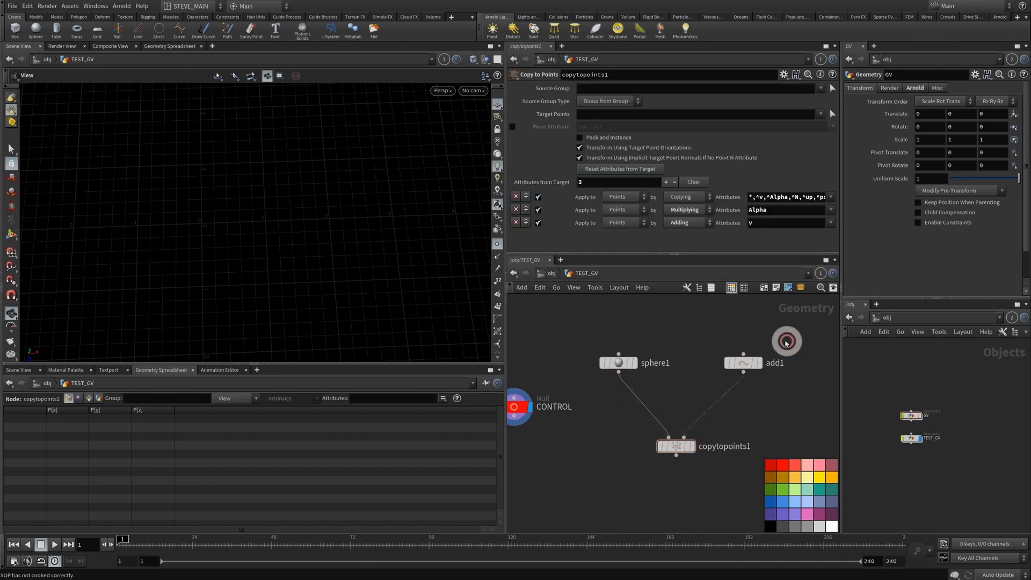
- Set the sphere's uniform scale to 0.2 and display the Copy to Points node
click(618, 362)
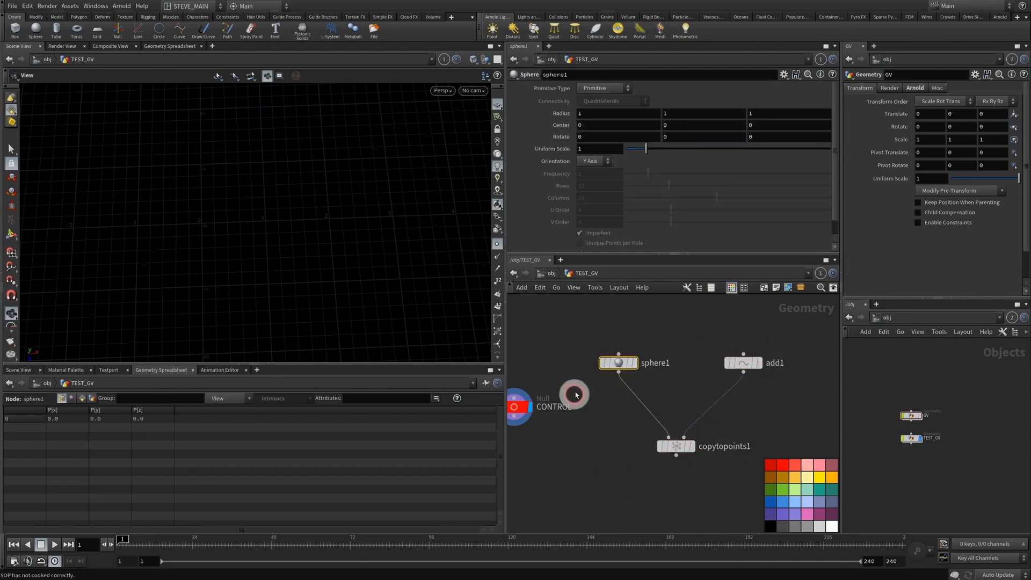
double_click(598, 151)
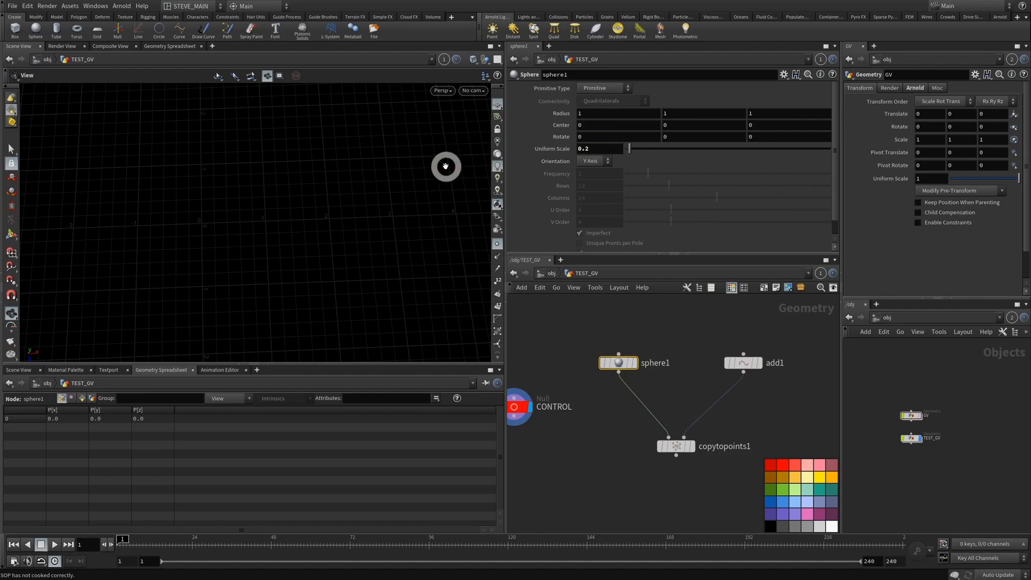
click(694, 450)
- Enable the Add node's Point 0 and set its expressions to cos($F) for X and sin($F) for Z, checking the motion on the timeline
click(728, 367)
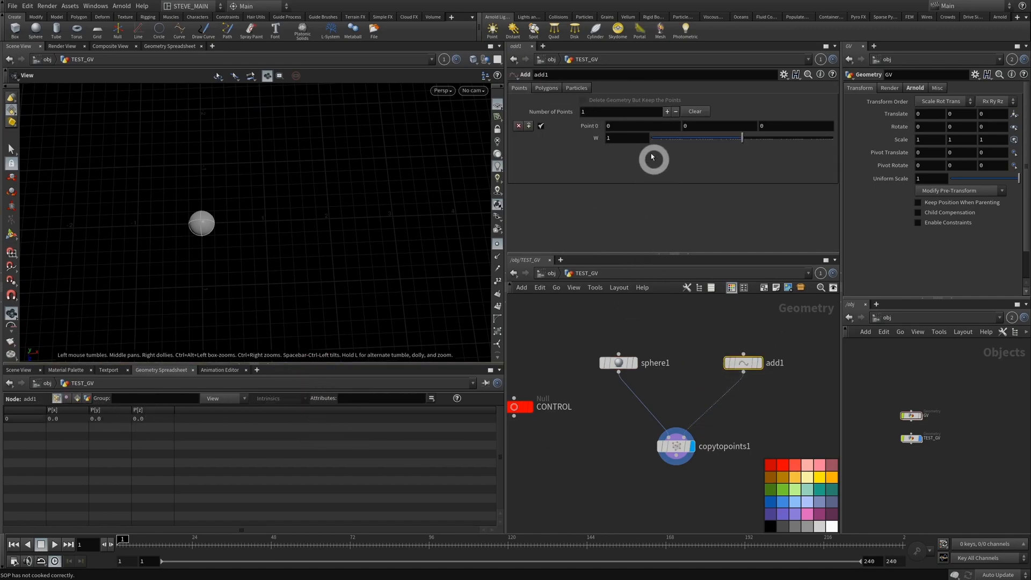
click(762, 126)
drag(764, 126, 719, 126)
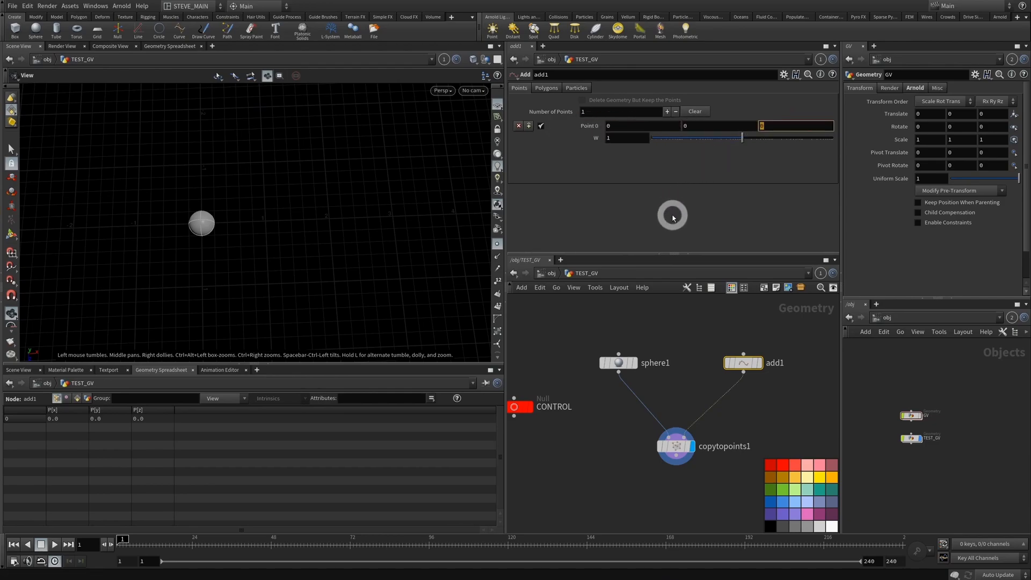
drag(628, 128, 594, 128)
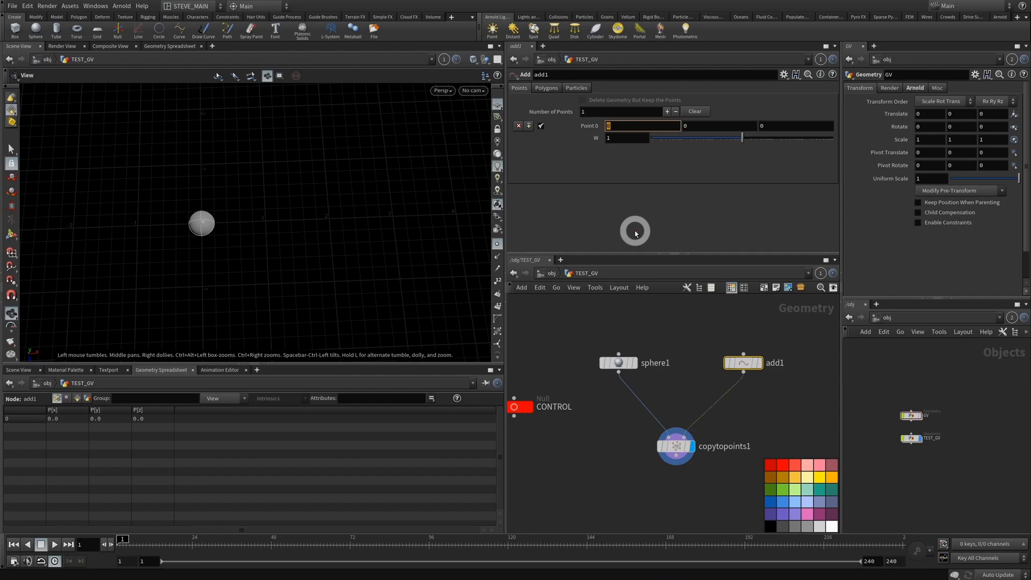
text(cos($F)
key(Return)
click(724, 126)
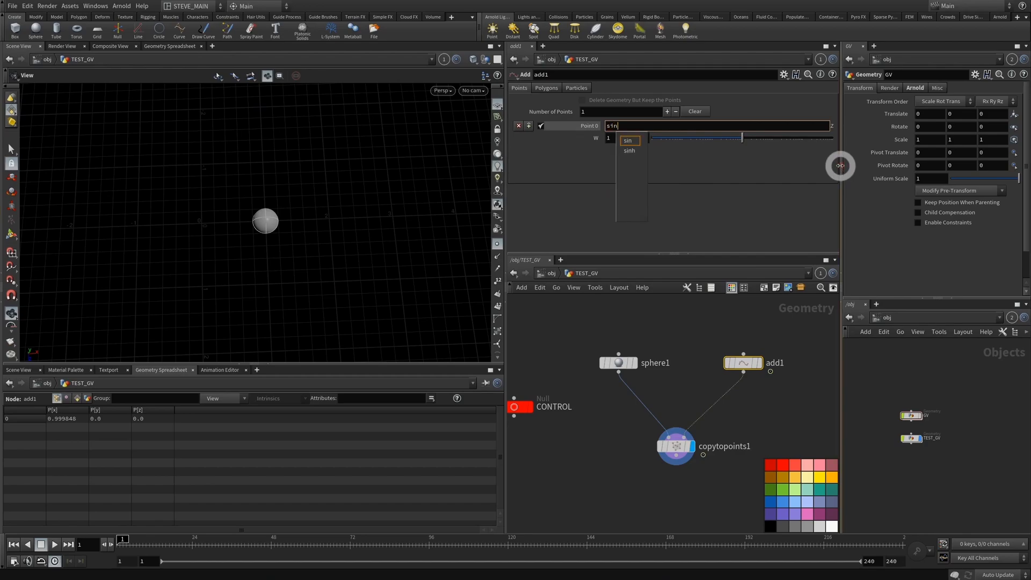
text(sin($F)
key(Return)
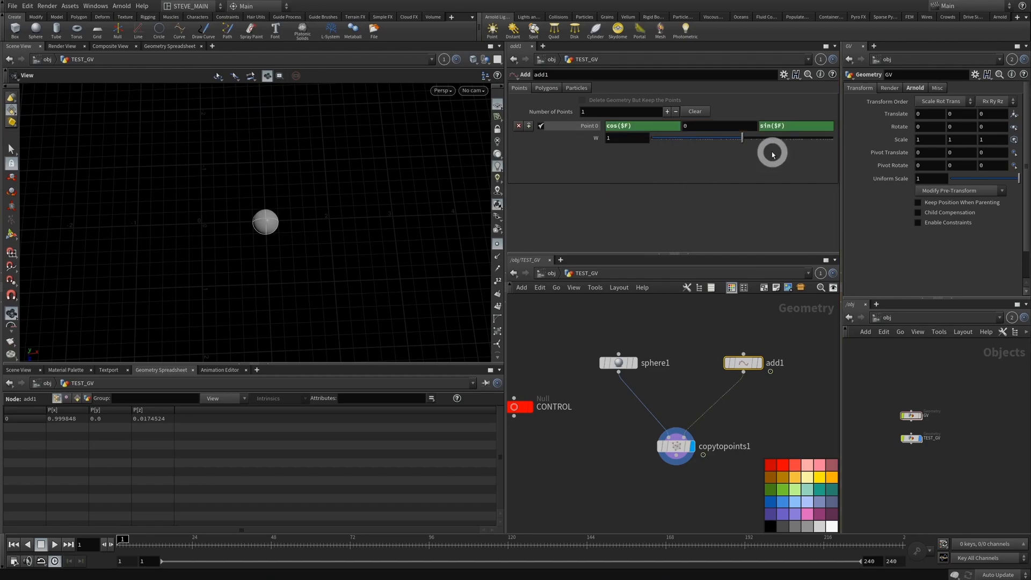
mouse_move(122, 539)
mouse_down()
mouse_move(891, 552)
mouse_move(121, 548)
mouse_up()
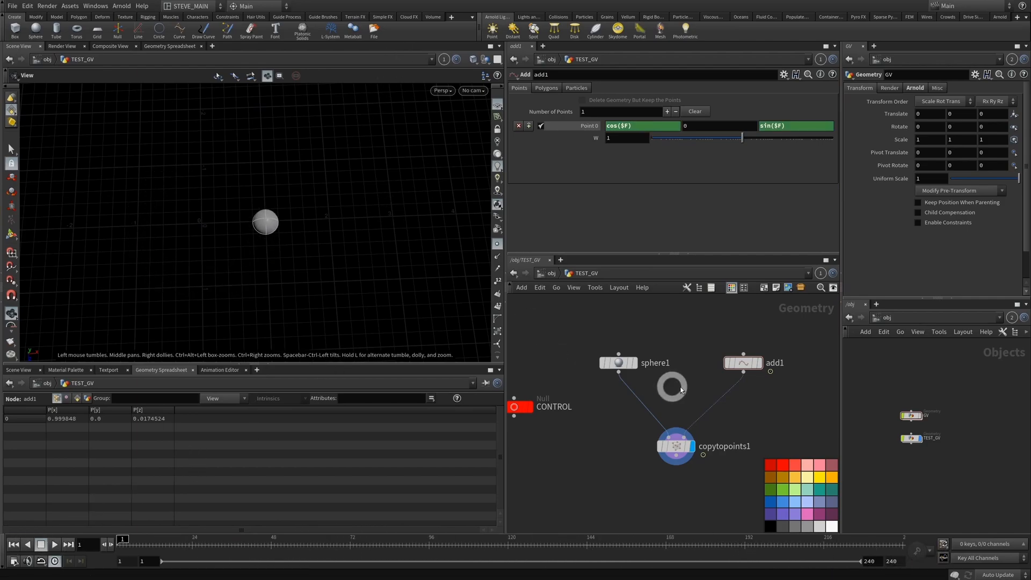
- Look up the fifth Add node's expressions in the GV network and return to the TEST_GV network
click(551, 273)
double_click(625, 375)
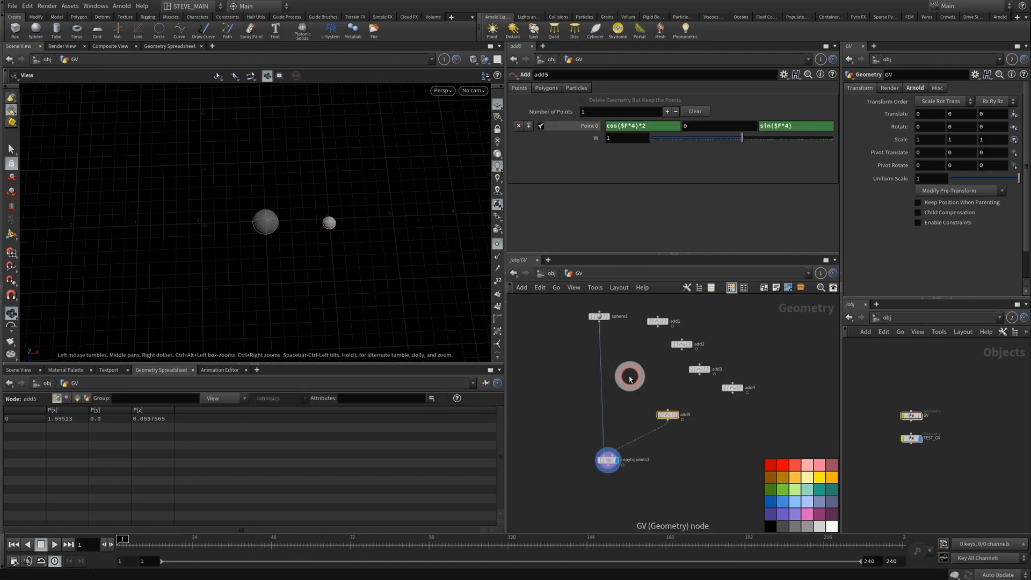
click(552, 273)
double_click(638, 435)
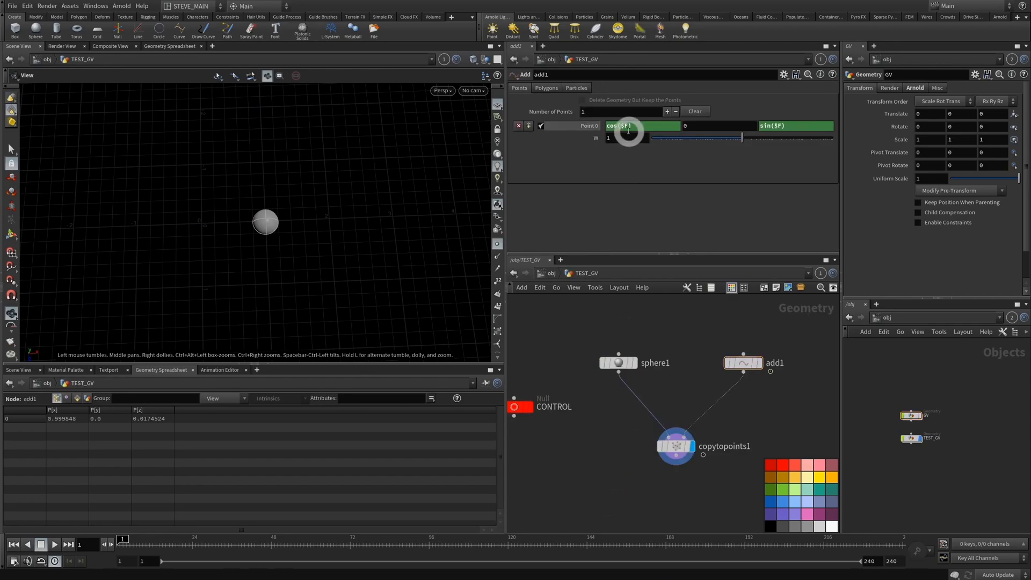
click(678, 127)
click(800, 333)
click(781, 125)
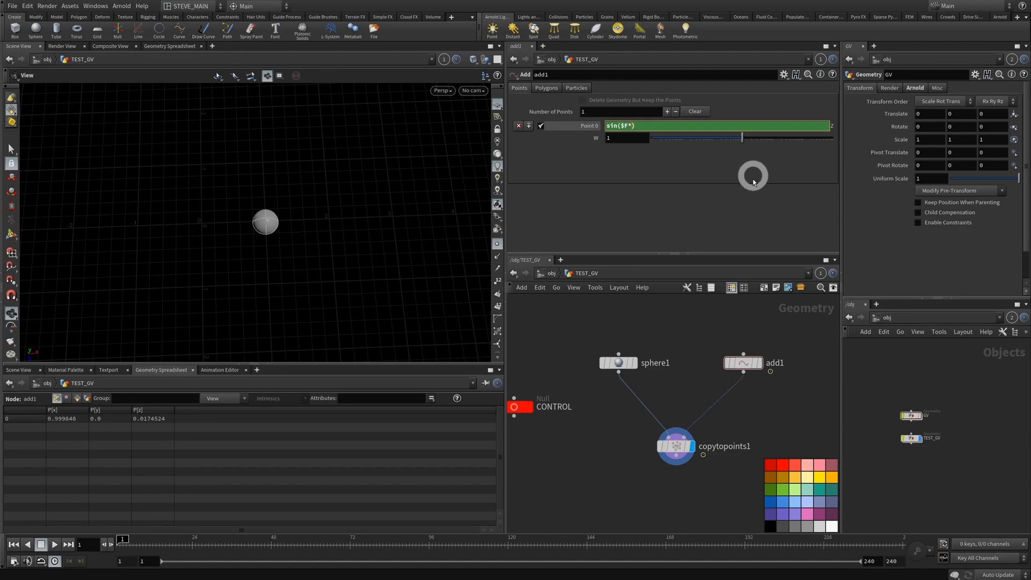
click(805, 356)
click(626, 126)
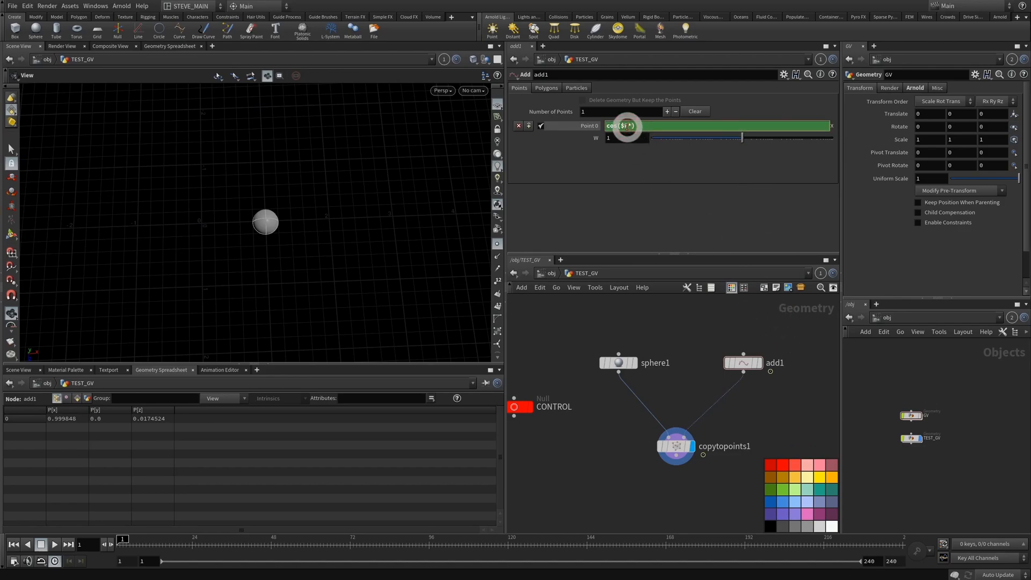
click(675, 216)
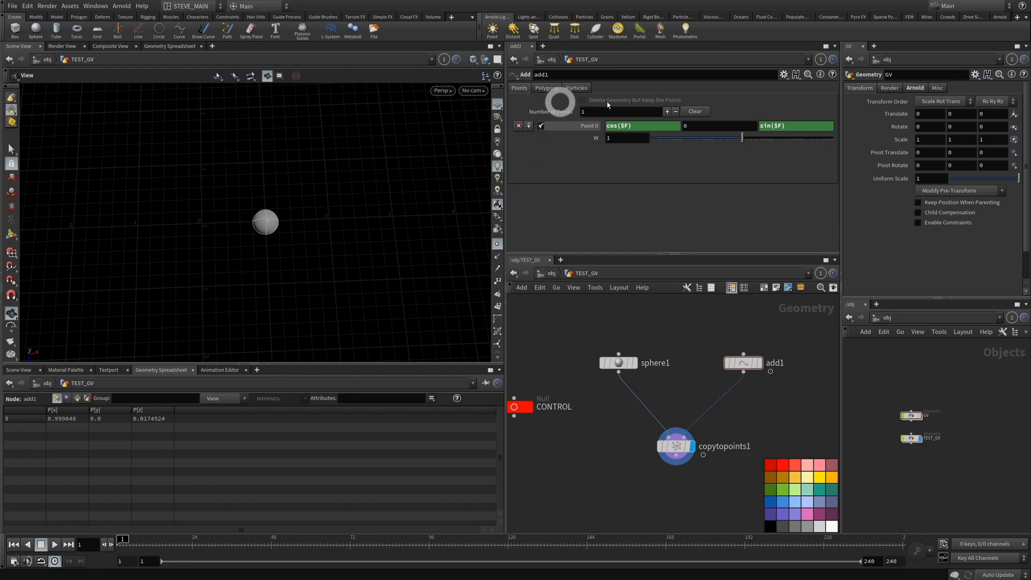
- Set the Add node's Point 0 expressions to cos($F*10) for X and sin($F*10) for Z, checking the motion on the timeline
click(633, 127)
text(*10)
key(Return)
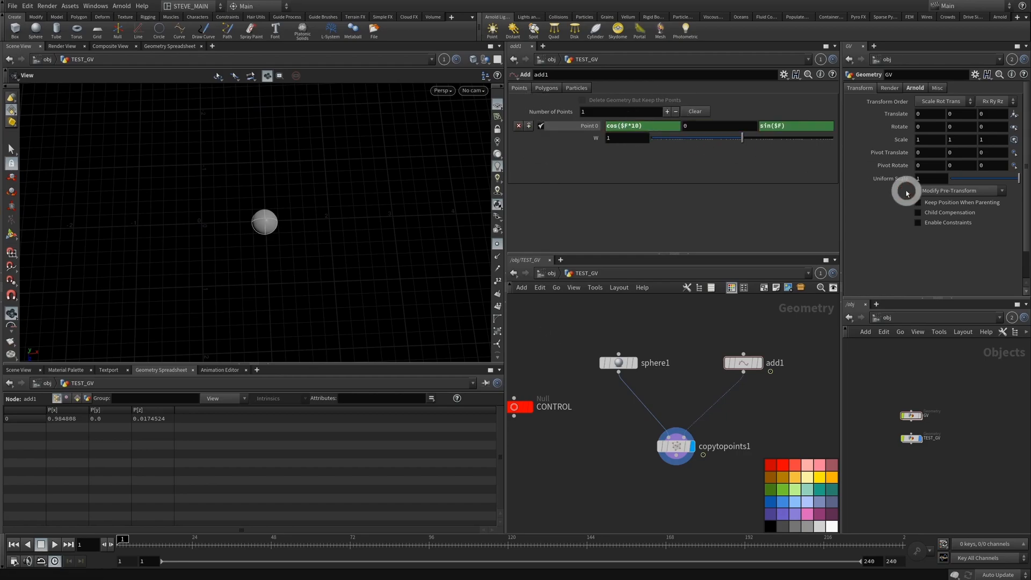
click(778, 125)
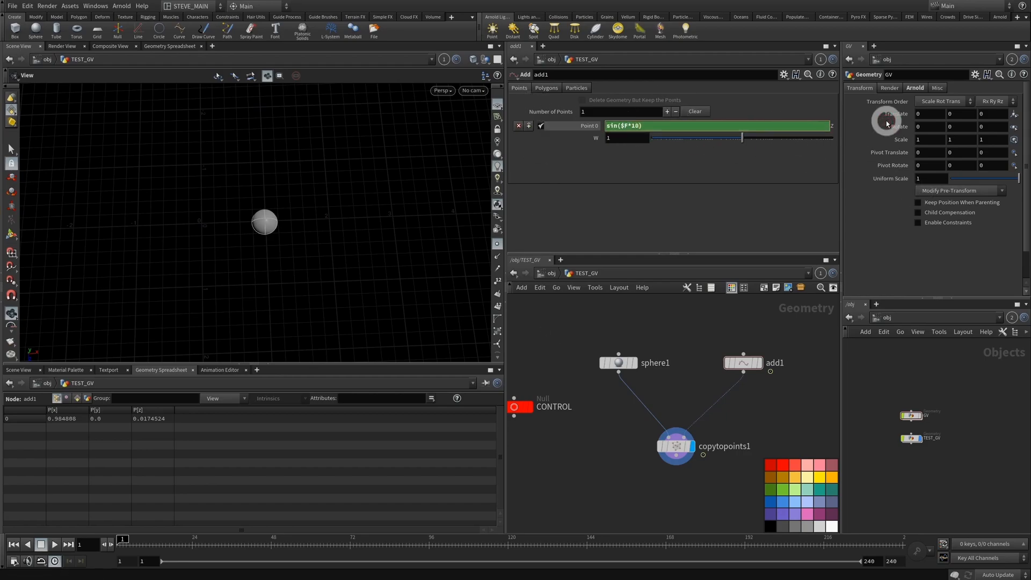
key(Return)
drag(122, 540, 101, 524)
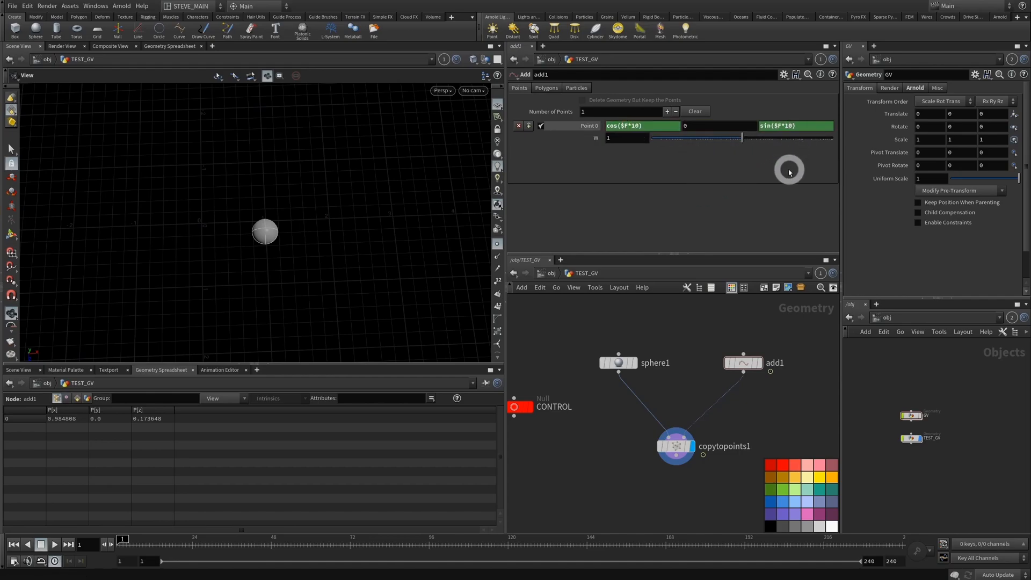
double_click(636, 126)
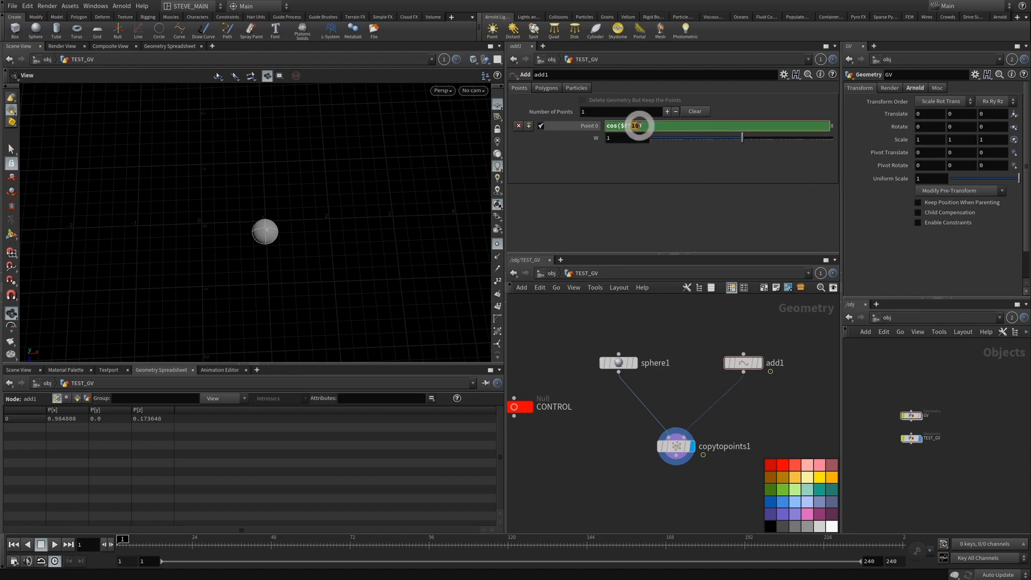
click(679, 174)
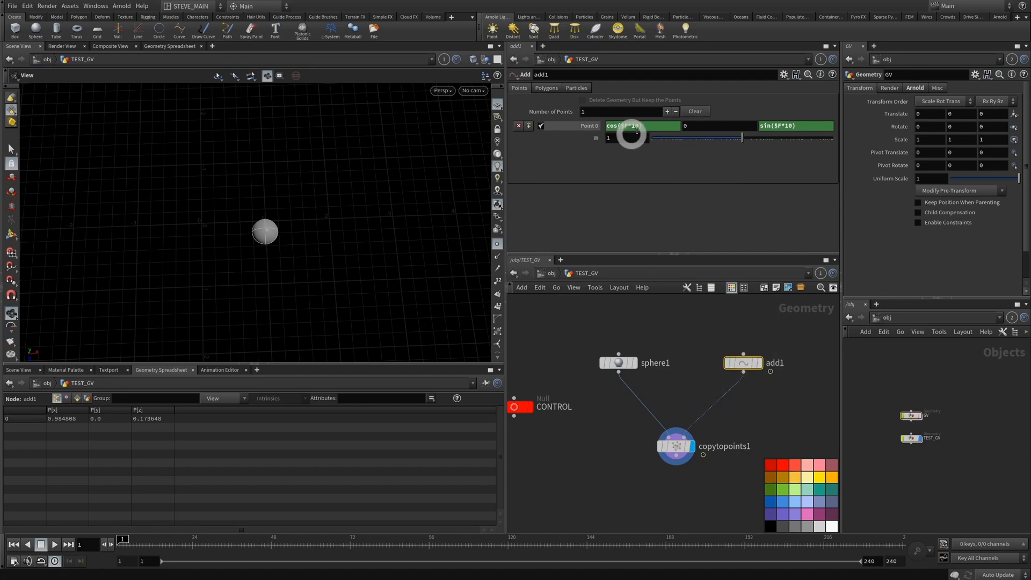
click(743, 221)
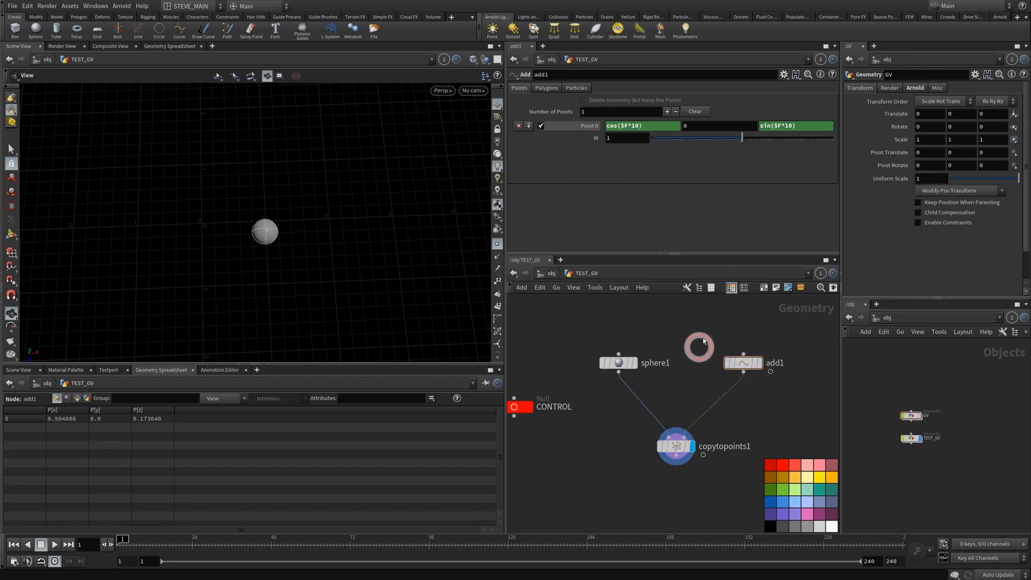
- Add a float parameter with name and label SPEED to the Add node's parameter interface, below the Particles folder
click(784, 75)
click(789, 85)
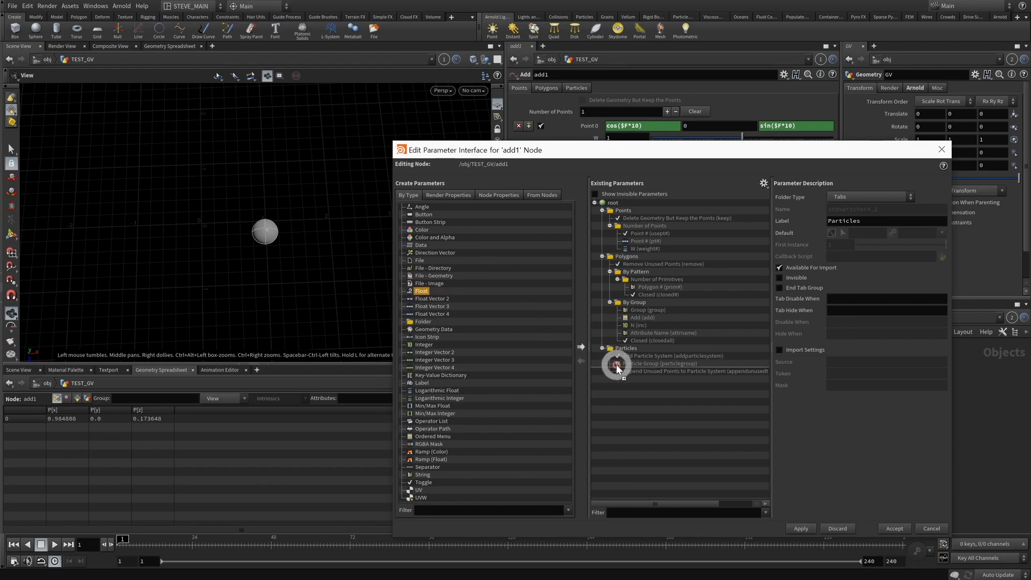
drag(623, 372, 617, 370)
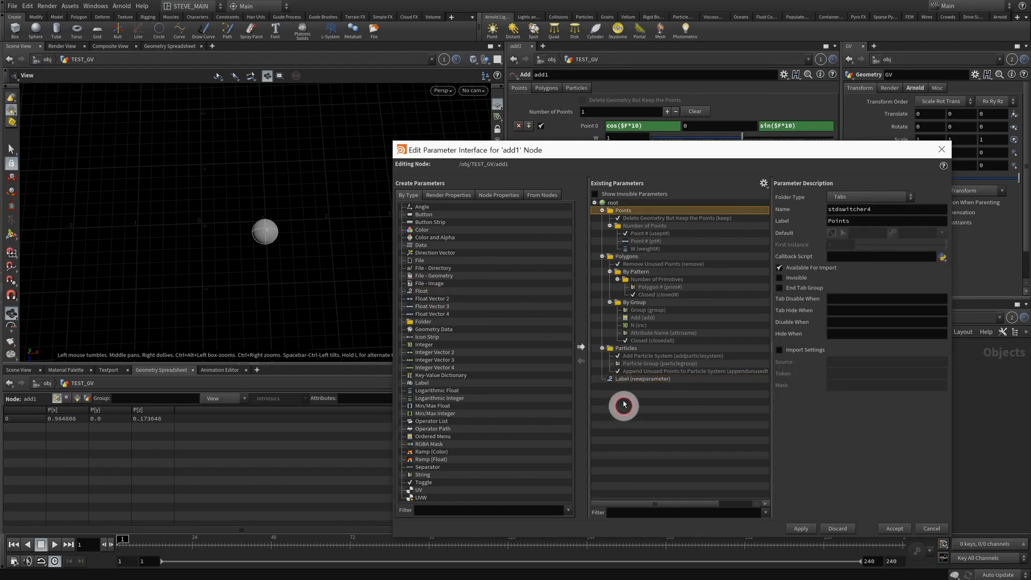
double_click(887, 209)
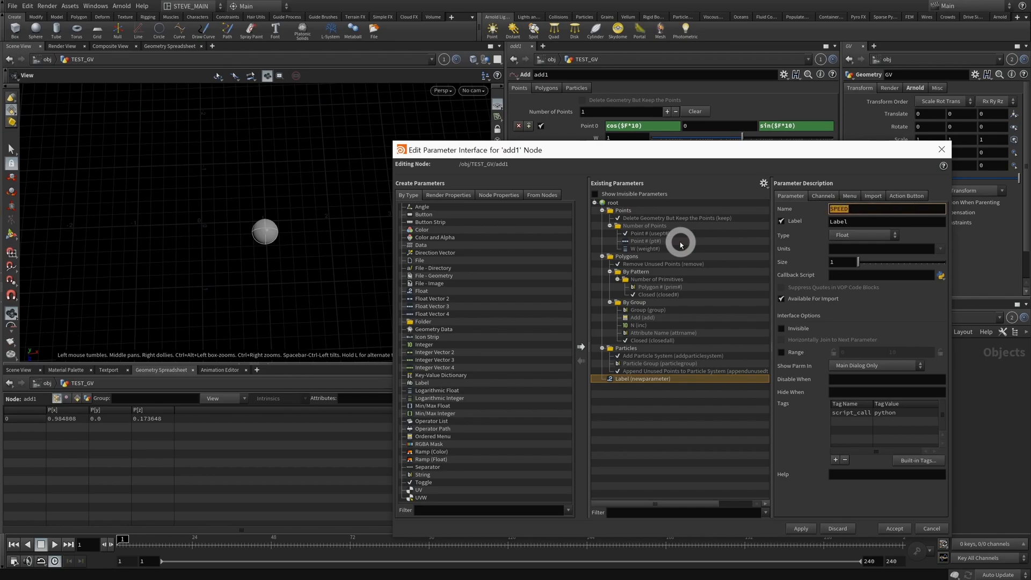
key(Tab)
text(SPEED)
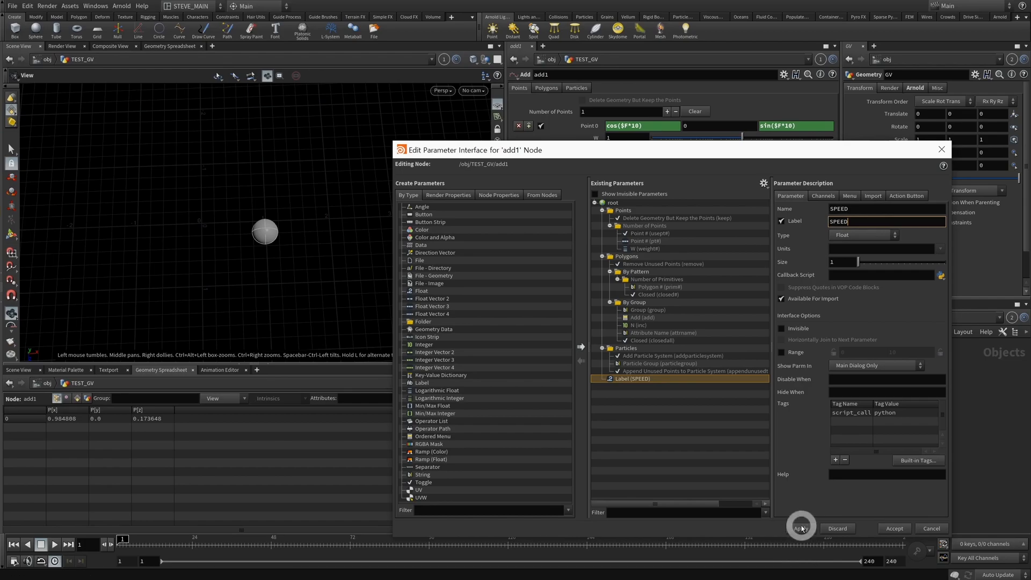
click(801, 528)
drag(748, 149, 738, 271)
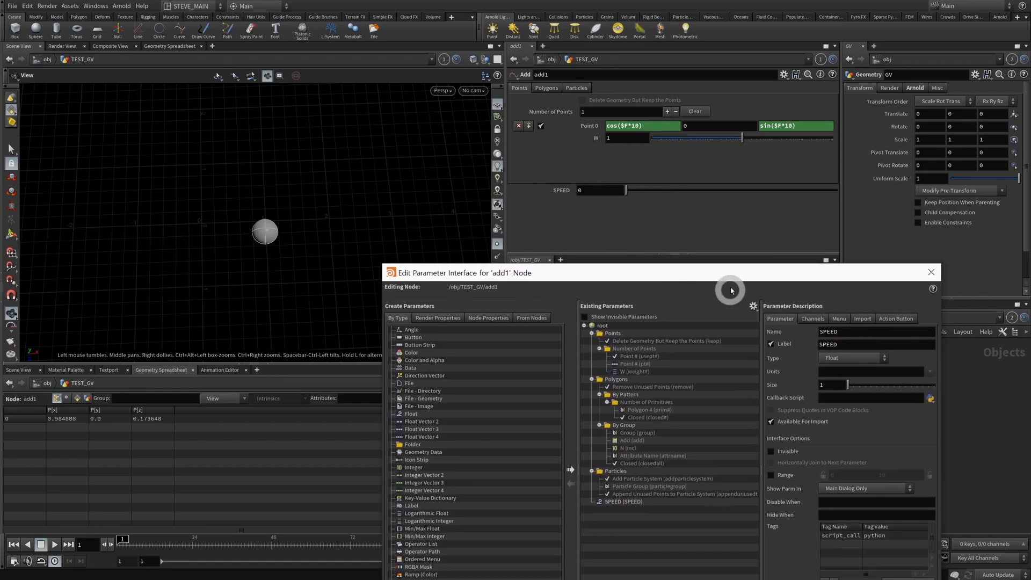
drag(730, 274, 697, 166)
click(850, 542)
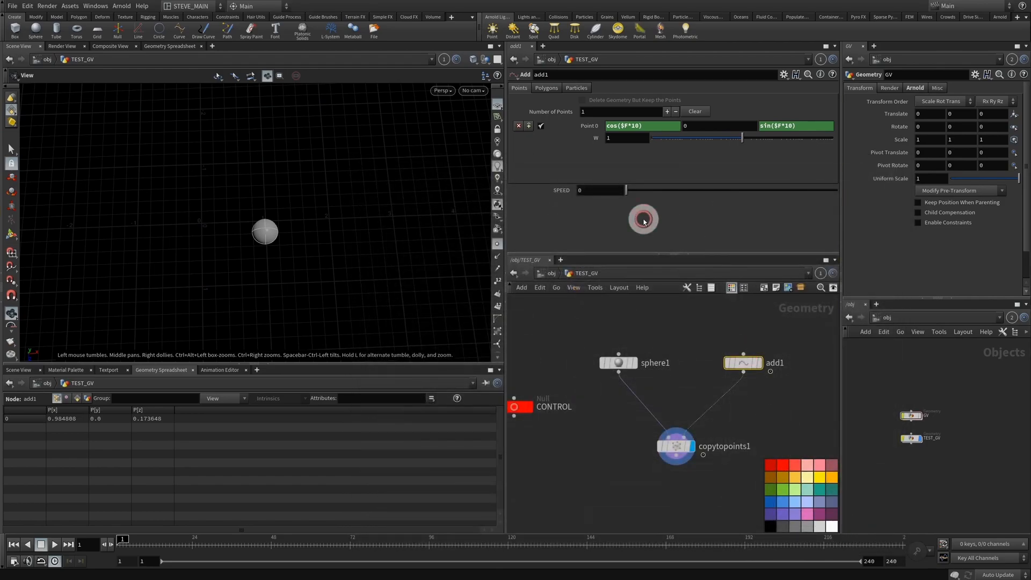
double_click(635, 125)
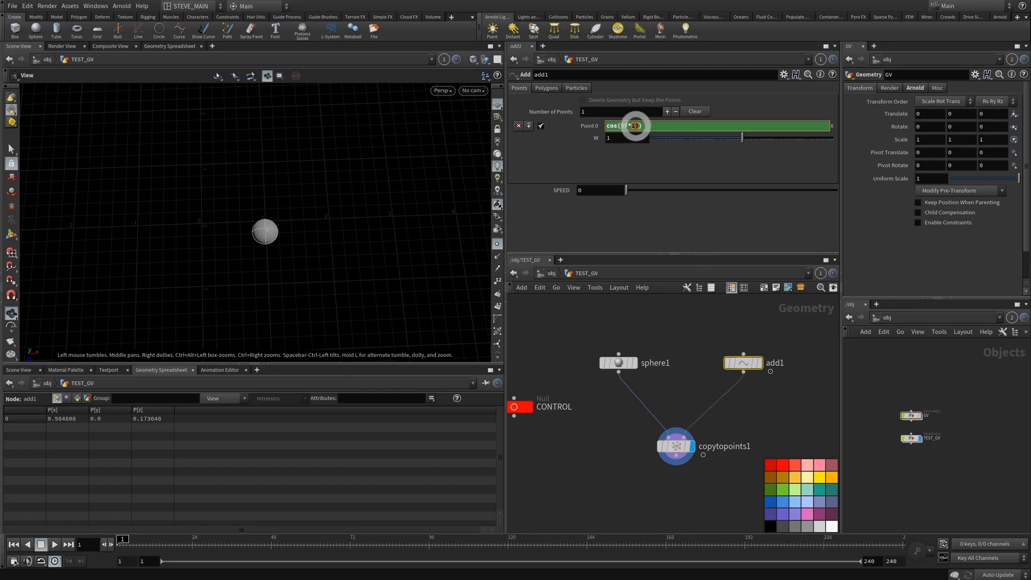
click(639, 242)
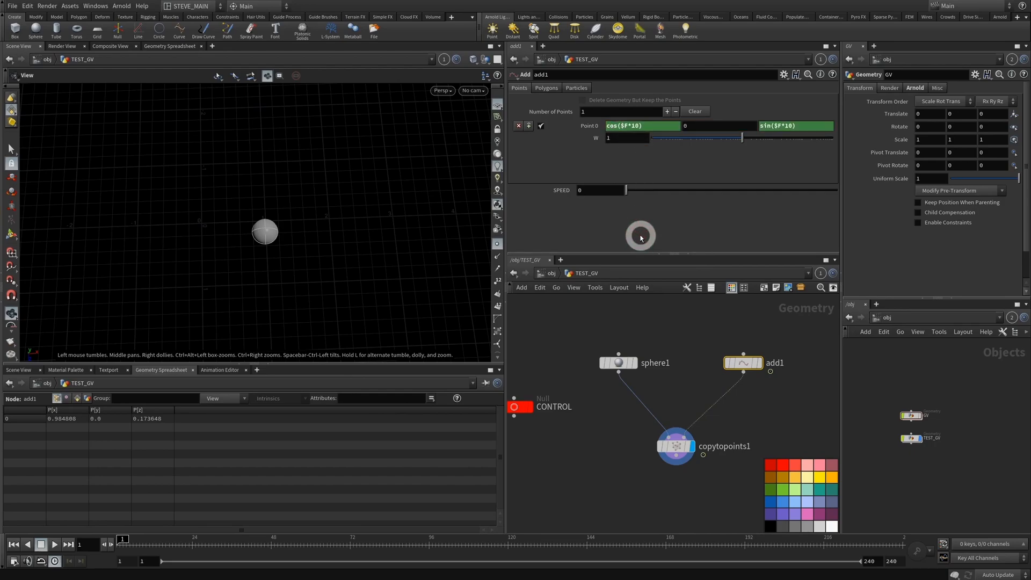
right_click(603, 191)
click(578, 216)
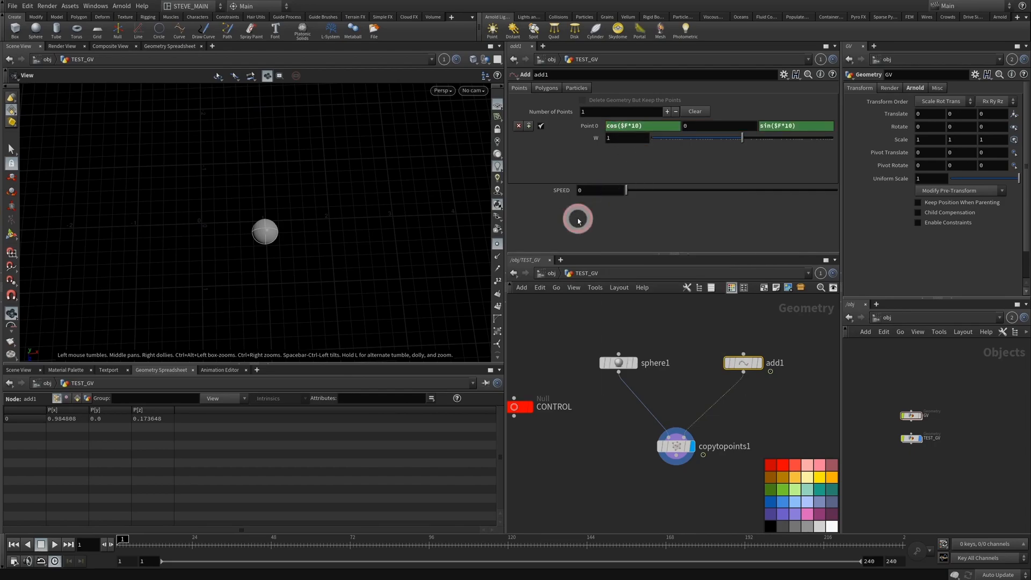
right_click(590, 190)
click(614, 257)
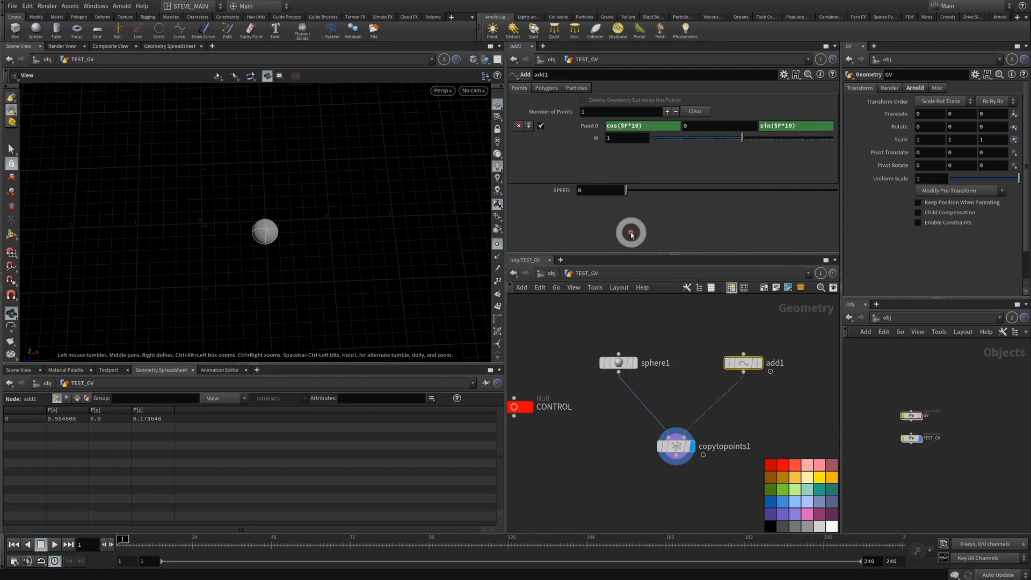
click(648, 127)
right_click(651, 127)
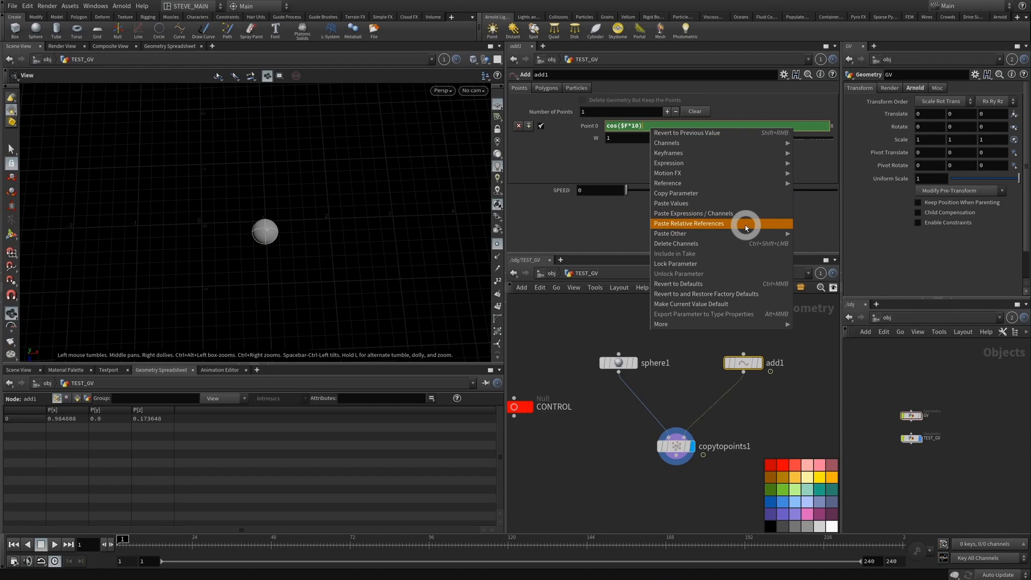
click(630, 226)
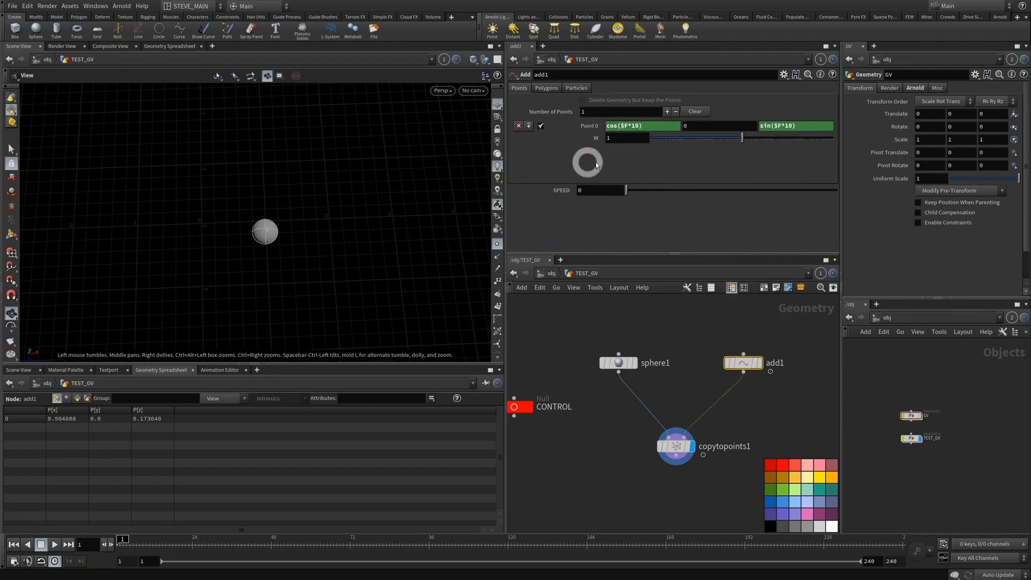
- Link Point 0 to the SPEED parameter, using cos($F*ch(SPEED)) for X and sin($F*ch(SPEED)) for Z
click(632, 126)
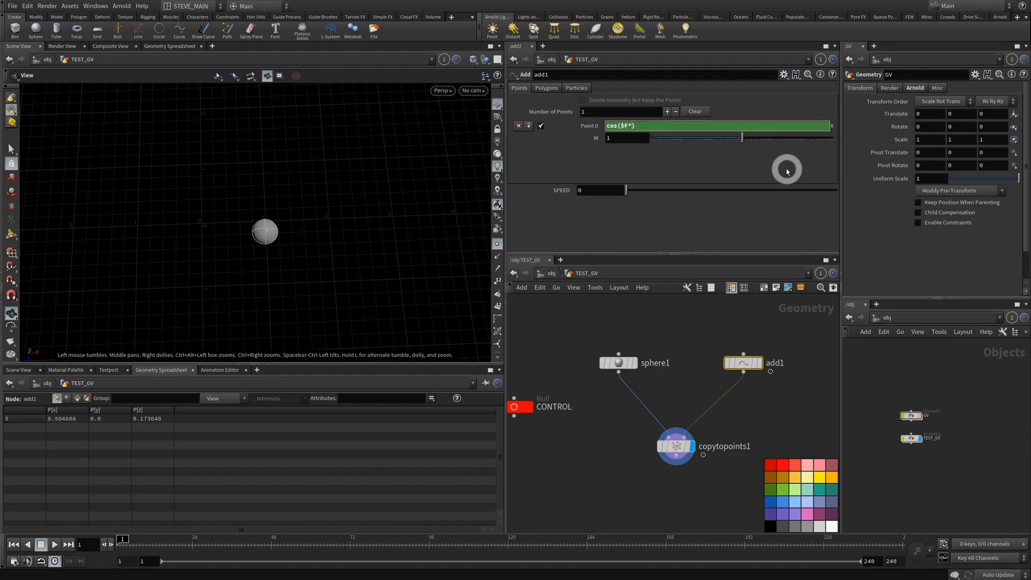
text(ch())
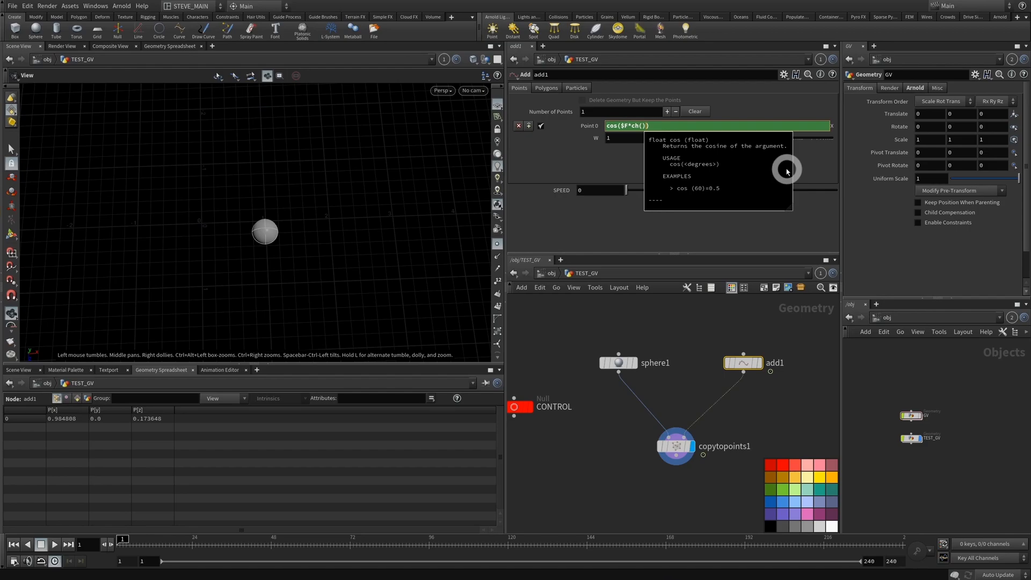
click(584, 223)
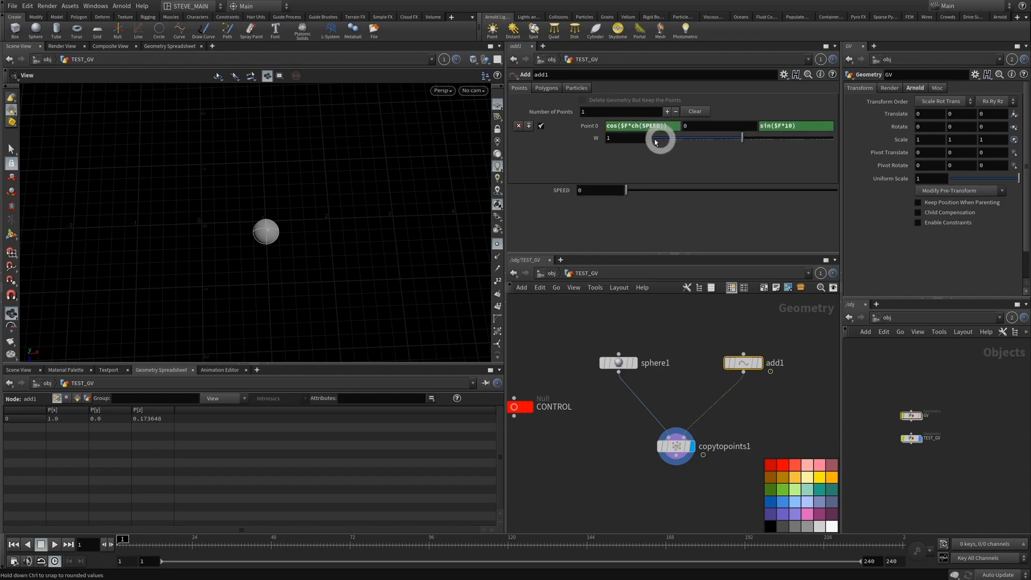
click(790, 125)
text(ch()))
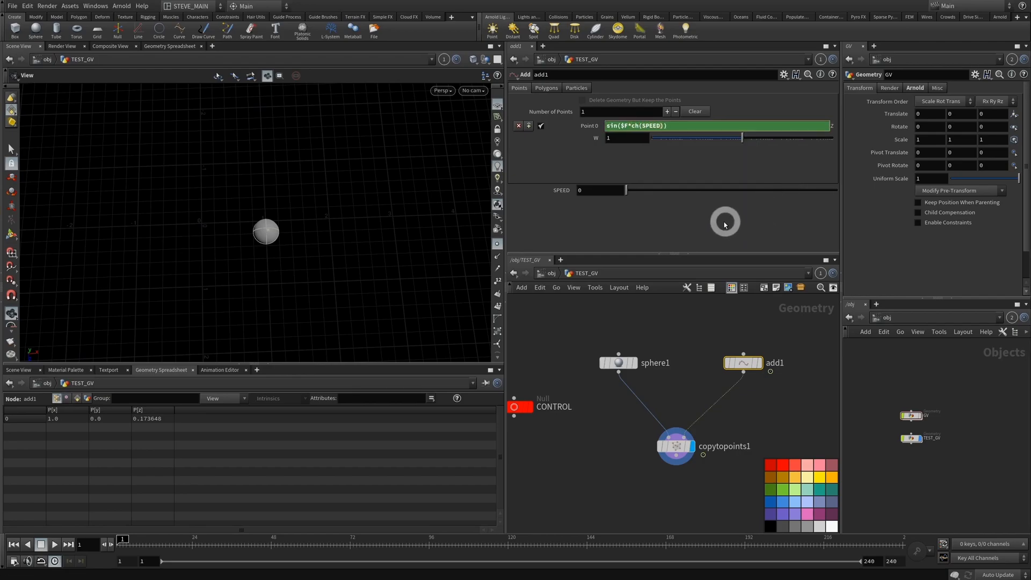
key(Return)
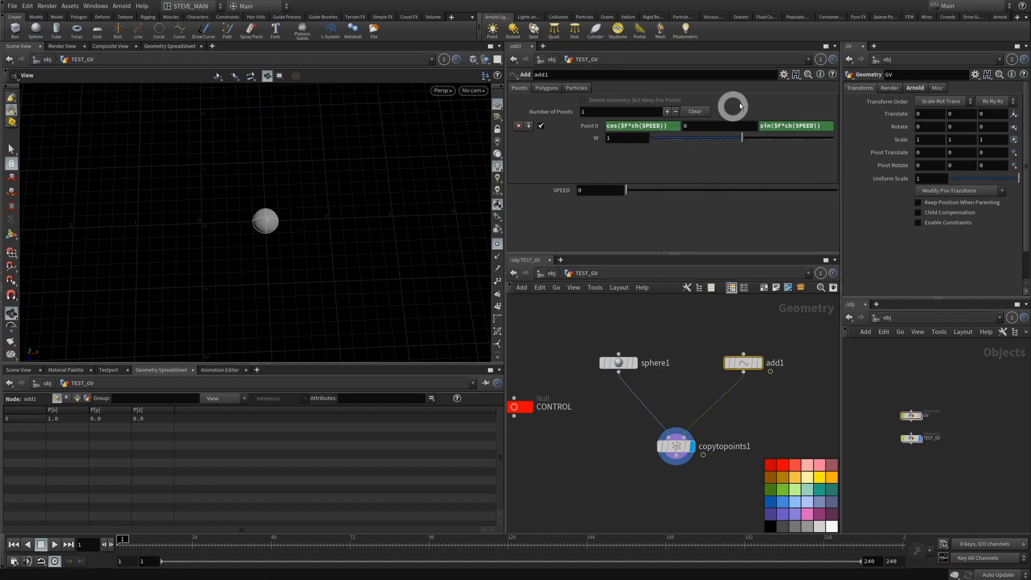
- Scrub the timeline to check the sphere's motion and set the Add node's SPEED to 2
click(598, 190)
mouse_move(123, 541)
mouse_down()
mouse_move(877, 554)
mouse_move(403, 552)
mouse_move(363, 519)
mouse_move(652, 540)
mouse_move(122, 542)
mouse_move(867, 525)
mouse_move(192, 556)
mouse_move(783, 543)
mouse_move(121, 550)
mouse_up()
click(610, 190)
text(2)
key(Return)
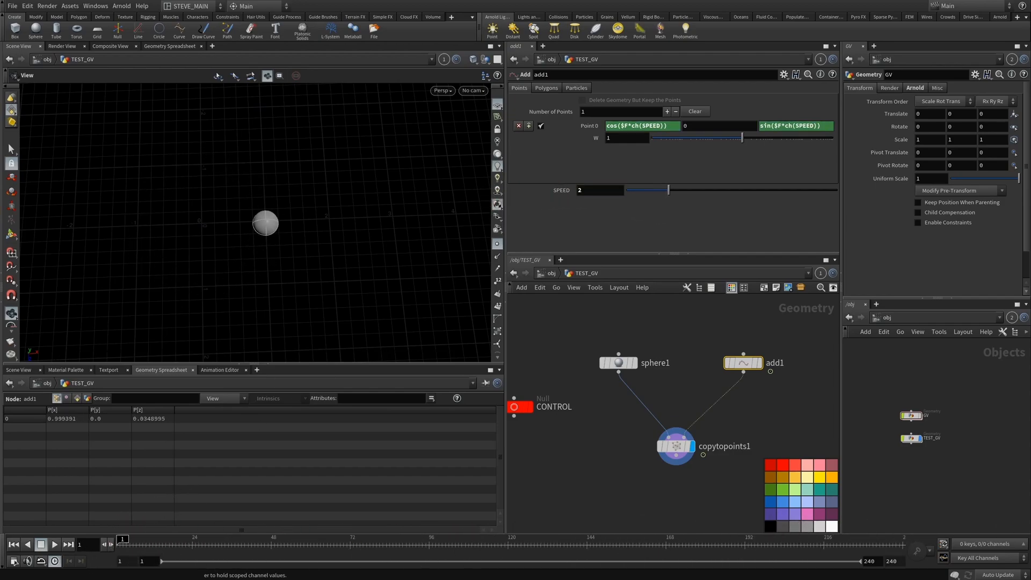
- Set the Add node's SPEED to 10 and scrub the timeline to check the sphere's circular motion
drag(619, 189, 346, 205)
text(10)
key(Return)
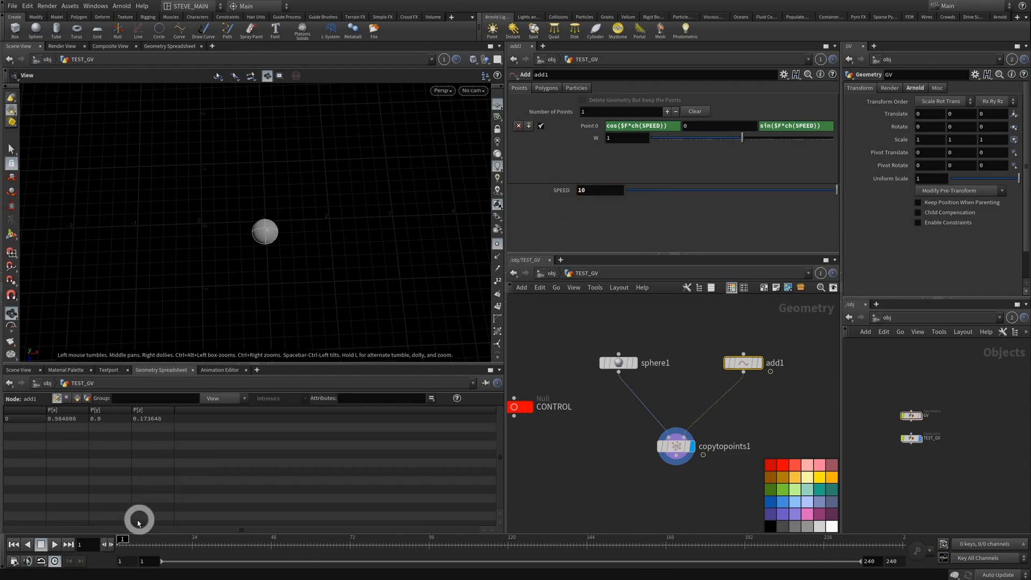
drag(122, 539, 66, 559)
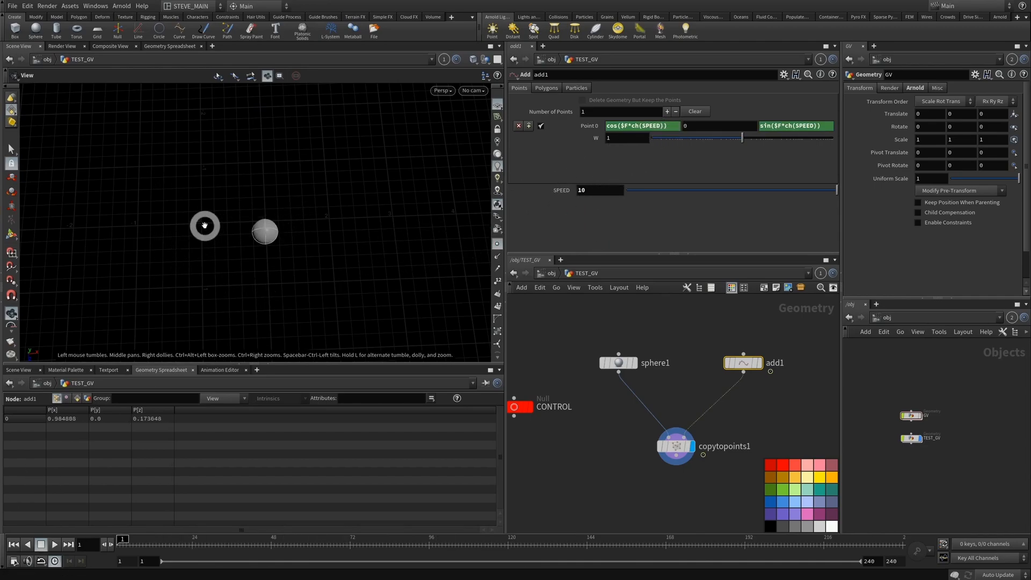
drag(202, 224, 204, 288)
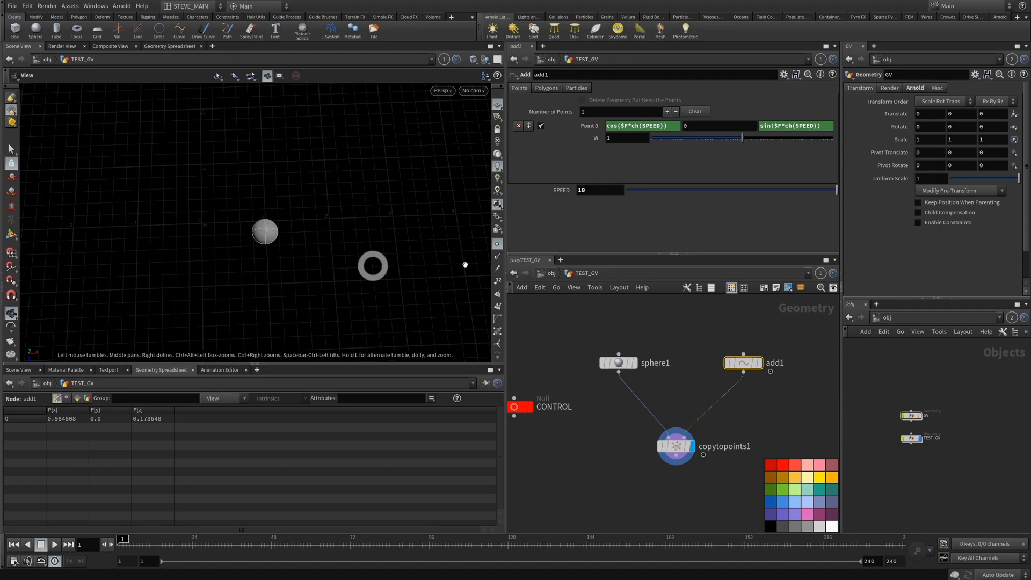
- Add a float parameter with name and label XRAD below SPEED in the Add node's parameter interface
click(784, 74)
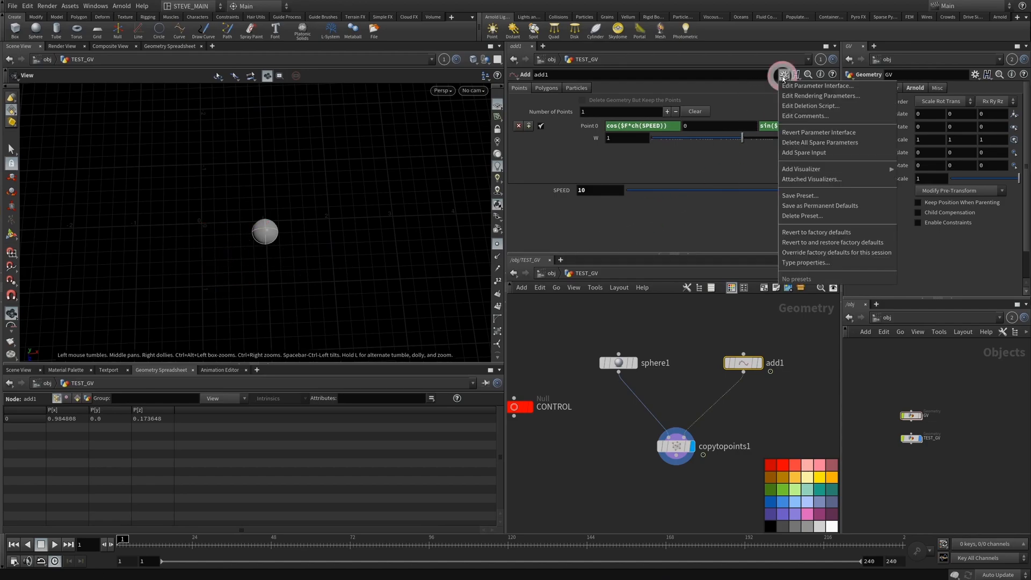
click(814, 86)
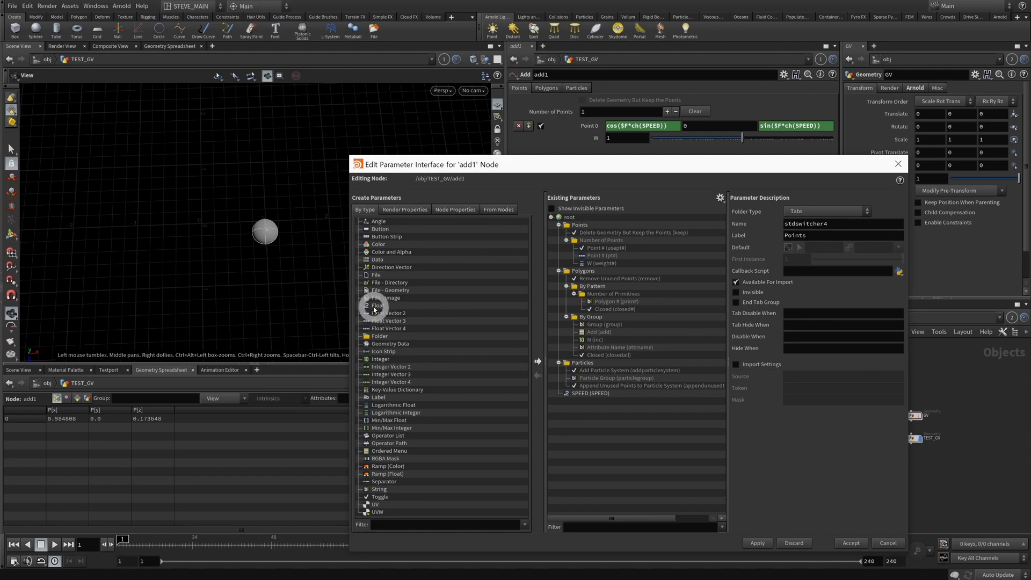
drag(601, 394, 601, 398)
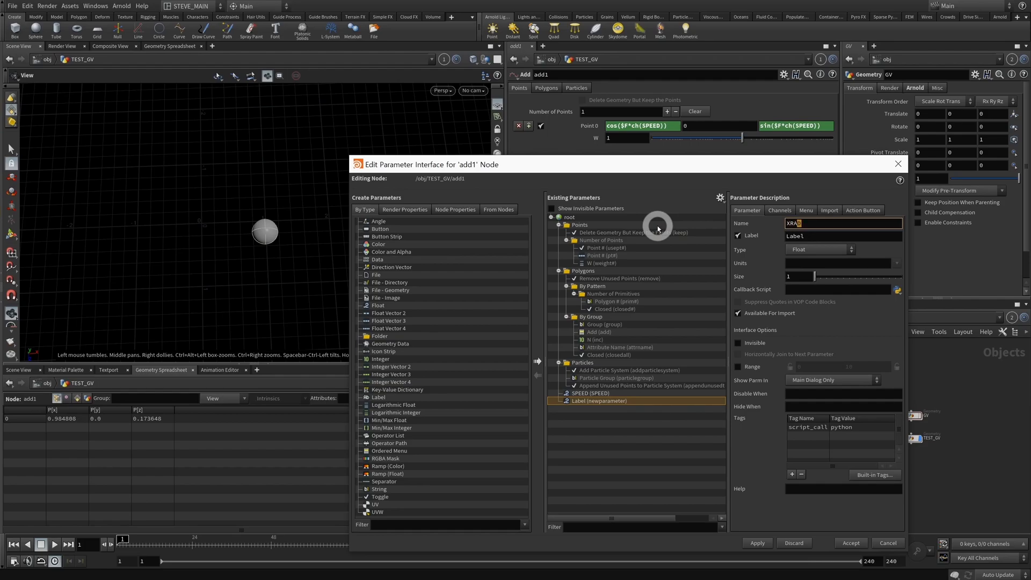
key(Tab)
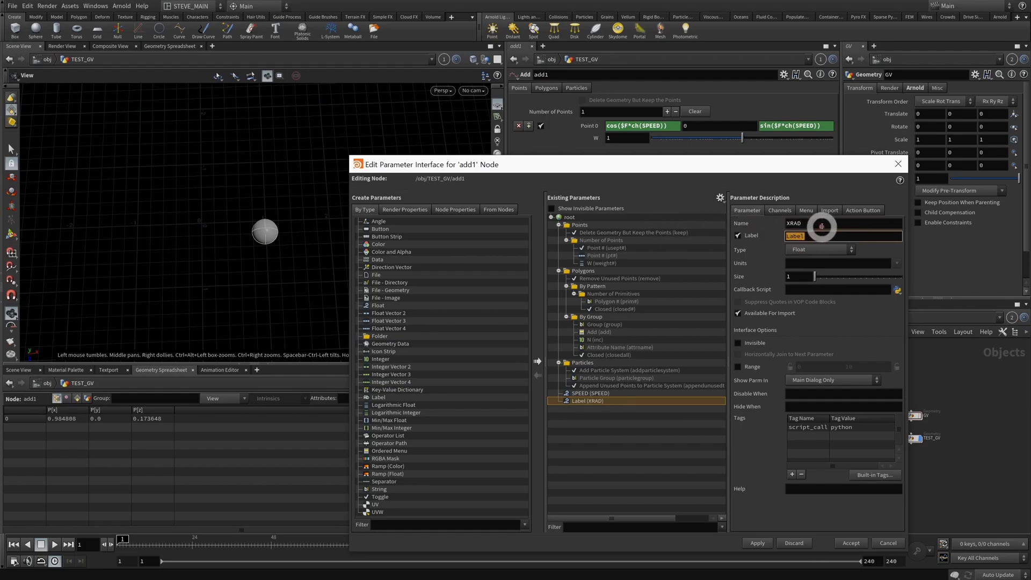
text(XRAD)
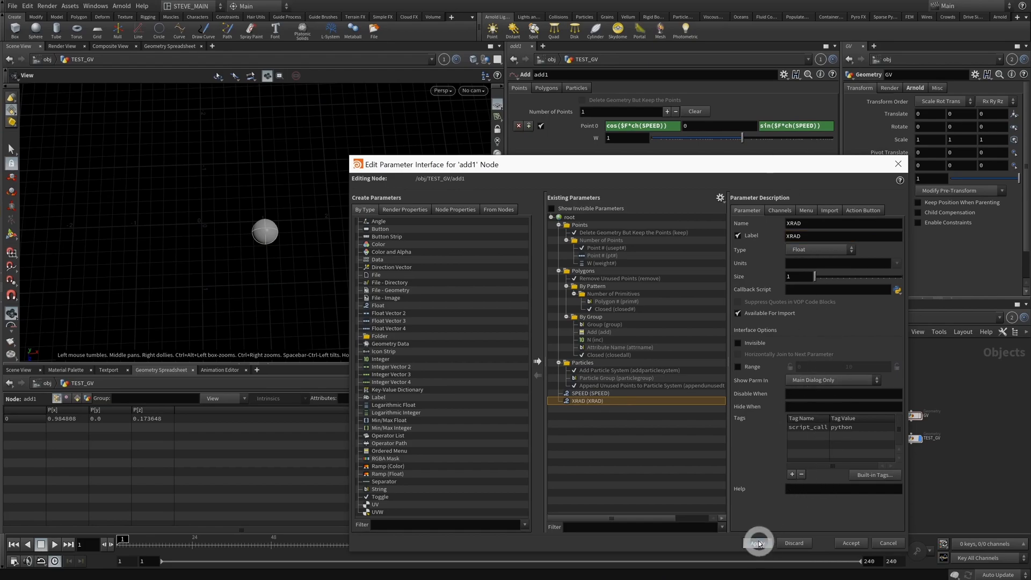
click(757, 543)
- Add a float parameter with name and label ZRAD below XRAD and accept the Add node's parameter interface changes
drag(550, 389, 585, 396)
double_click(794, 222)
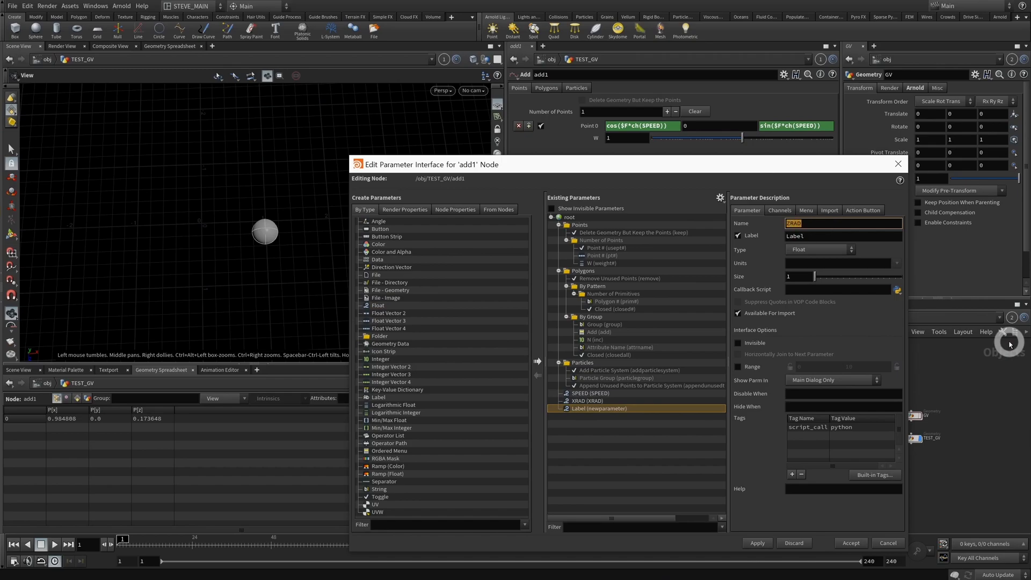
double_click(816, 235)
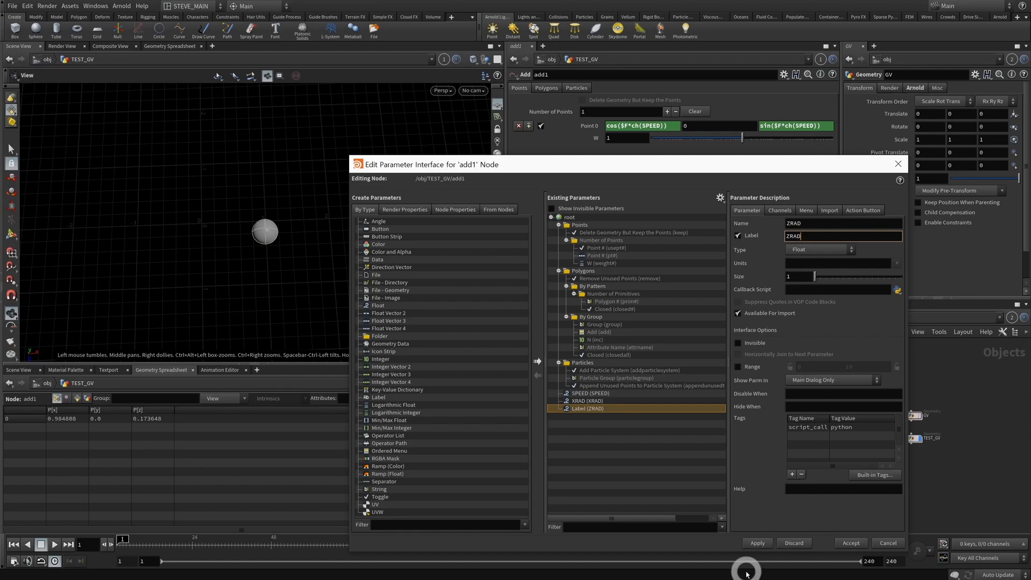
click(763, 543)
click(849, 542)
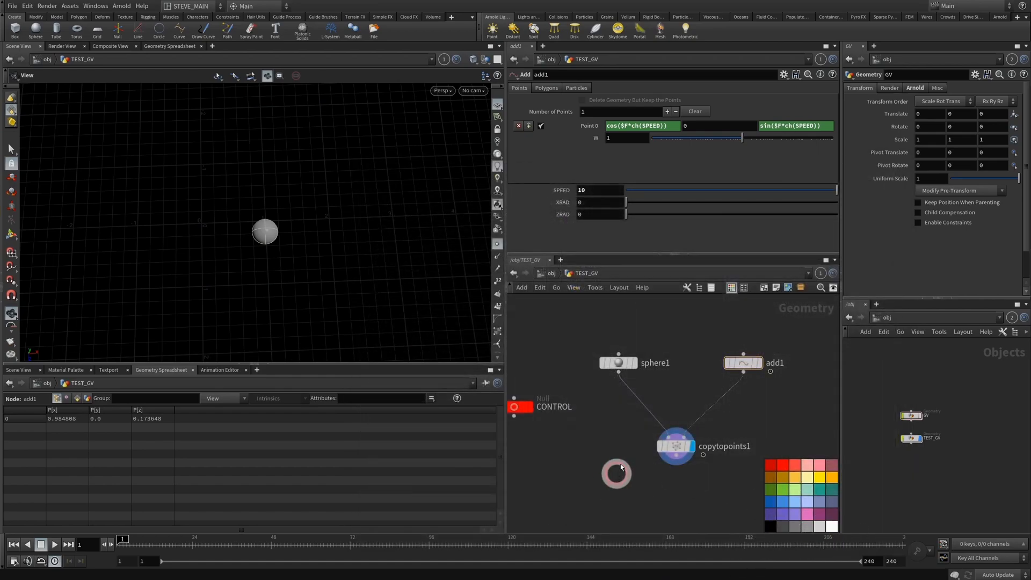
- Multiply the Add node's point 0 X cosine expression by ch(XRAD)
click(662, 127)
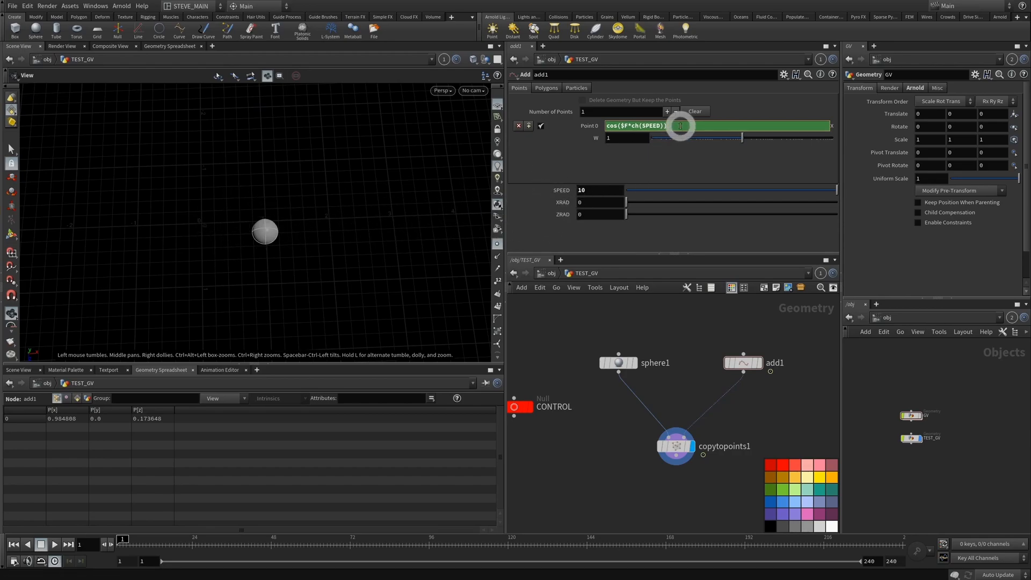
mouse_move(681, 126)
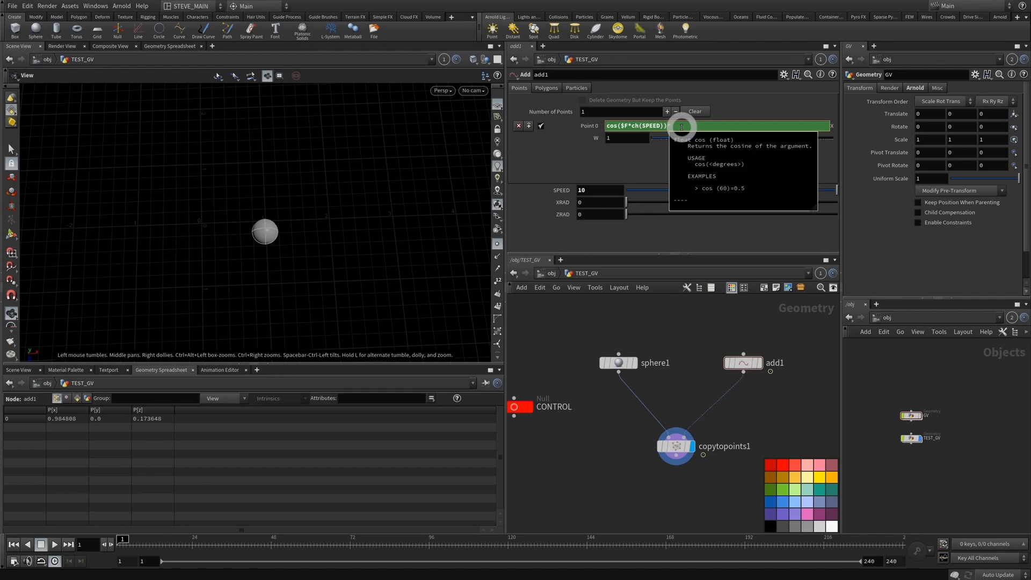
text((XRAD)
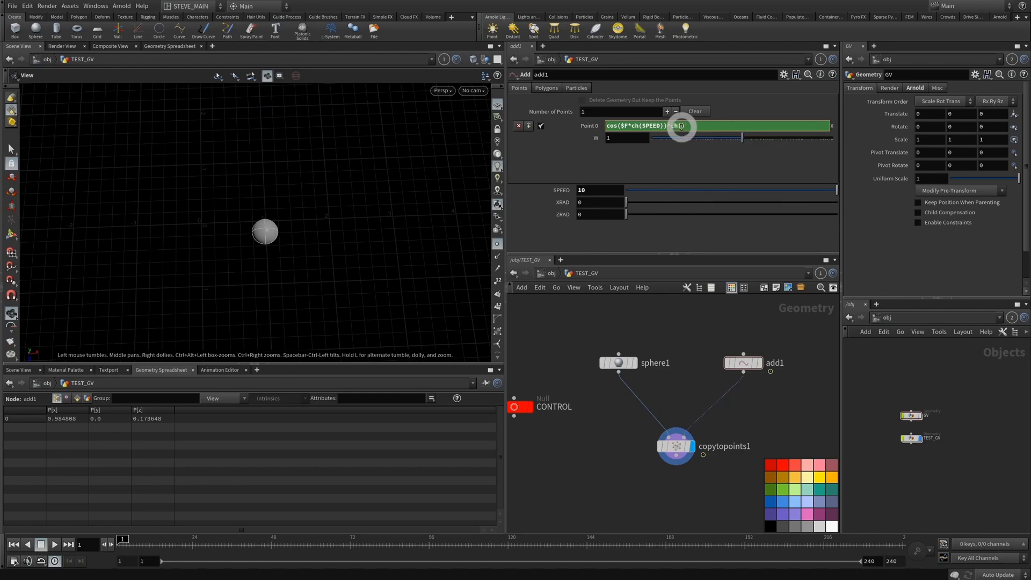
click(663, 237)
- Multiply the Add node's point 0 Z sine expression by ch(ZRAD)
click(824, 127)
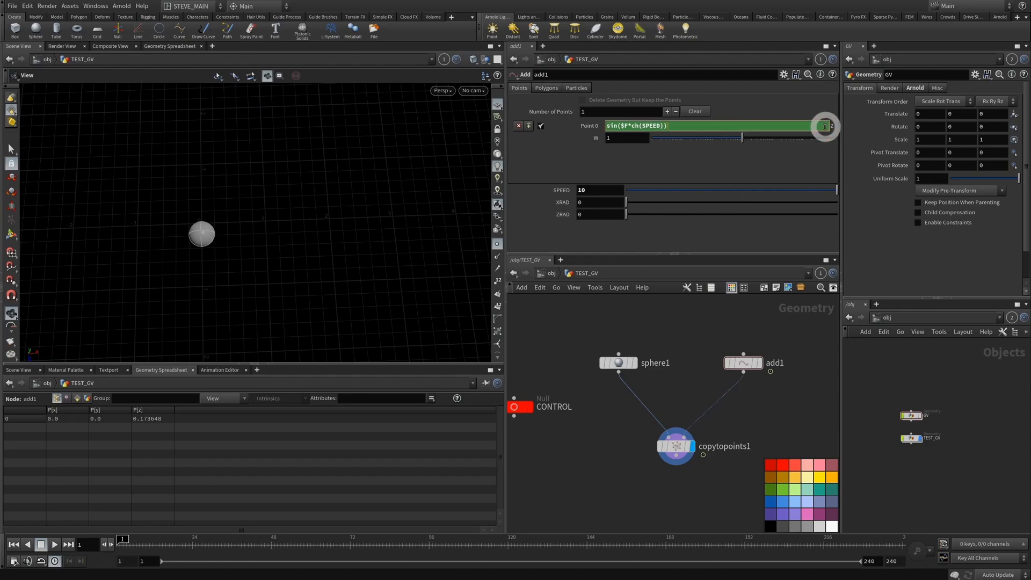
mouse_move(824, 126)
text(*ch)
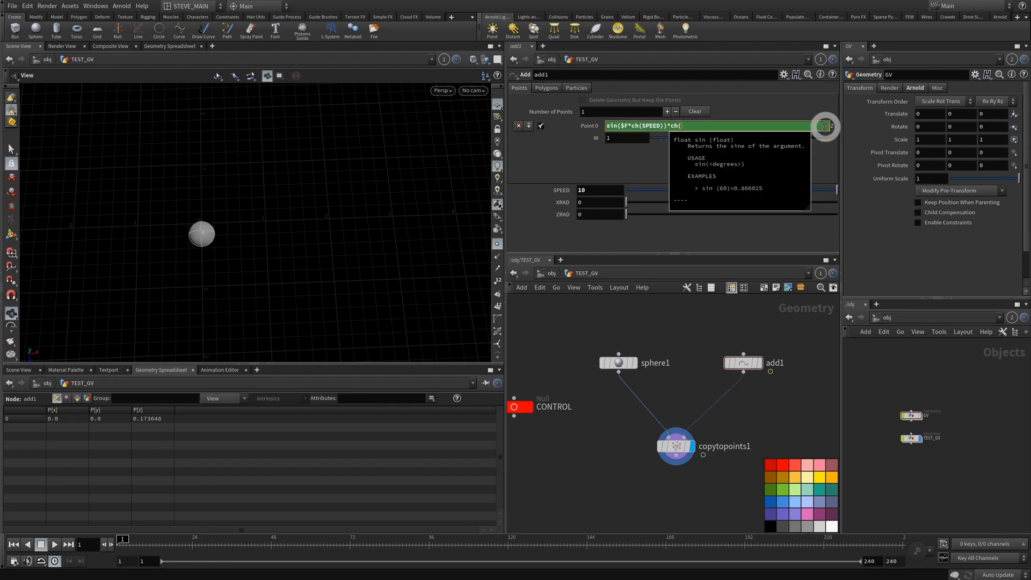
text(())
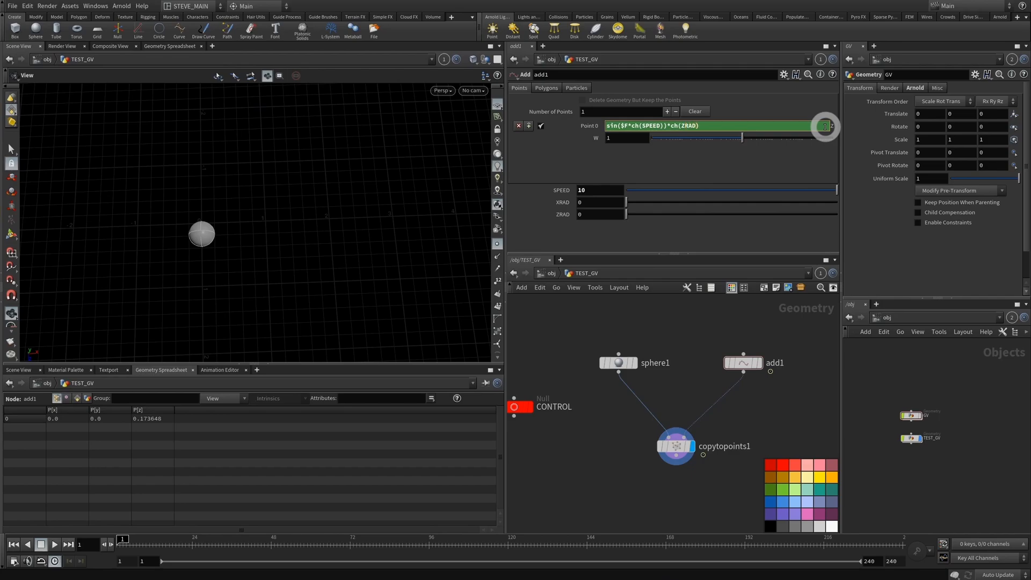
click(610, 238)
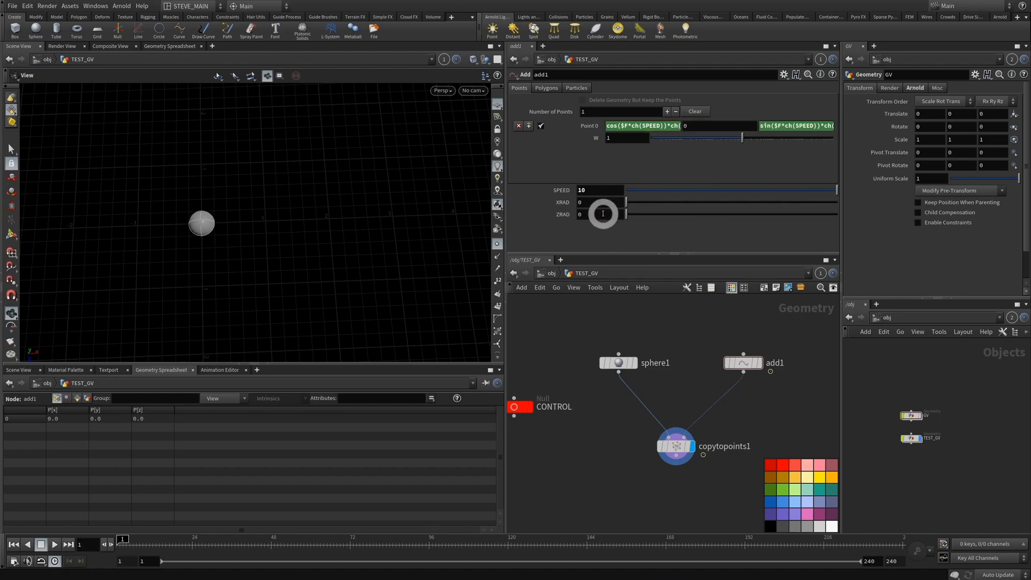
- Show the evaluated point values, set XRAD and ZRAD to 1, and scrub the timeline to check the sphere's motion
click(592, 128)
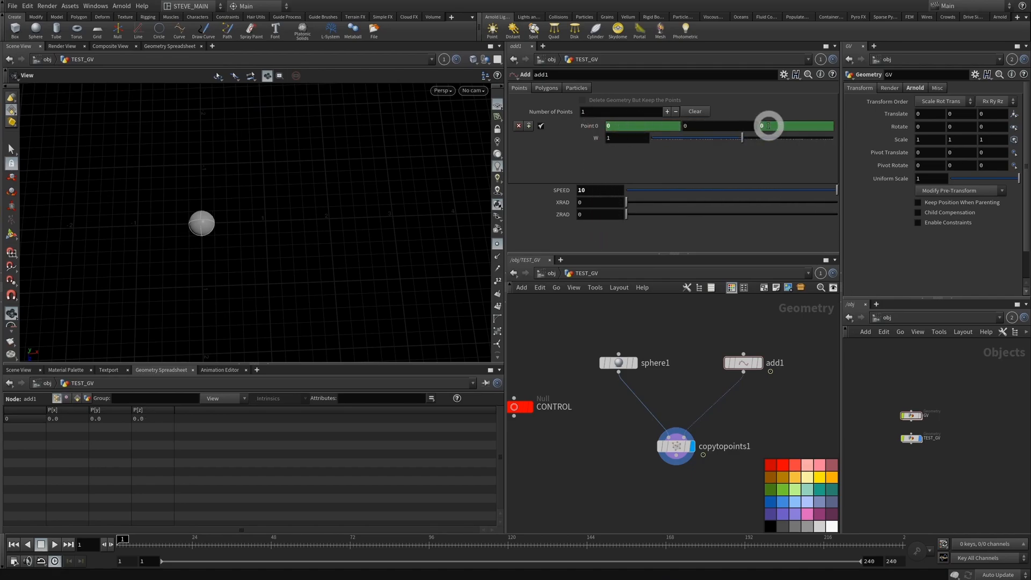
drag(127, 537, 45, 537)
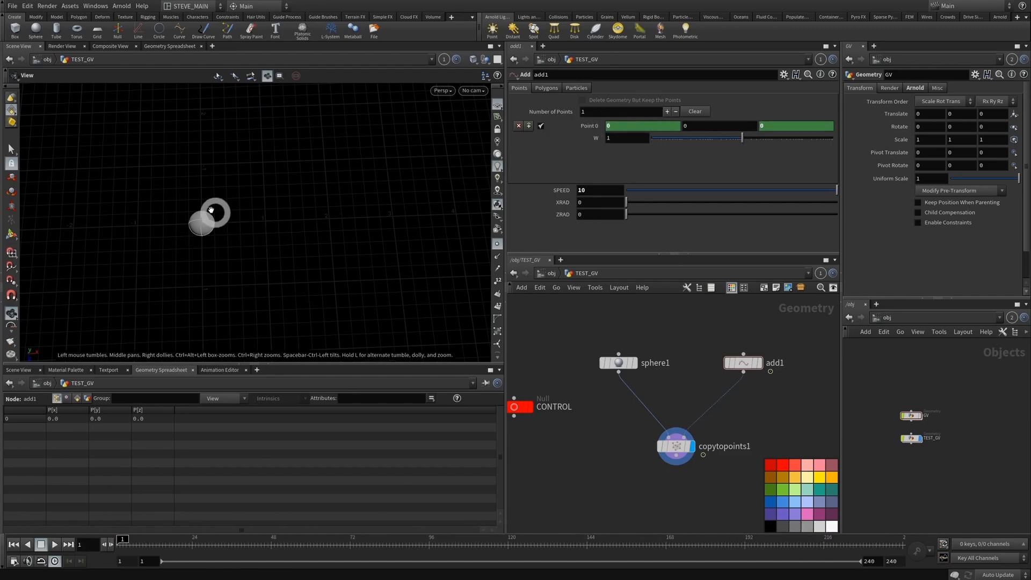
drag(597, 202, 515, 208)
text(1)
click(645, 233)
click(549, 217)
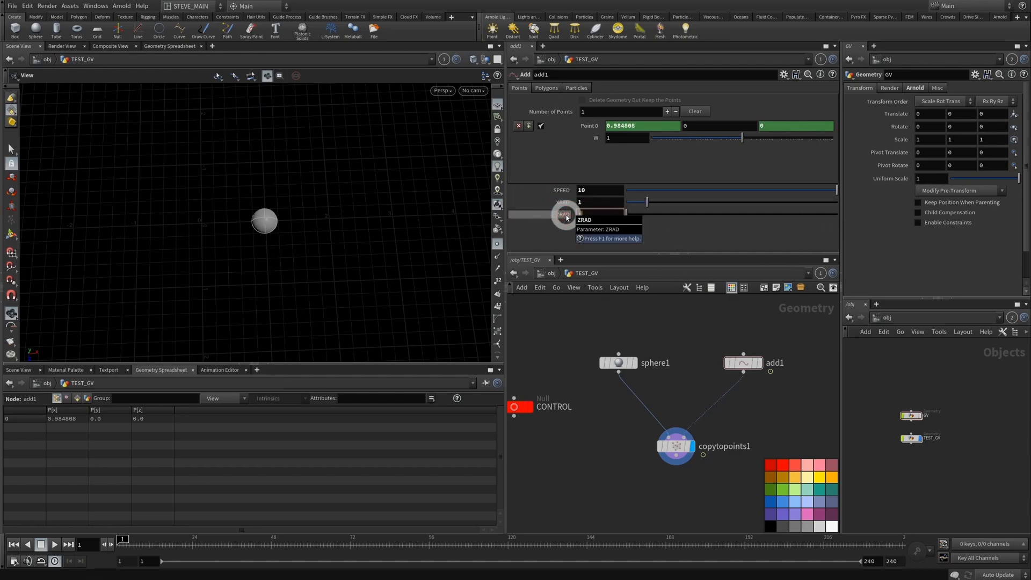
text(1)
key(Return)
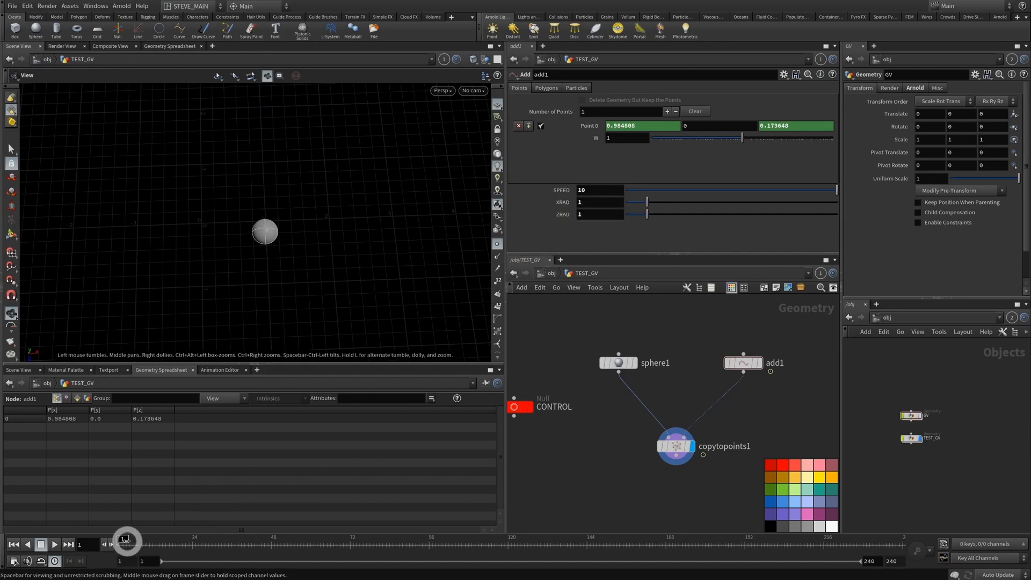
drag(123, 539, 107, 559)
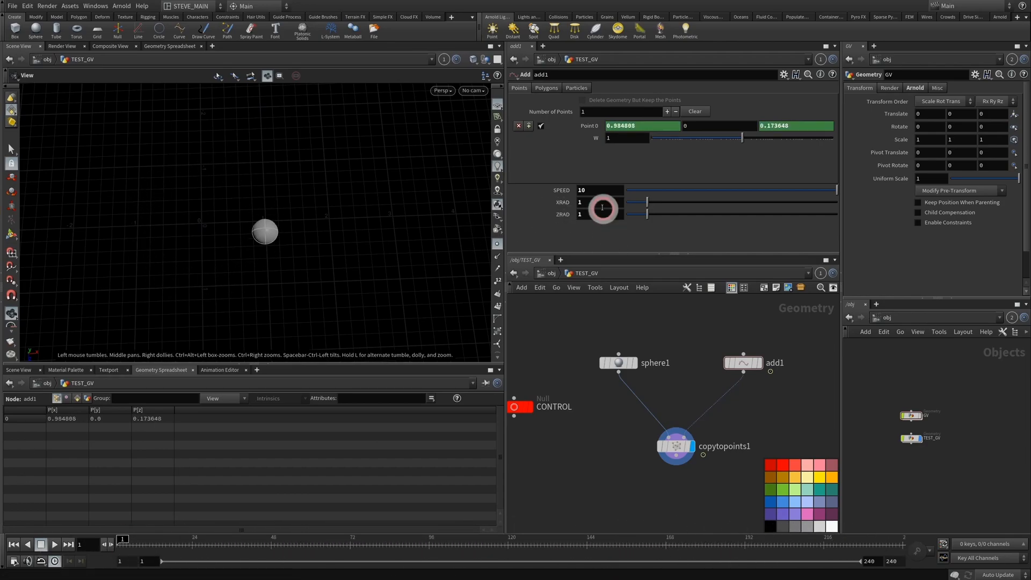
- Set the Add node's ZRAD to 0.5, then scrub and play the timeline to check the sphere's elliptical path
drag(602, 214, 307, 226)
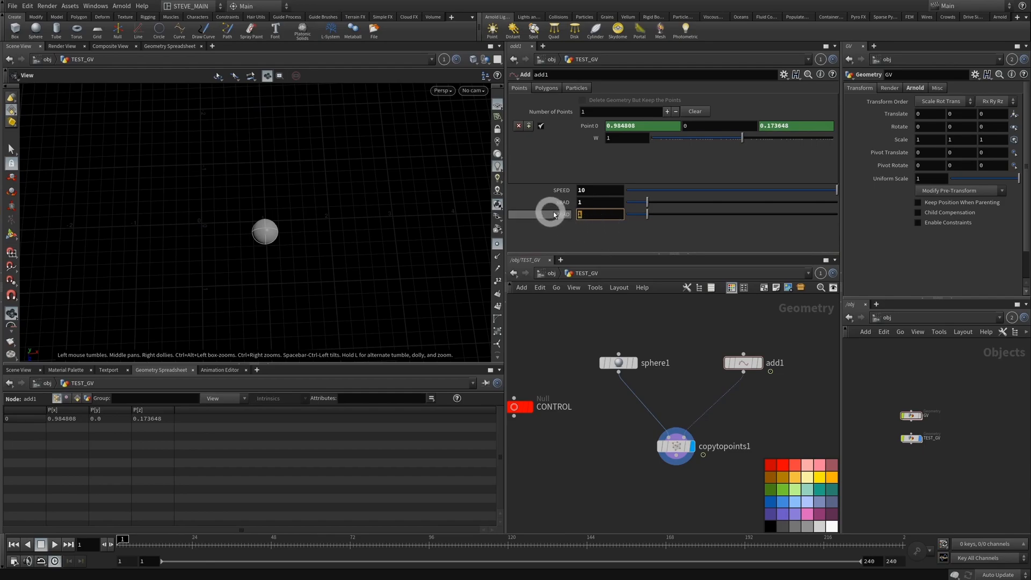
text(0.5)
key(Return)
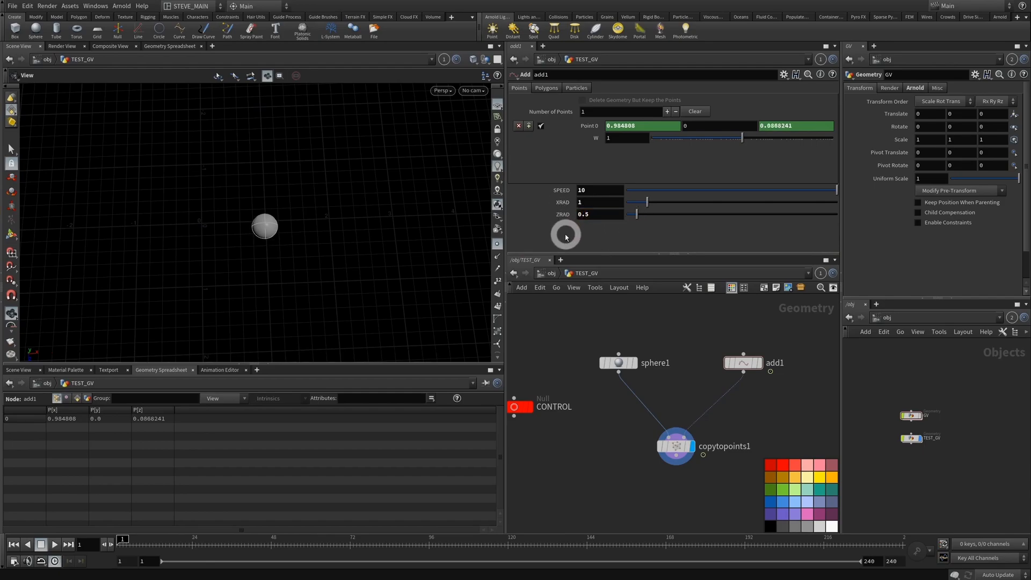
drag(119, 539, 852, 539)
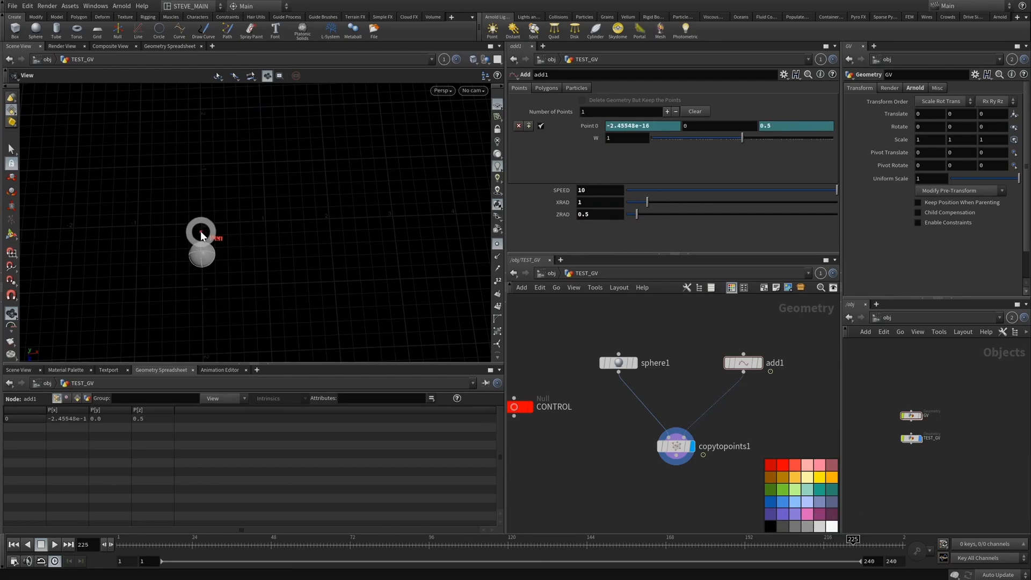
drag(204, 228, 200, 200)
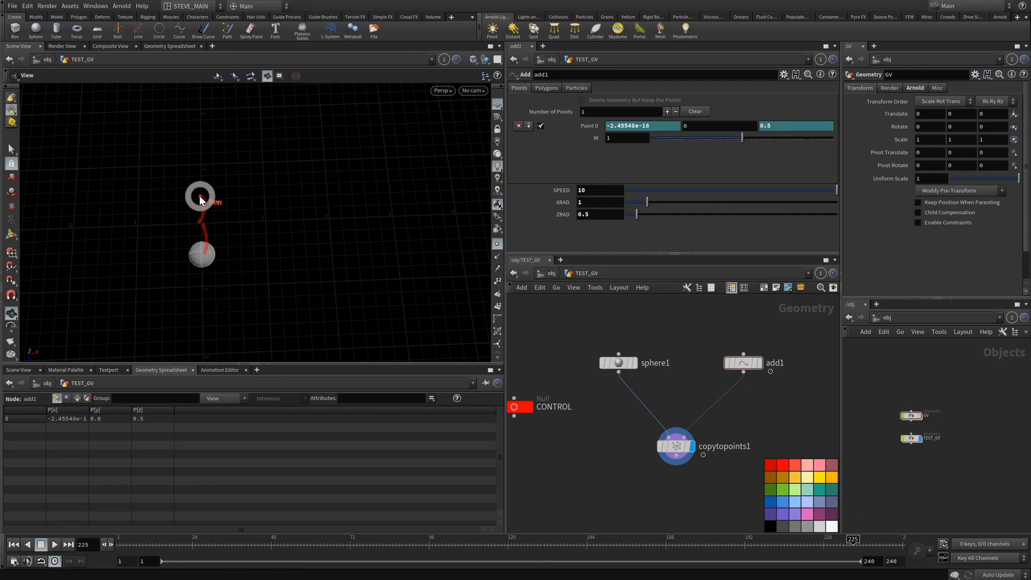
click(56, 545)
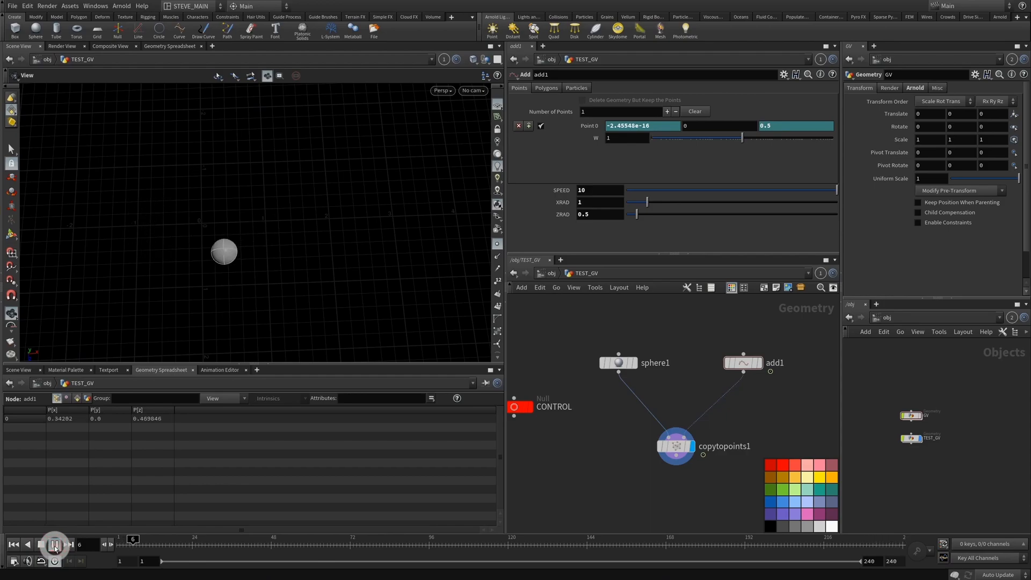
click(55, 546)
mouse_move(188, 544)
mouse_down()
mouse_move(165, 544)
mouse_move(199, 541)
mouse_up()
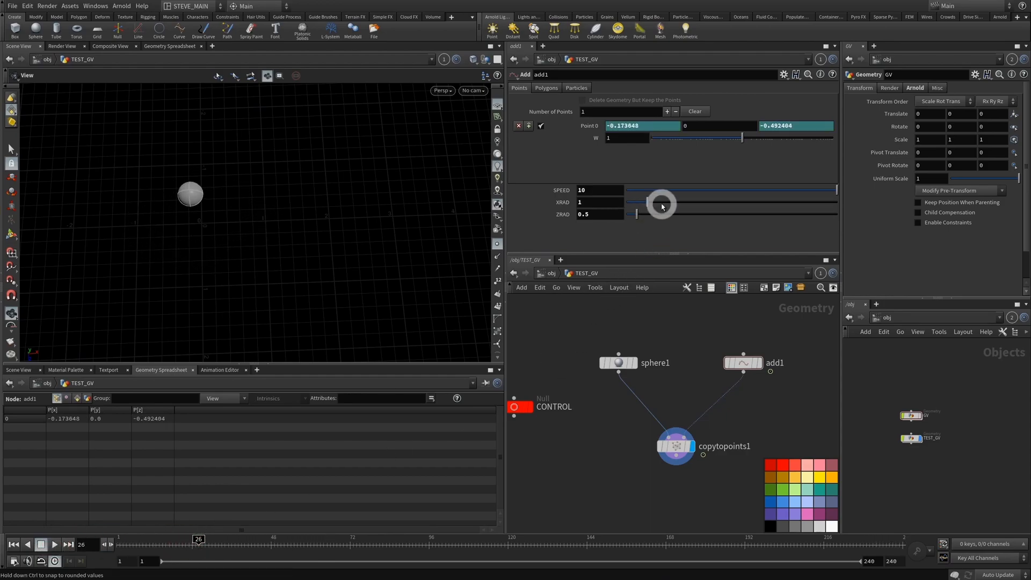
- Raise the Add node's XRAD to 6.62 and scrub the timeline to check the widened motion
drag(647, 202, 766, 204)
right_drag(272, 229, 124, 240)
drag(123, 544, 81, 542)
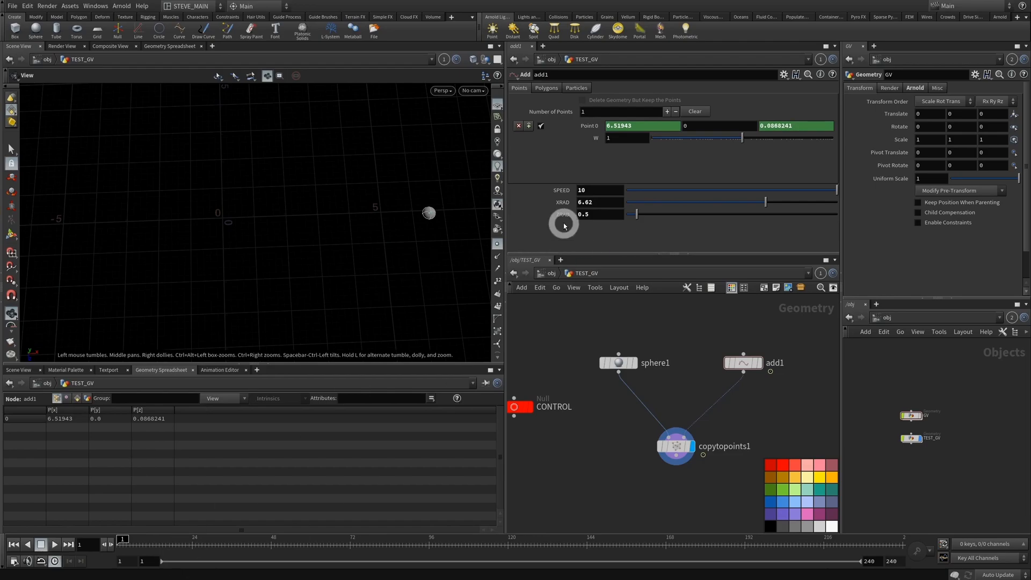
- Set the Add node's XRAD and ZRAD both to 1 and display point 0's expressions instead of values
click(615, 204)
text(1)
key(Tab)
text(1)
key(Return)
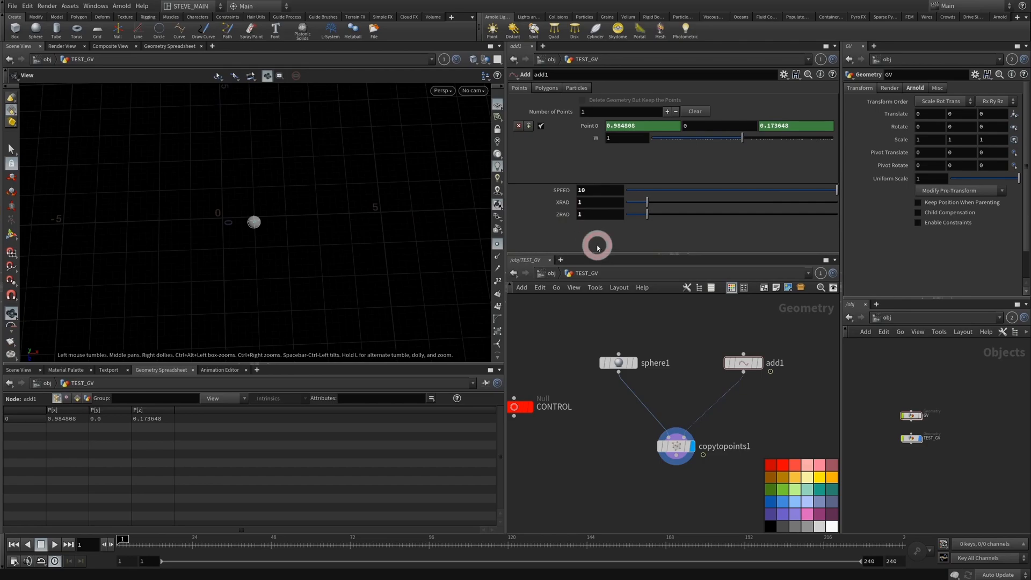
click(589, 125)
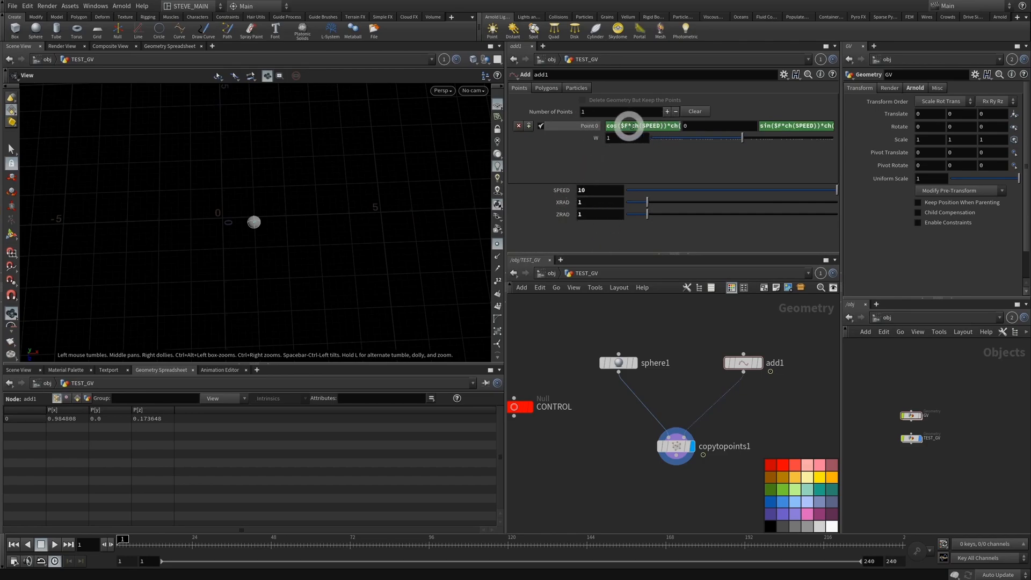
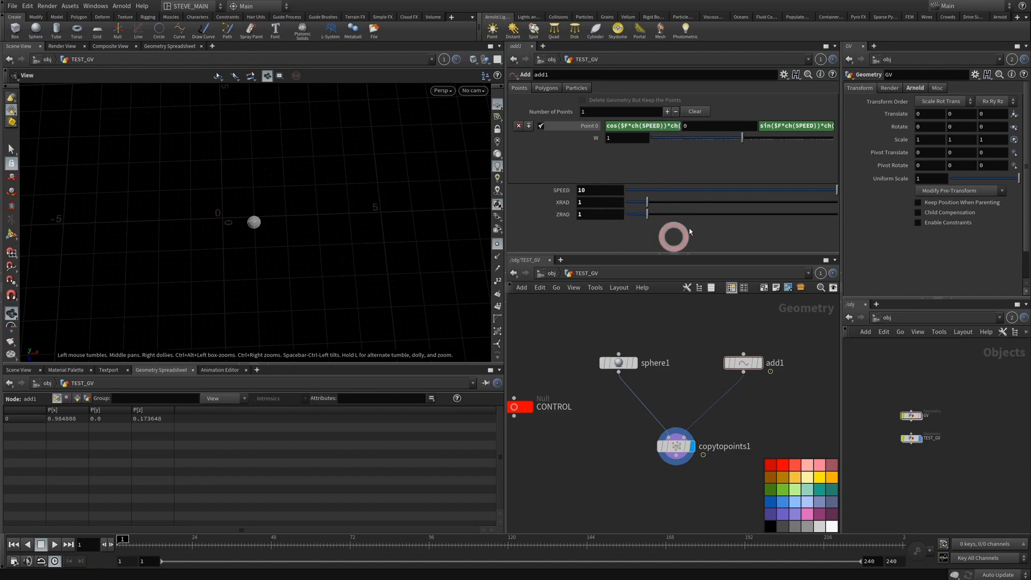
- Add a float parameter with name and label XA below ZRAD in the Add node's parameter interface and apply it
click(783, 74)
click(786, 97)
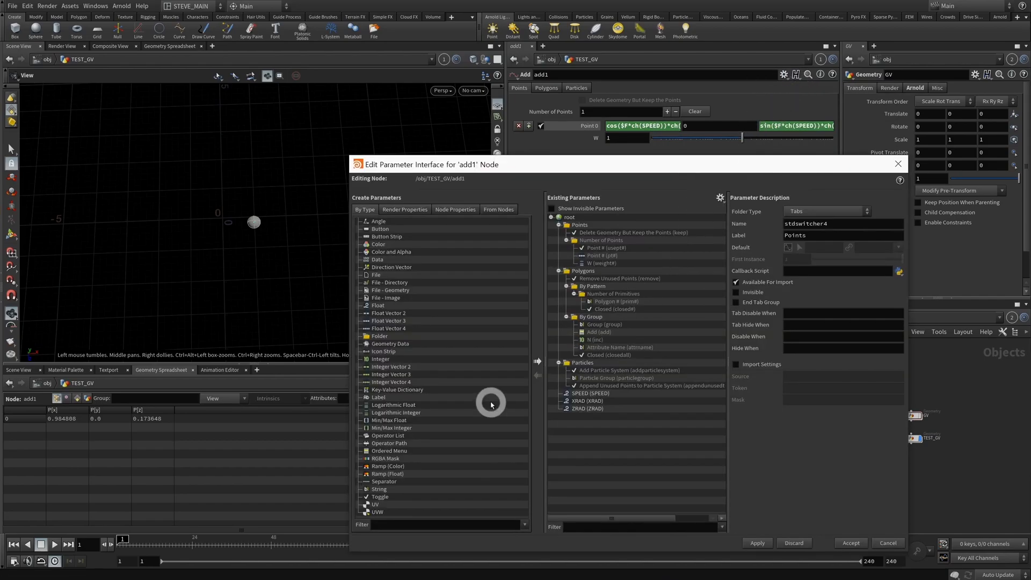
drag(370, 304, 566, 416)
double_click(837, 223)
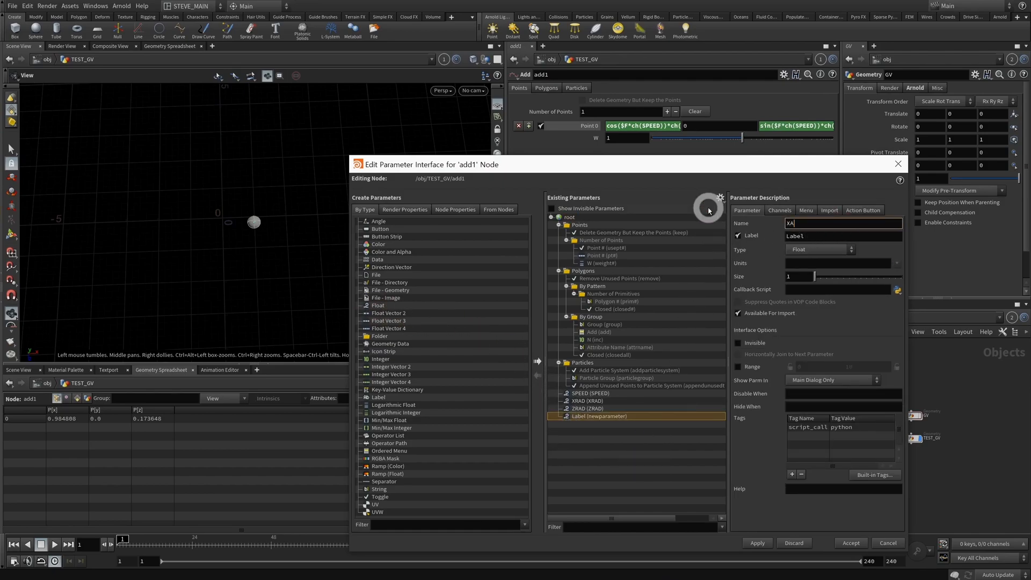
key(Tab)
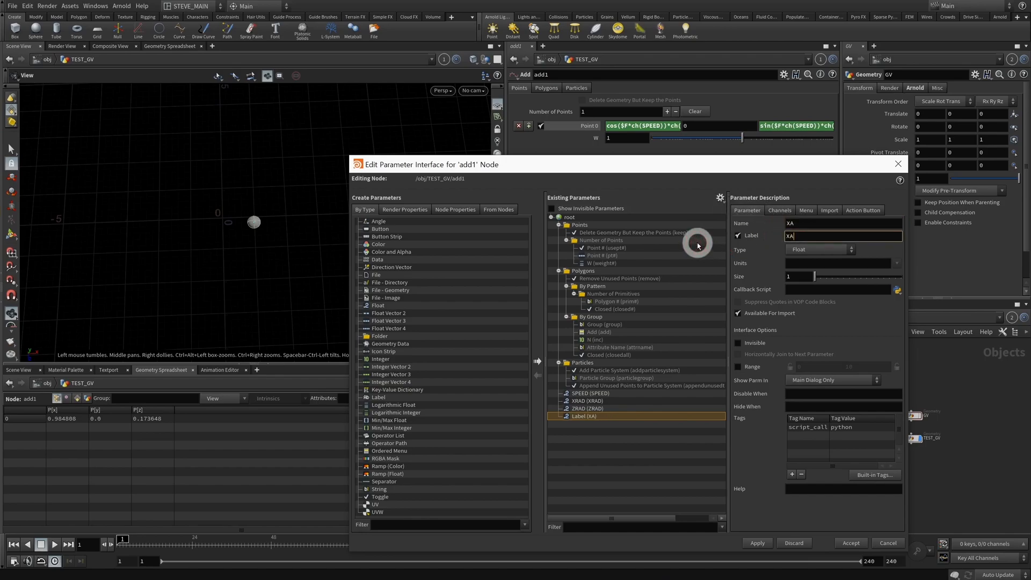
text(XA)
click(762, 543)
- Add a float parameter with name and label ZB below XA and accept the Add node's parameter interface changes
drag(371, 304, 580, 422)
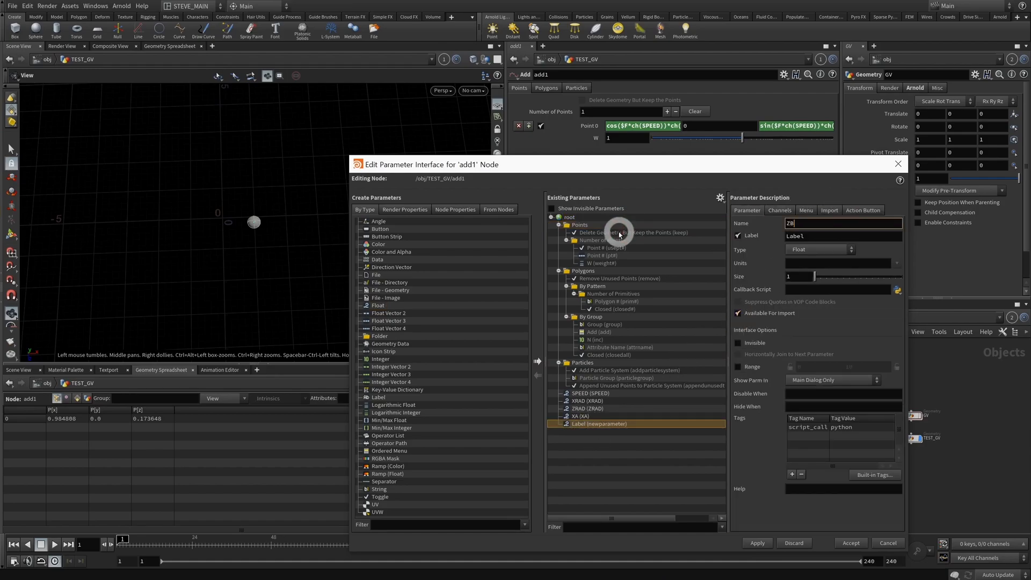
key(Tab)
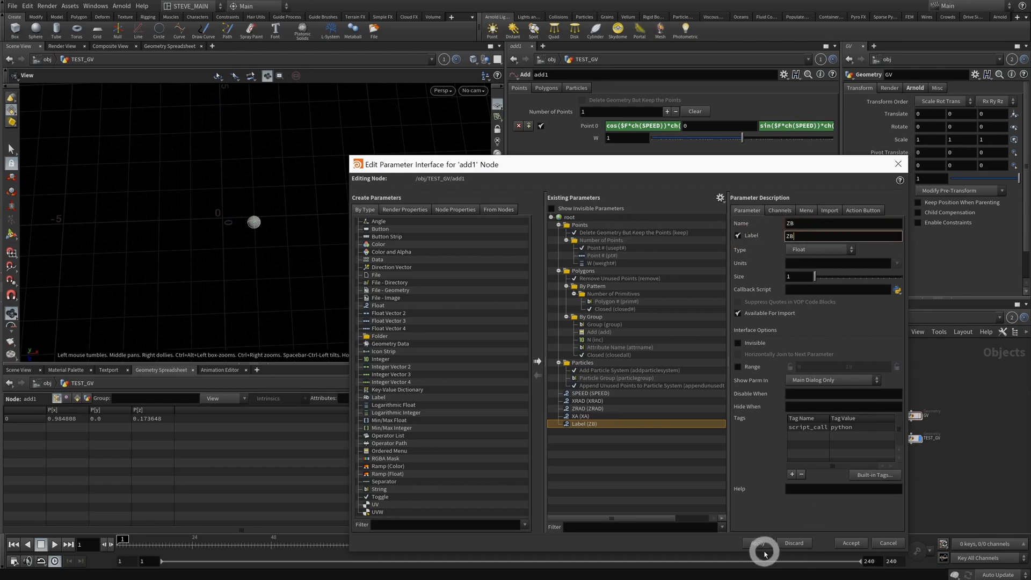
click(850, 543)
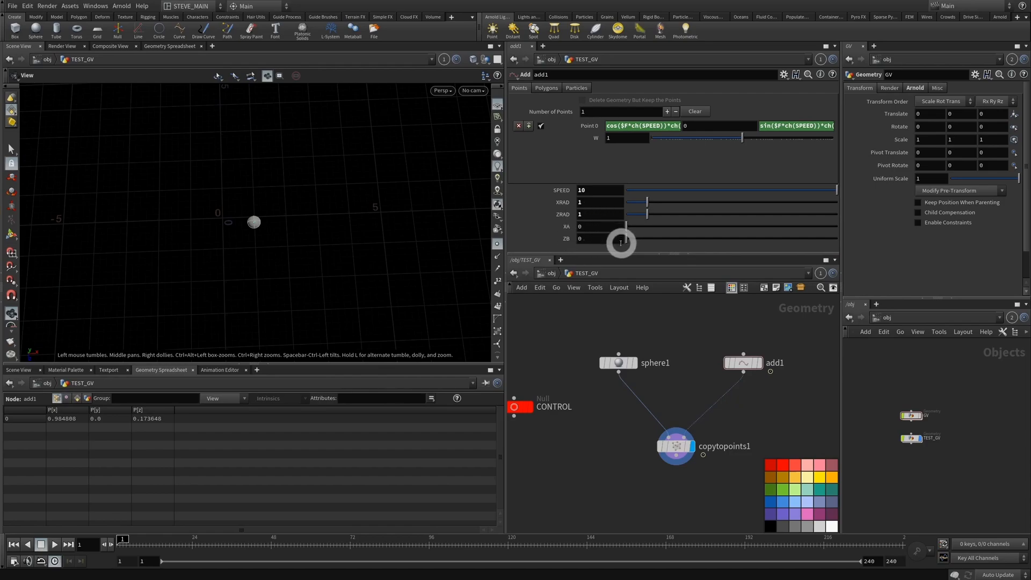
- Multiply the angle inside point 0's X cosine expression by ch(XA) and inside its Z sine expression by ch(ZB)
click(664, 125)
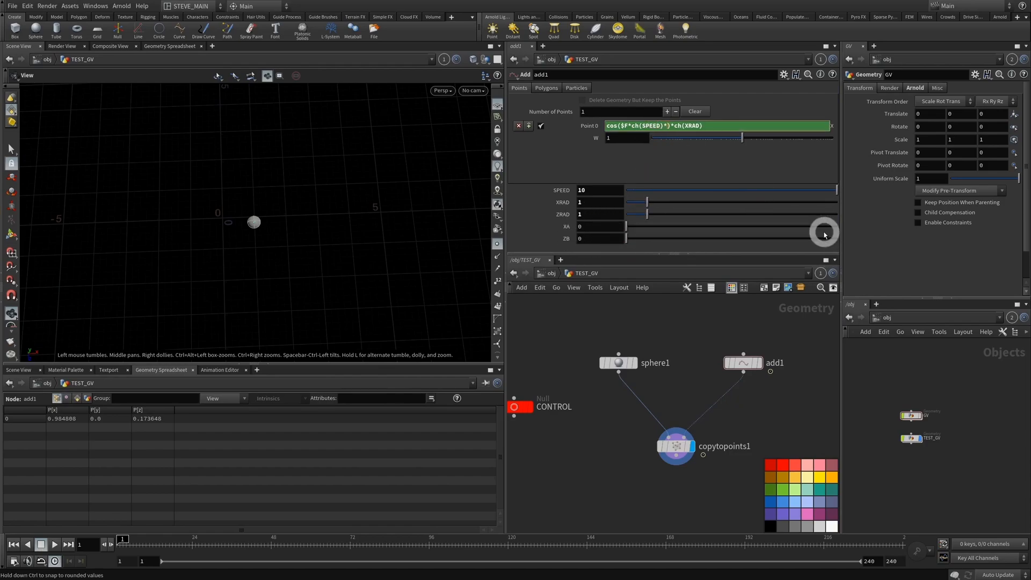
text(*ch())
key(Return)
click(815, 126)
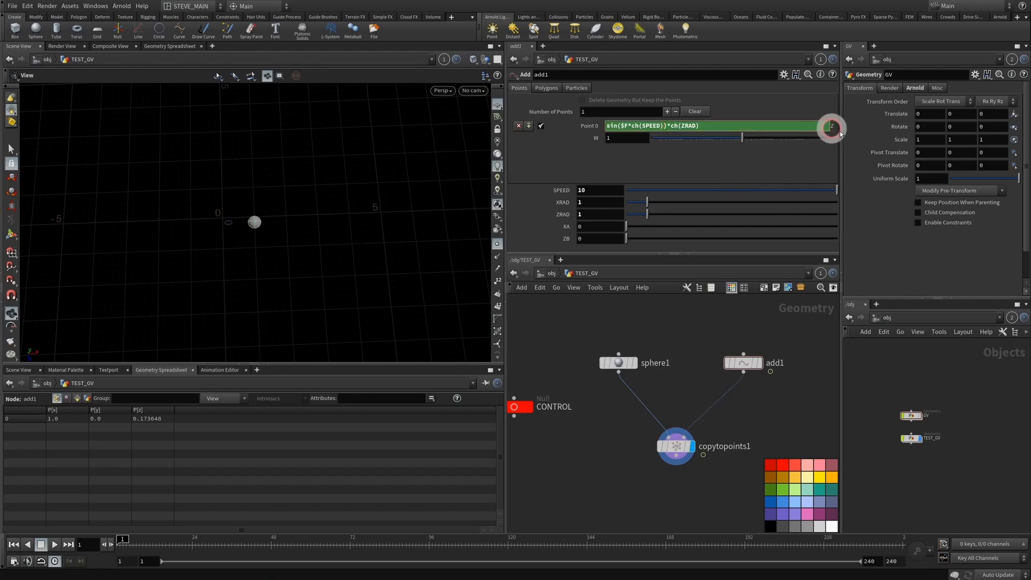
text(*ch())
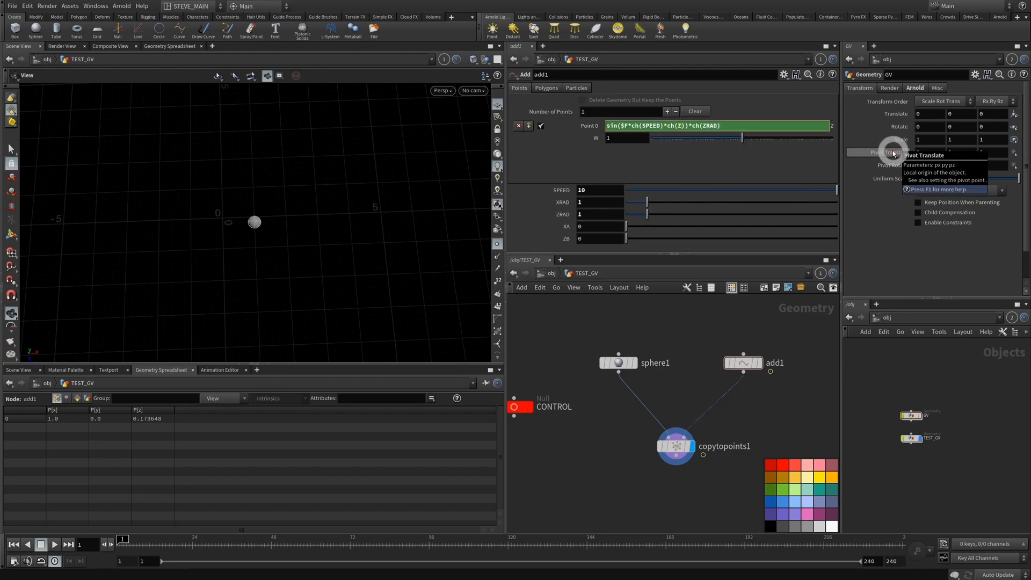
click(676, 161)
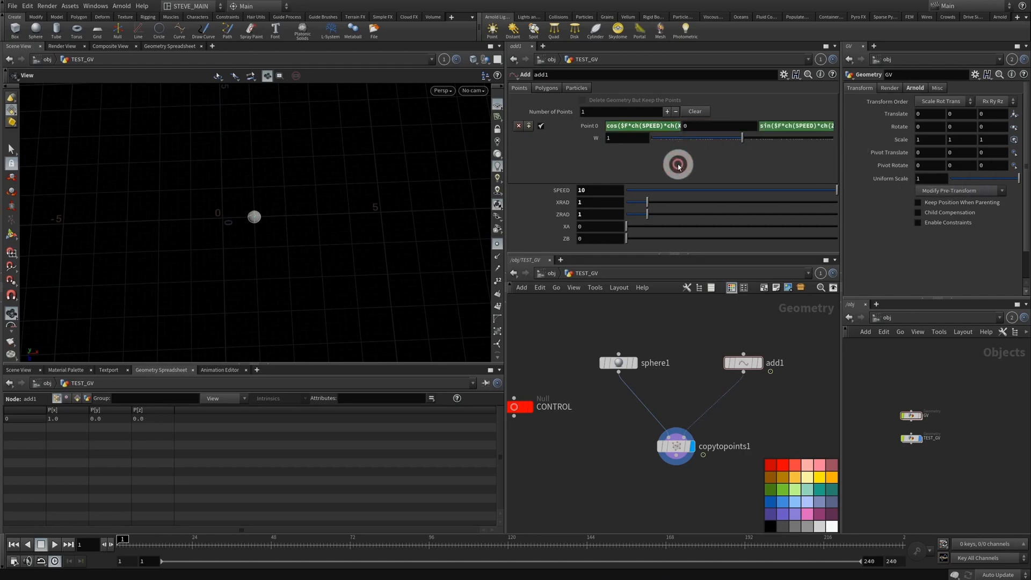
- Set the Add node's XA and ZB to 1 and scrub the timeline to check the sphere's motion
click(620, 225)
text(1)
key(Tab)
text(1)
click(412, 440)
mouse_move(124, 542)
mouse_down()
mouse_move(416, 539)
mouse_move(280, 551)
mouse_move(123, 544)
mouse_up()
- Set the Add node's XA to 2 and play the timeline to check the sphere's changed path
click(593, 226)
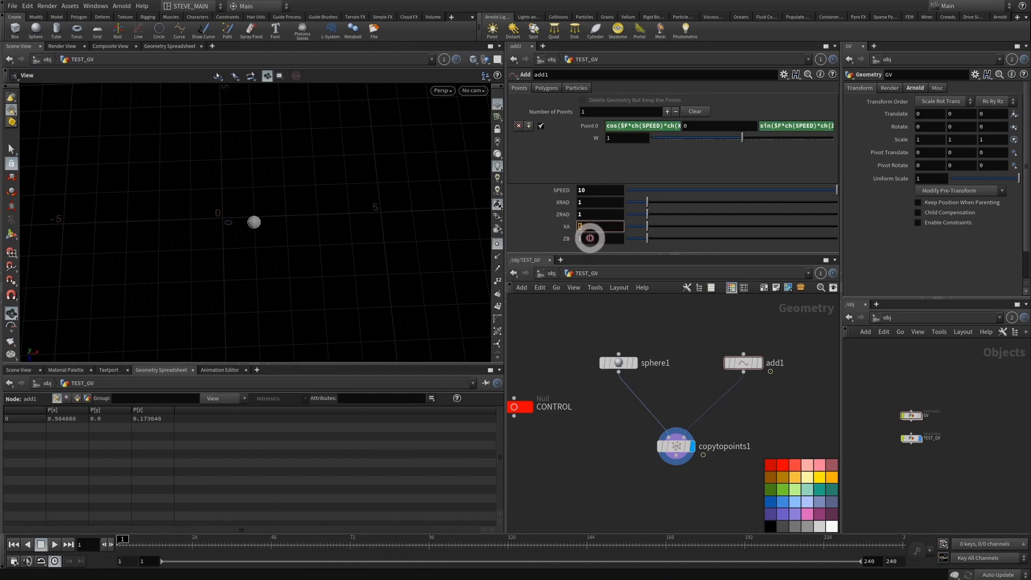
text(2)
click(353, 460)
click(55, 544)
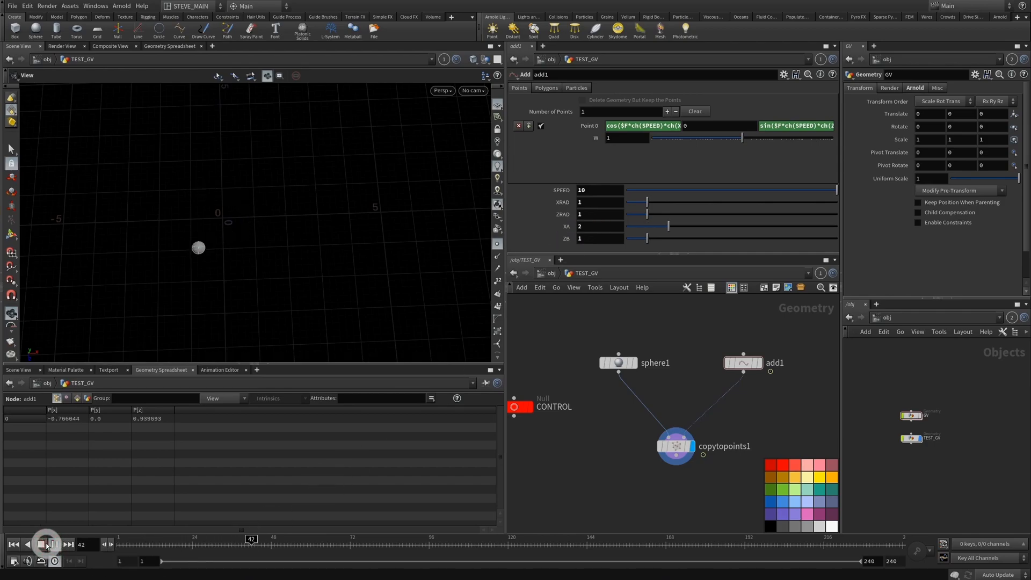
click(45, 544)
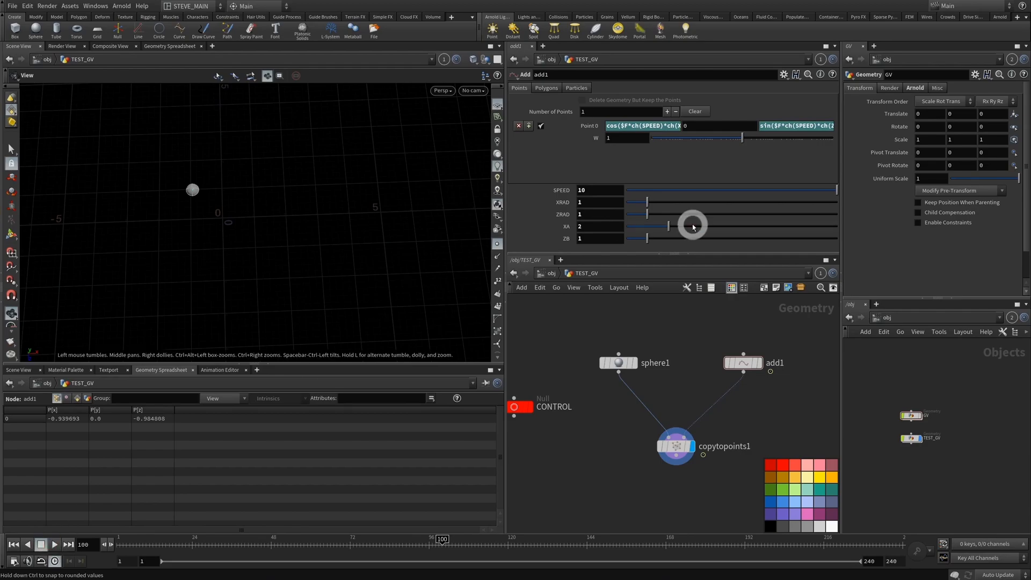
- Set the Add node's ZB to 5 and play the timeline to check the sphere's path
click(617, 237)
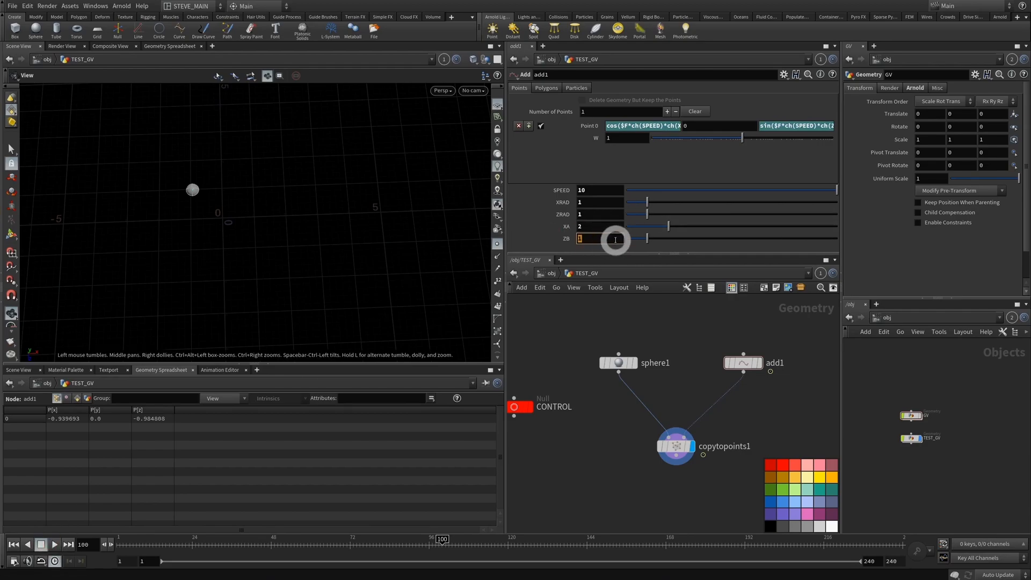
key(Return)
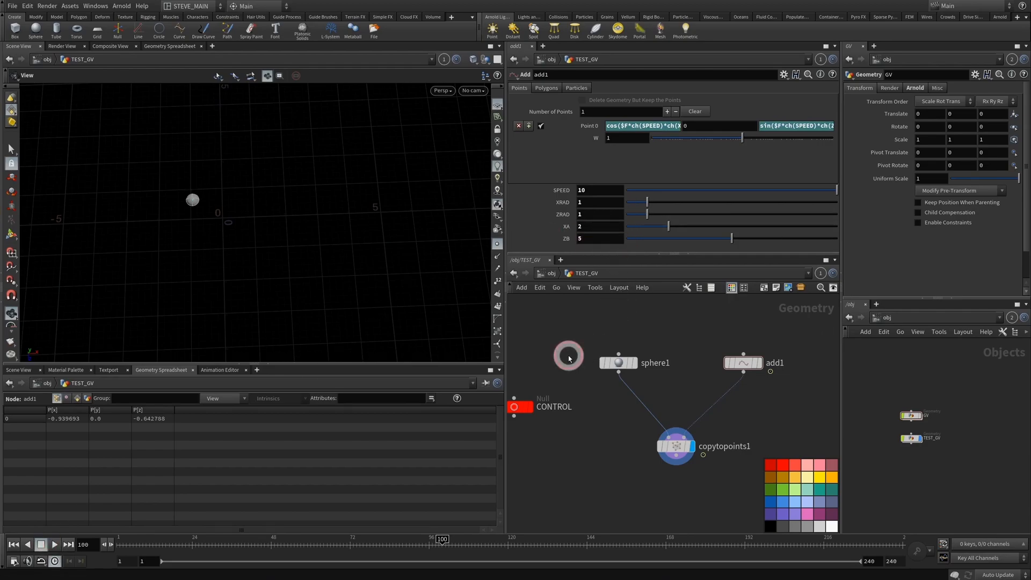
click(55, 544)
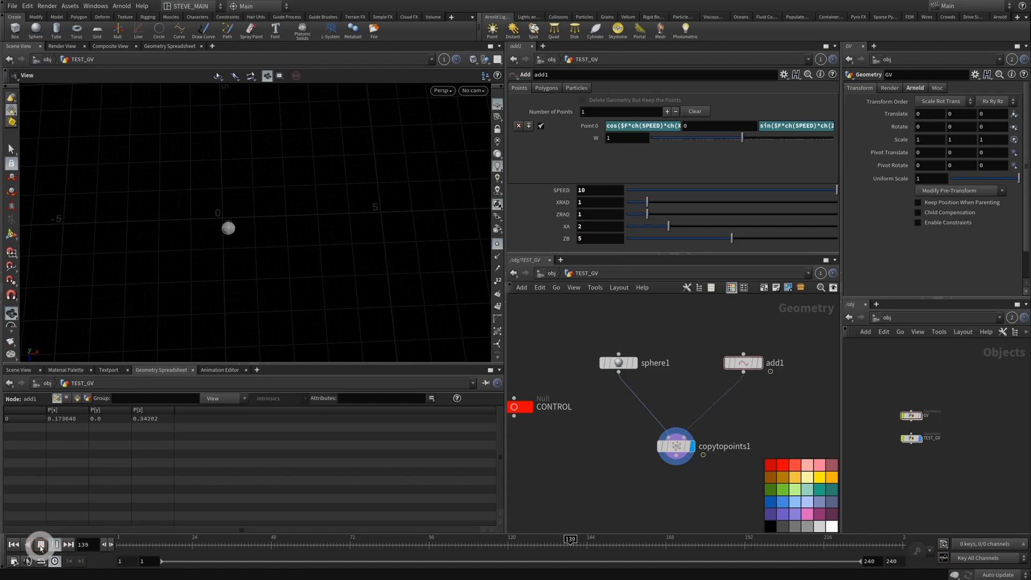
- Set the Add node's XA and ZB both to 3 and play the timeline to compare the sphere's path
click(595, 228)
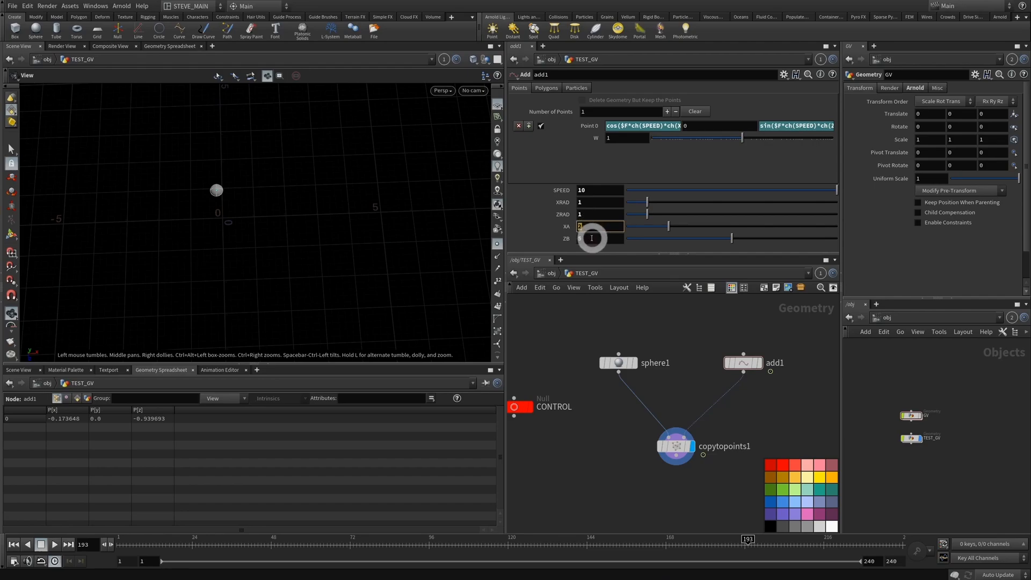
click(592, 237)
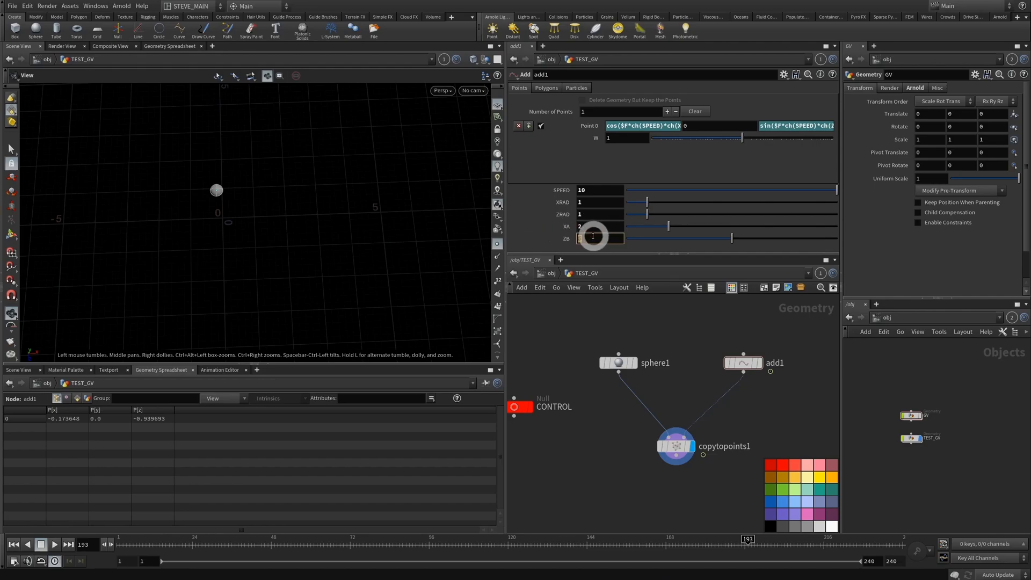
click(568, 248)
click(581, 228)
text(3)
click(596, 238)
text(3)
click(580, 251)
click(54, 545)
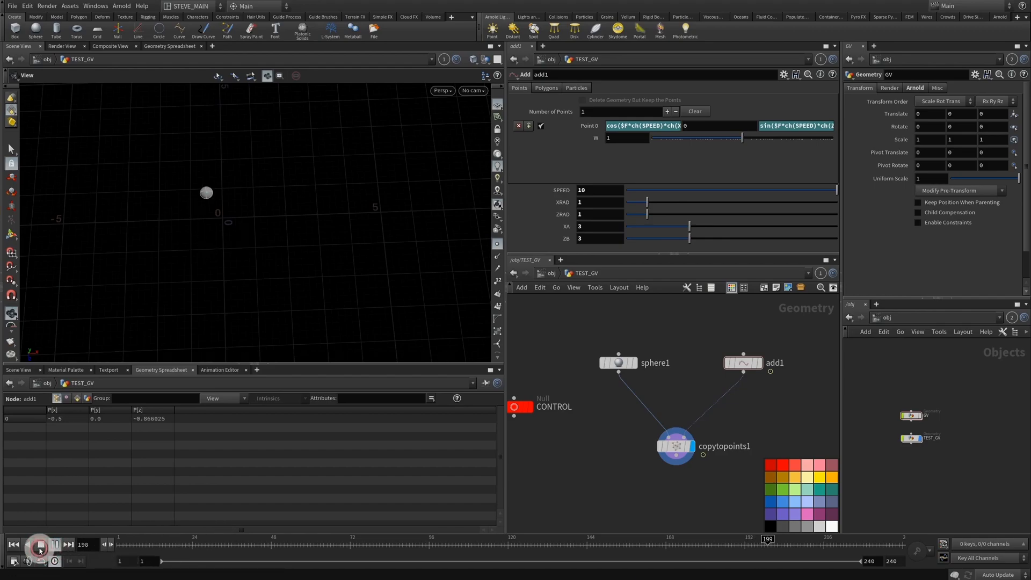
click(41, 546)
- Set the Add node's ZB to 7 and play the timeline to check the sphere's motion
click(562, 164)
click(594, 226)
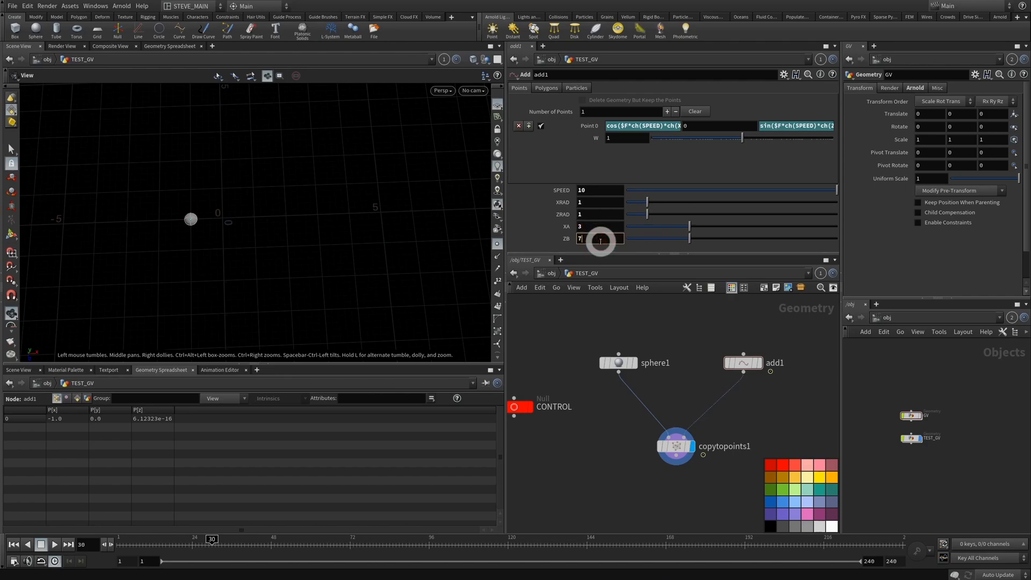
click(529, 180)
click(42, 545)
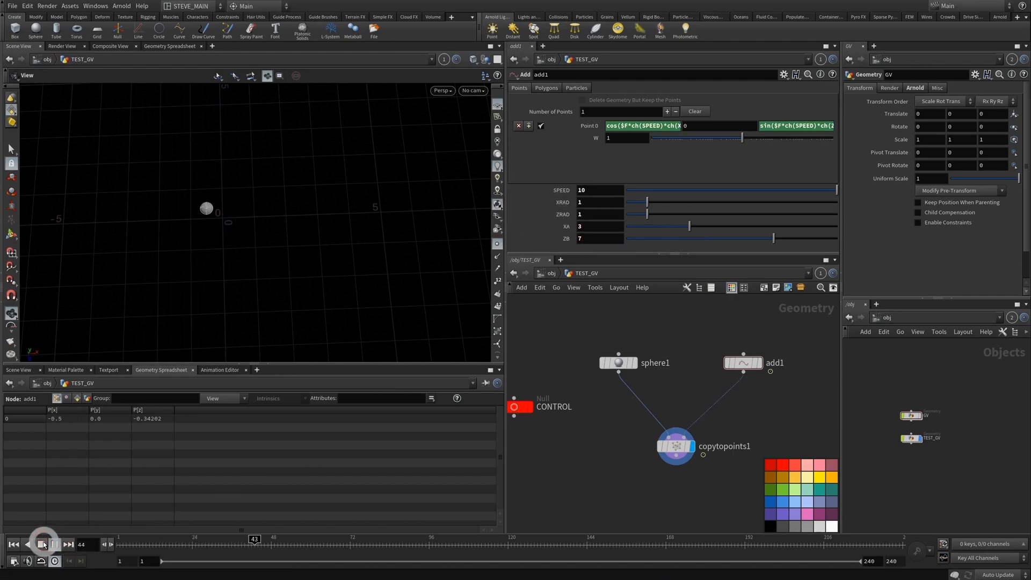
- Lower the Add node's SPEED during playback, trying about 2.56, 0.5 and 2.22 and settling on about 2.93
drag(835, 190, 680, 189)
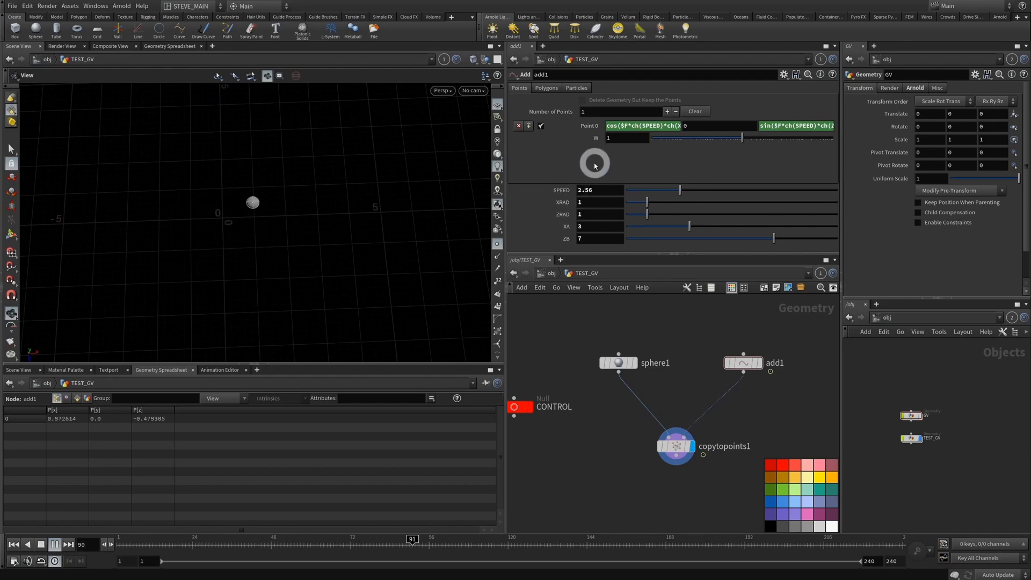
click(40, 544)
click(637, 190)
click(53, 544)
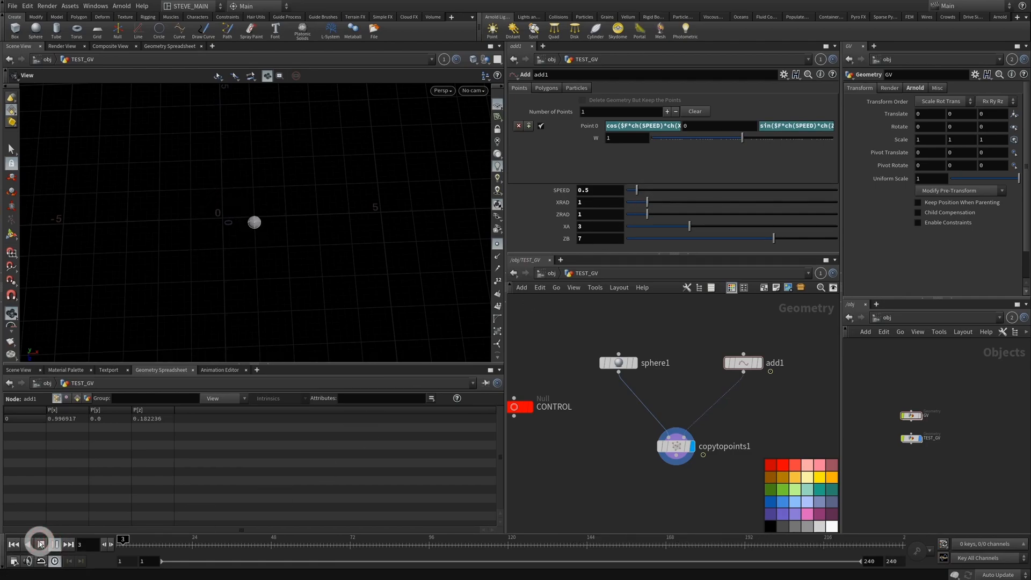
click(672, 190)
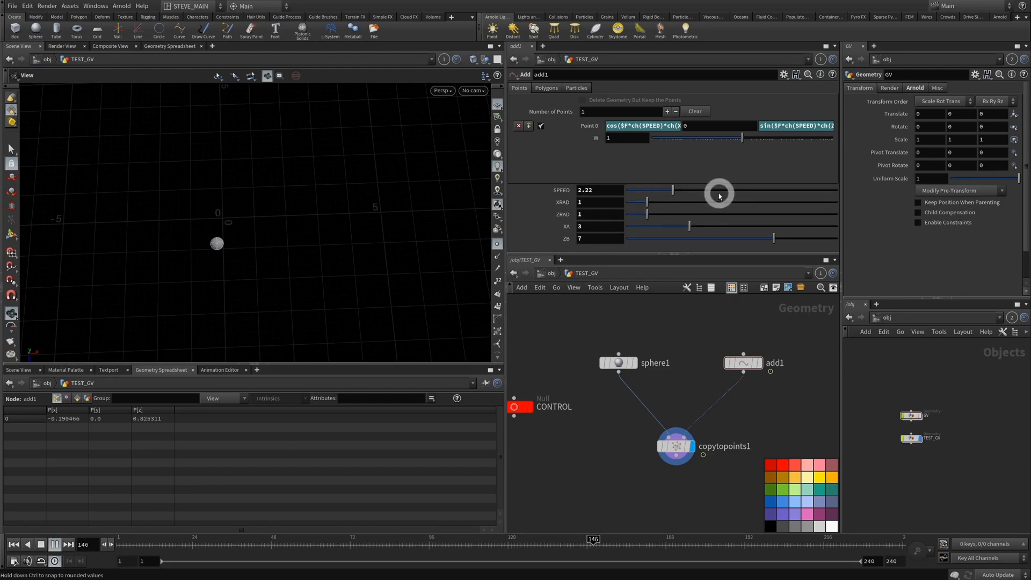
click(687, 193)
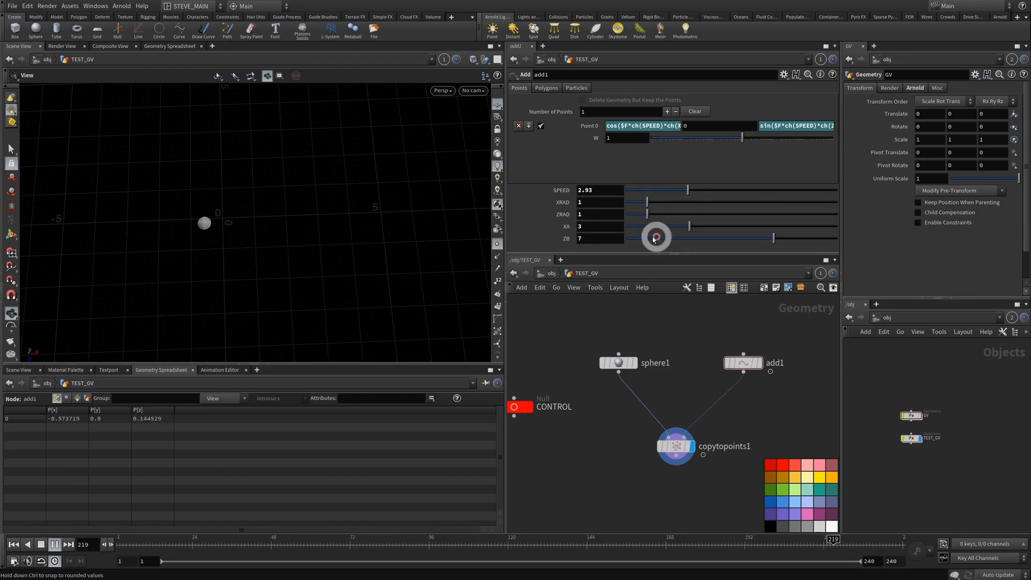
- Set the Add node's XA to 4, check the sphere's motion and stop playback
click(599, 226)
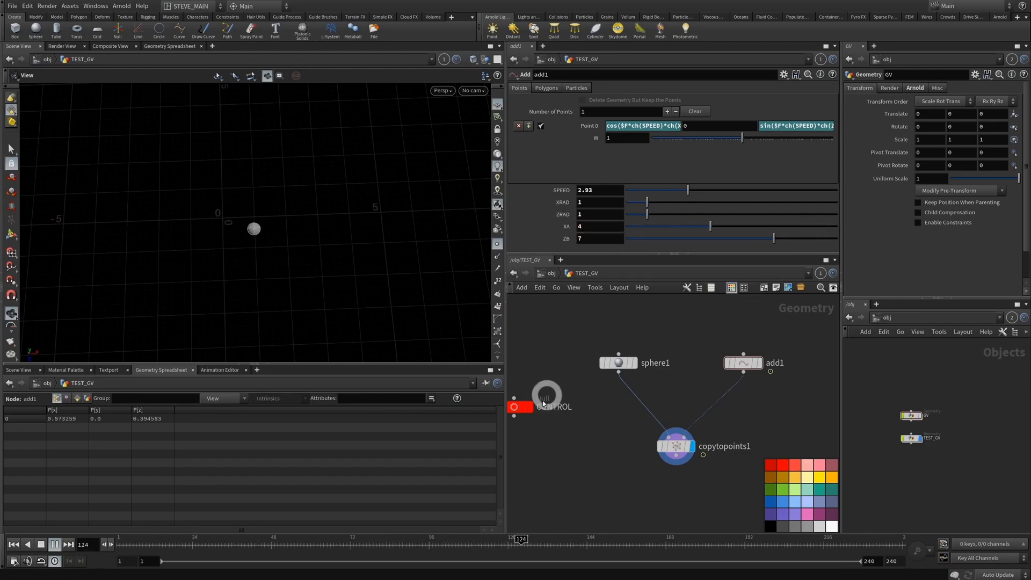
scroll(642, 395, down, 3)
click(53, 544)
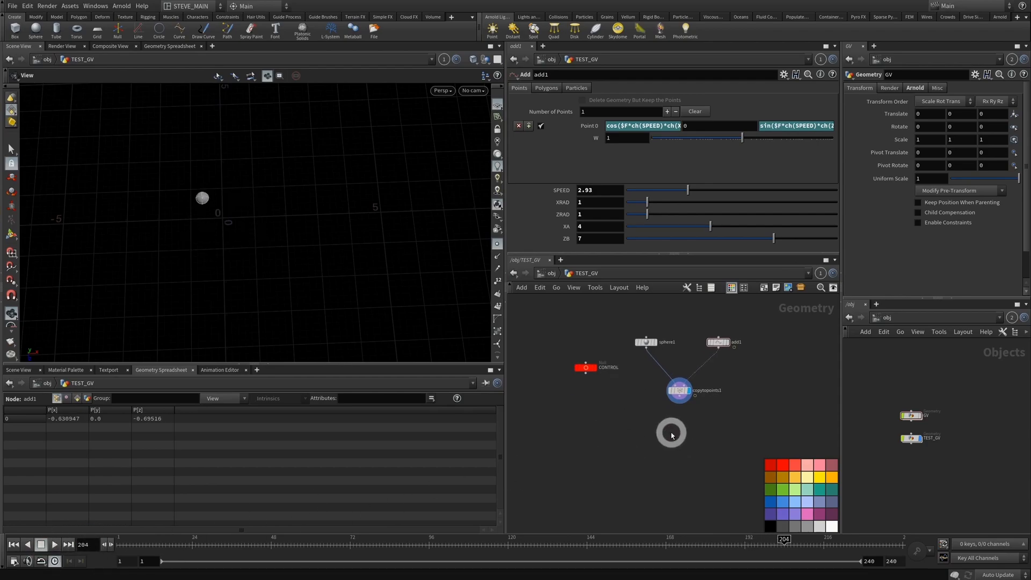
- Move the CONTROL null down in the network, level with copytopoints1, and keep it selected
click(585, 367)
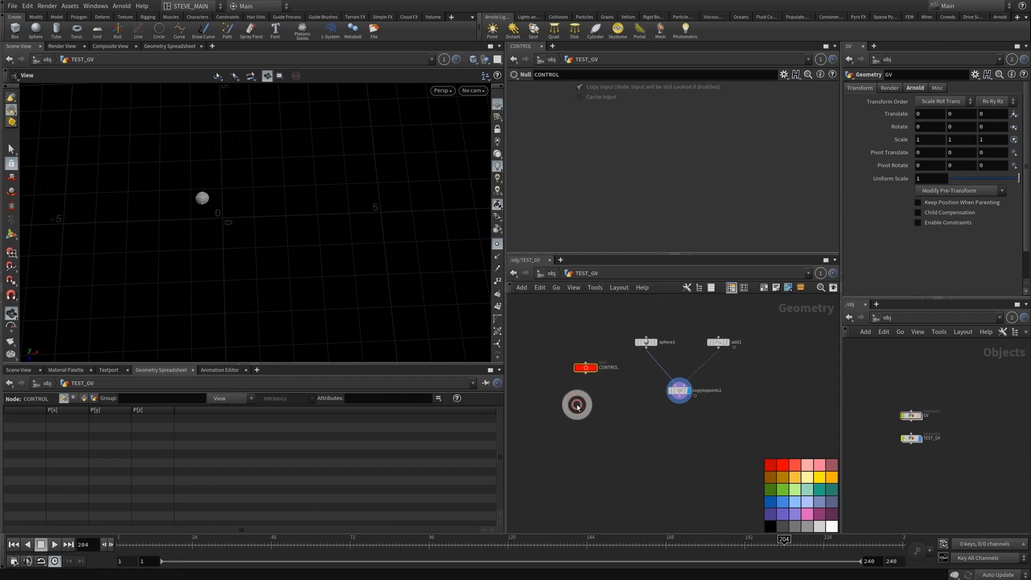
click(720, 343)
drag(585, 367, 585, 389)
click(784, 74)
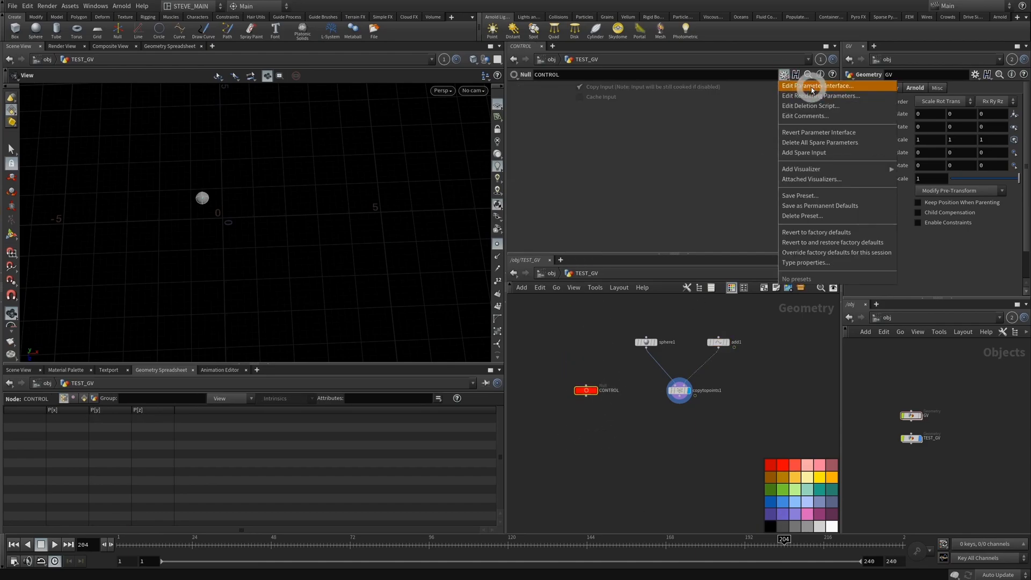
click(787, 81)
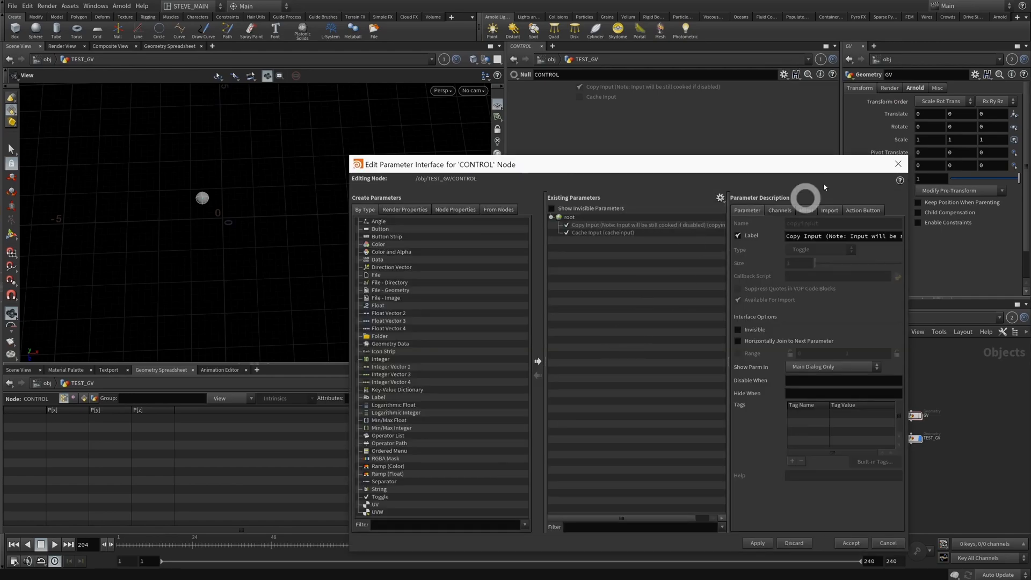
click(896, 166)
drag(622, 367, 537, 417)
- Add one Float and two Float Vector 2 parameters below Cache Input in the CONTROL node's parameter interface
click(784, 74)
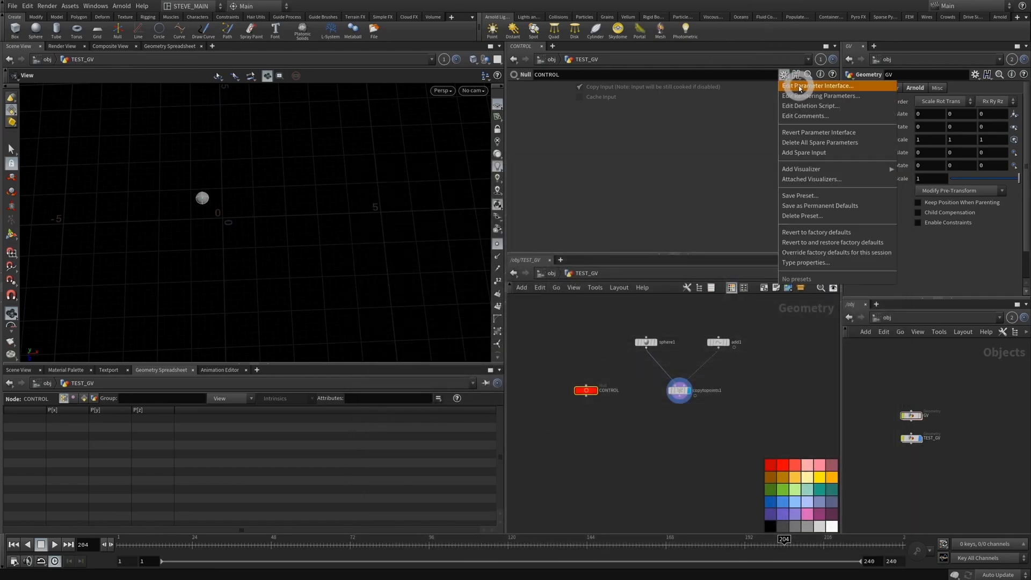
click(799, 86)
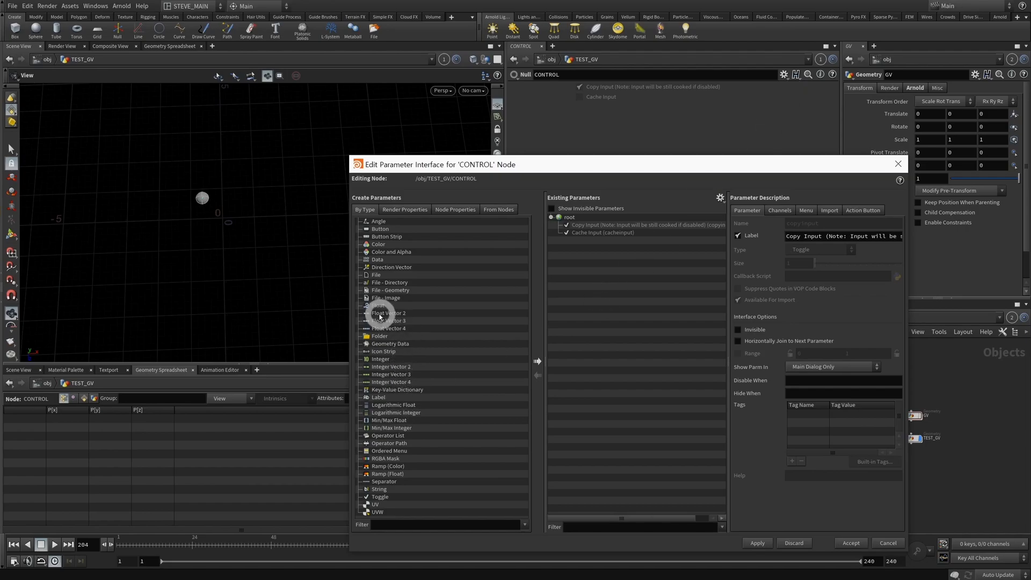
drag(377, 310, 595, 235)
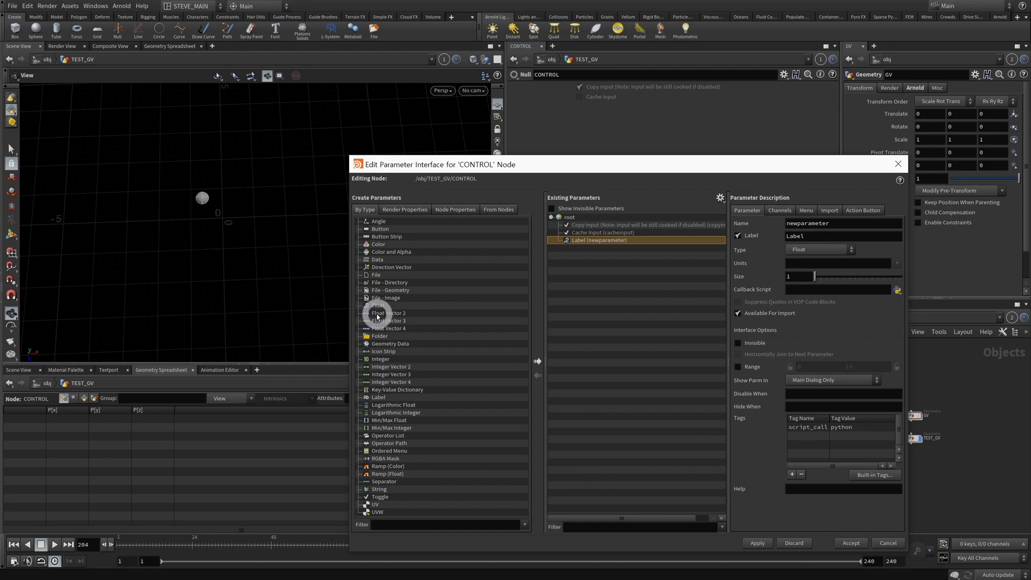
drag(379, 316, 630, 298)
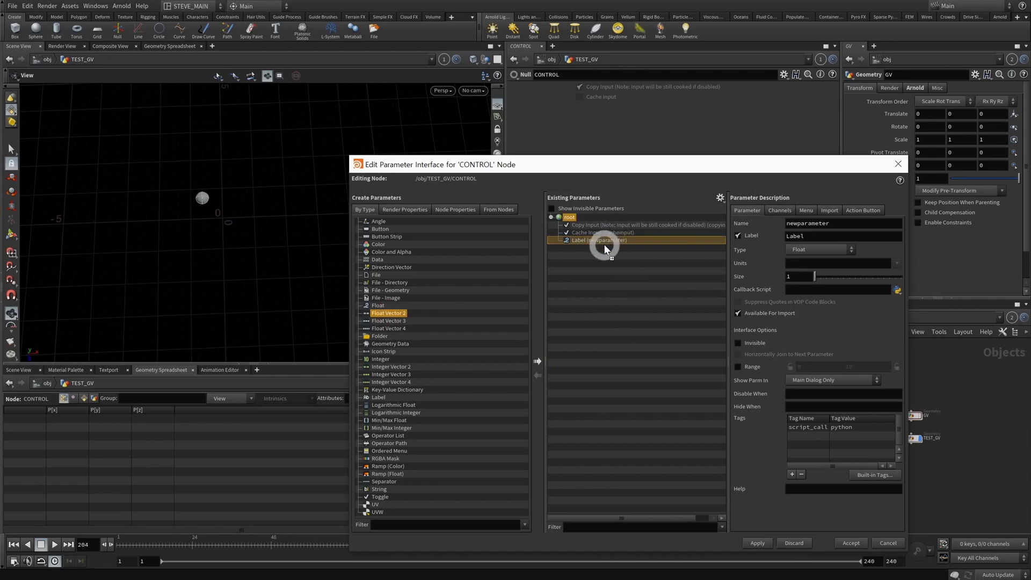
drag(604, 244, 605, 241)
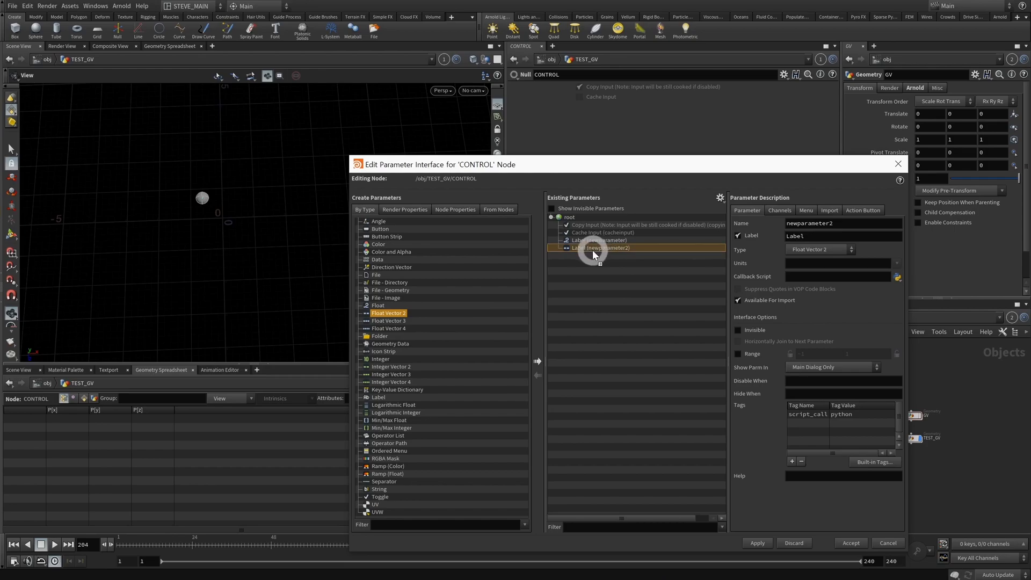
drag(592, 251, 592, 251)
- Give the new float parameter the name and label CN_SPEED and apply the change
click(608, 241)
drag(860, 228, 674, 229)
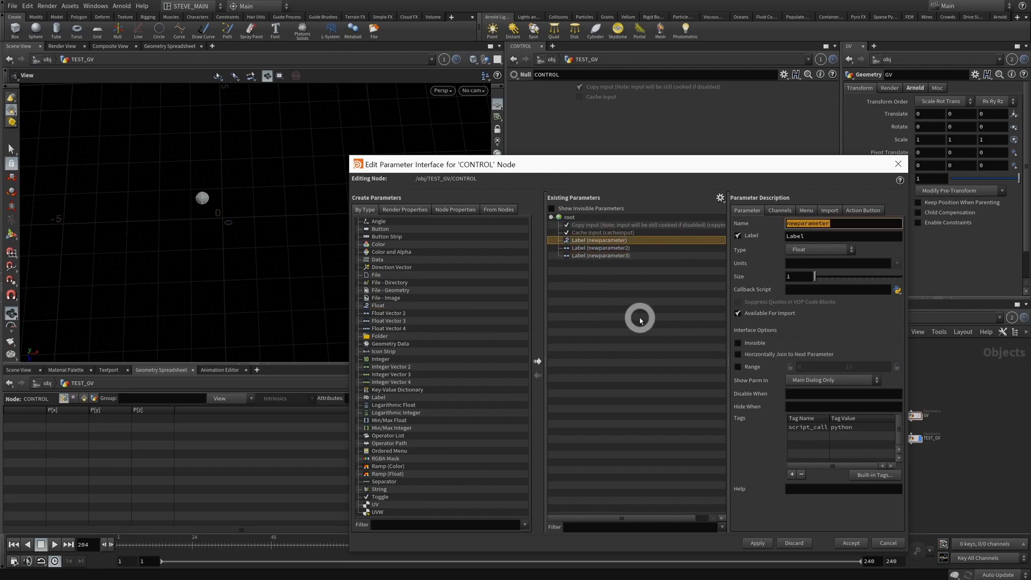
click(788, 222)
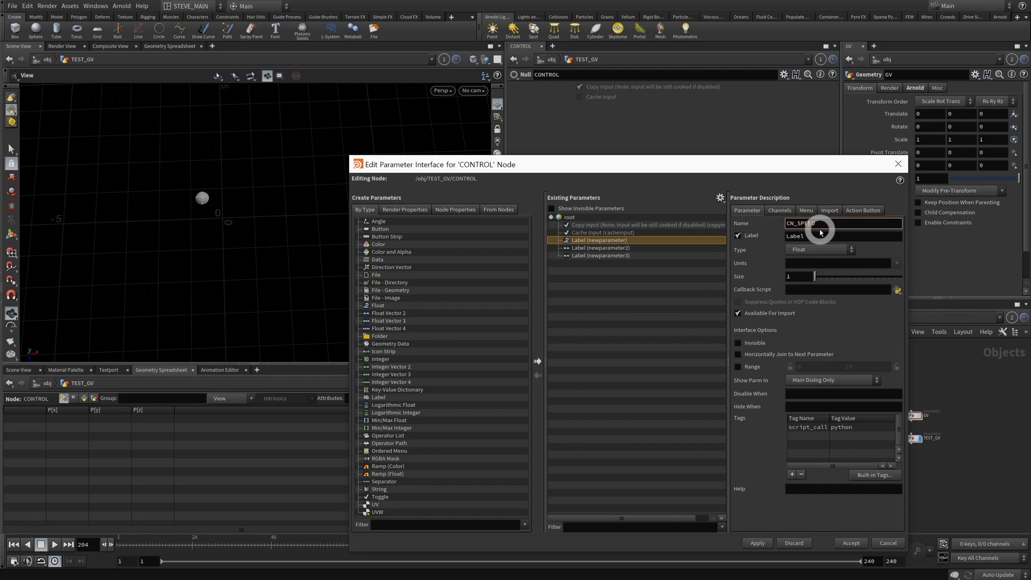
double_click(817, 235)
text(CN_SPEED)
click(757, 543)
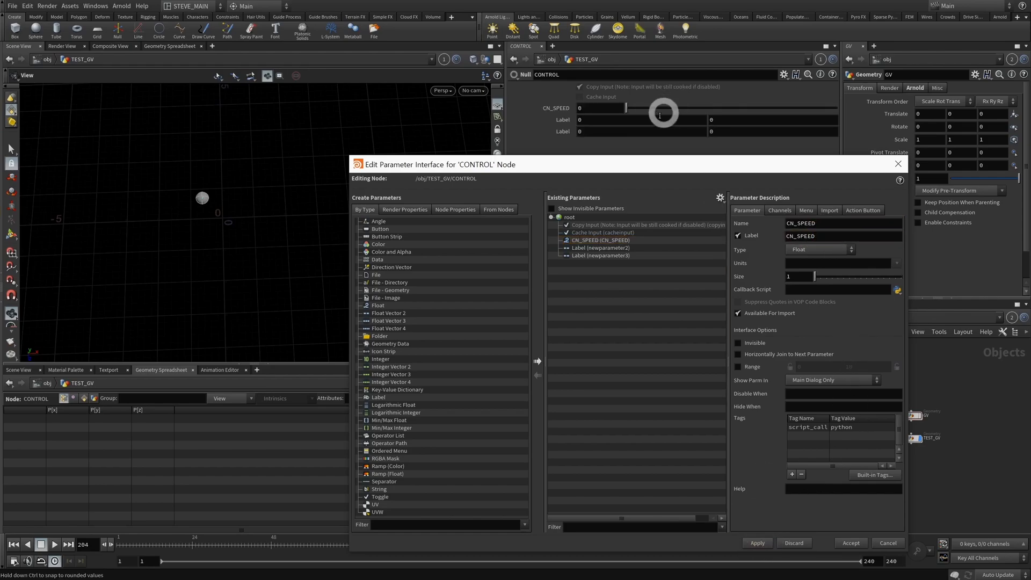
- Give the first Float Vector 2 parameter the name and label CN_RAD and apply the change
click(590, 247)
drag(852, 223, 723, 228)
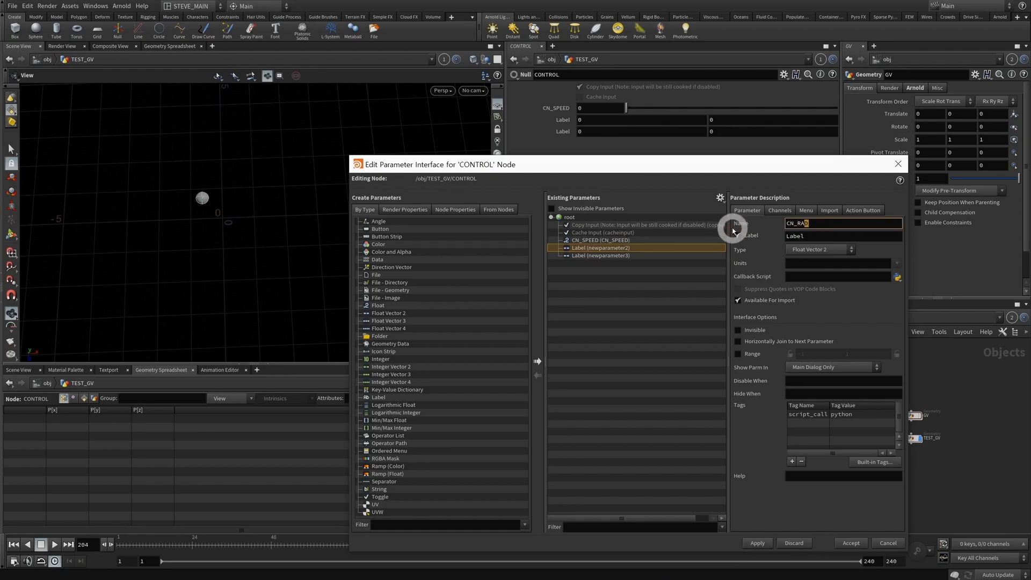
double_click(806, 235)
text(CN_RAD)
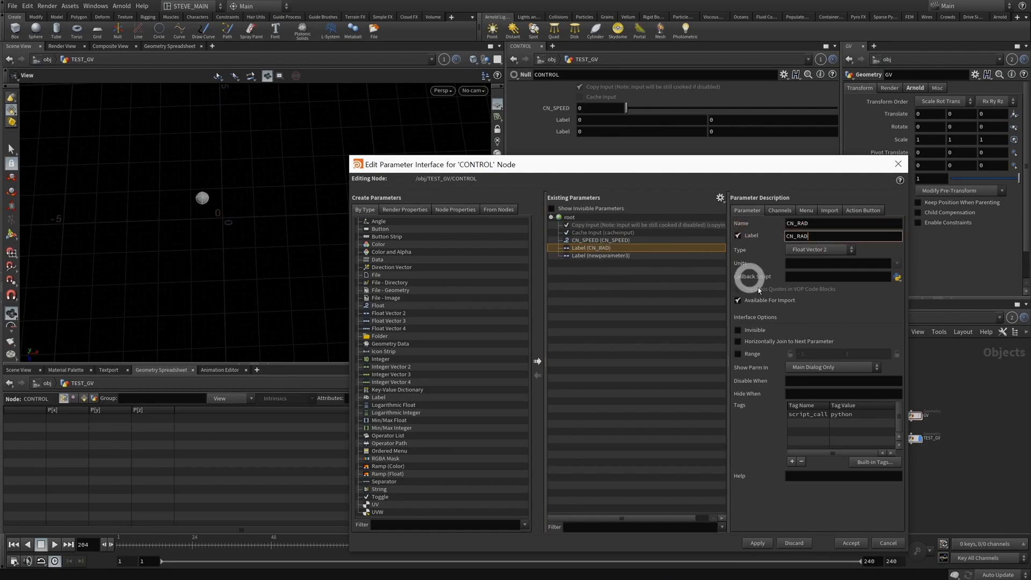
click(766, 543)
- Give the second Float Vector 2 parameter the name and label CN_RATIO and accept the CONTROL node's parameter interface
click(668, 255)
drag(870, 223, 633, 232)
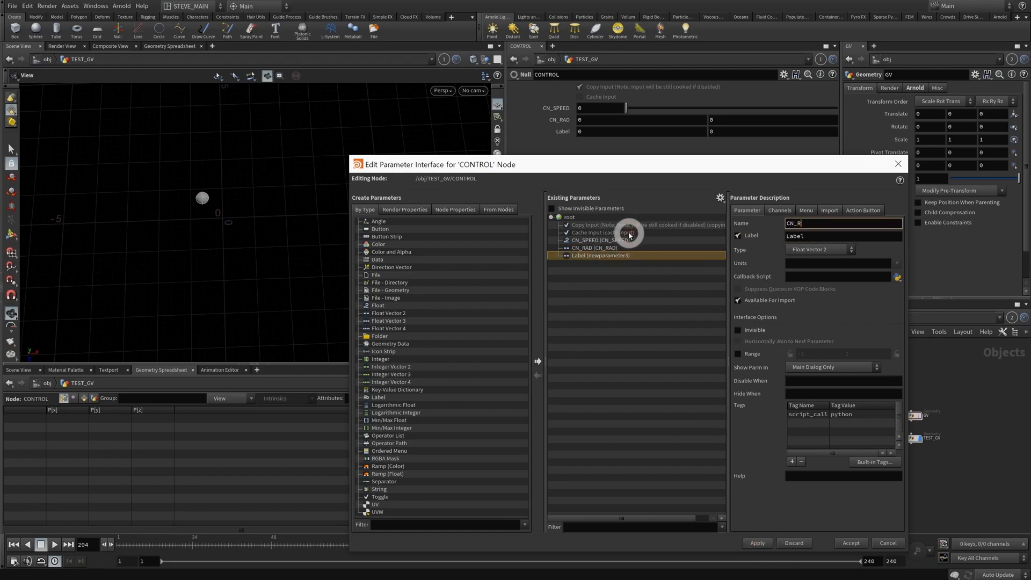
double_click(806, 235)
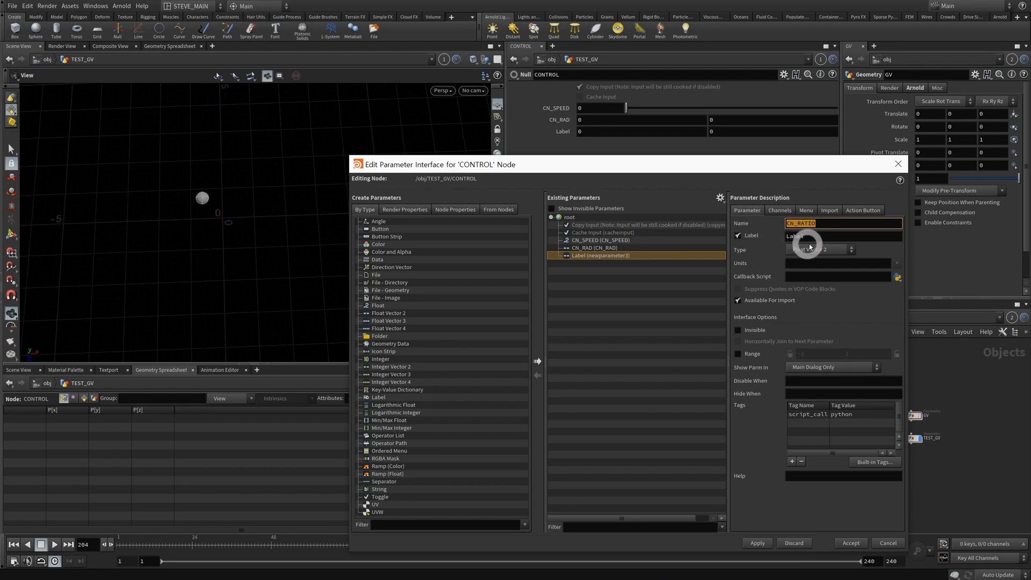
text(CN_RATIO)
click(758, 542)
click(854, 543)
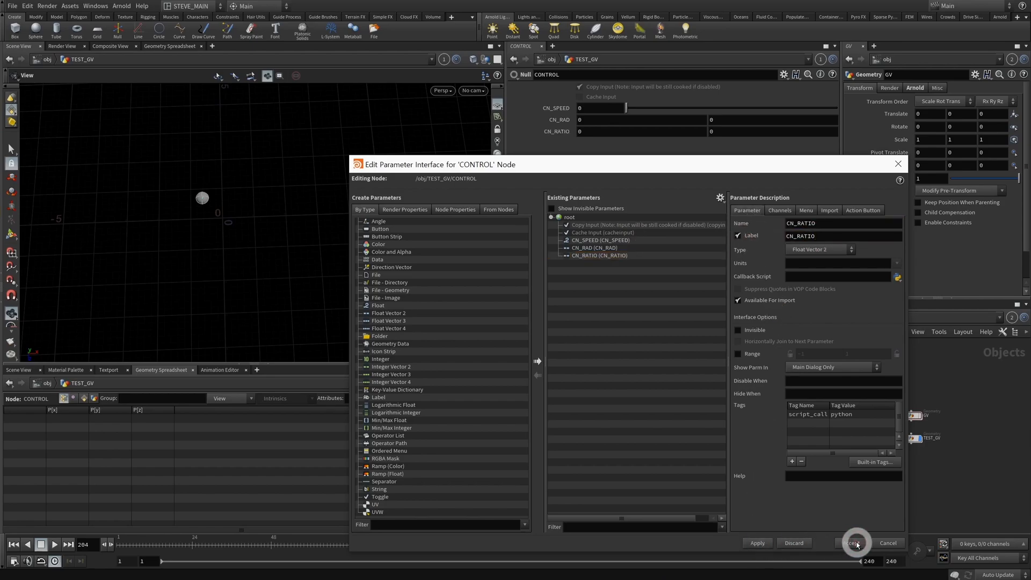
- Check the SPEED value on add1 and set the CONTROL node's CN_SPEED to 3
click(717, 341)
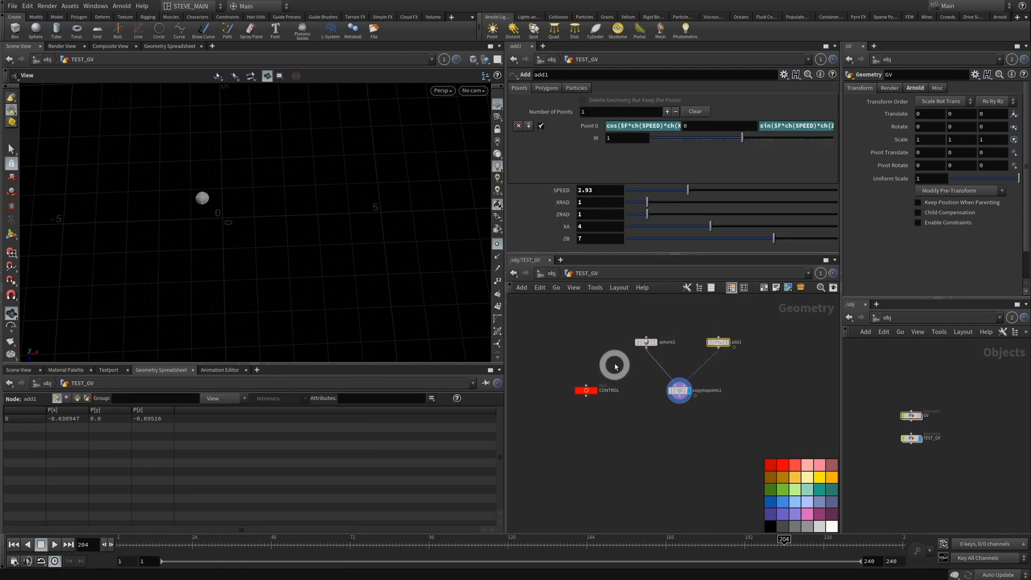
click(586, 389)
click(595, 112)
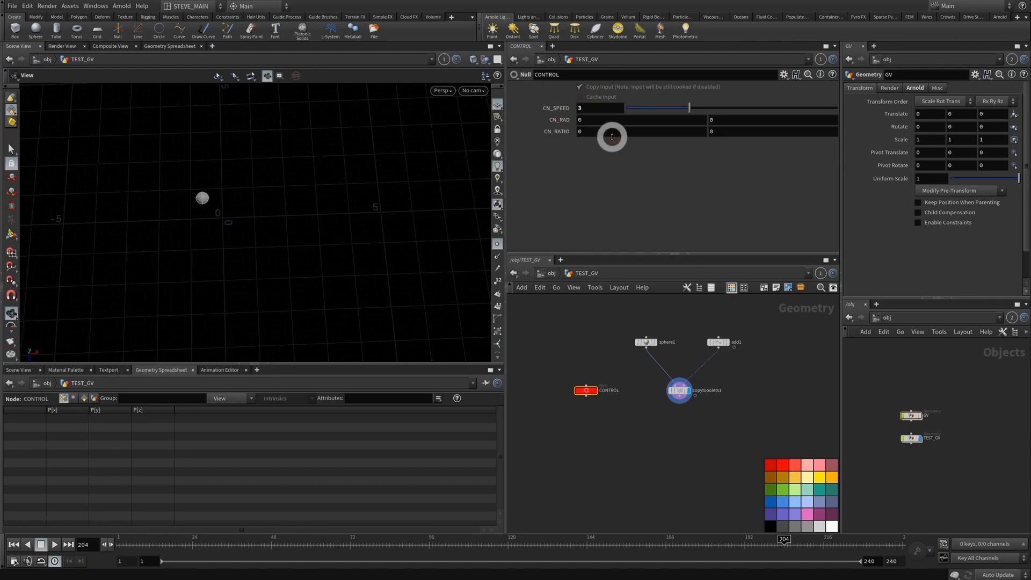
- Check add1's radius and ratio values, and set the CONTROL node's CN_RAD to 1, 1 and CN_RATIO to 4, 7
click(718, 341)
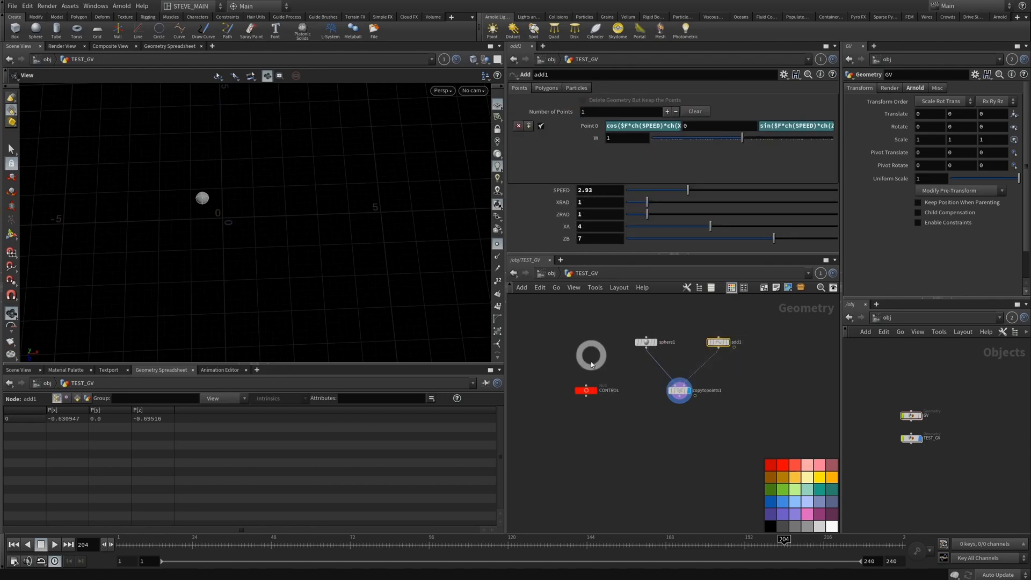
click(587, 388)
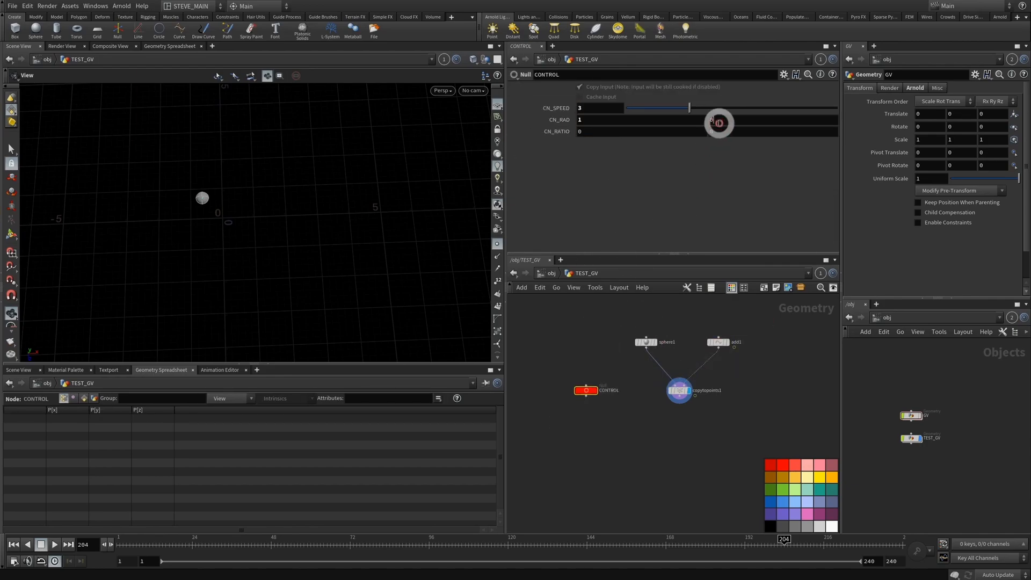
click(610, 131)
text(4)
click(733, 132)
text(7)
key(Return)
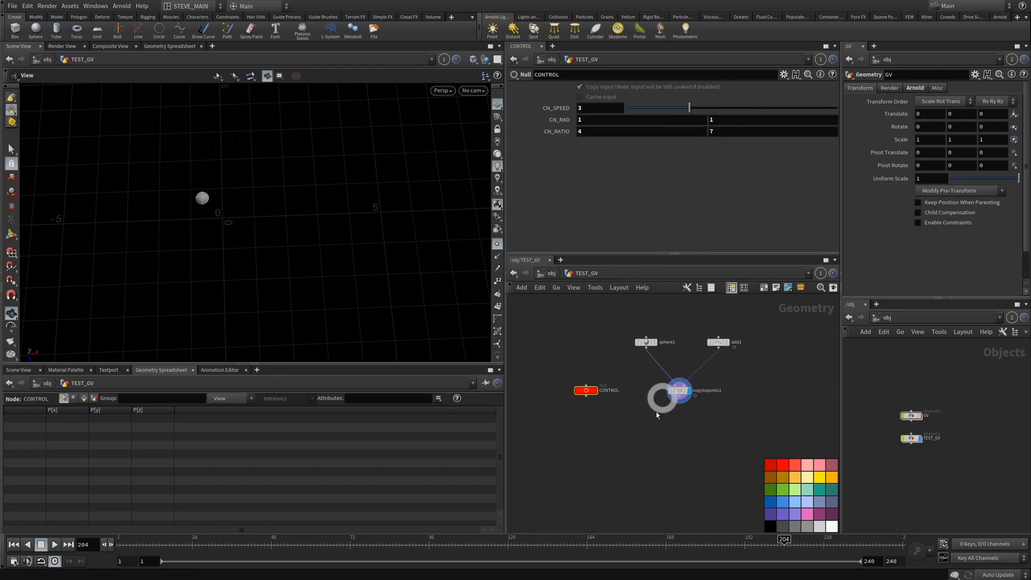
- Link add1's SPEED parameter to the CONTROL node's CN_SPEED with a relative reference
right_click(598, 108)
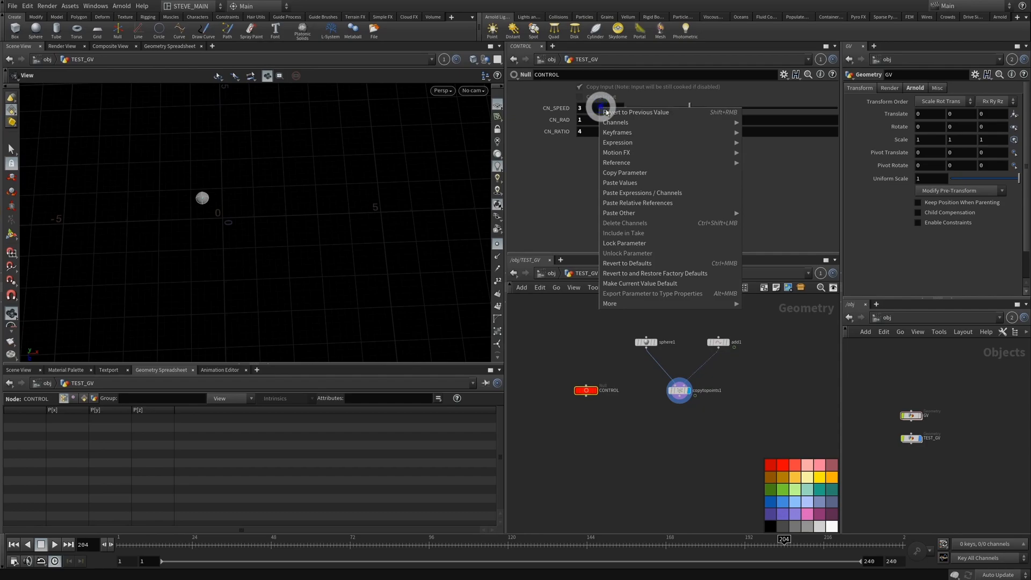
click(637, 173)
drag(743, 330, 693, 364)
right_click(603, 191)
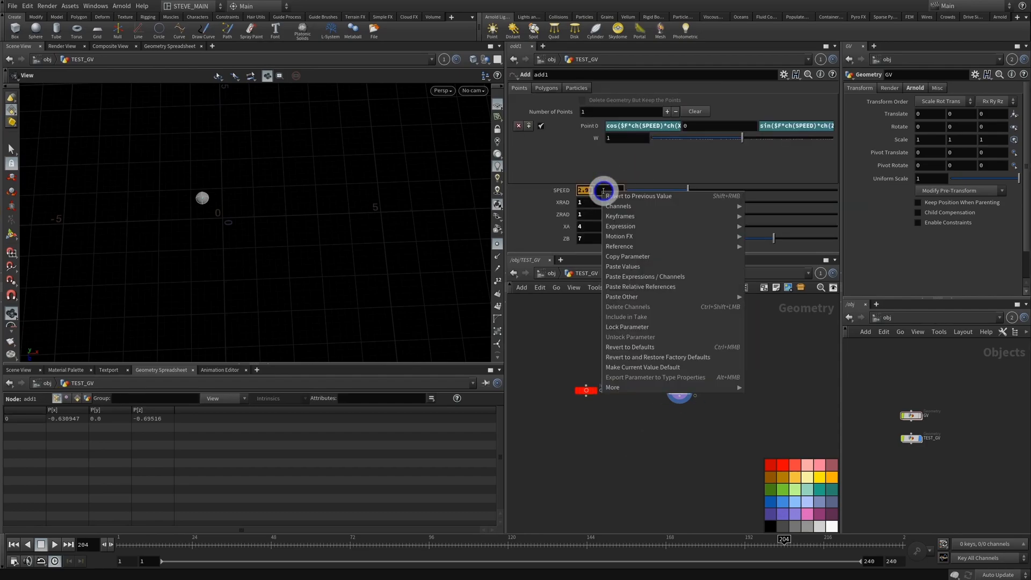
click(701, 288)
- Link add1's XRAD parameter to the first CN_RAD component on CONTROL with a relative reference
click(586, 390)
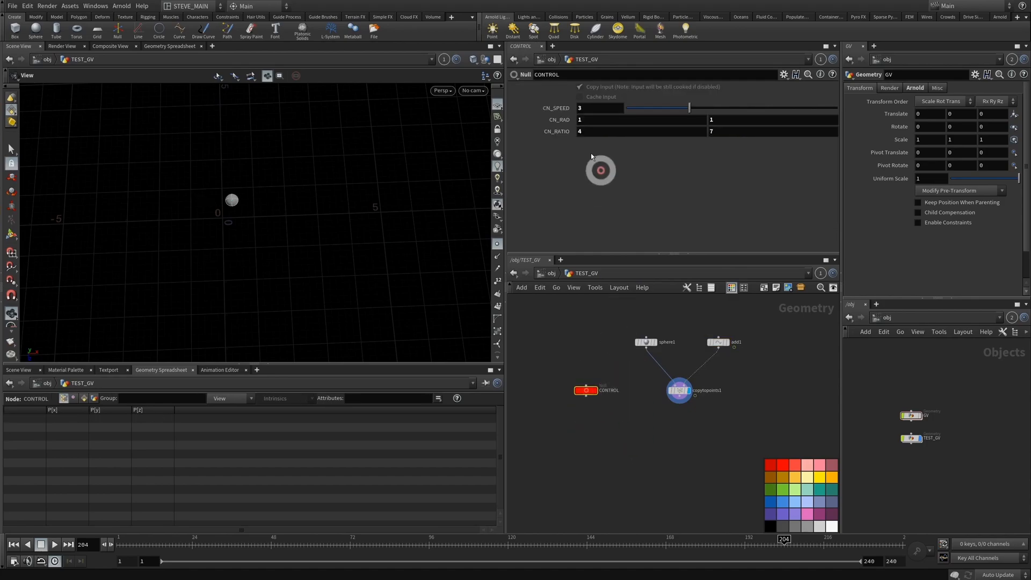
right_click(589, 120)
click(637, 193)
drag(680, 299, 747, 357)
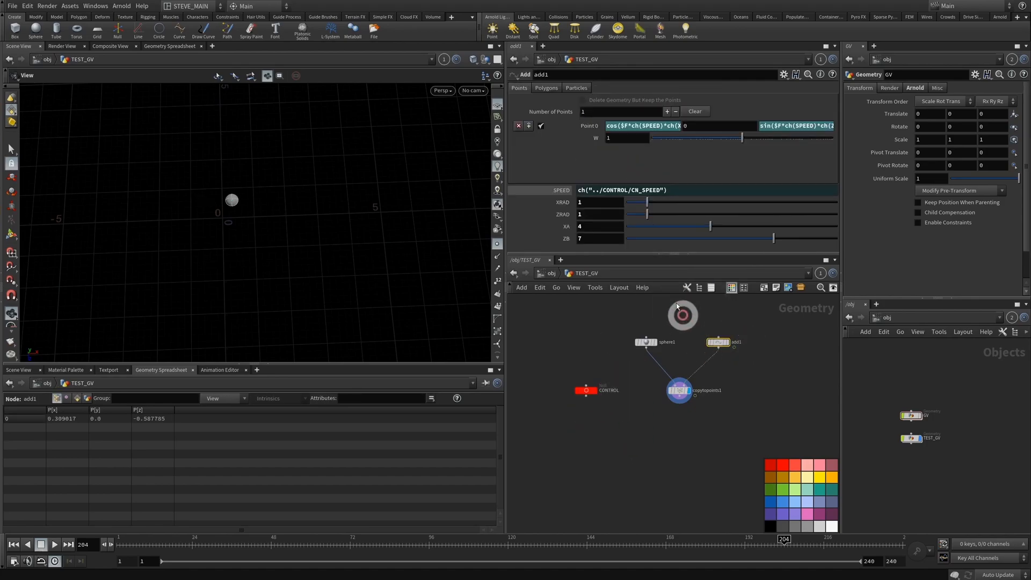
right_click(607, 202)
click(635, 285)
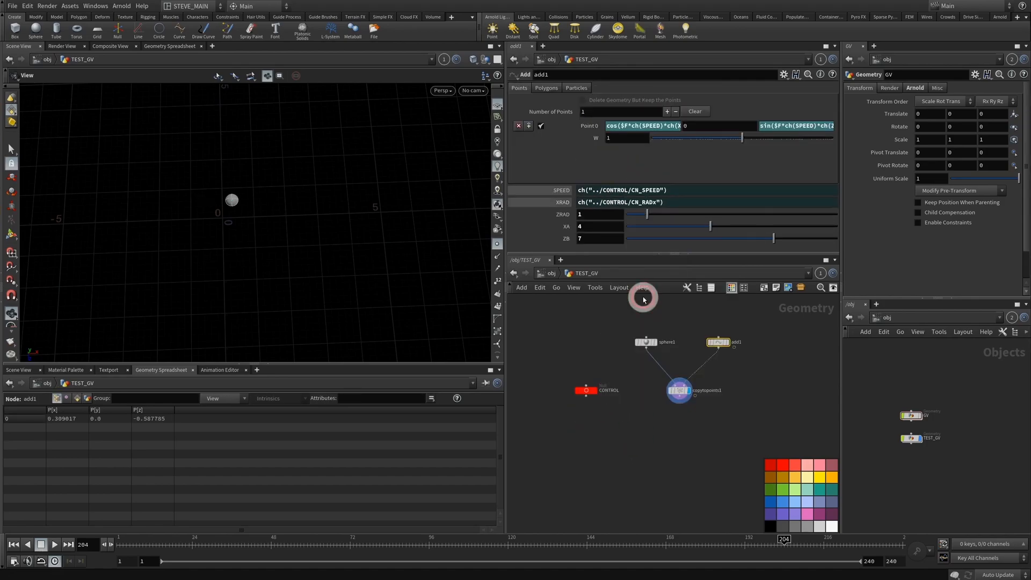
- Link add1's ZRAD parameter to the second CN_RAD component on CONTROL with a relative reference
click(594, 391)
right_click(720, 108)
click(778, 184)
click(749, 313)
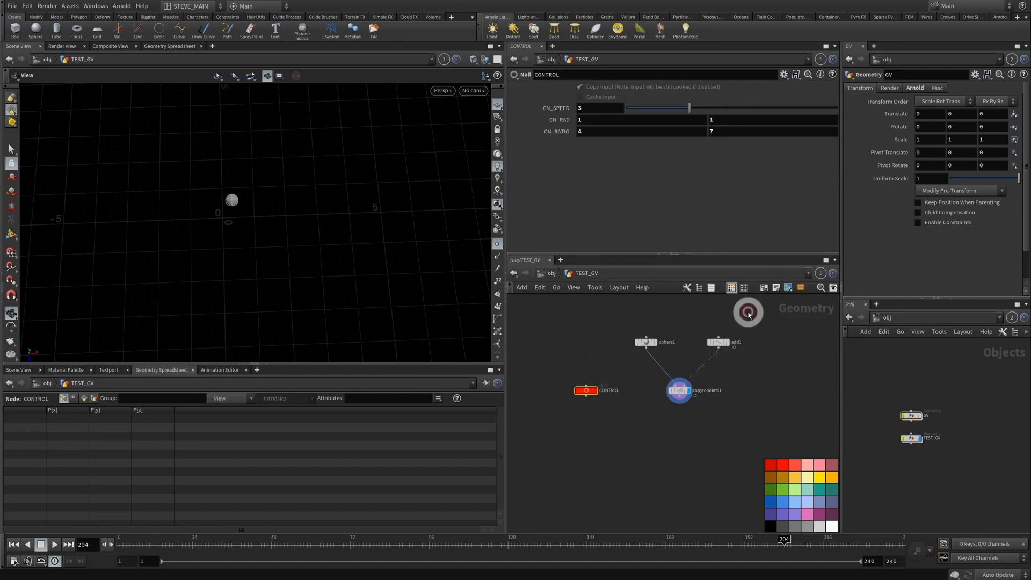
click(718, 342)
right_click(601, 214)
click(635, 302)
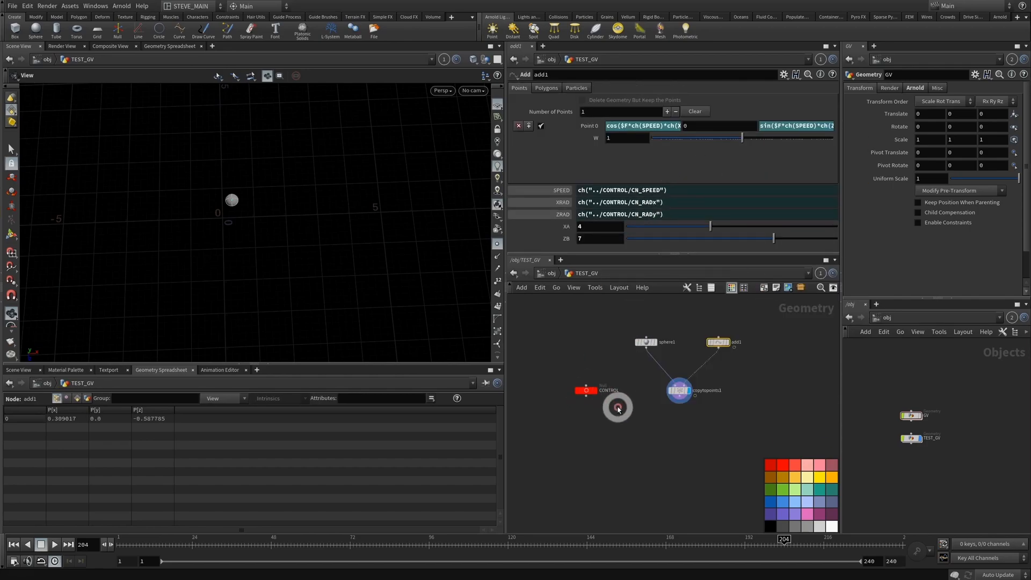
- Link add1's XA parameter to the first CN_RATIO component on CONTROL with a relative reference
click(584, 394)
right_click(607, 131)
click(644, 196)
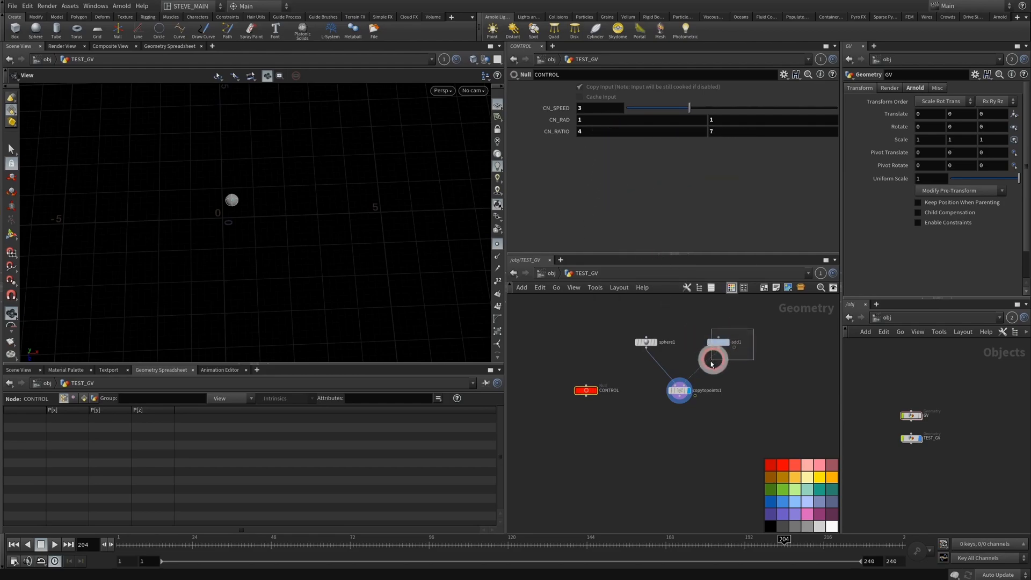
click(717, 356)
right_click(605, 235)
click(658, 315)
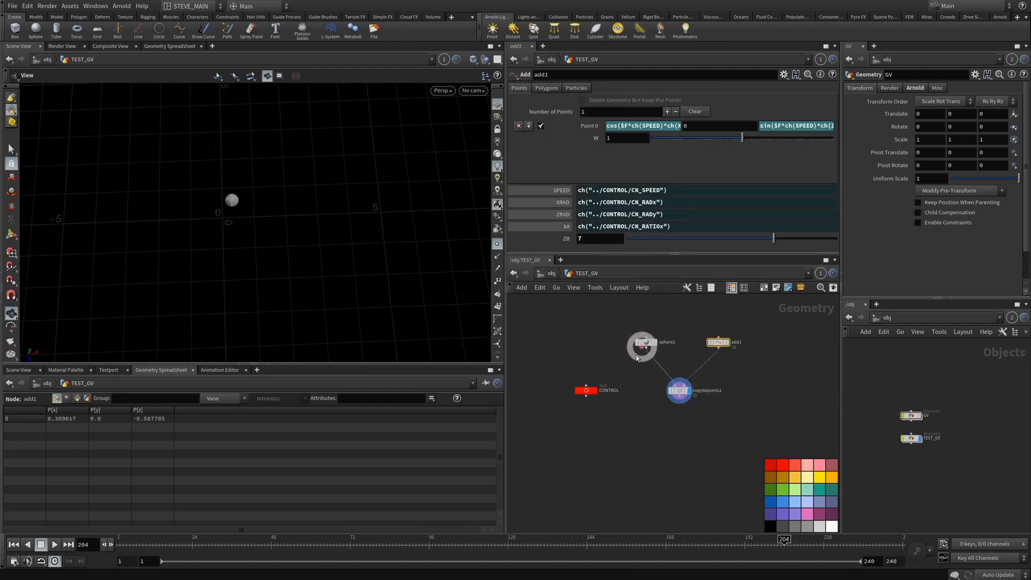
- Link add1's ZB parameter to the second CN_RATIO component on CONTROL with a relative reference
click(586, 390)
right_click(733, 131)
click(774, 192)
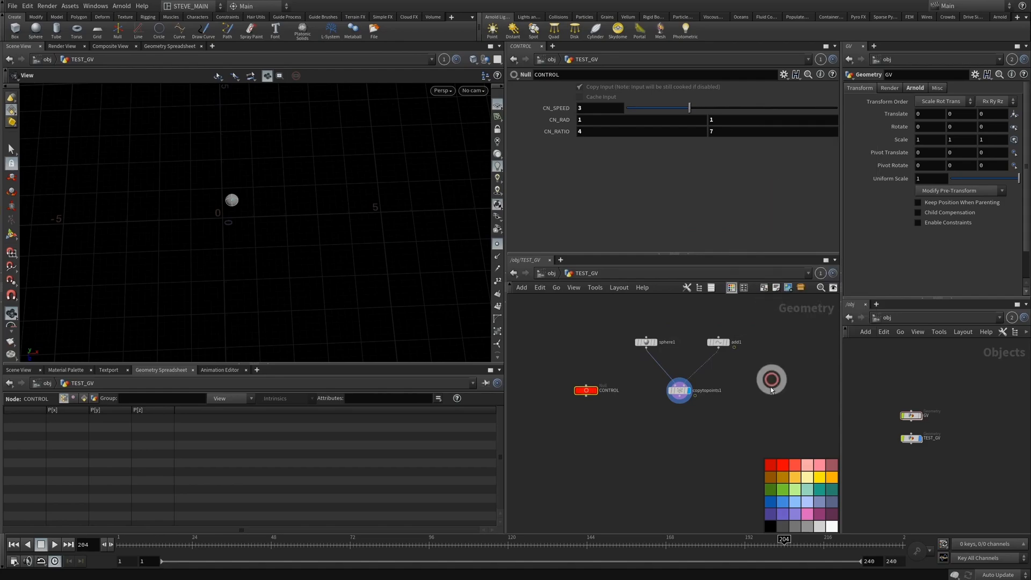
click(709, 343)
right_click(594, 226)
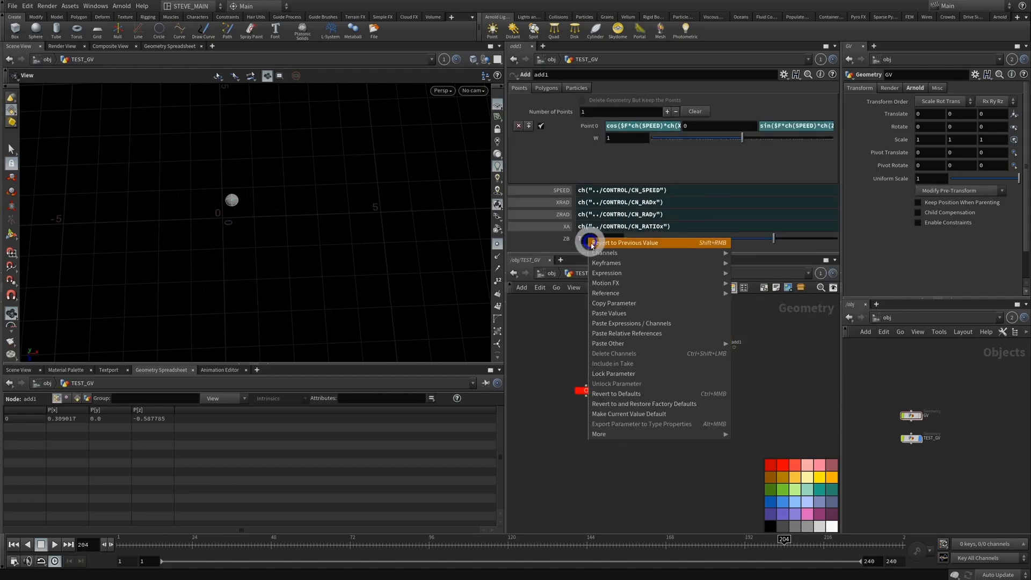
click(617, 333)
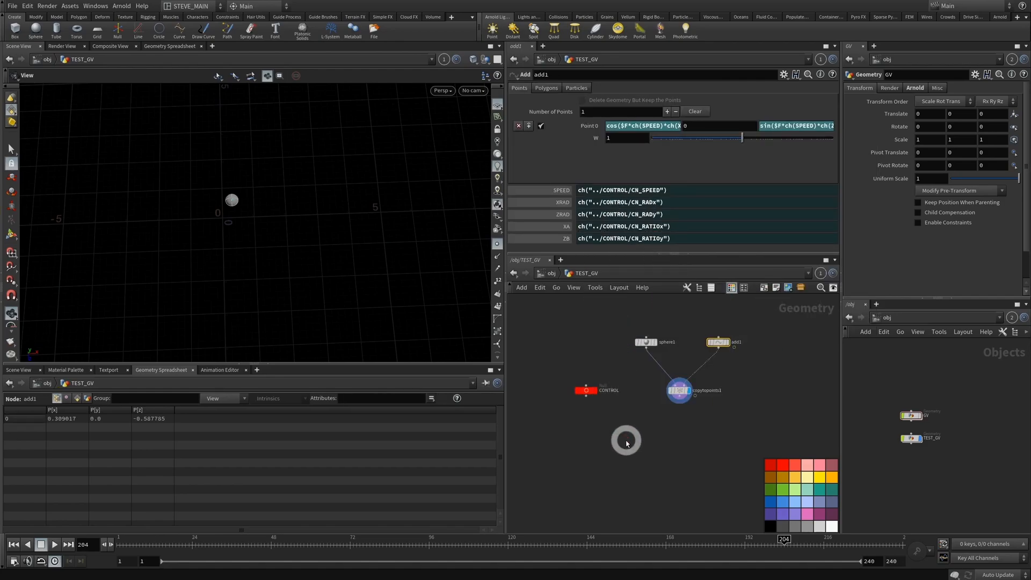
- Show add1's linked parameters as values, compare them with the CONTROL node's, and review the Point 0 expression
click(553, 190)
click(553, 202)
click(553, 213)
click(586, 391)
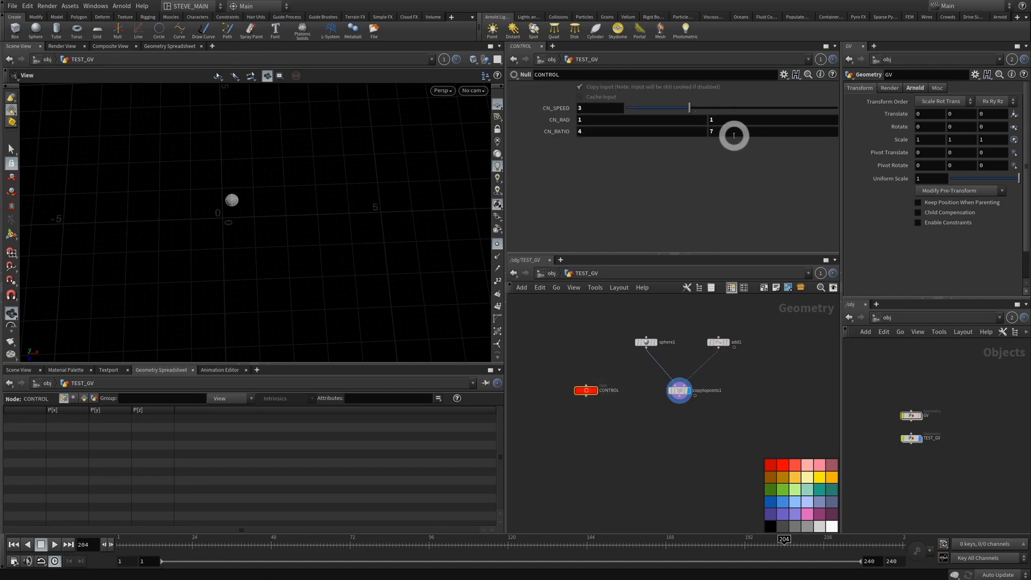
click(718, 342)
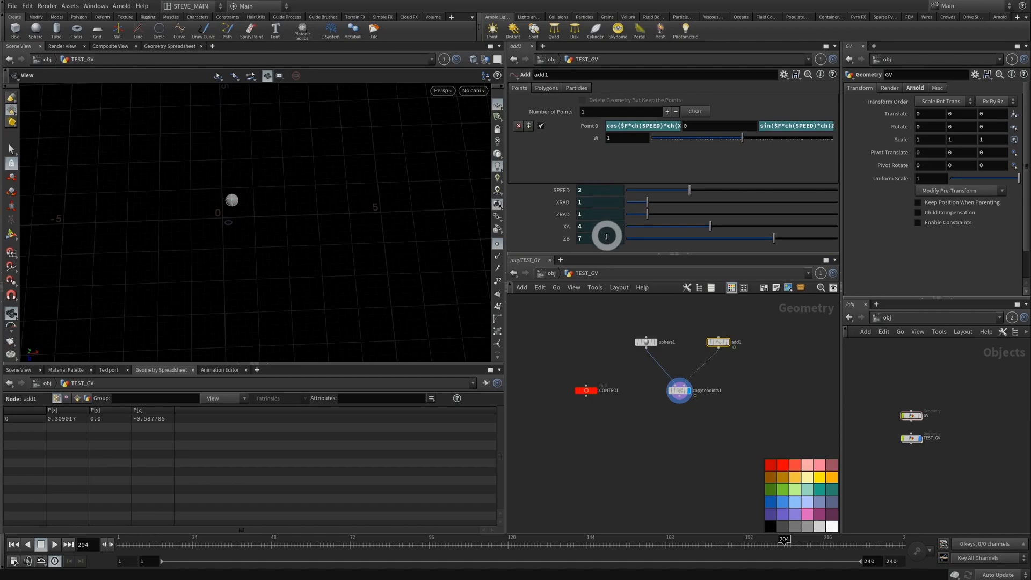
click(591, 128)
click(592, 127)
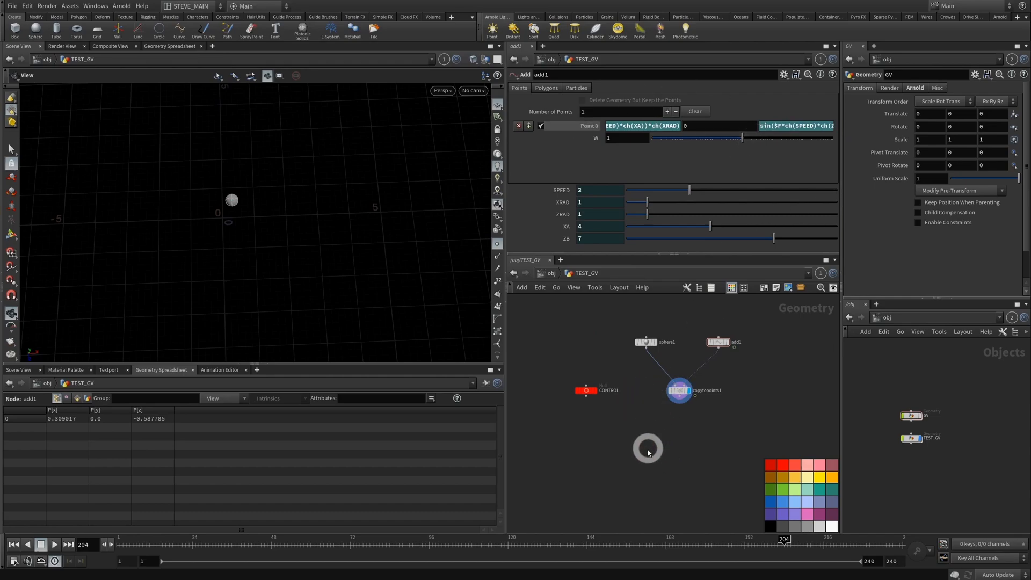
- Select the CONTROL node and play the animation briefly to check the sphere's motion
click(587, 390)
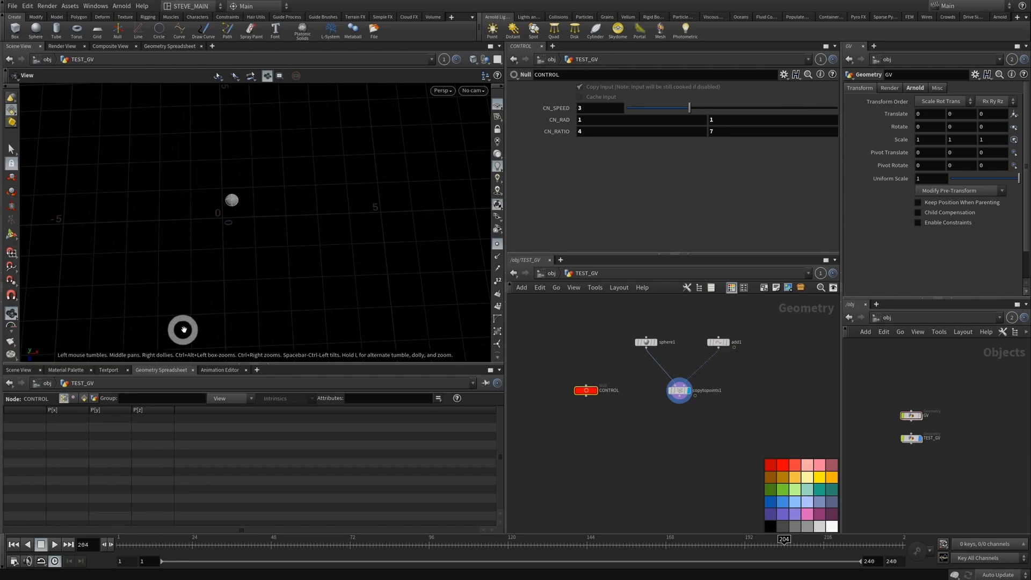
click(55, 545)
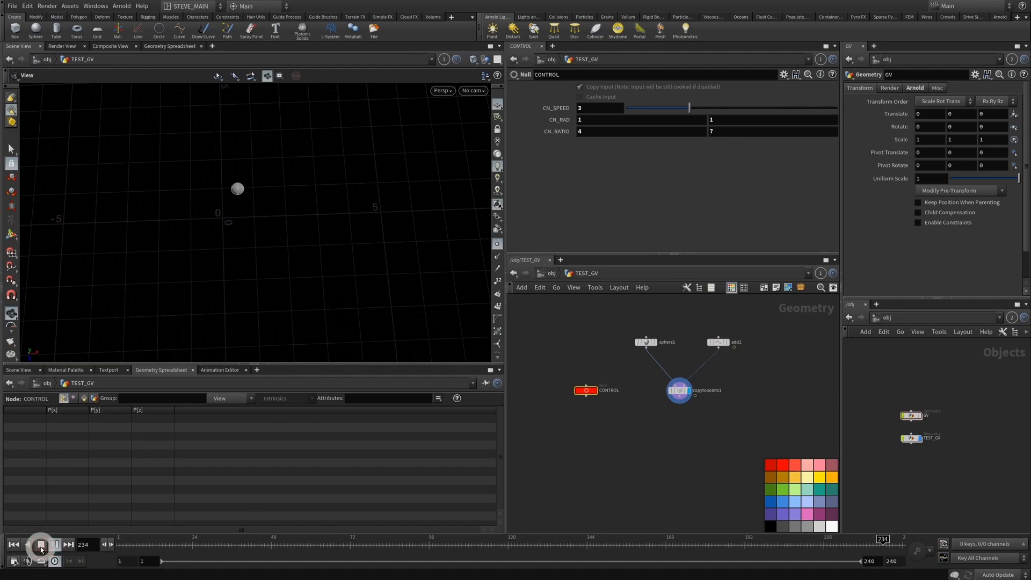
click(41, 544)
- Set both CN_RATIO values on CONTROL to 1 and play the animation briefly
click(584, 131)
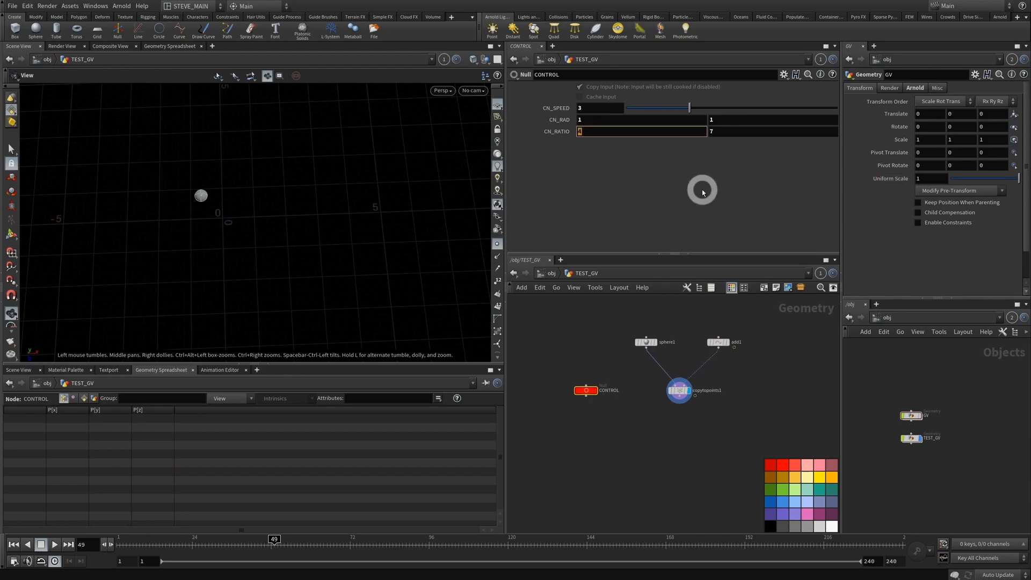
key(Tab)
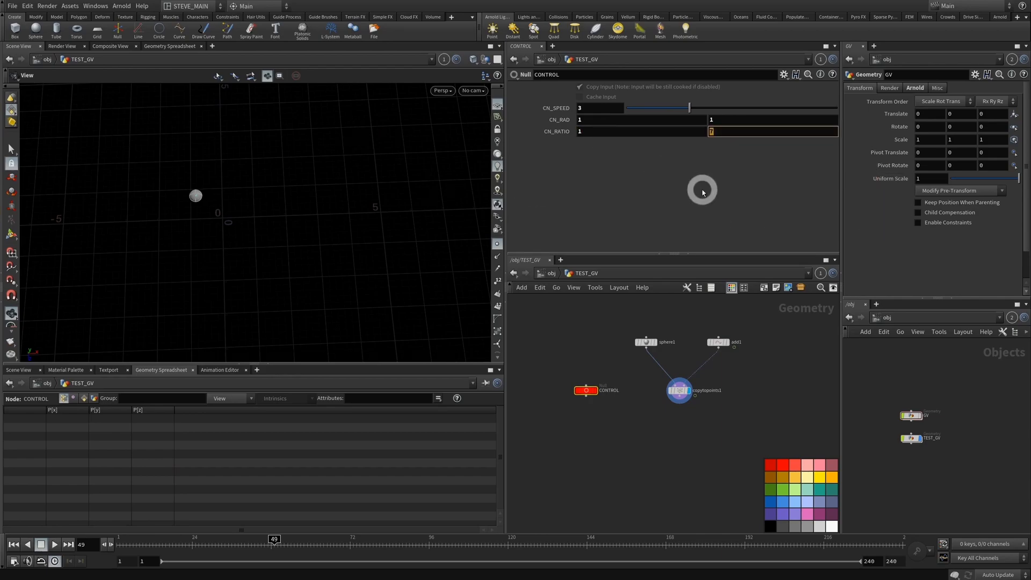
click(54, 545)
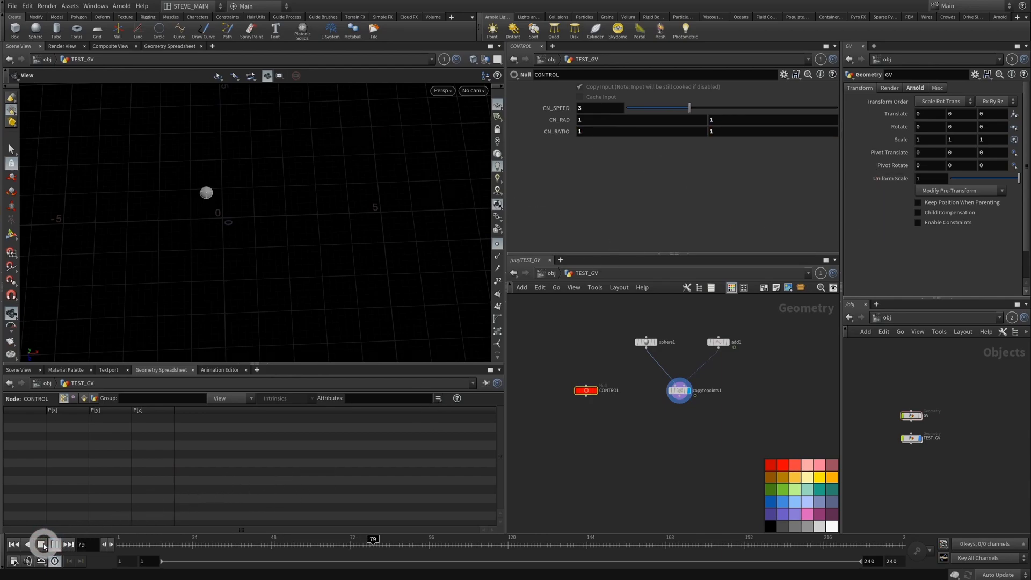
click(42, 545)
- Set CN_SPEED on CONTROL to 10 and play the animation to check the faster motion
click(594, 107)
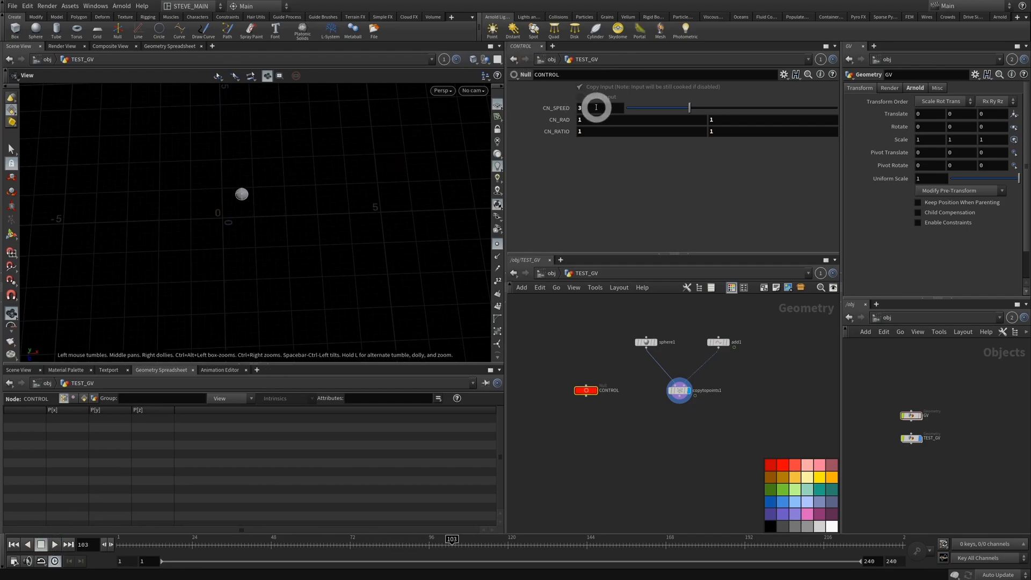
text(10)
click(621, 317)
click(53, 545)
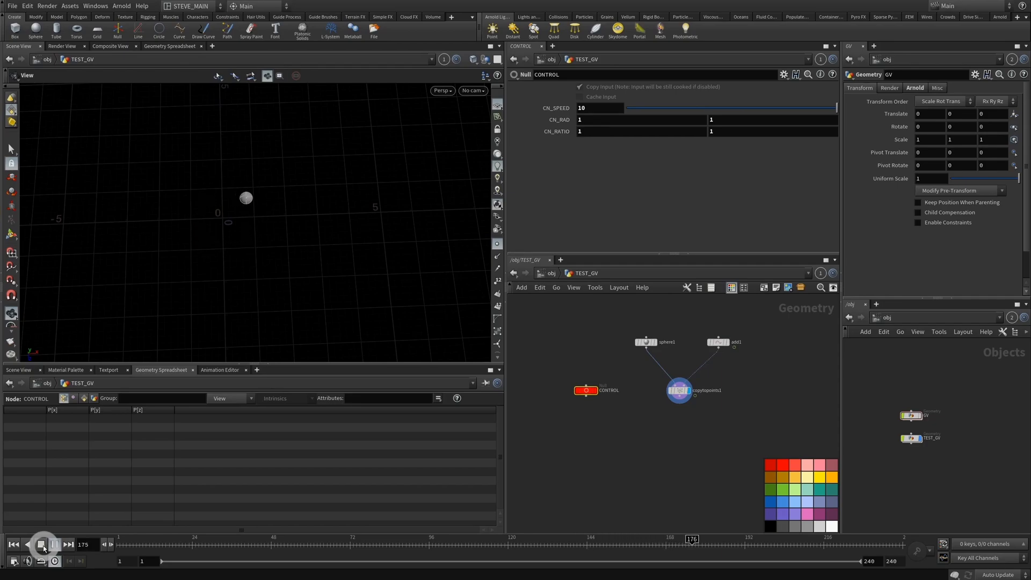
click(41, 544)
mouse_move(246, 209)
mouse_down()
mouse_move(276, 205)
mouse_move(219, 273)
mouse_move(236, 266)
mouse_up()
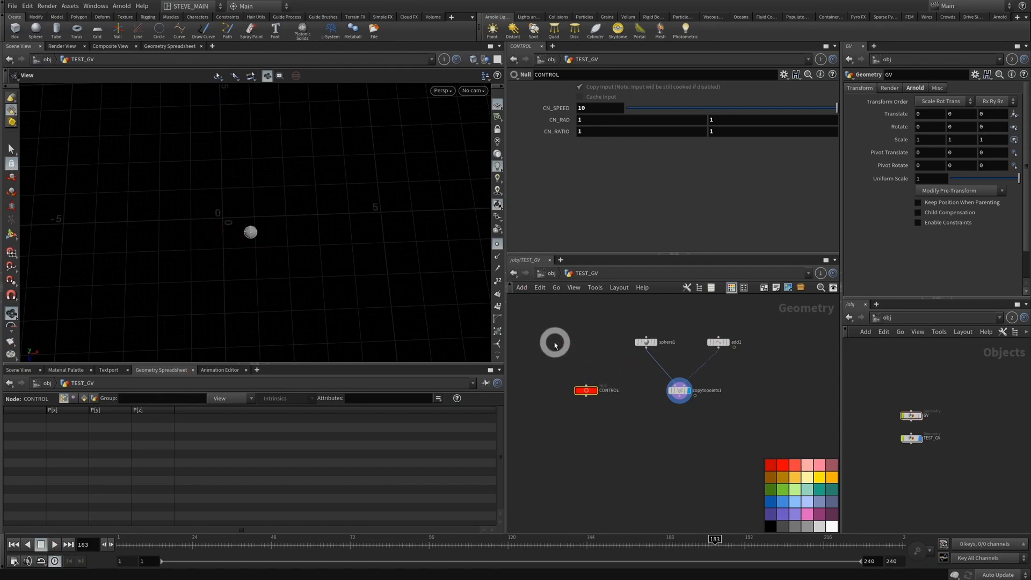
- Set CN_RAD on CONTROL to 2, 4 and play the animation to check the path
click(590, 120)
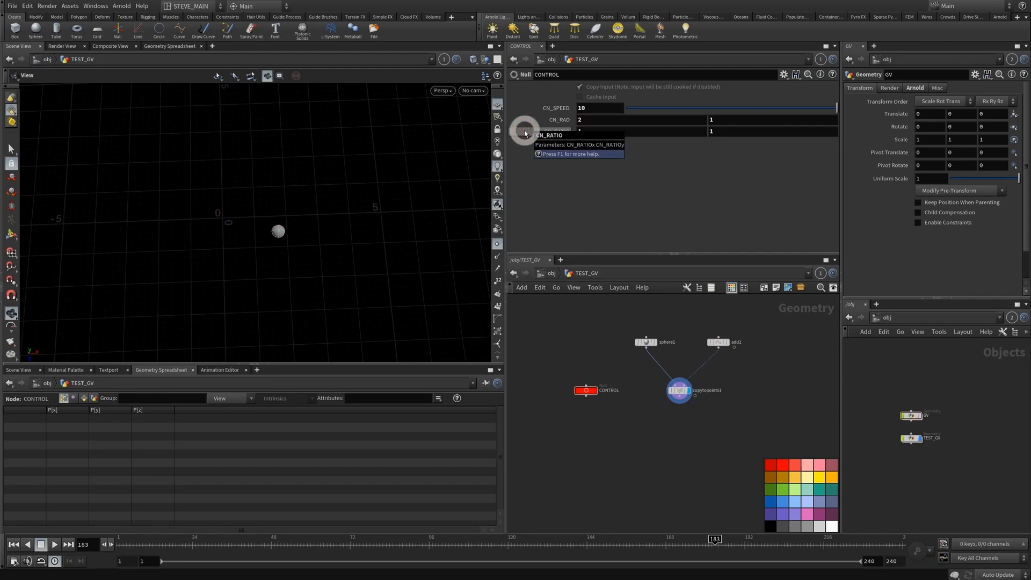
click(722, 119)
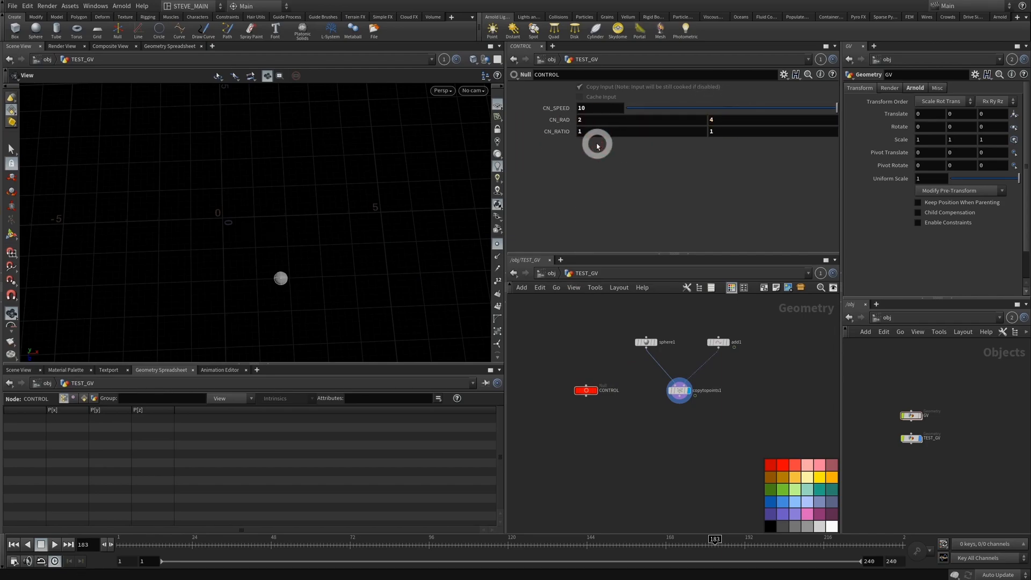
click(55, 544)
click(41, 545)
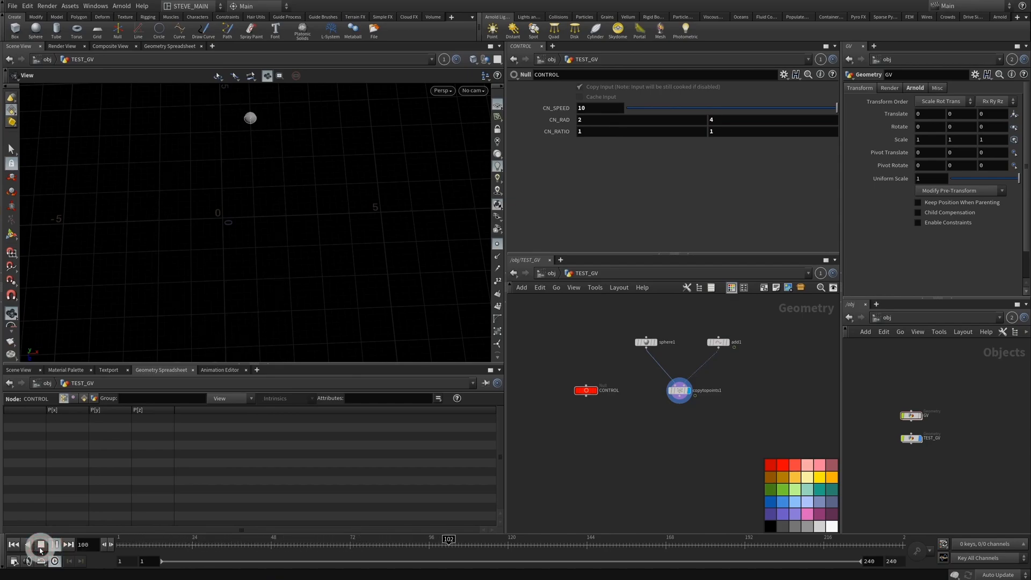
- Set CN_SPEED on CONTROL to 3 and play the animation to check the slower motion
click(584, 108)
click(345, 130)
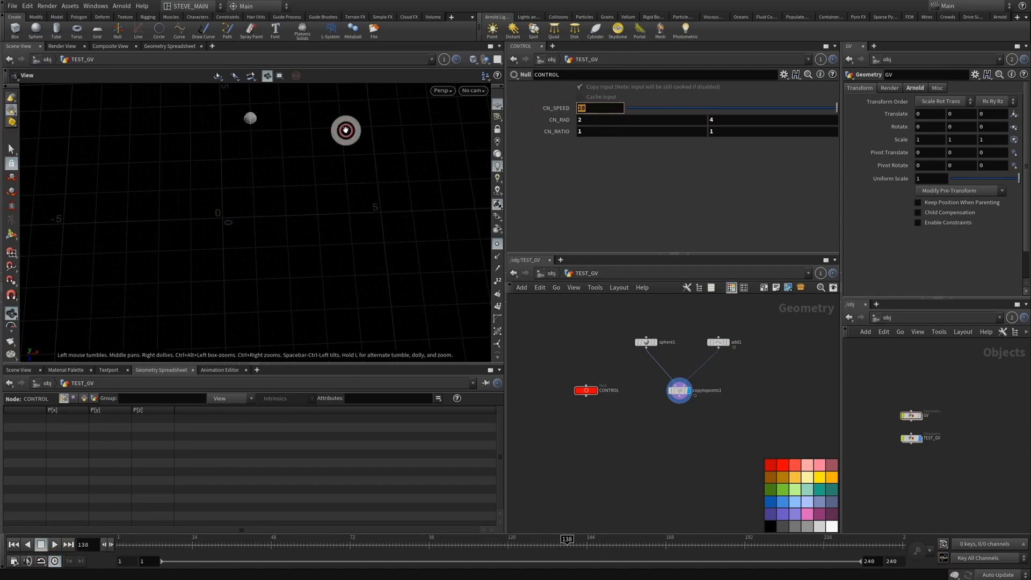
text(3)
key(Return)
click(46, 544)
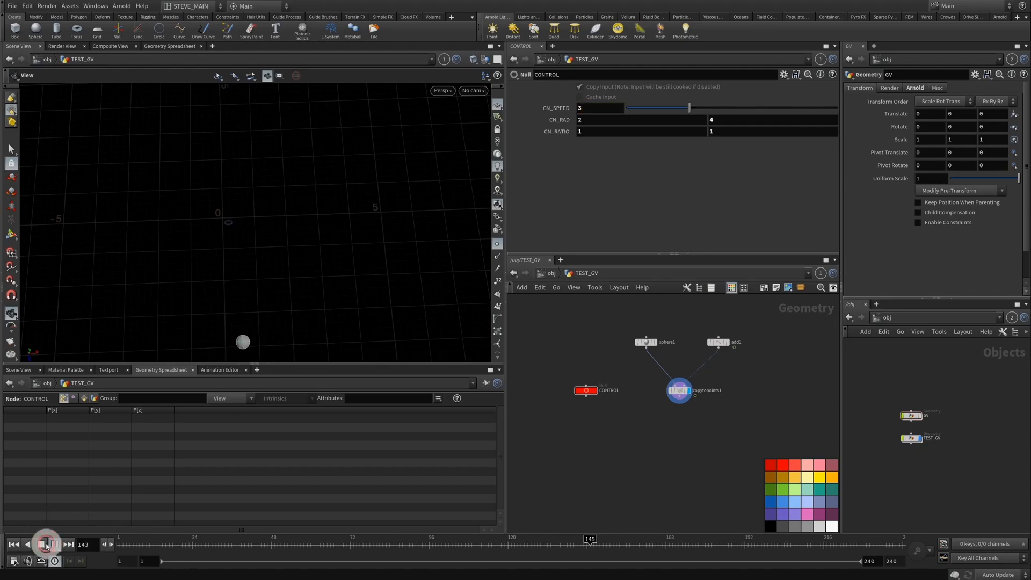
click(47, 545)
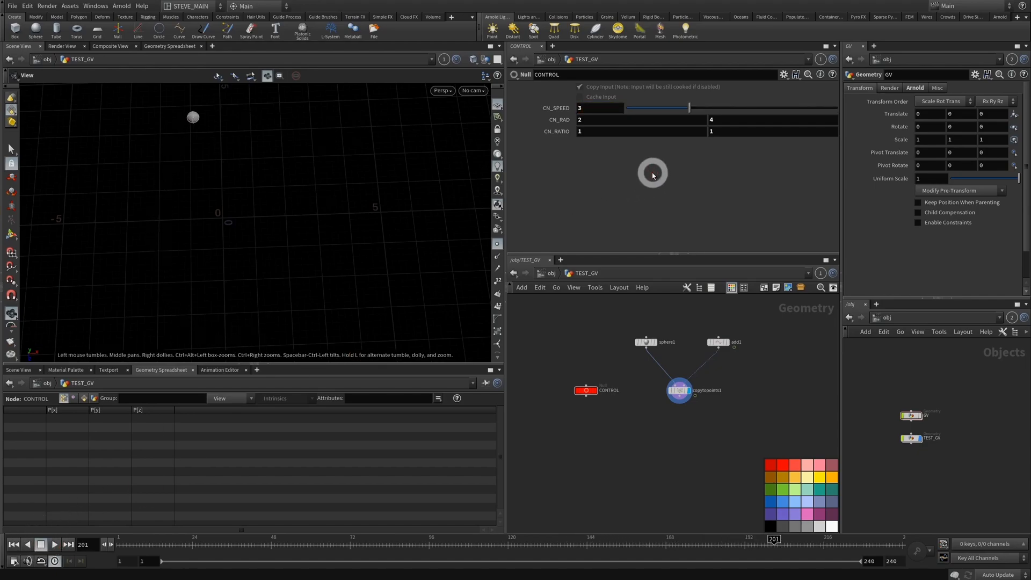
- Set both CN_RAD values on the CONTROL node to 1
click(597, 119)
text(1)
key(Return)
click(735, 120)
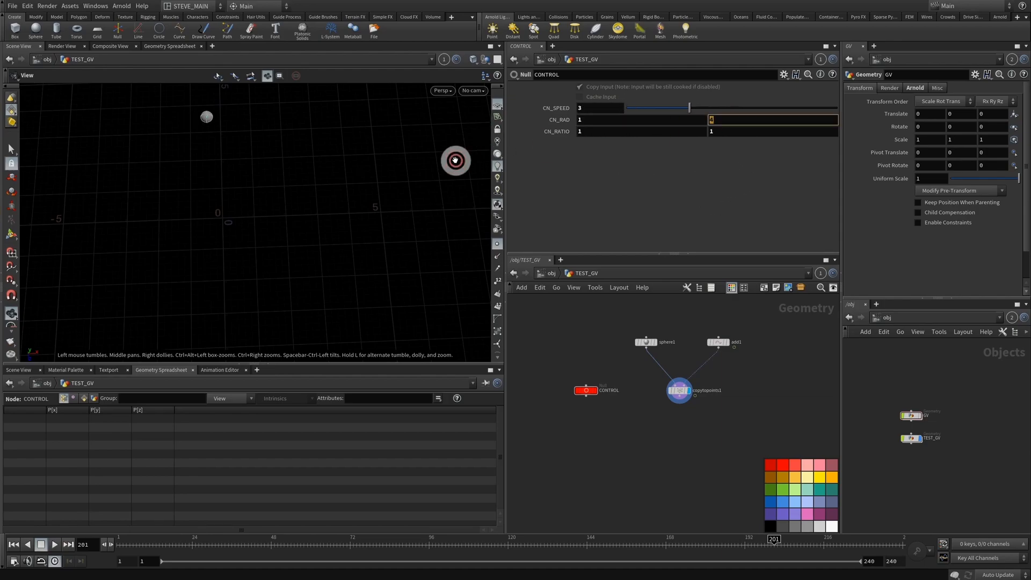
- Set CN_RATIO on CONTROL to 6, 7 and play the animation to check the sphere's path
click(714, 132)
text(7)
key(Return)
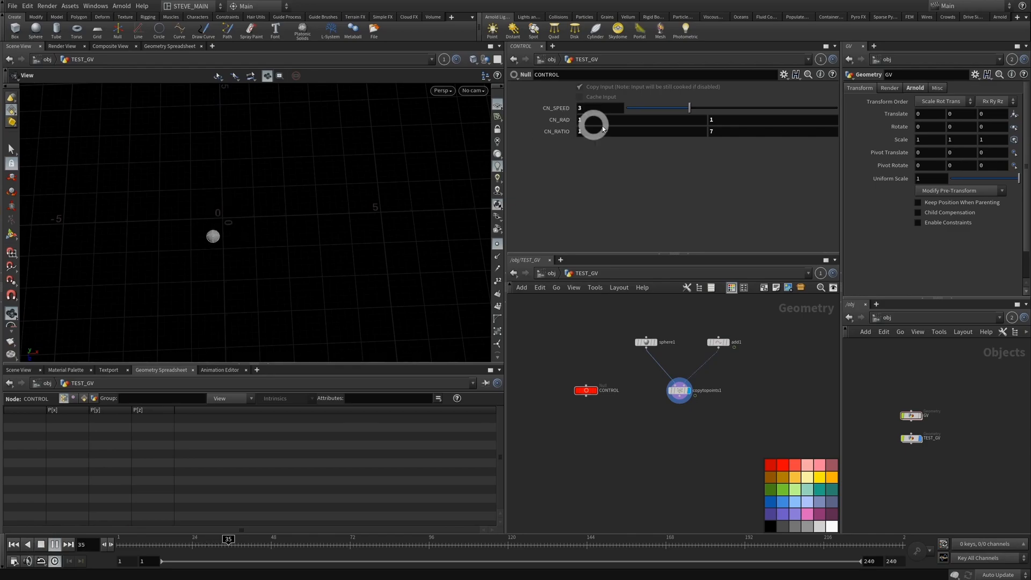
click(645, 129)
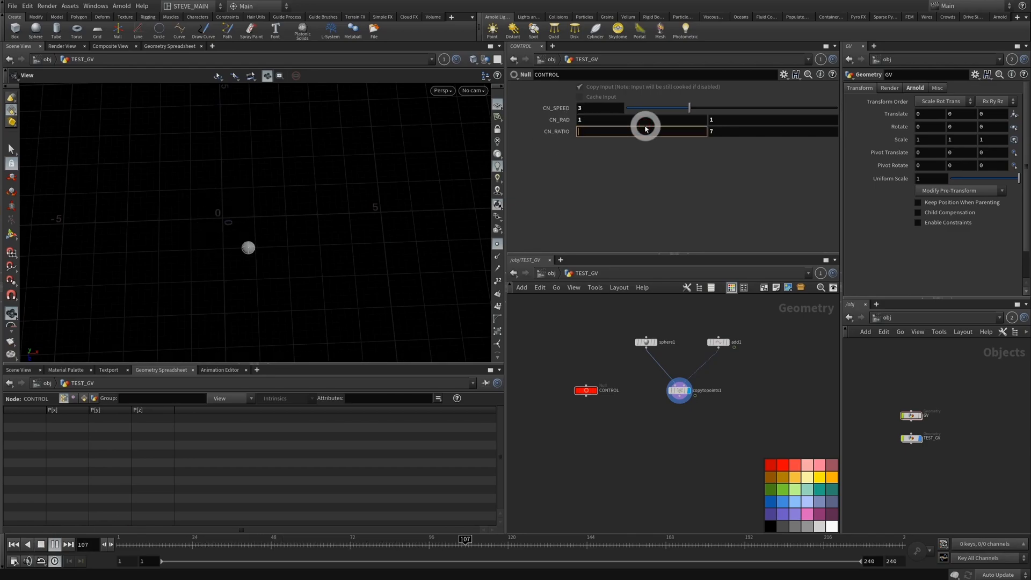
text(6)
key(Return)
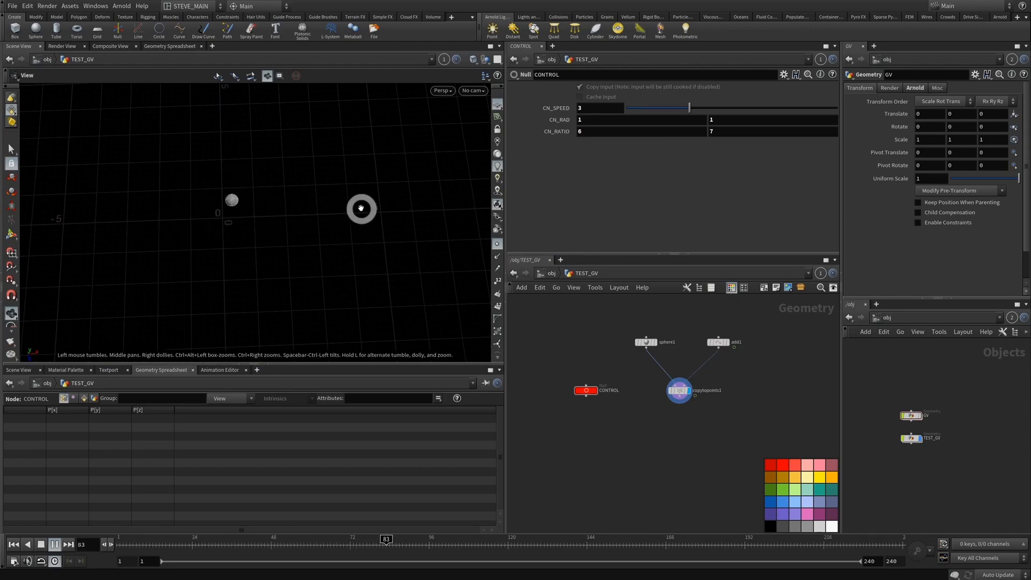
- Try a first CN_RAD value of 4 during playback and set it back to 1
middle_drag(558, 119, 518, 129)
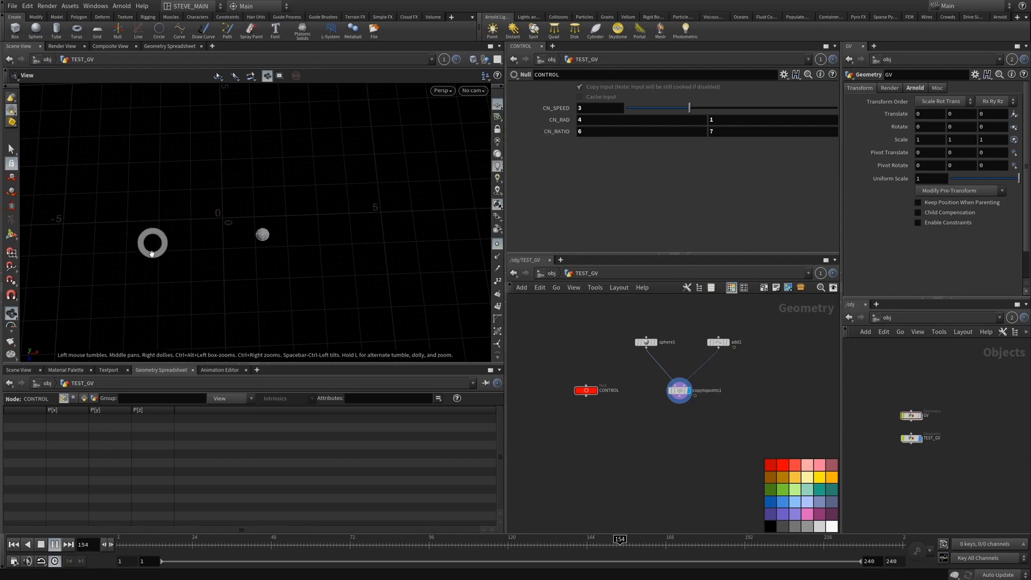
click(590, 120)
text(1)
key(Return)
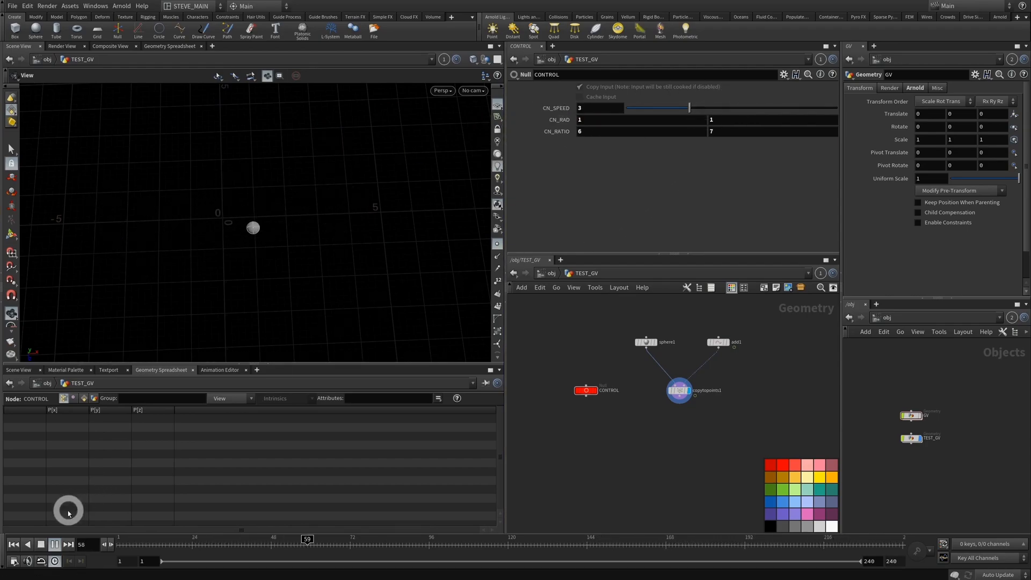
- Stop playback, create a Geometry object named hint at the object level and enter its network
click(42, 545)
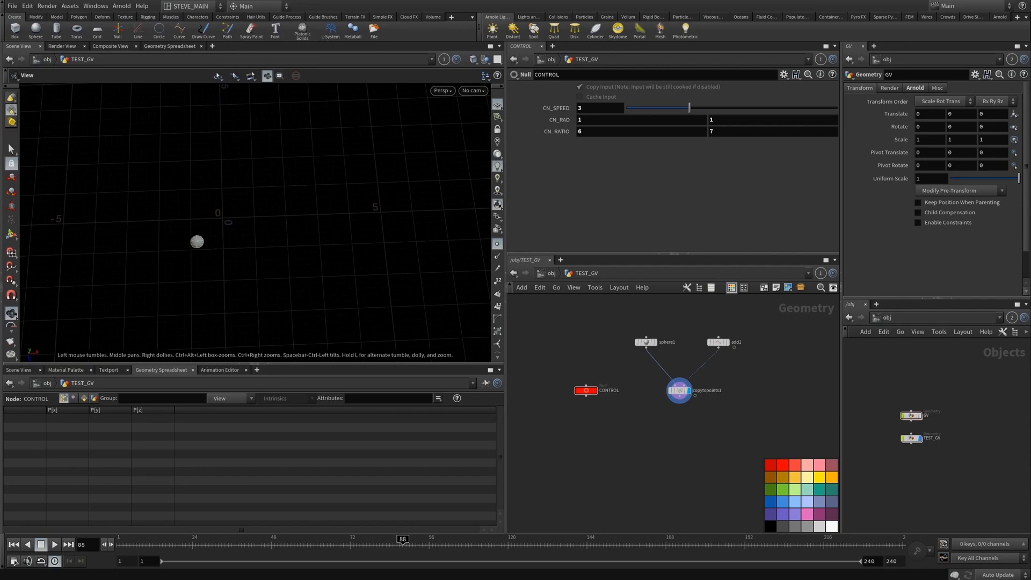
click(552, 273)
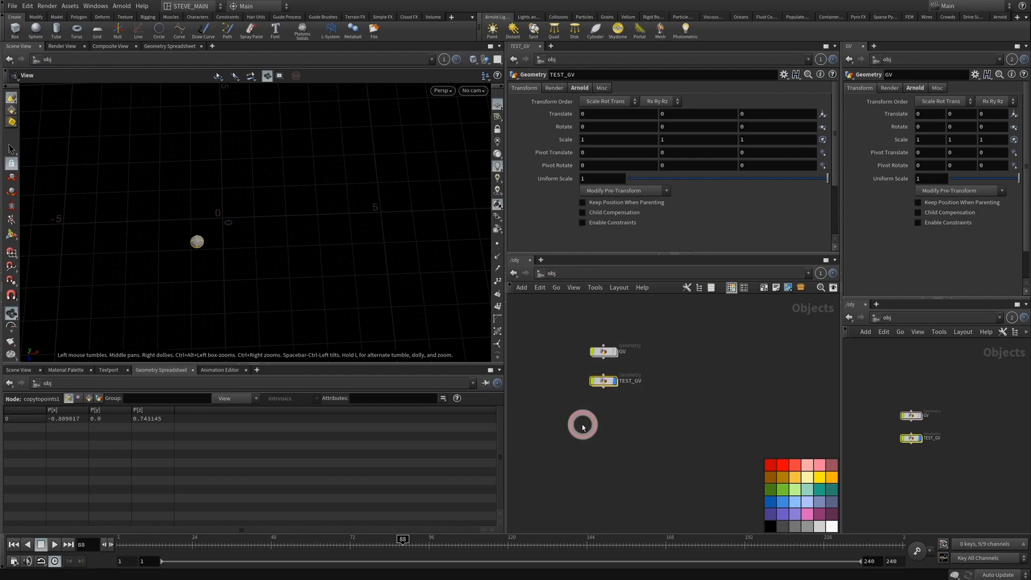
key(Tab)
text(geo)
key(Return)
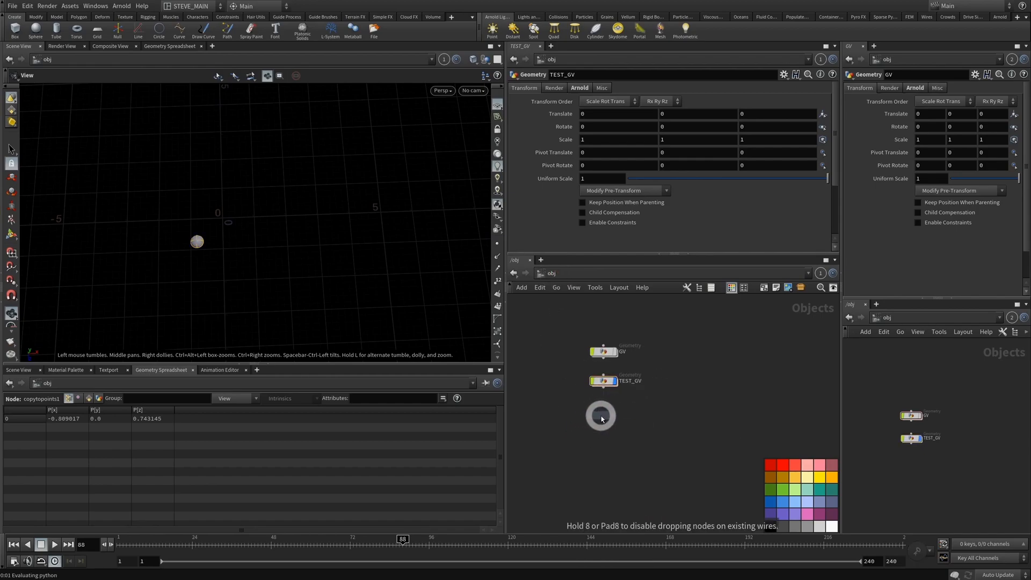
click(632, 421)
click(588, 416)
text(hint)
click(580, 441)
double_click(598, 419)
click(482, 359)
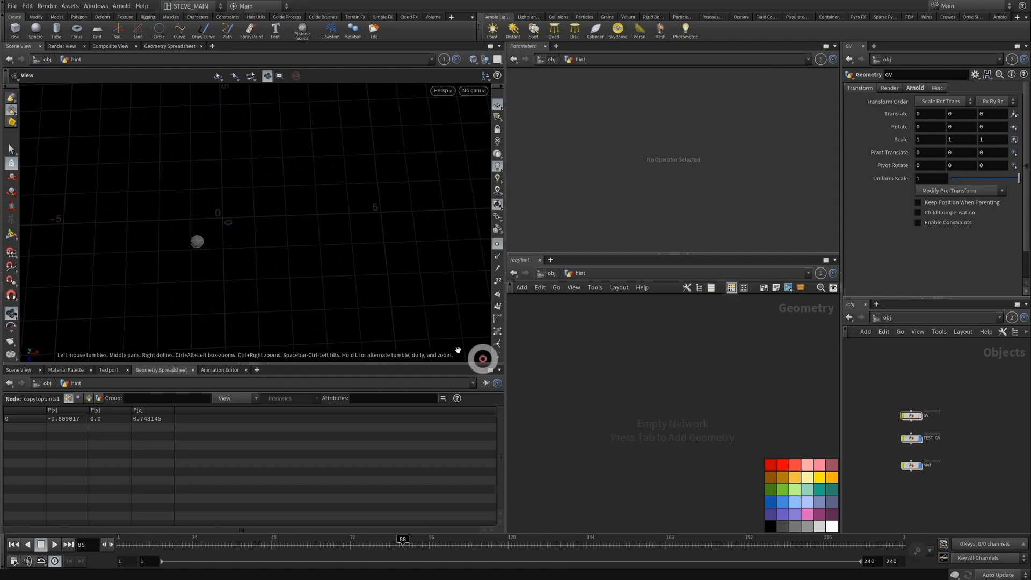
click(550, 273)
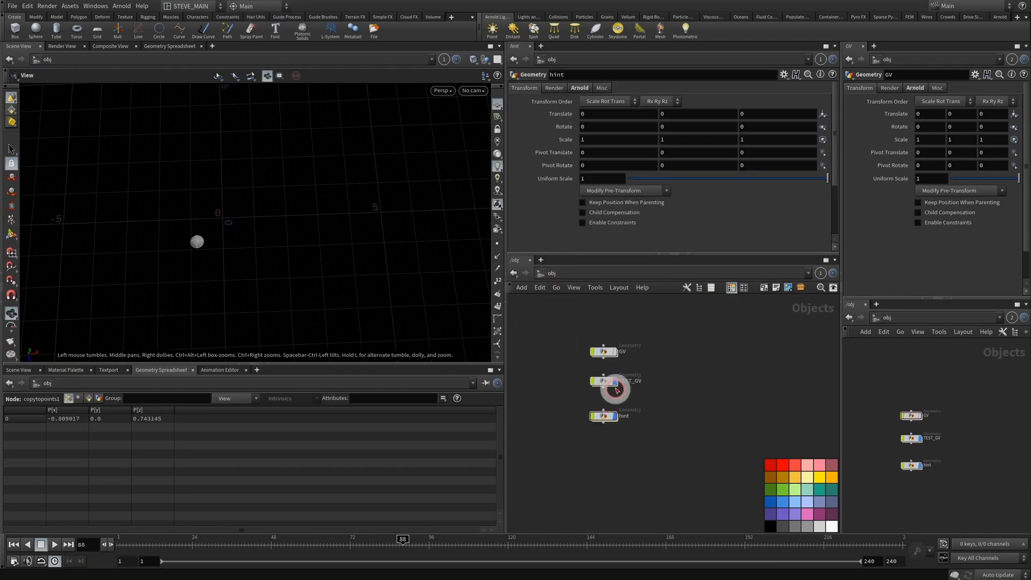
double_click(604, 415)
mouse_move(220, 173)
mouse_down()
mouse_move(279, 214)
mouse_move(210, 279)
mouse_move(198, 185)
mouse_move(211, 172)
mouse_move(218, 195)
mouse_up()
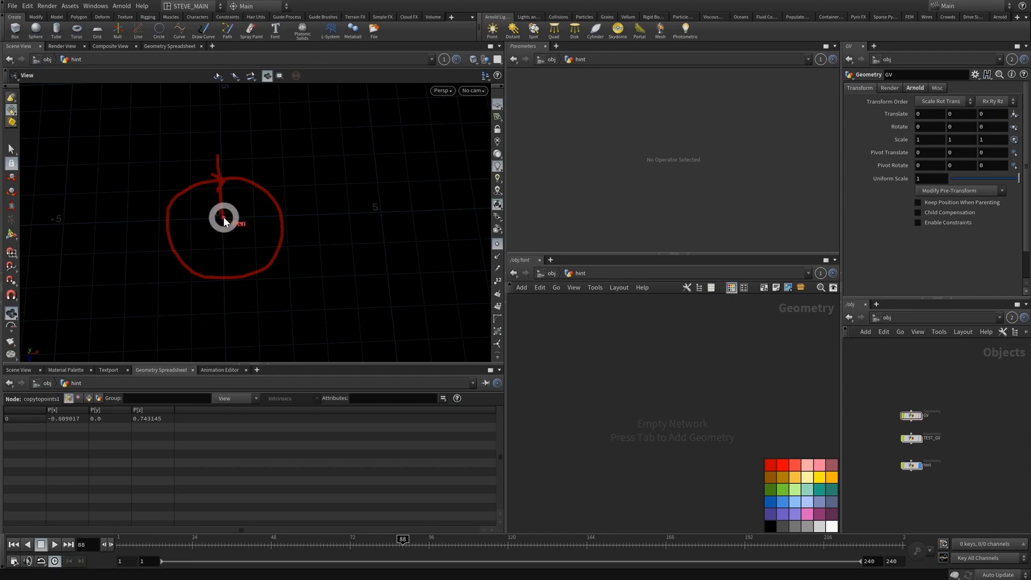
mouse_move(235, 169)
mouse_down()
mouse_move(224, 202)
mouse_move(240, 204)
mouse_up()
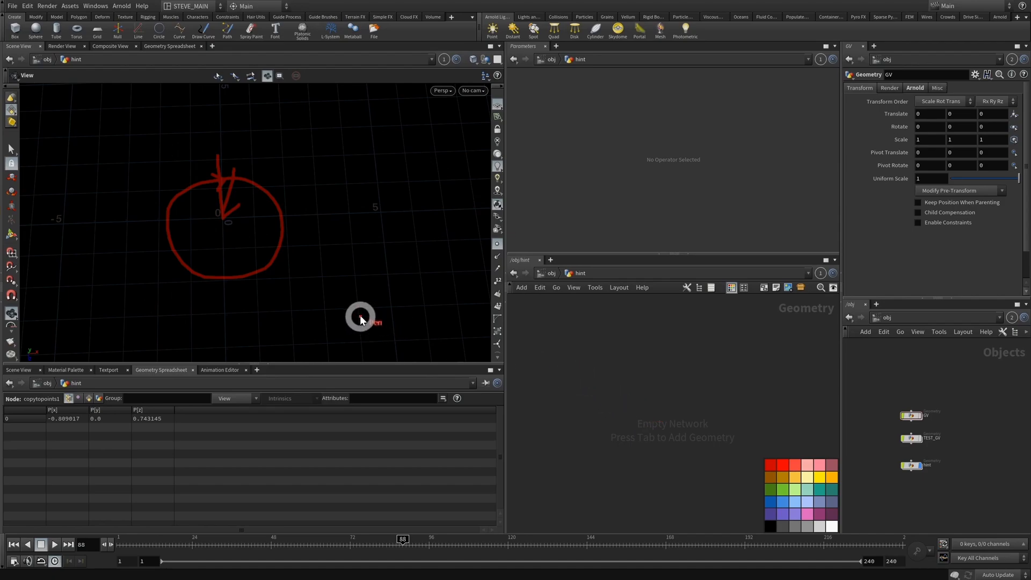
key(Escape)
- Add a Null node to the hint network, colour it red and rename it control
key(Tab)
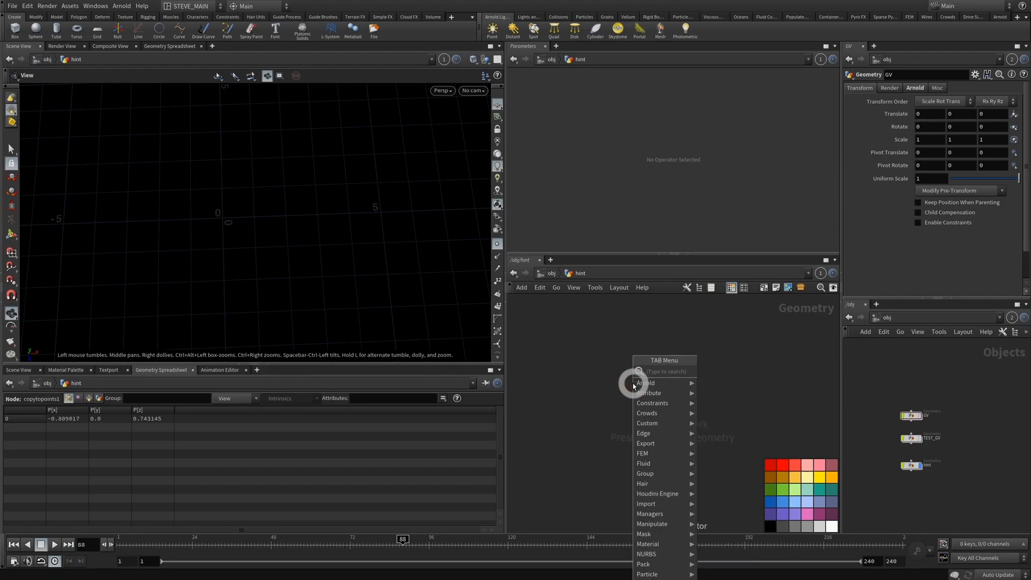
text(null)
key(Return)
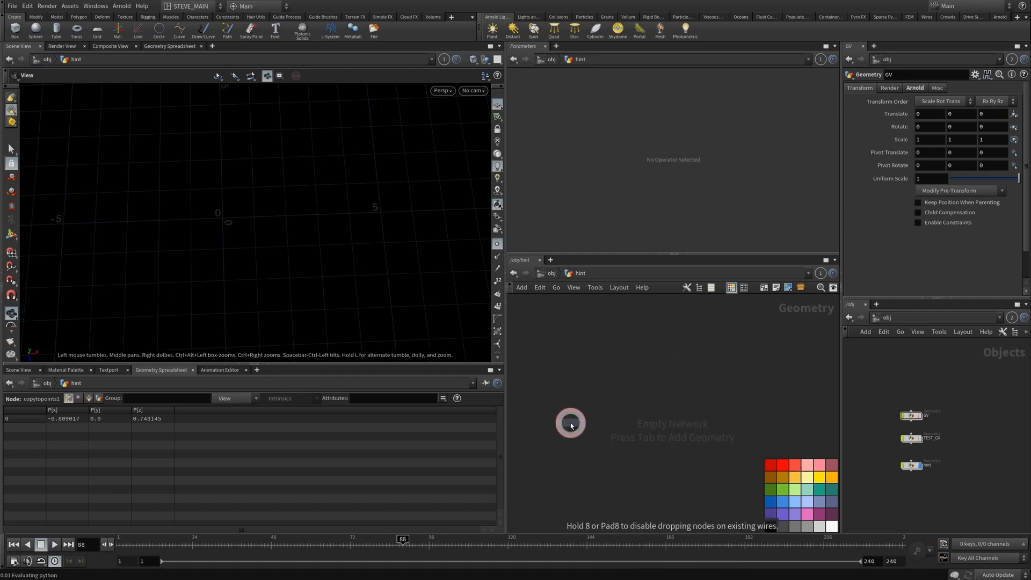
click(571, 423)
click(784, 464)
double_click(592, 422)
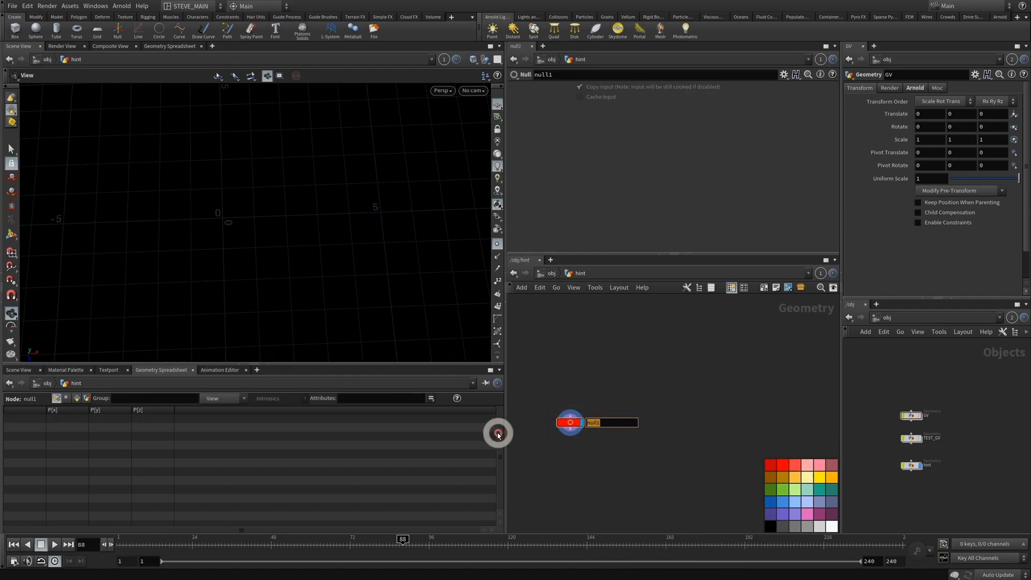
key(Return)
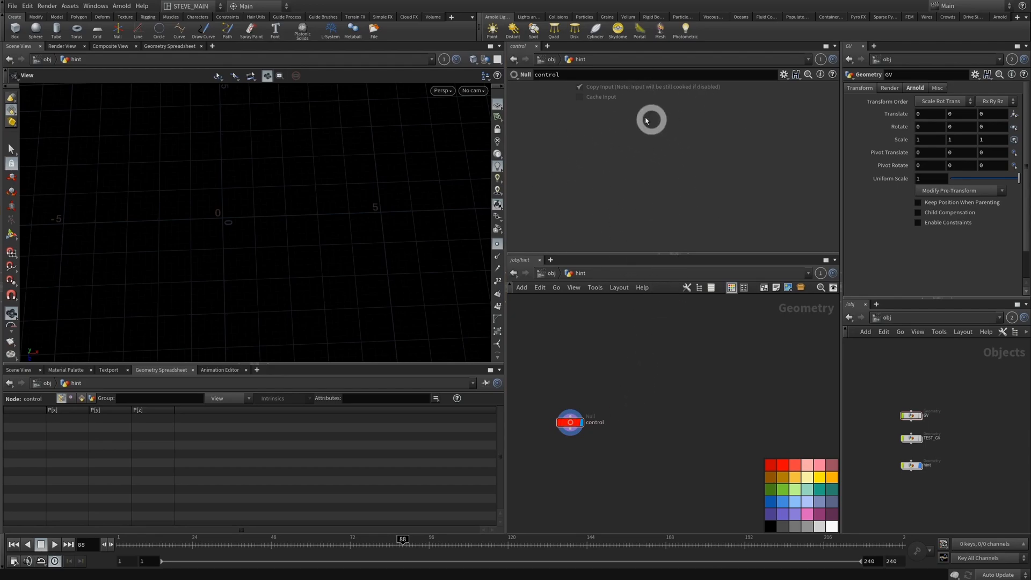
- Place two Add nodes side by side above the control null
key(Tab)
text(box)
key(Return)
click(659, 367)
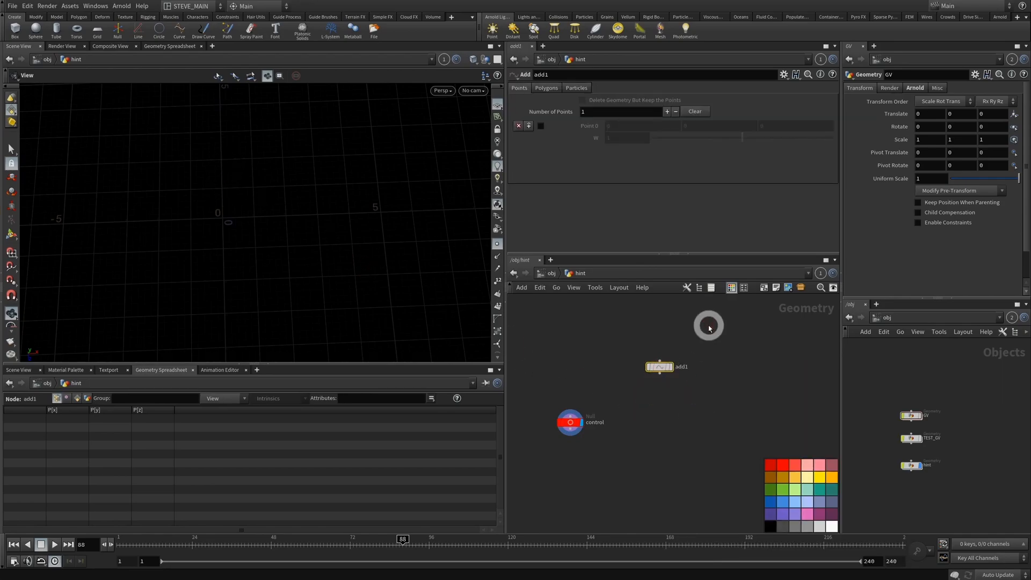
key(Tab)
text(ad)
key(Return)
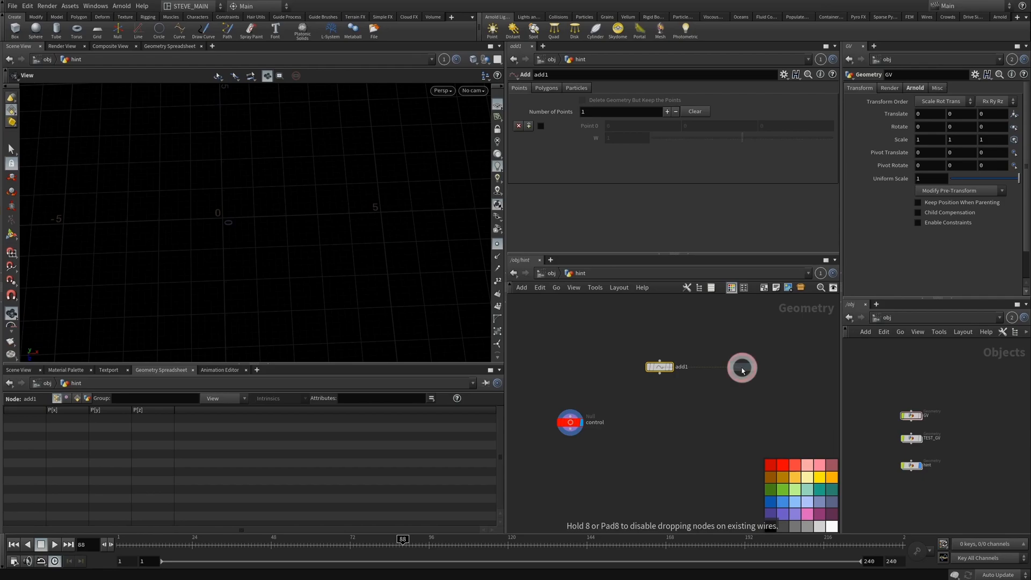
click(740, 367)
- Place a Merge node below the two Add nodes and connect both of them to it
key(Tab)
key(Escape)
click(700, 408)
click(659, 373)
click(699, 401)
click(741, 374)
click(702, 401)
- Enable Point 0 on add1 and display that node
click(660, 367)
click(541, 126)
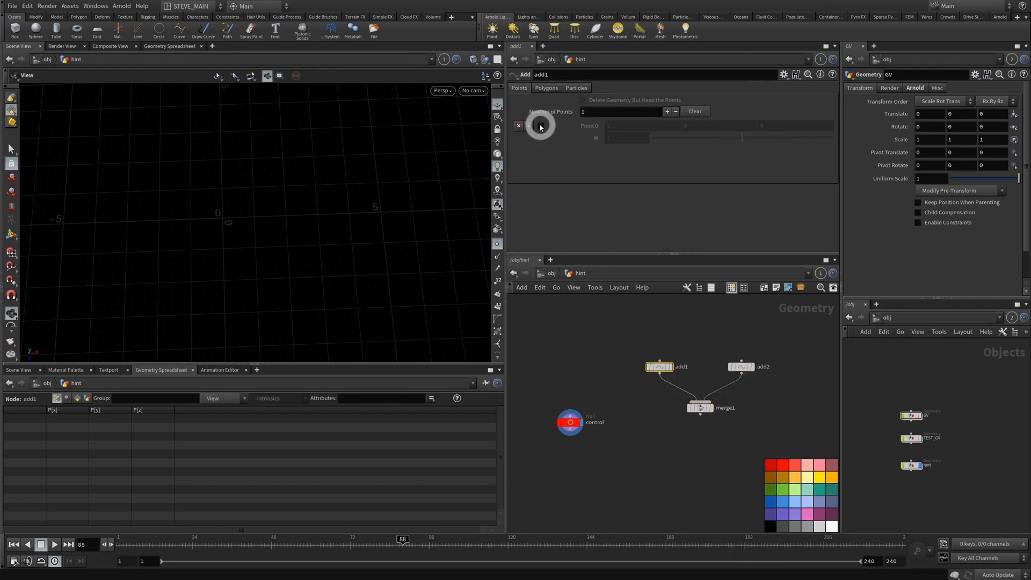
click(670, 367)
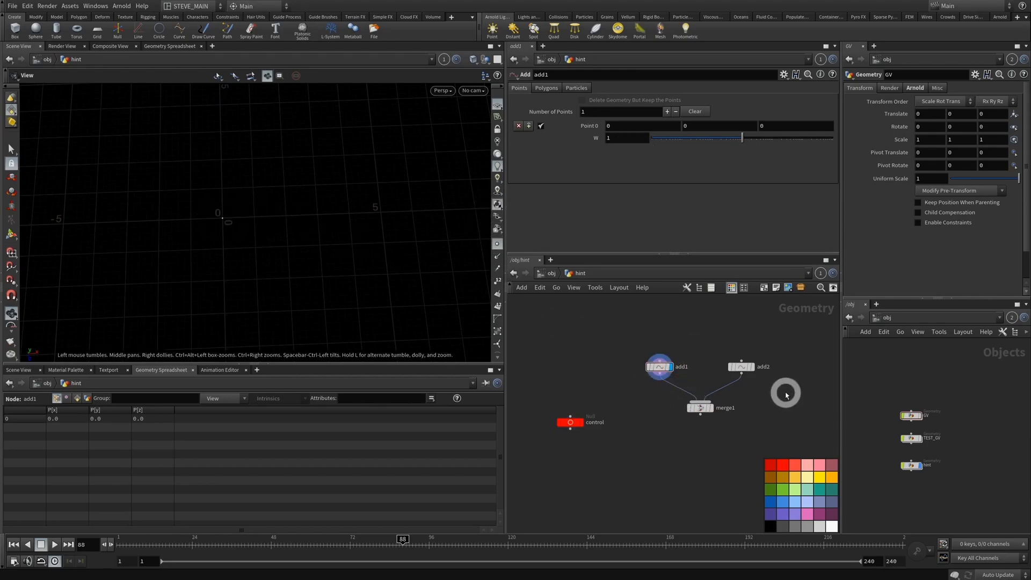
- Enable Point 0 on add2, set its Z position to 1 and display the node
click(741, 366)
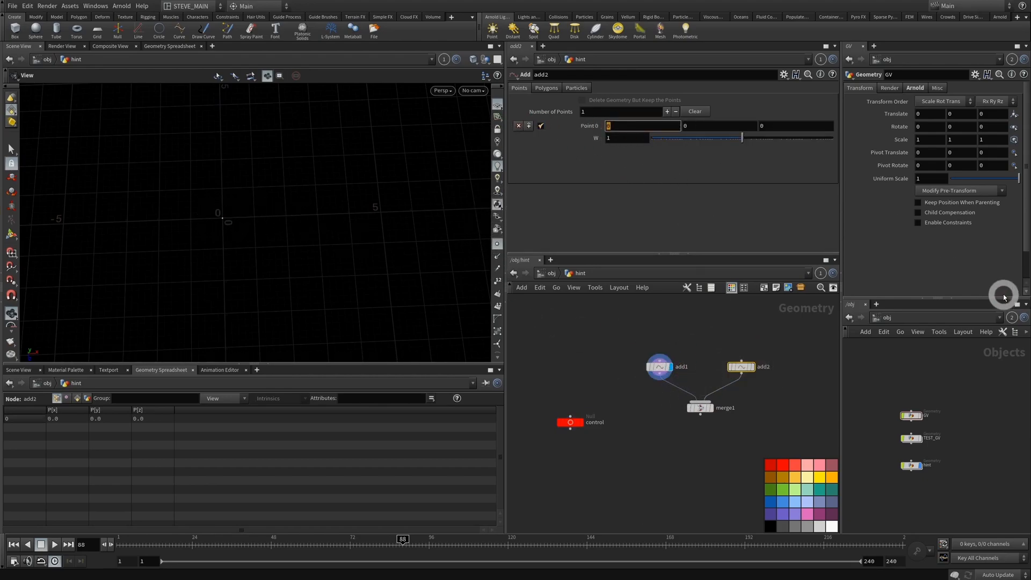
click(662, 125)
key(Tab)
key(Tab)
text(1)
click(752, 366)
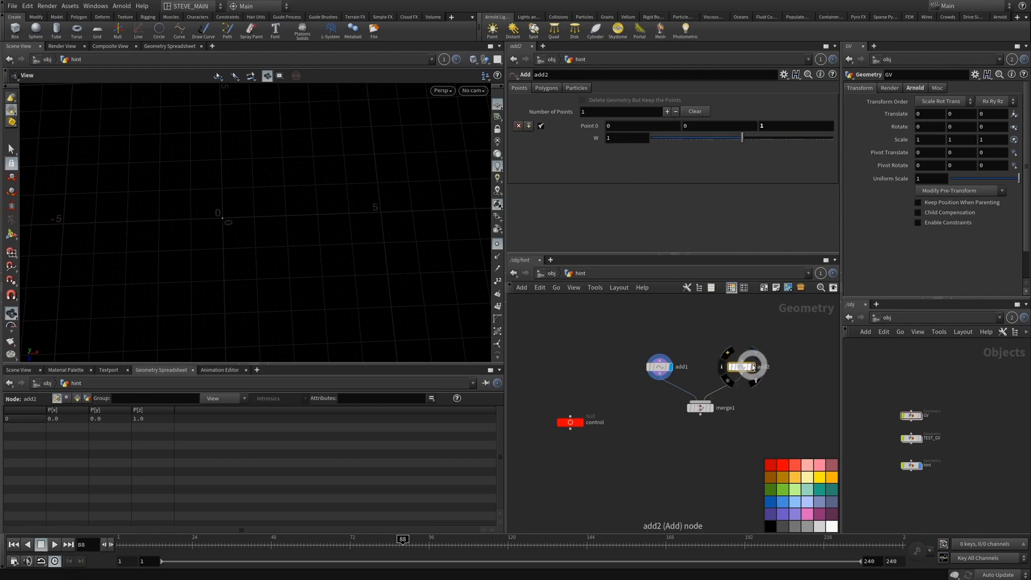
- Place a third Add node below merge1, connect it to the merge output and display it
click(706, 408)
click(699, 454)
key(Tab)
text(add)
key(Return)
click(699, 443)
click(699, 414)
click(700, 435)
- Leave Point 0 disabled on add3 and have it build polygons by group to join the two merged points
click(541, 126)
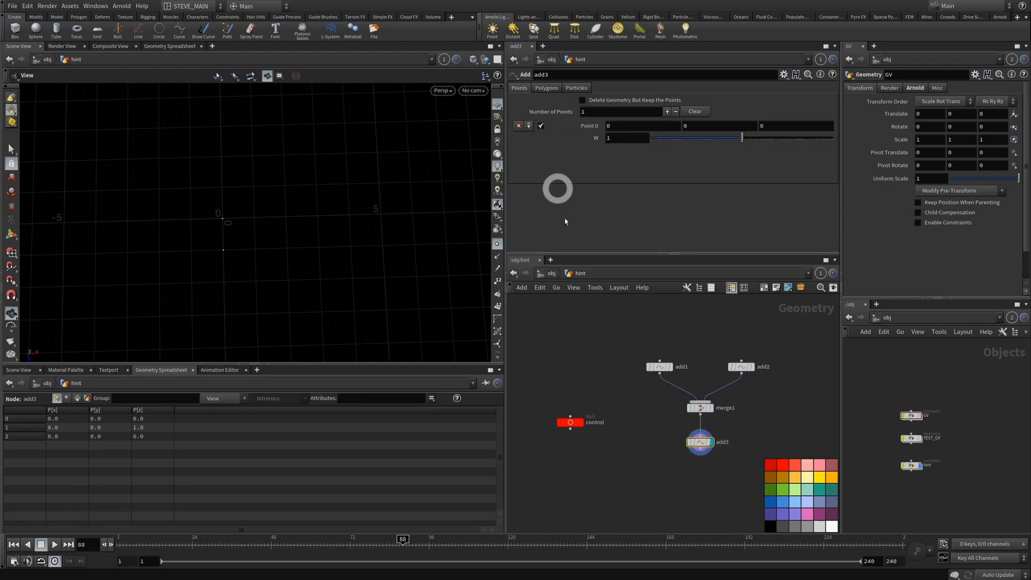
click(541, 126)
click(546, 88)
click(561, 113)
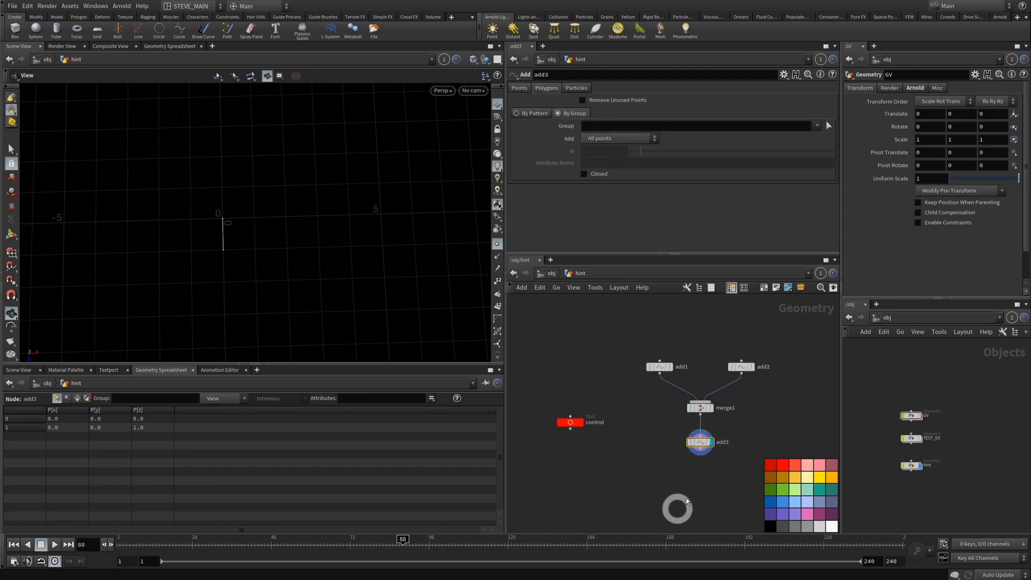
- Place a Transform node below add3 and set add2's Point 0 Z position to -1
key(Tab)
text(tran)
key(Return)
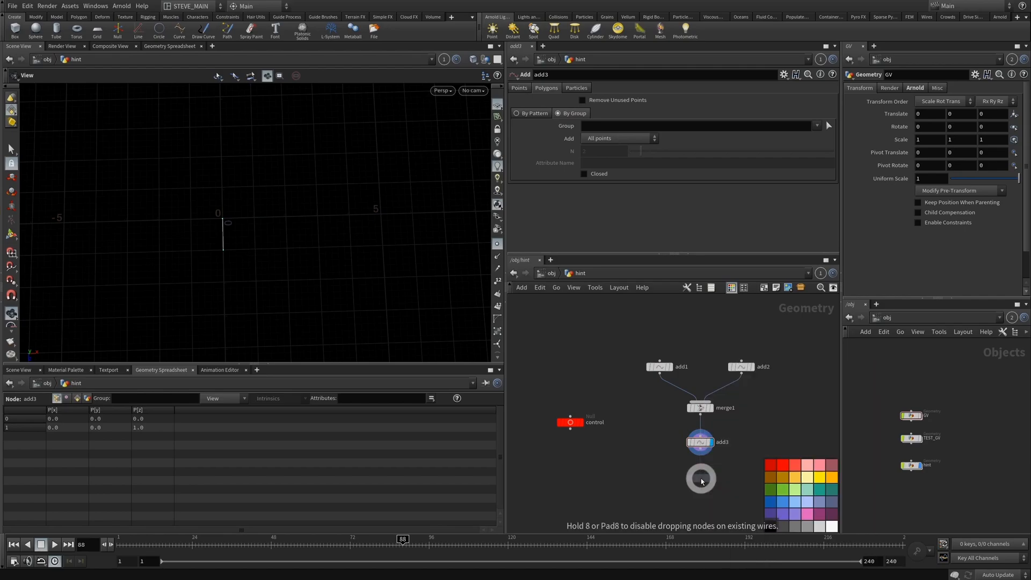
click(699, 477)
click(741, 367)
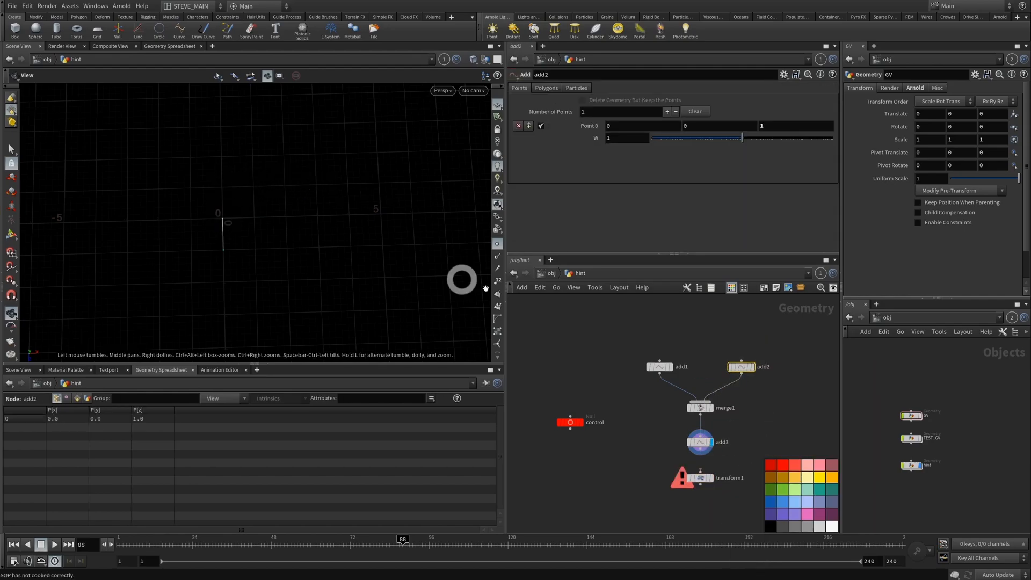
text(-1)
key(Return)
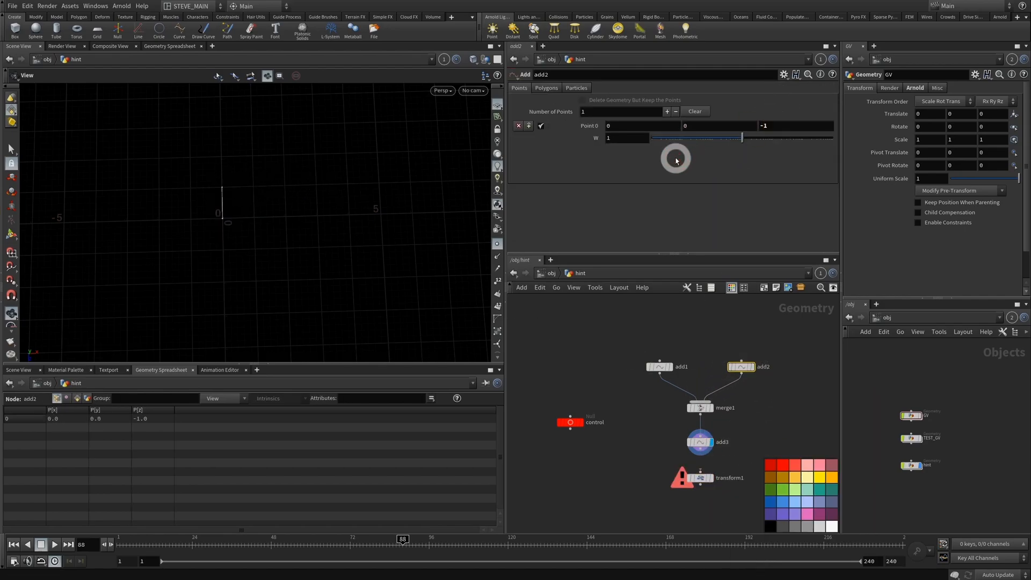
- Connect add3 to transform1, display transform1 and rotate the line about Y to -900
click(699, 454)
click(700, 471)
click(699, 477)
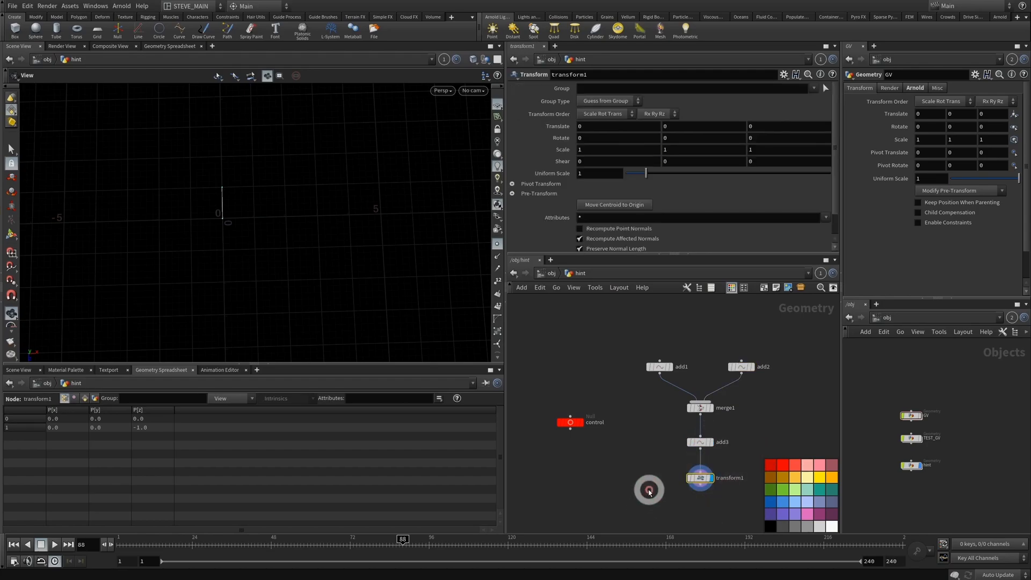
middle_drag(701, 134, 771, 182)
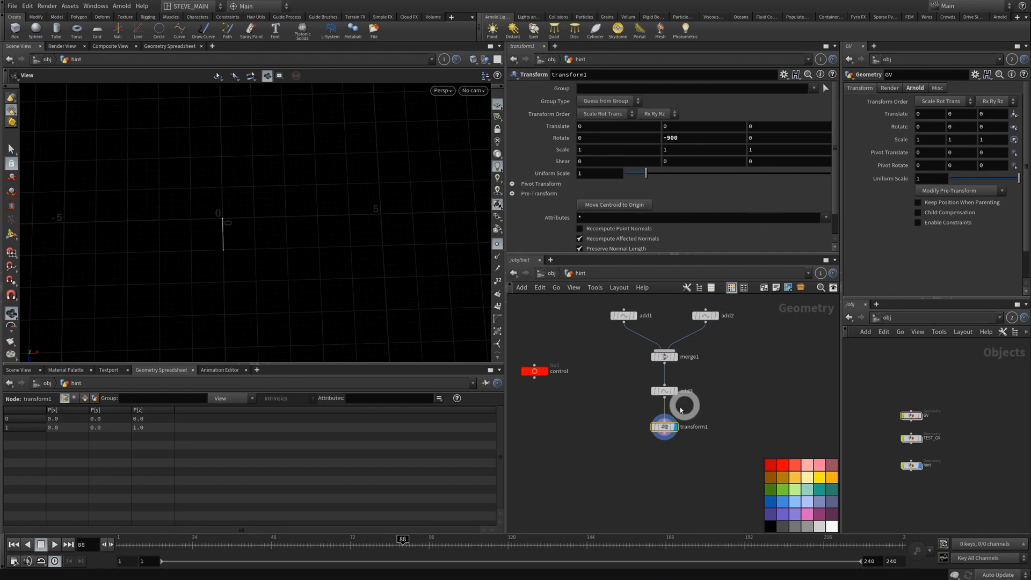
- Delete all nodes in the hint network
scroll(612, 420, down, 3)
drag(724, 340, 555, 469)
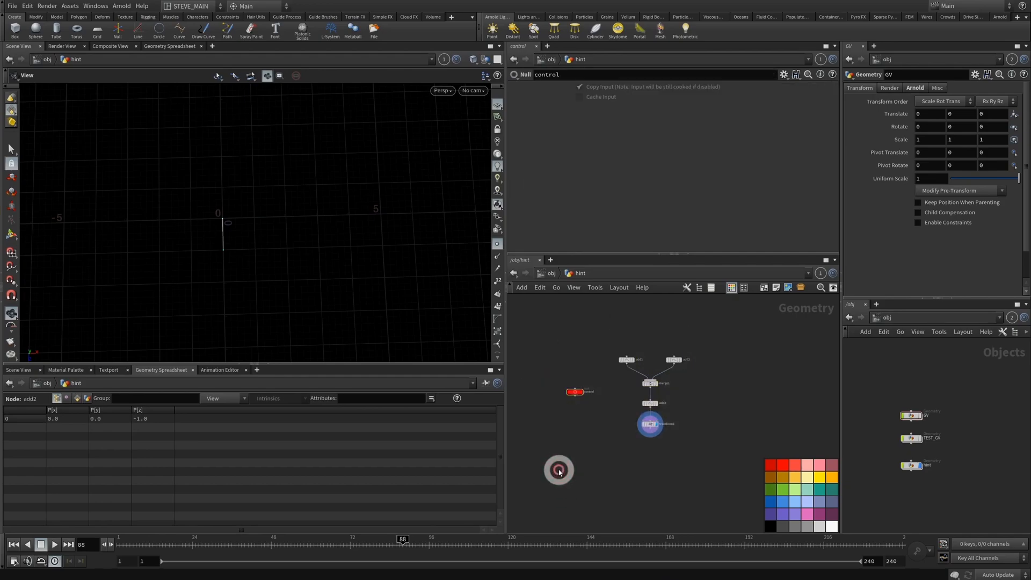
key(Delete)
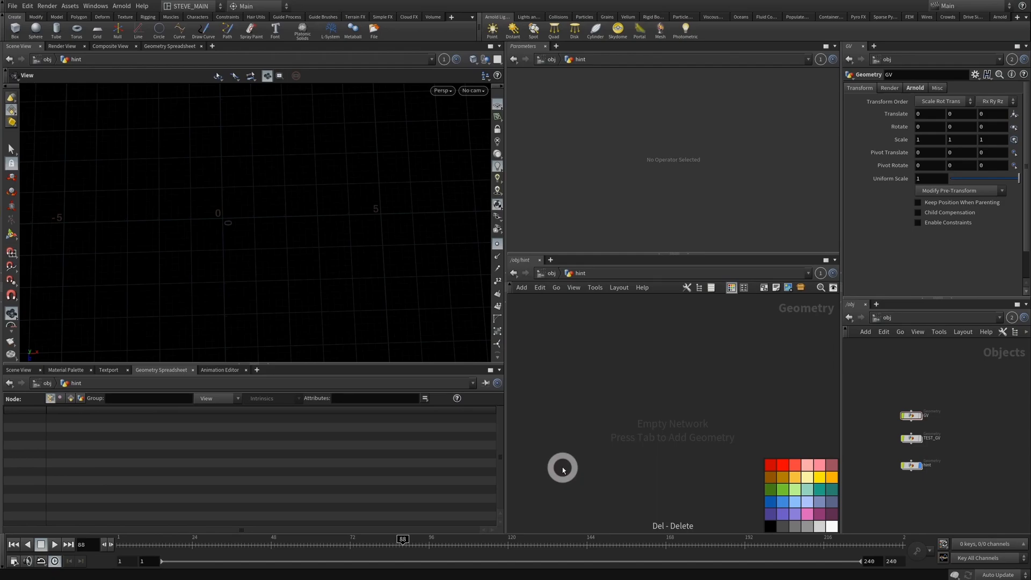